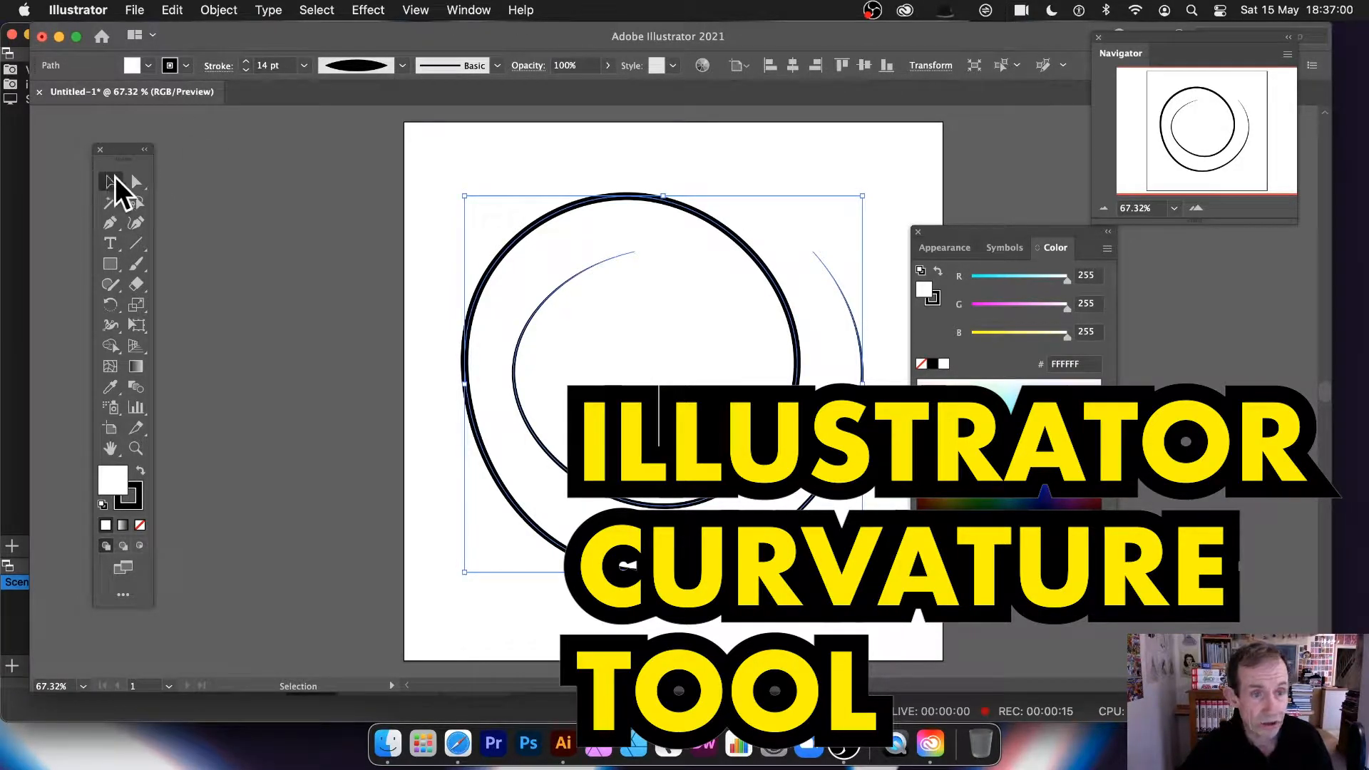
Step: Delete the spiral from the artboard and set the fill to none for the Curvature tool
key("Delete")
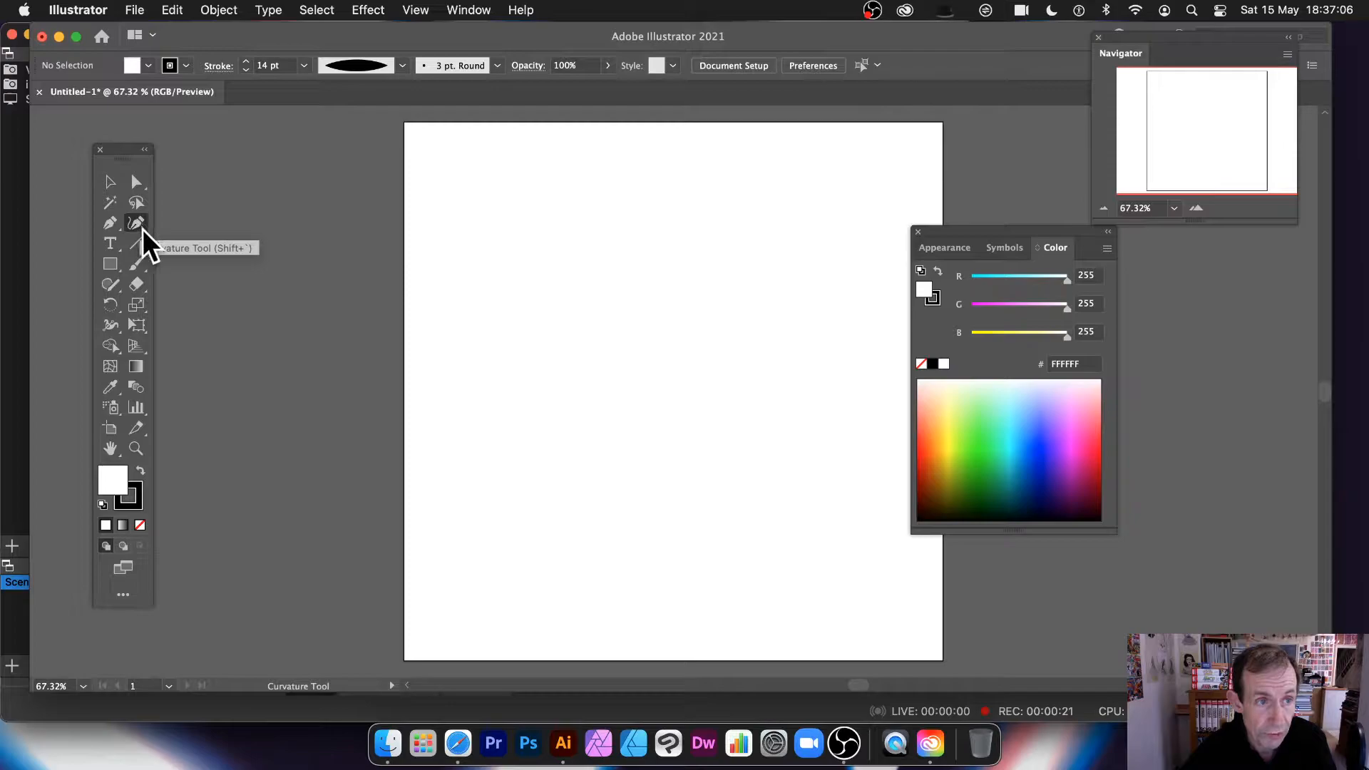
left_click(147, 65)
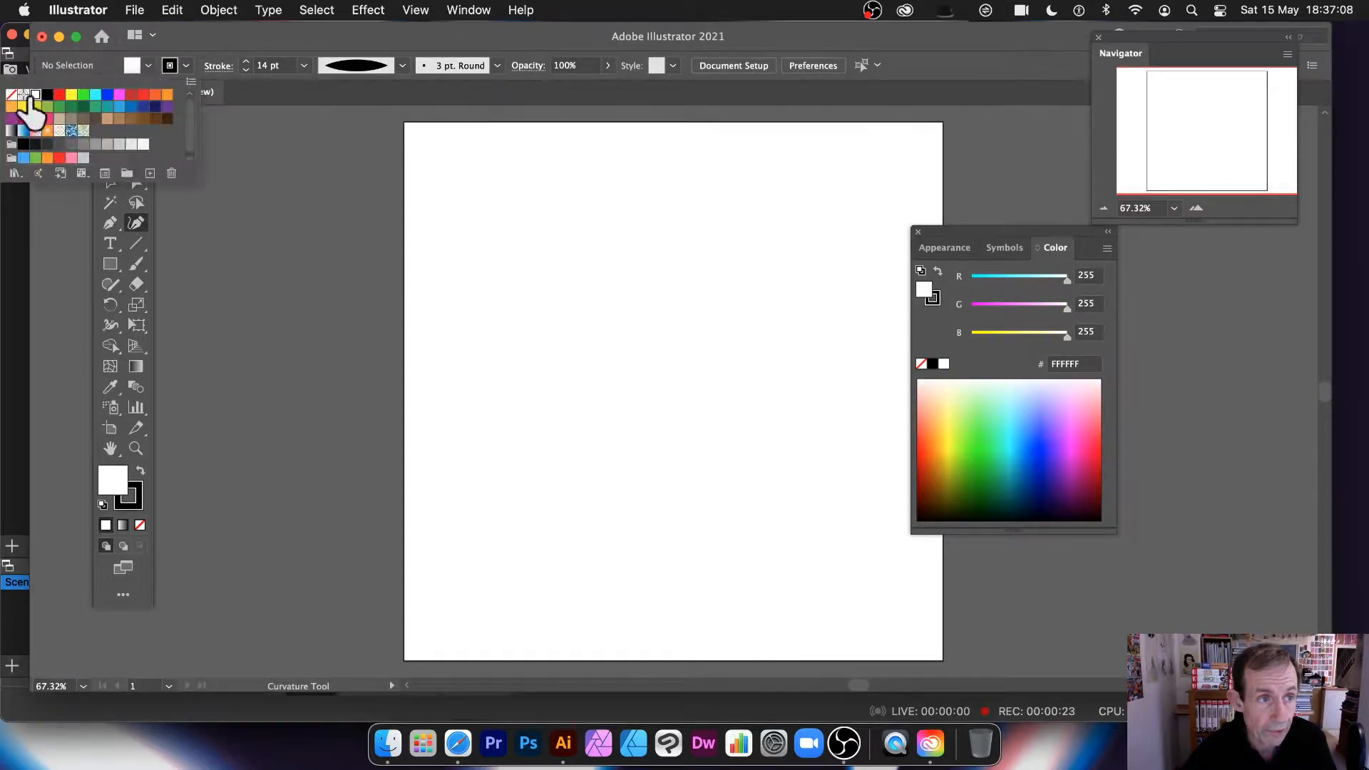
left_click(11, 95)
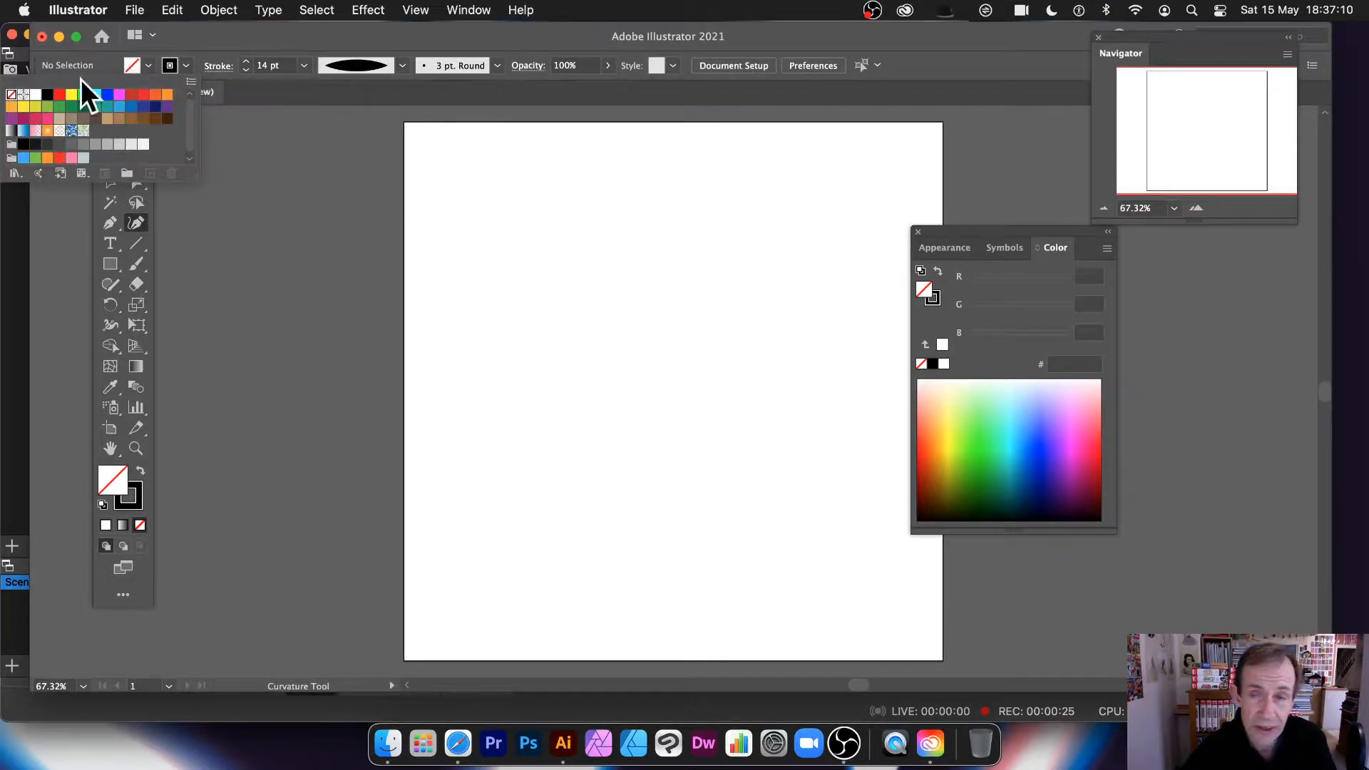
left_click(187, 40)
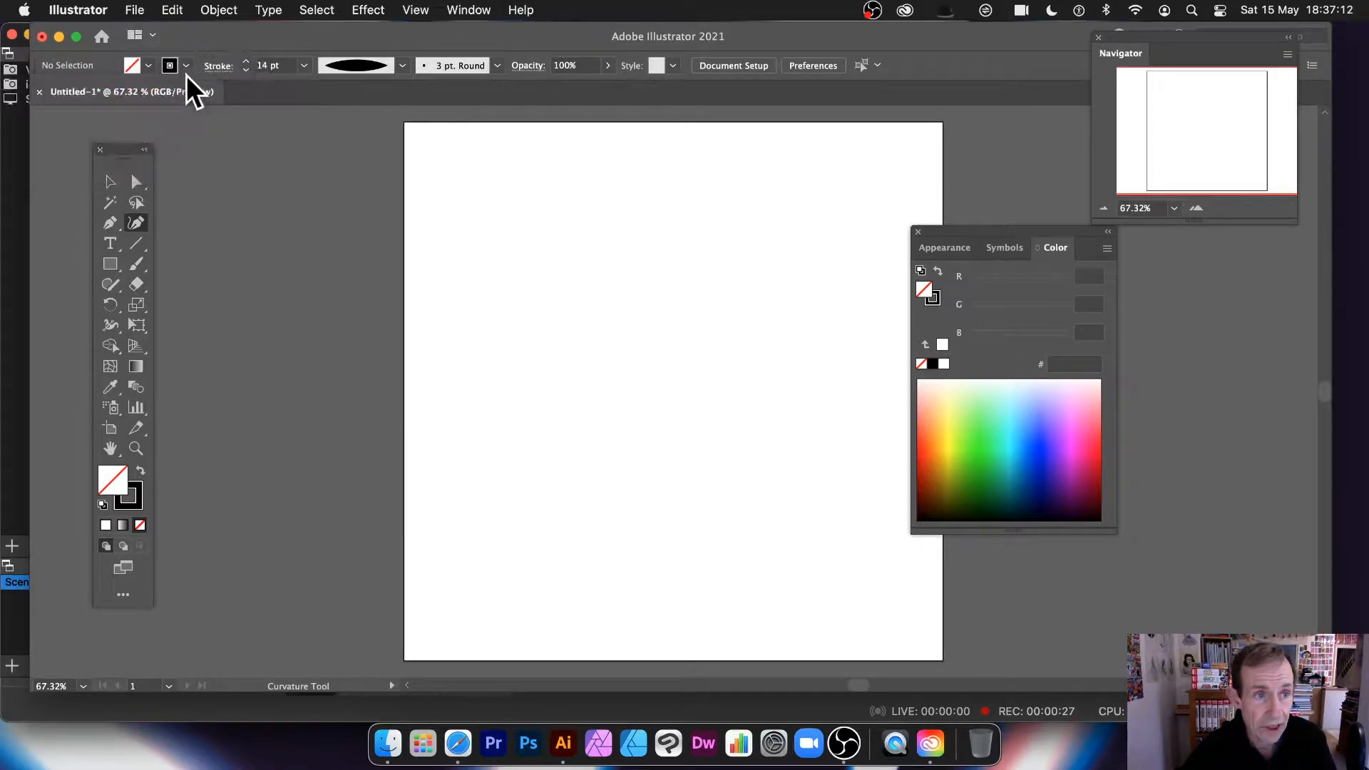
left_click(187, 66)
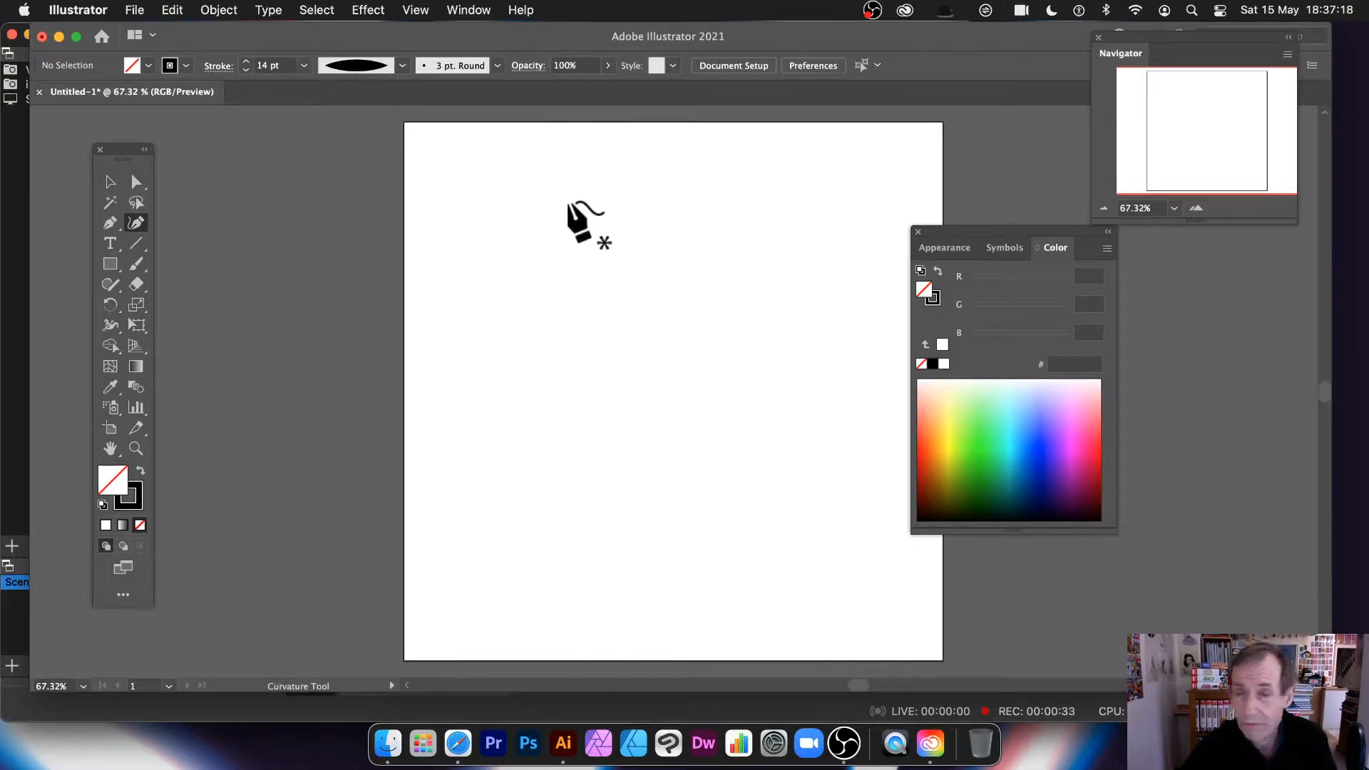
Step: Draw a three-point arc with the Curvature tool across the upper-left part of the artboard
left_click(697, 218)
left_click(545, 255)
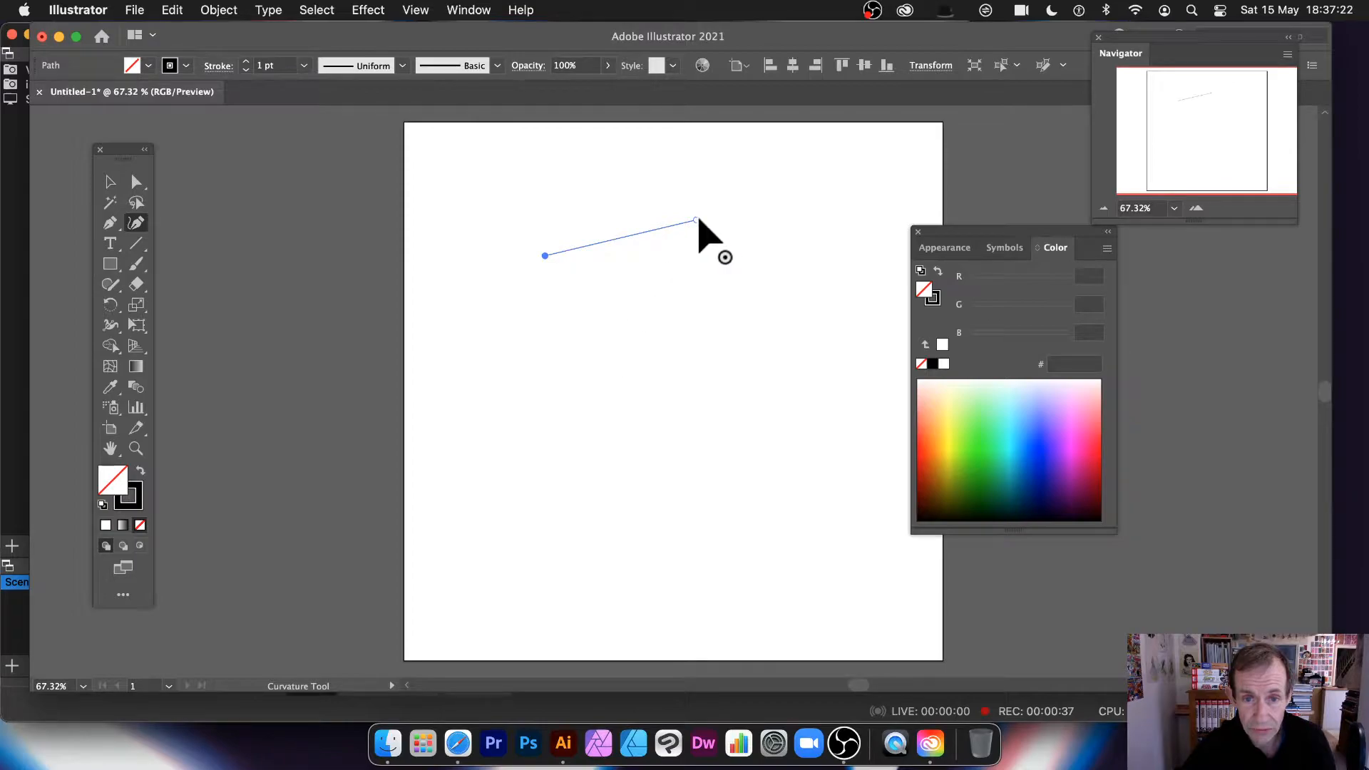
left_click(501, 366)
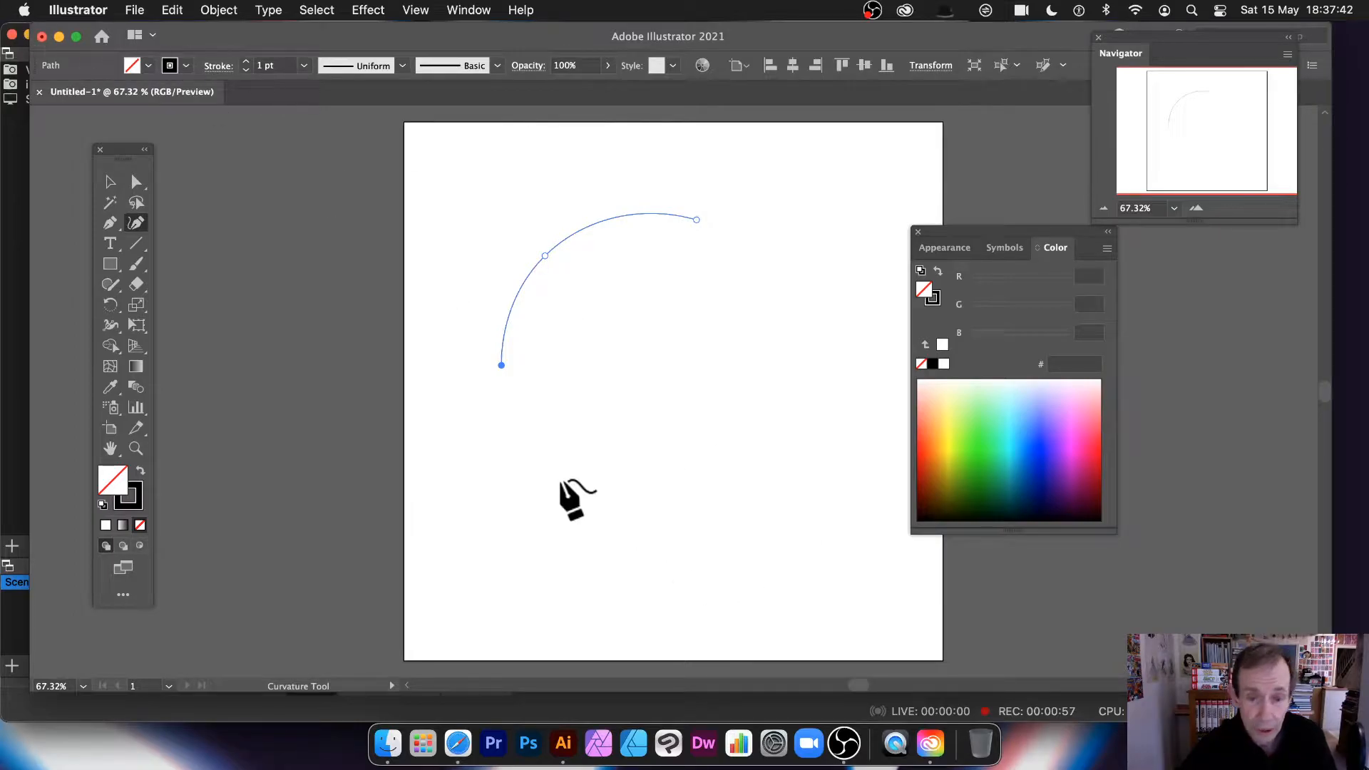
Step: Check the Curvature Tool rubber band option in the Selection & Anchor Display preferences, leaving the settings as they are
left_click(85, 10)
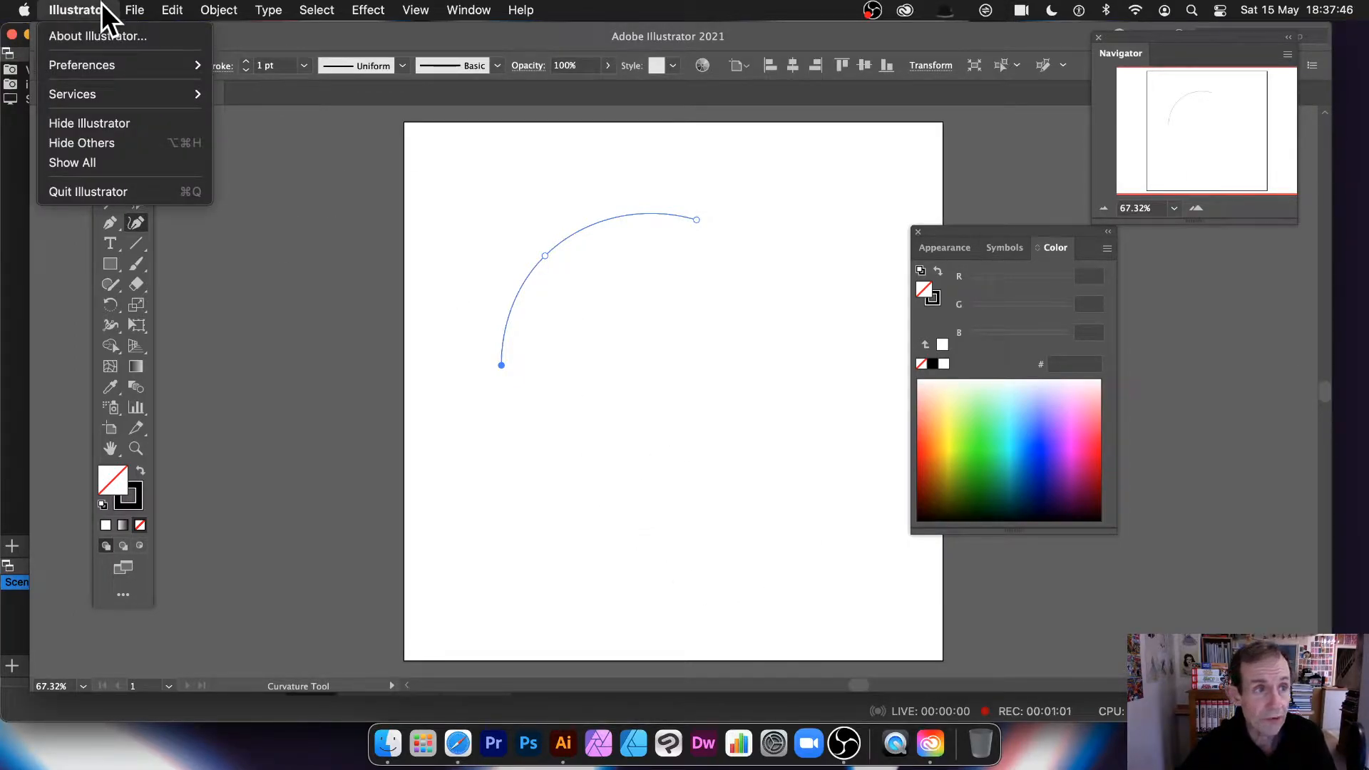
mouse_move(96, 62)
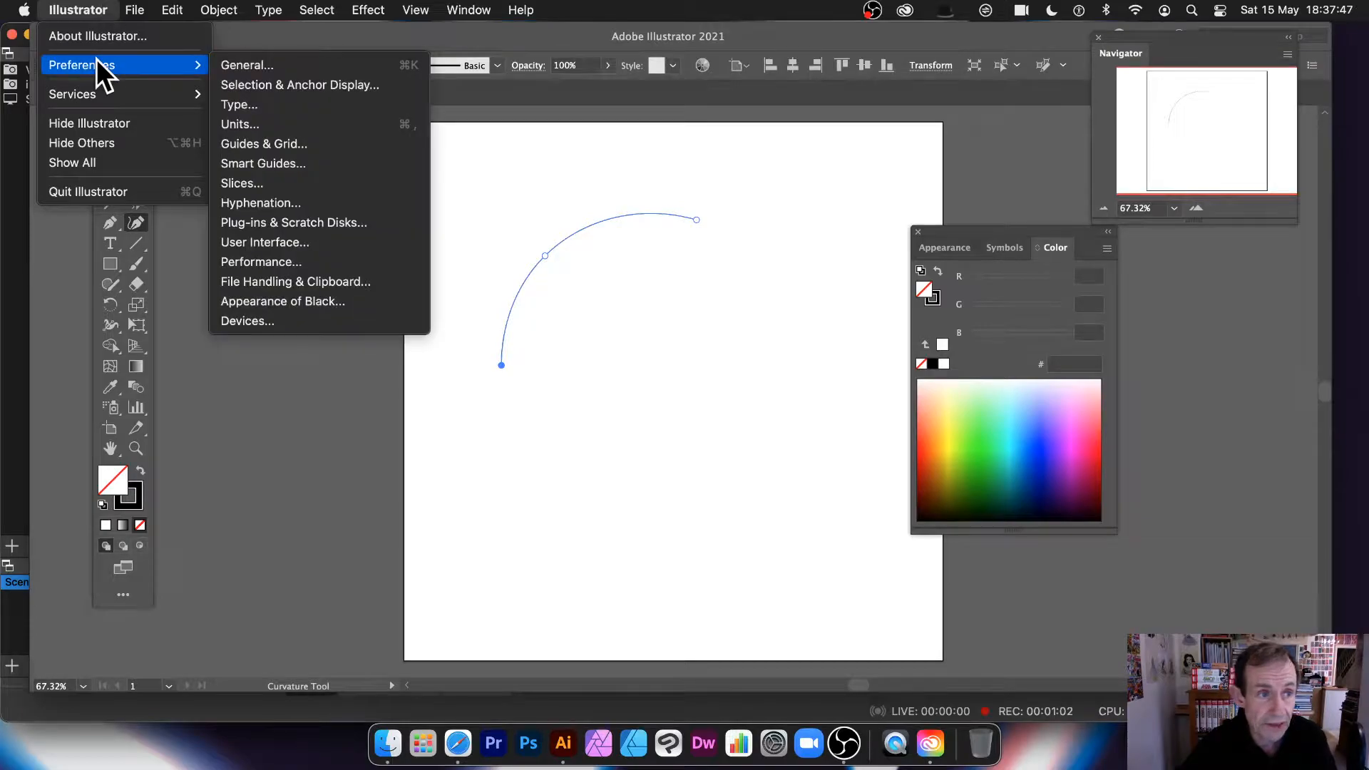
left_click(301, 87)
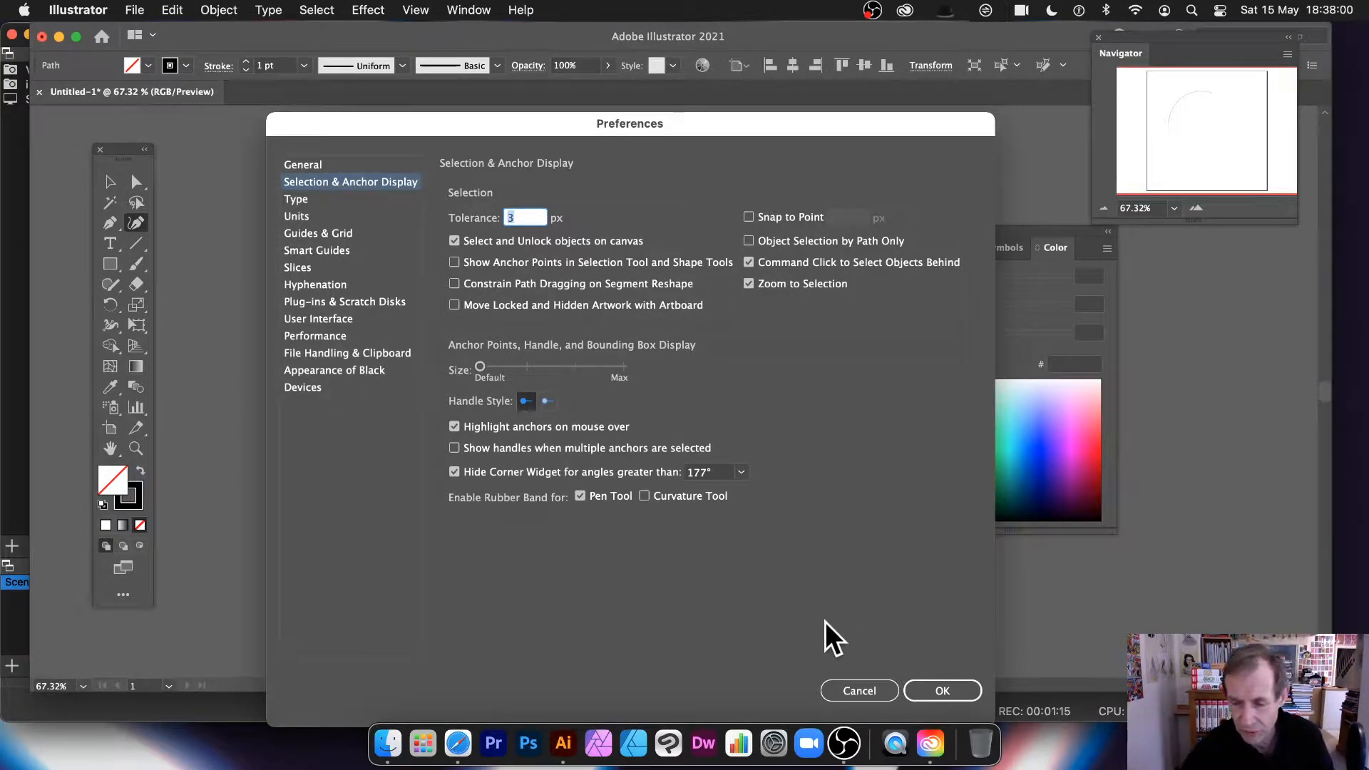
left_click(875, 692)
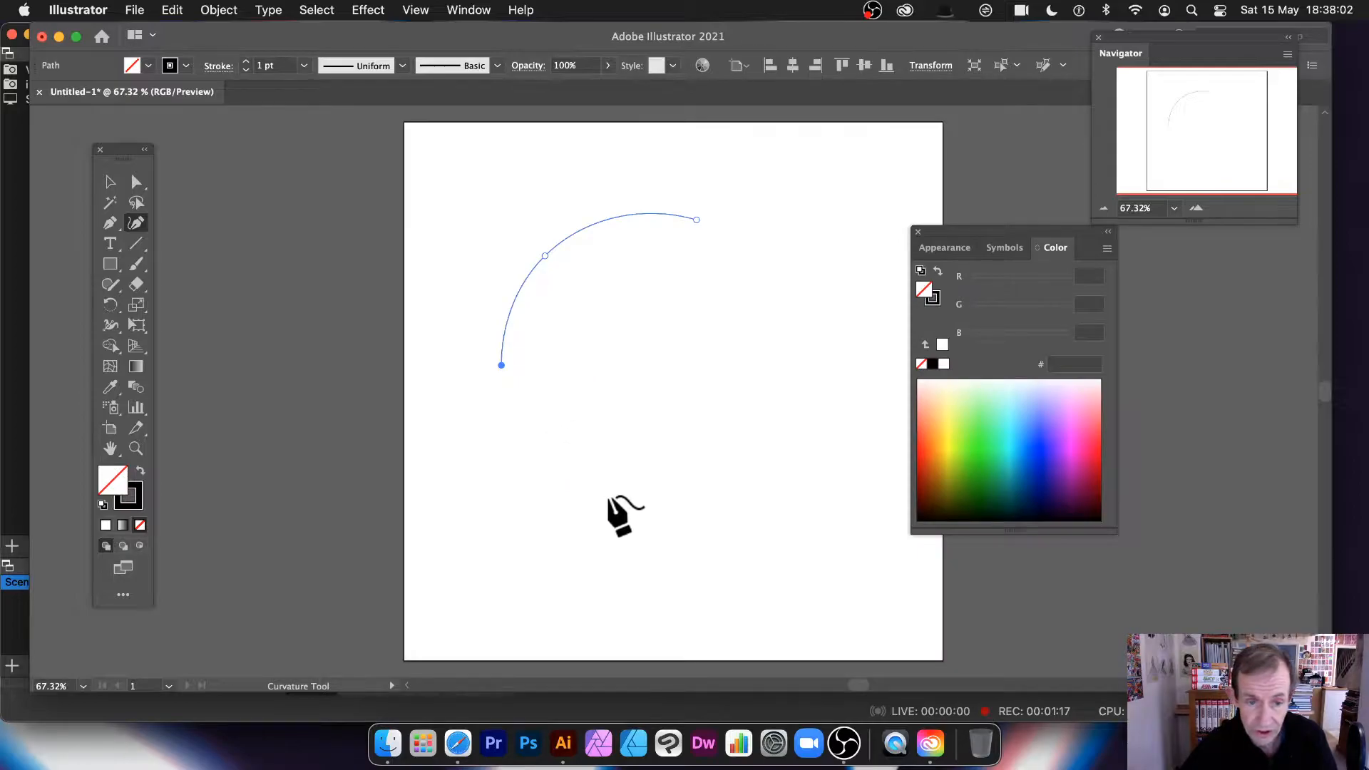
Step: Continue the arc with three more curvature points around to the upper right, forming a nearly closed ring
left_click(608, 492)
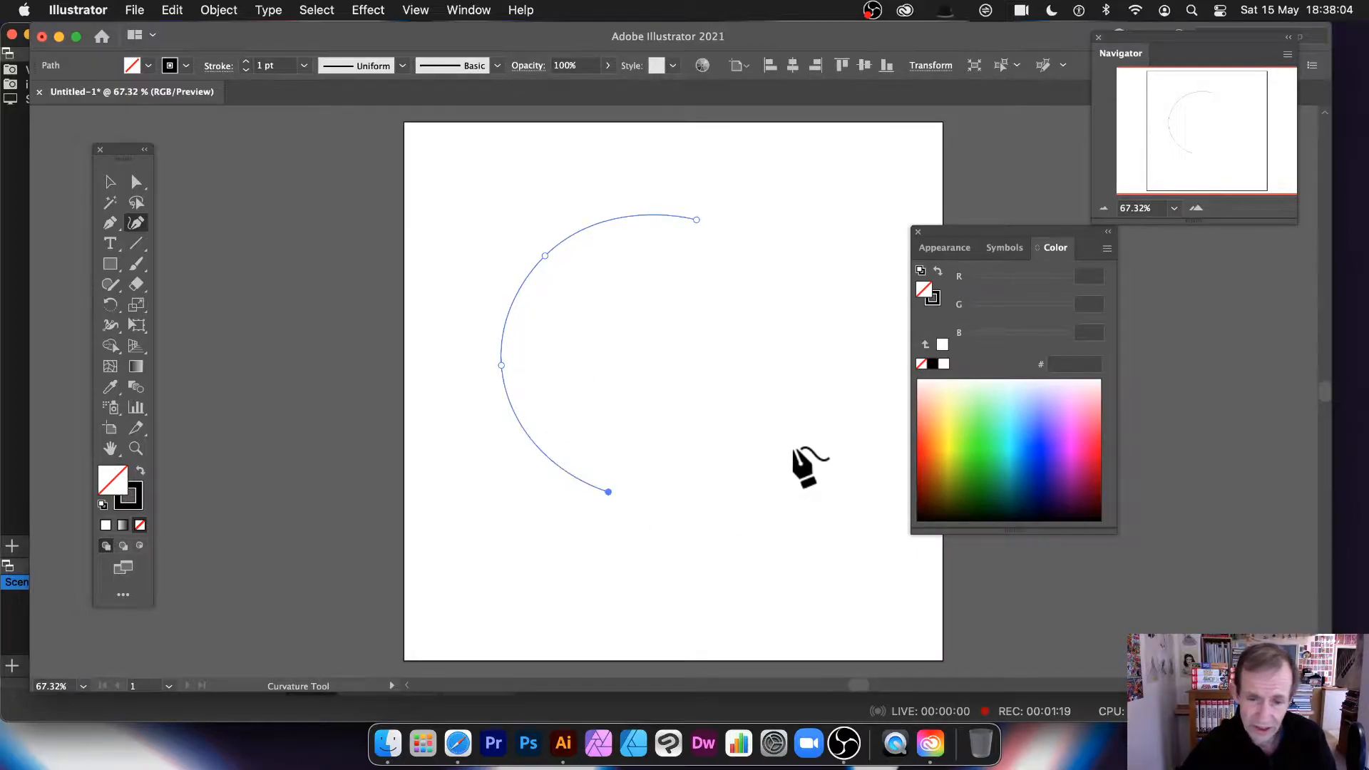
left_click(787, 430)
left_click(765, 250)
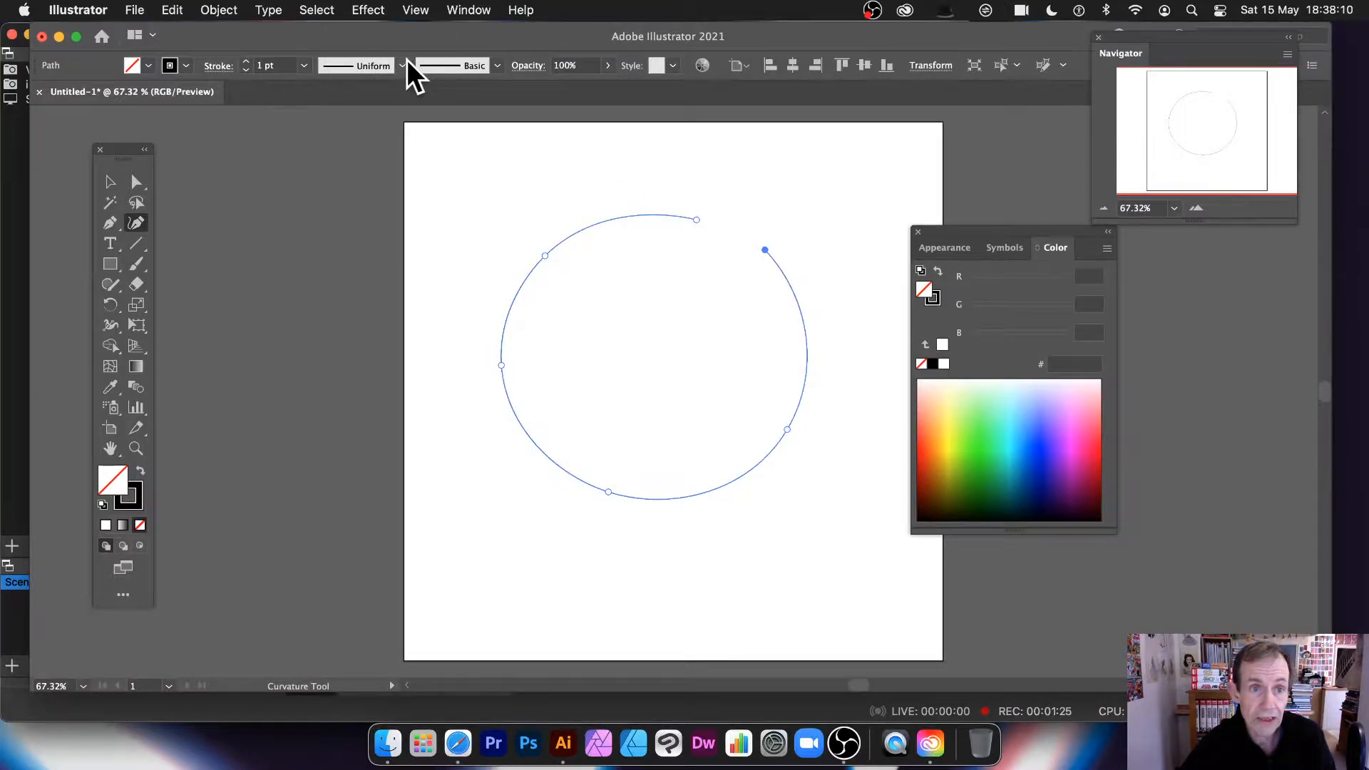
Step: Set the ring's stroke weight to 40 pt and make it a dashed line with 12 pt dashes
left_click(303, 65)
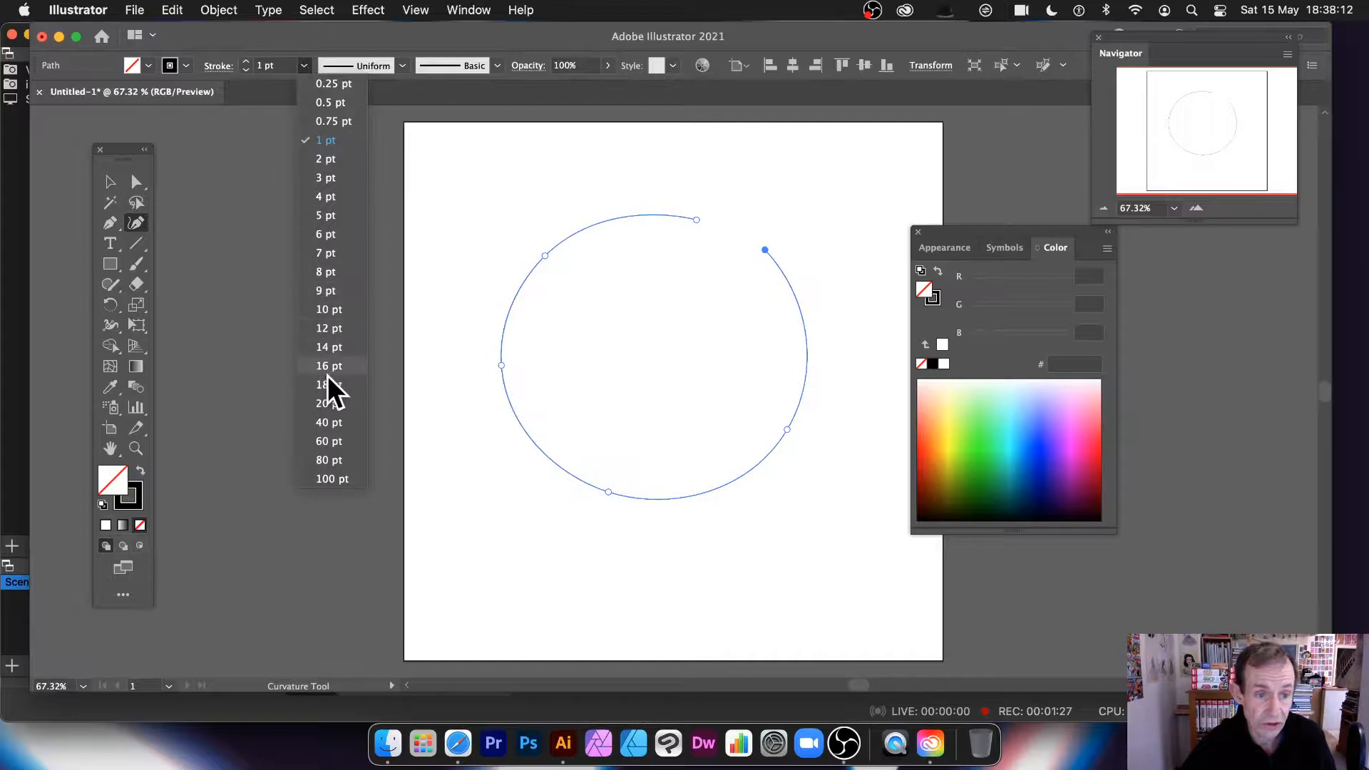
left_click(332, 422)
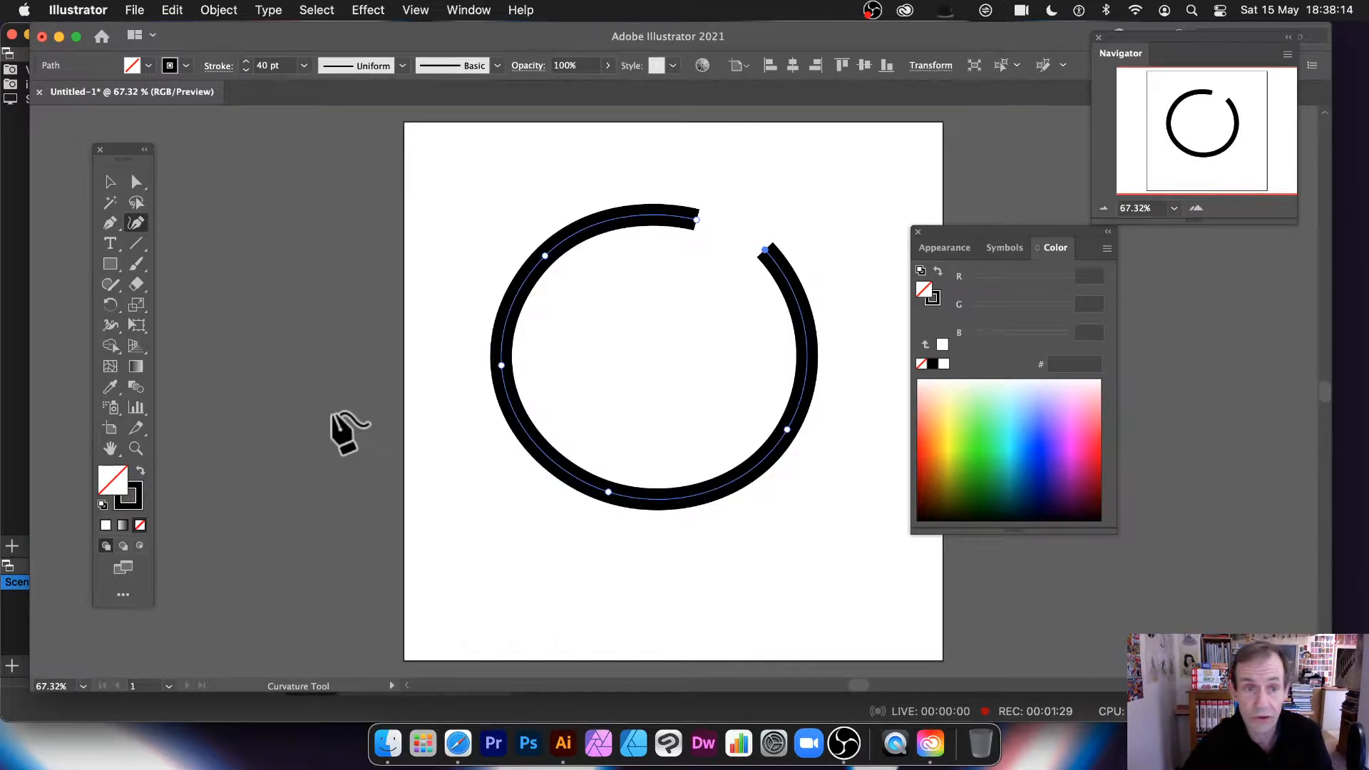
left_click(218, 66)
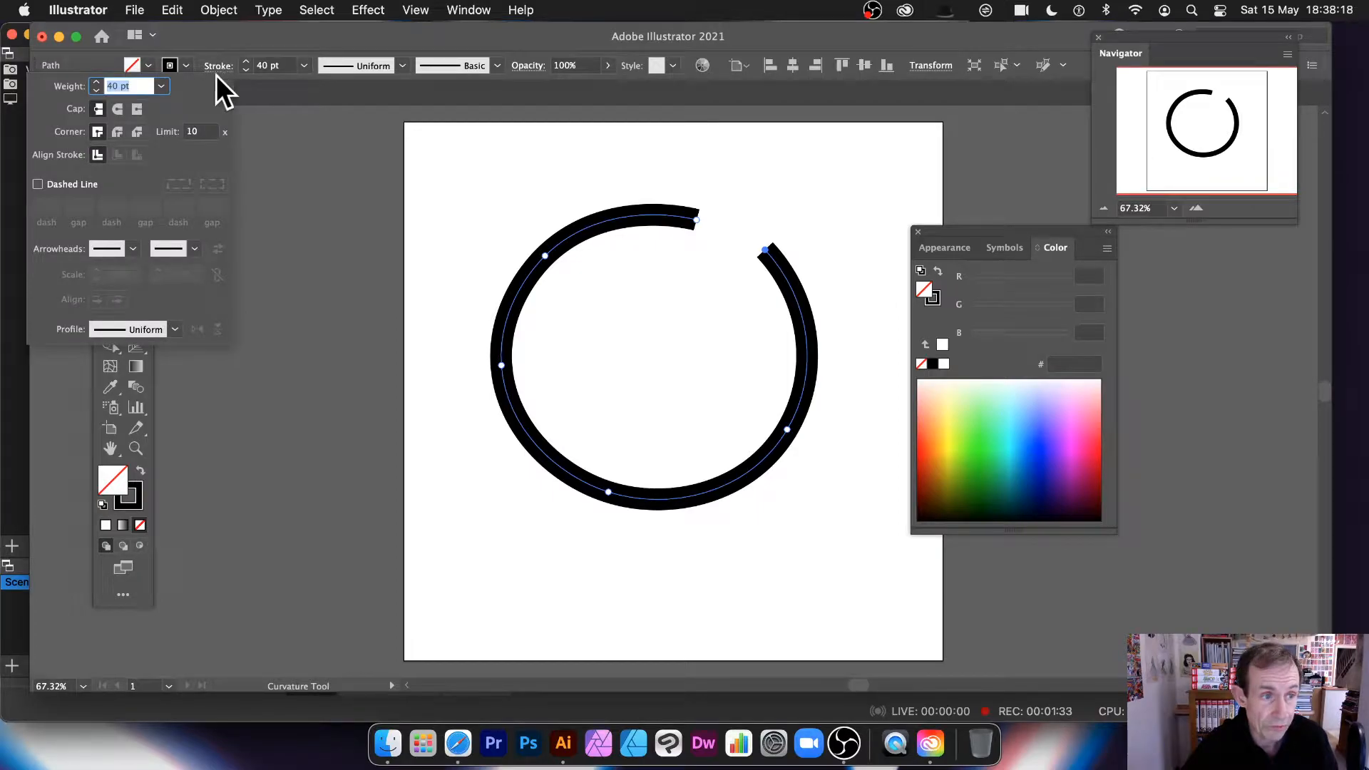
left_click(38, 184)
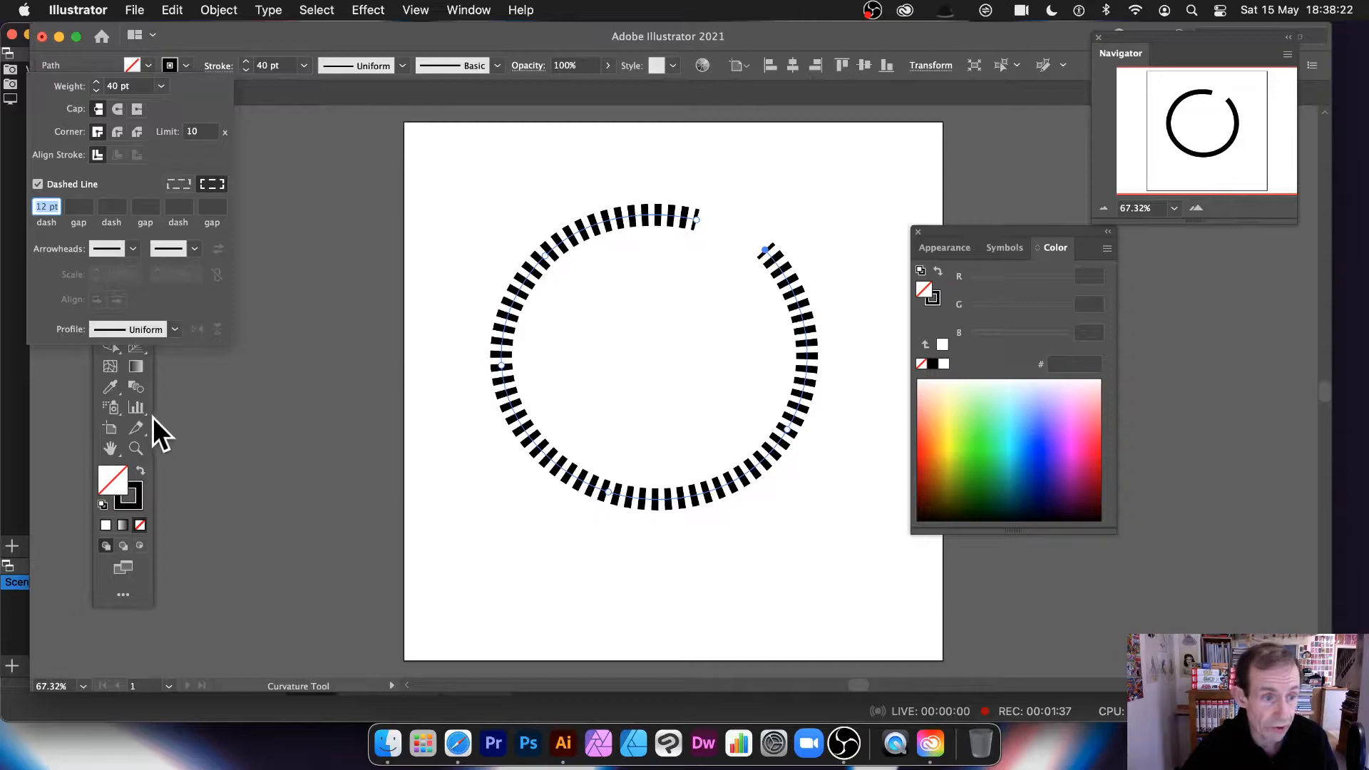
left_click(151, 368)
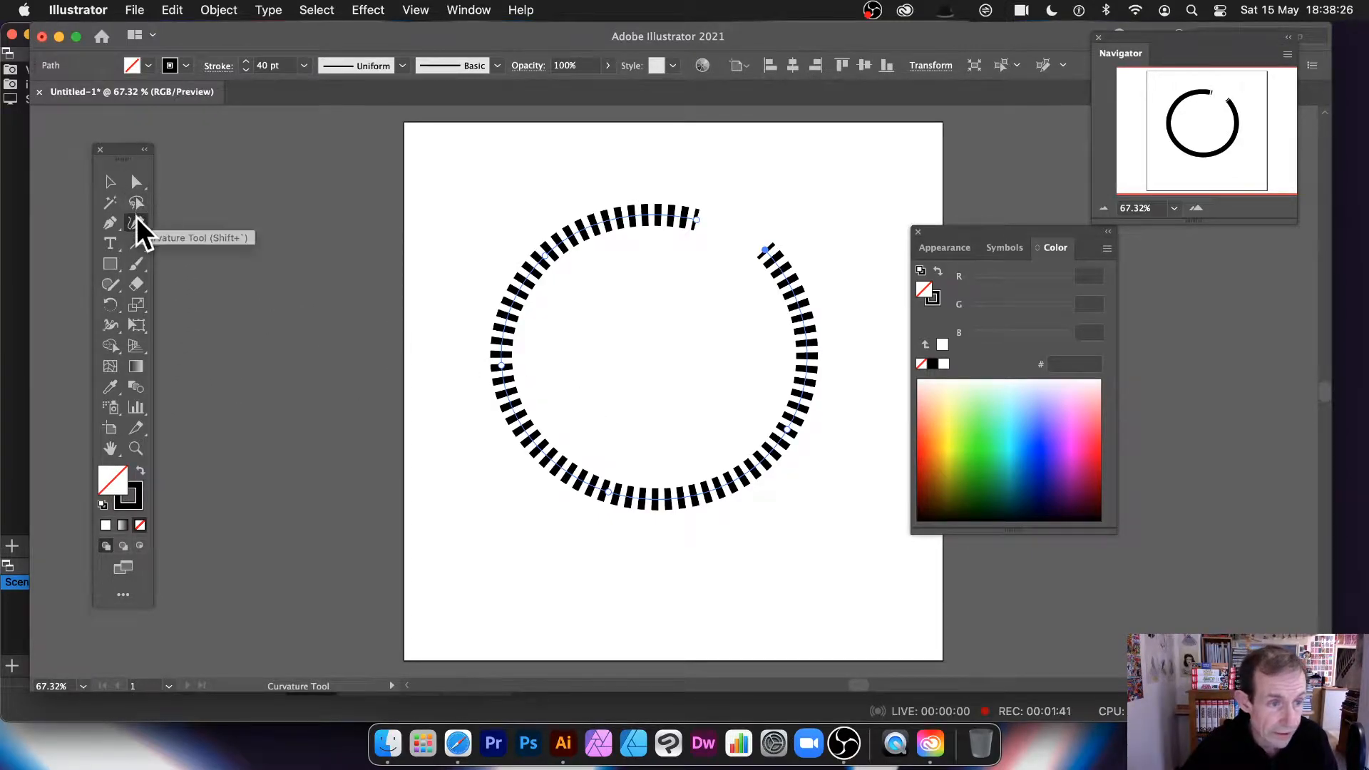
Step: Move both open ends of the dashed ring outward and extend its left end with one more curvature point
left_click_drag(765, 249, 784, 208)
left_click_drag(699, 226, 621, 184)
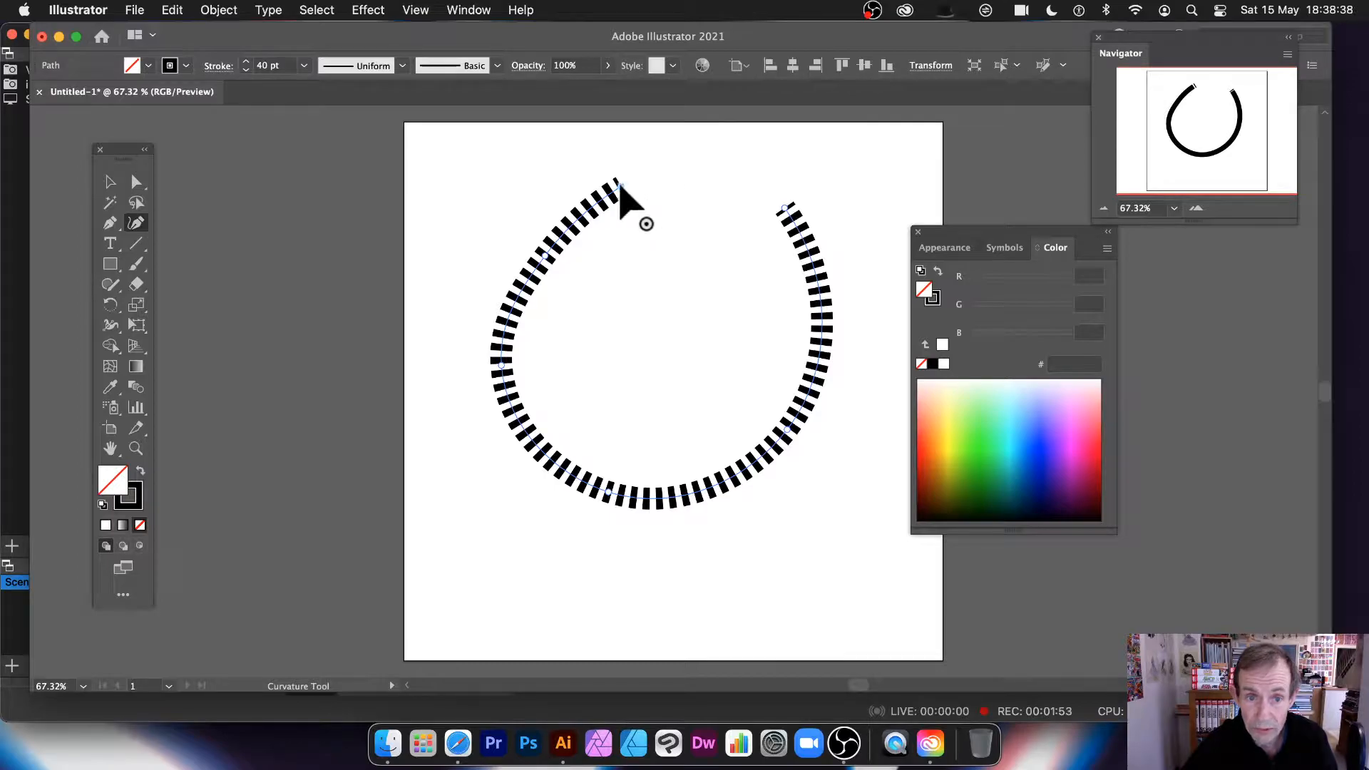
left_click(620, 187)
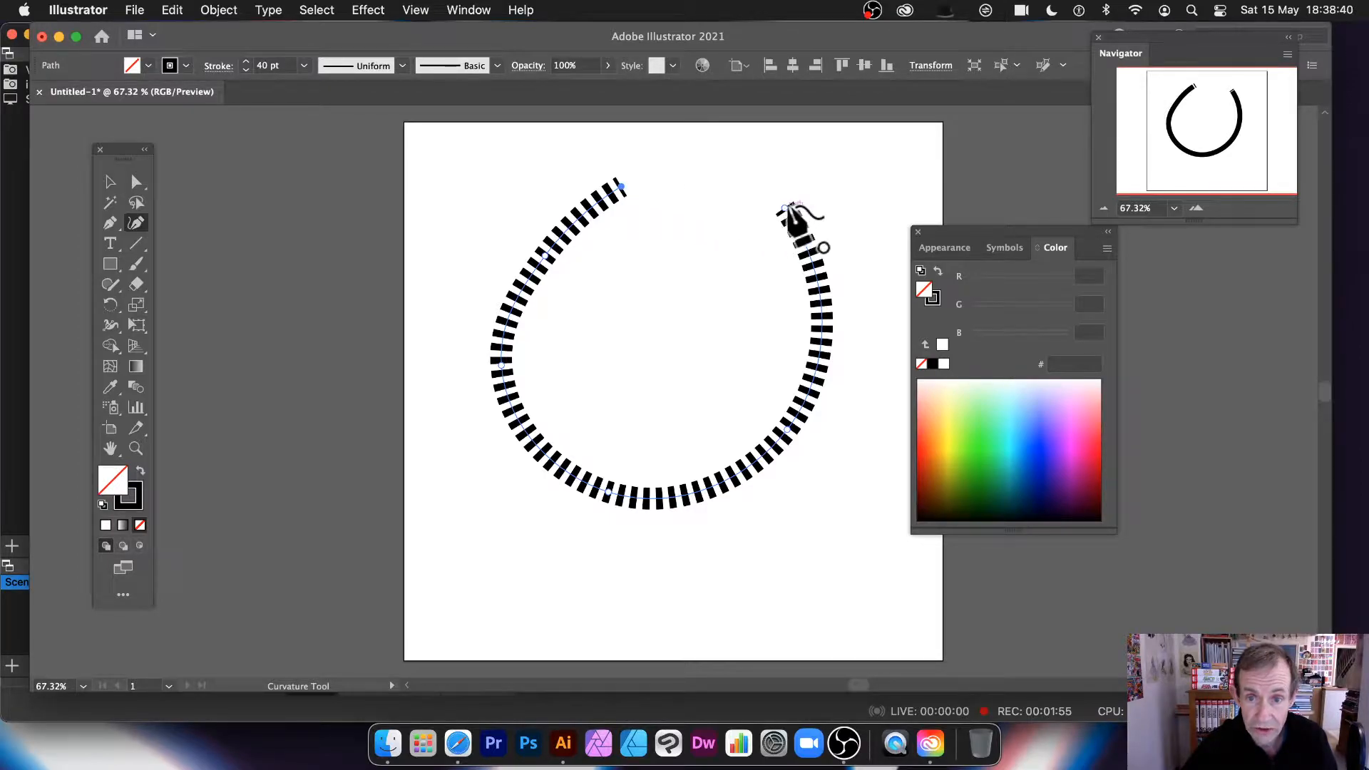
left_click(732, 185)
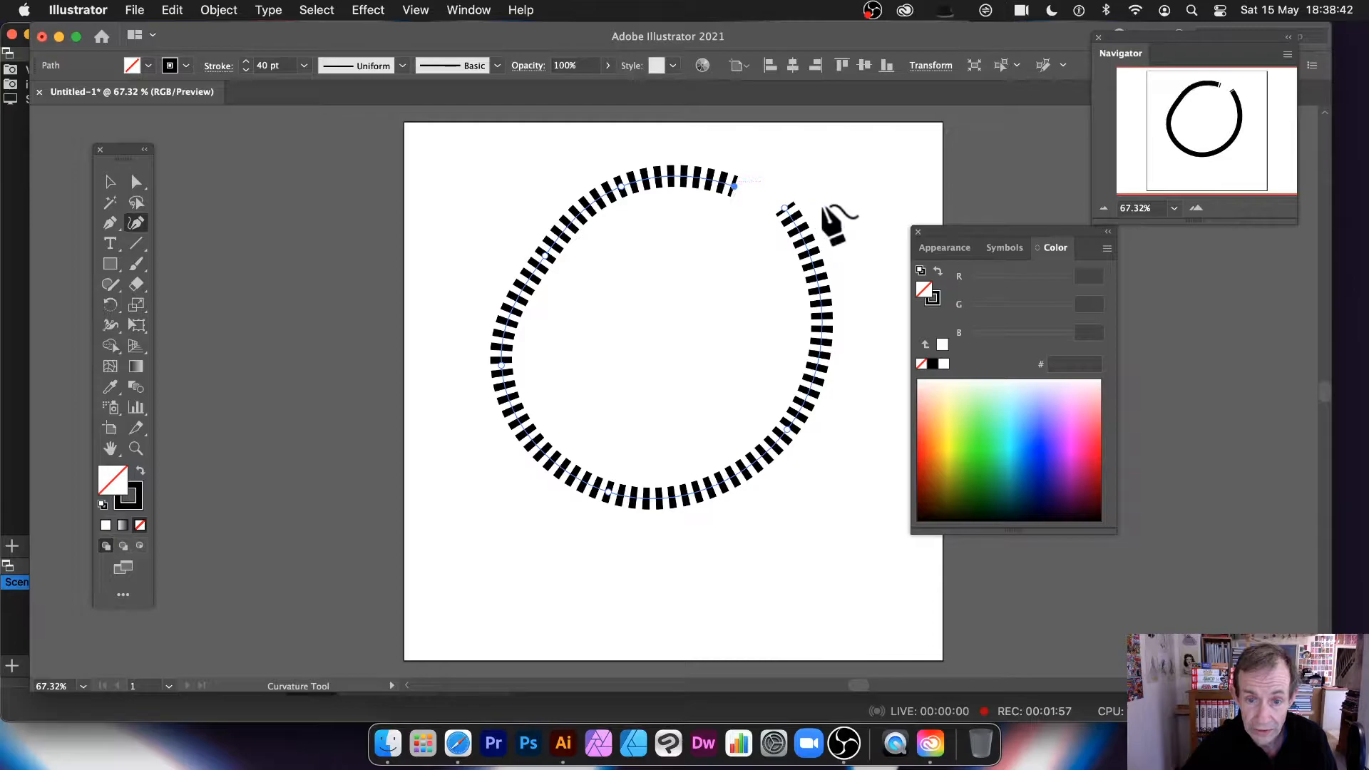
Step: Undo the ring's edits, dashed stroke and points until the artboard is empty
key("super+z")
key("super+z")
key("super+z")
key("super+z")
key("super+z")
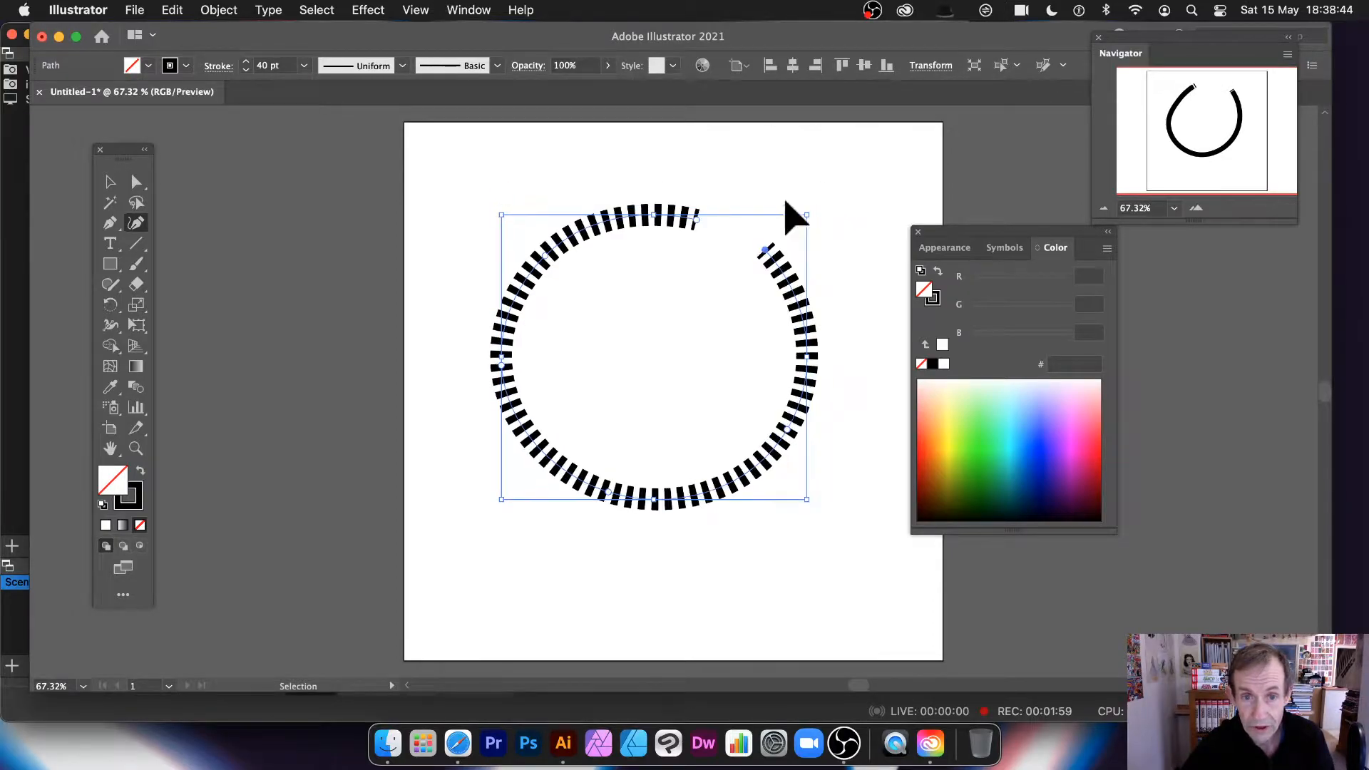
key("super+z")
key("super+z")
key("super+z")
key("super+z")
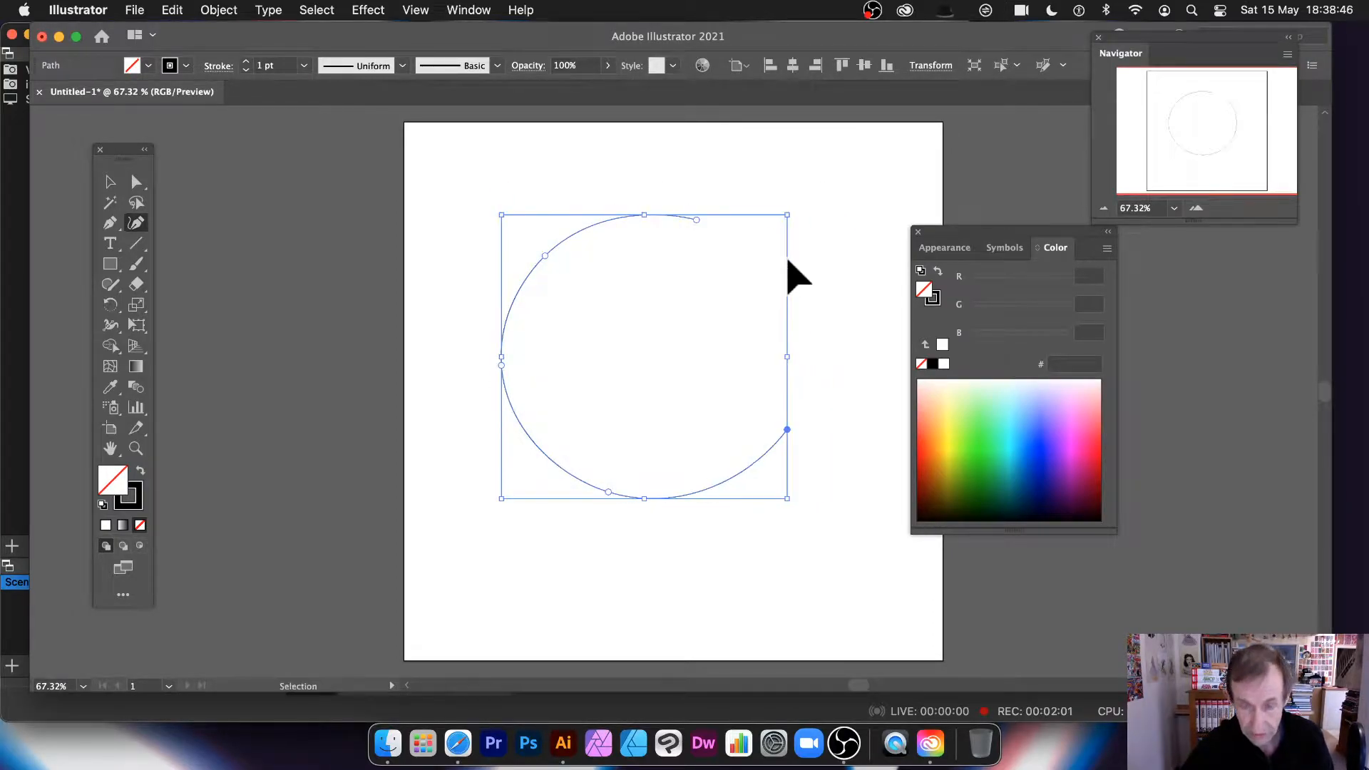
key("super+z")
key("super+z")
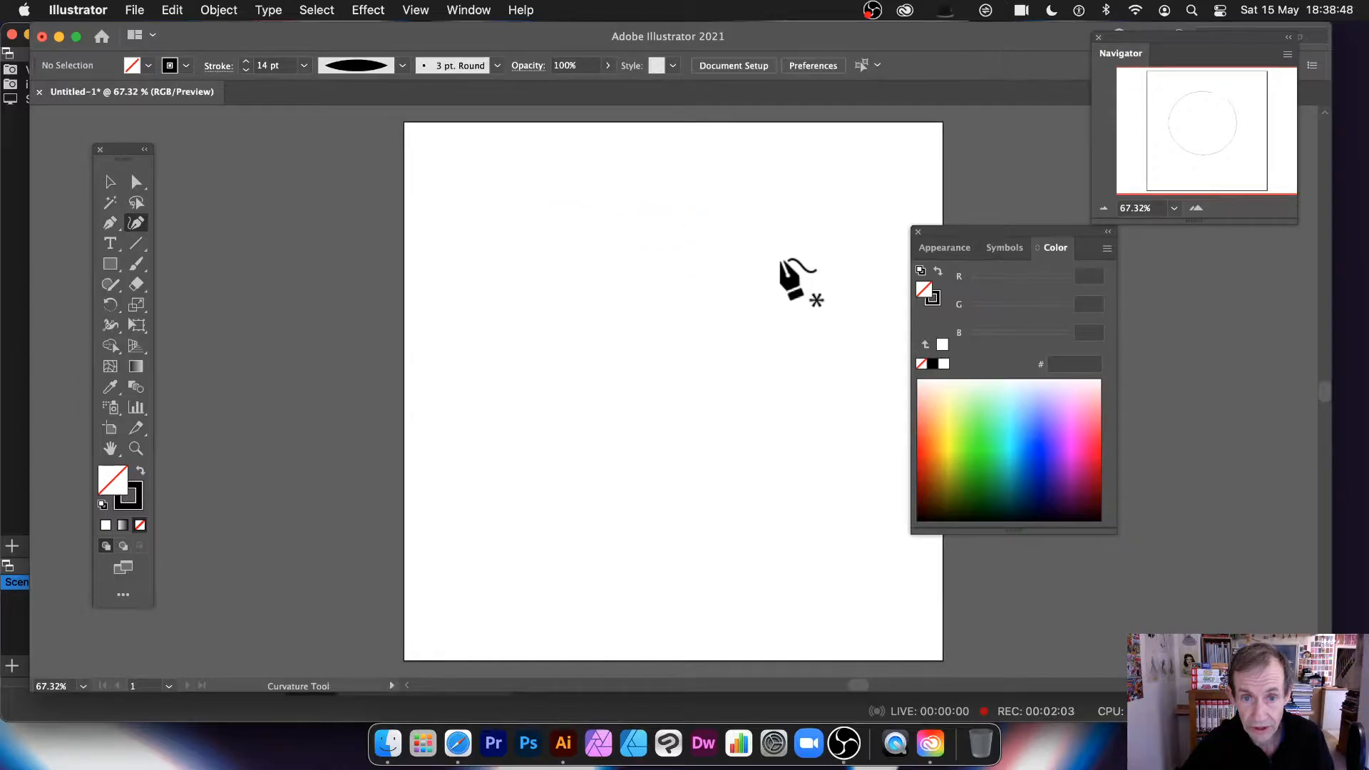
Step: Draw a closed rounded shape from six curvature points and fill it with green 42FF73
left_click(771, 206)
left_click(611, 167)
left_click(488, 307)
left_click(637, 426)
left_click(790, 397)
left_click(819, 280)
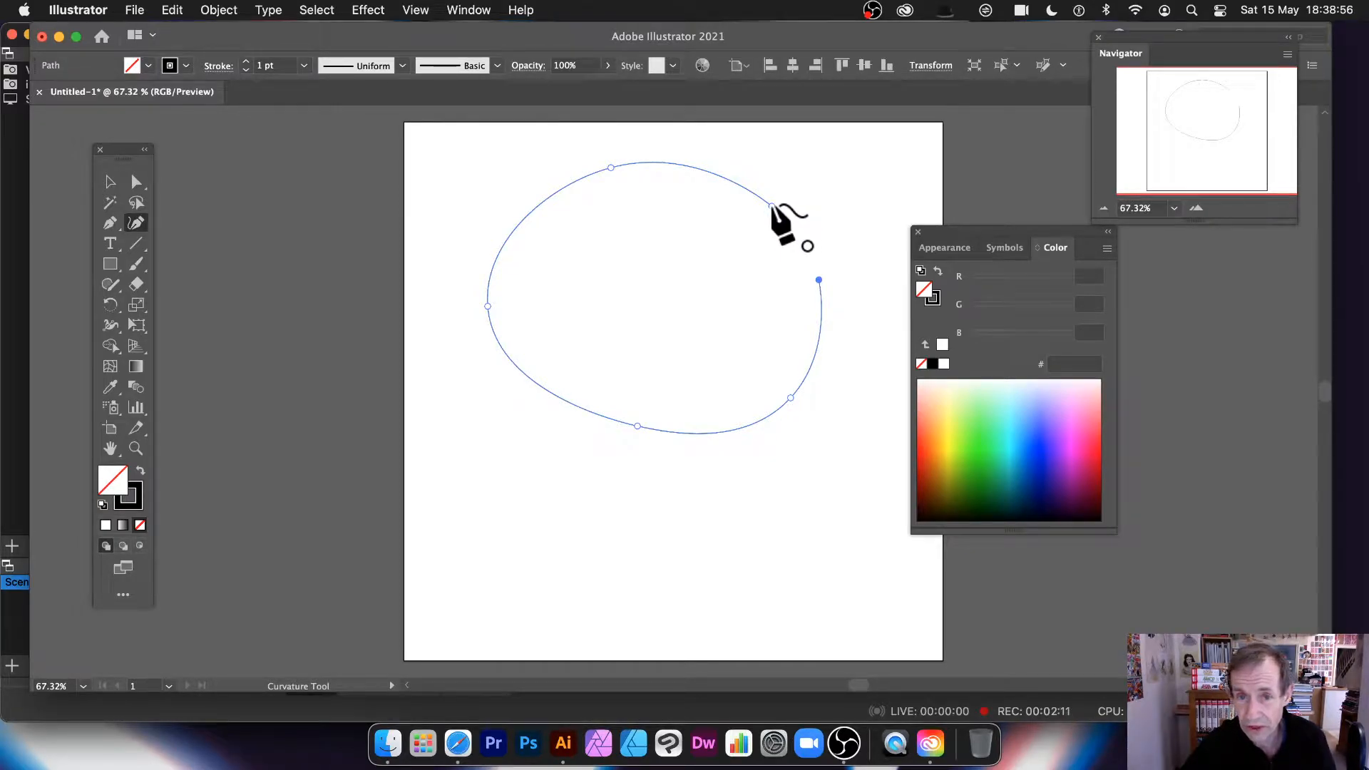
left_click(772, 207)
left_click(988, 426)
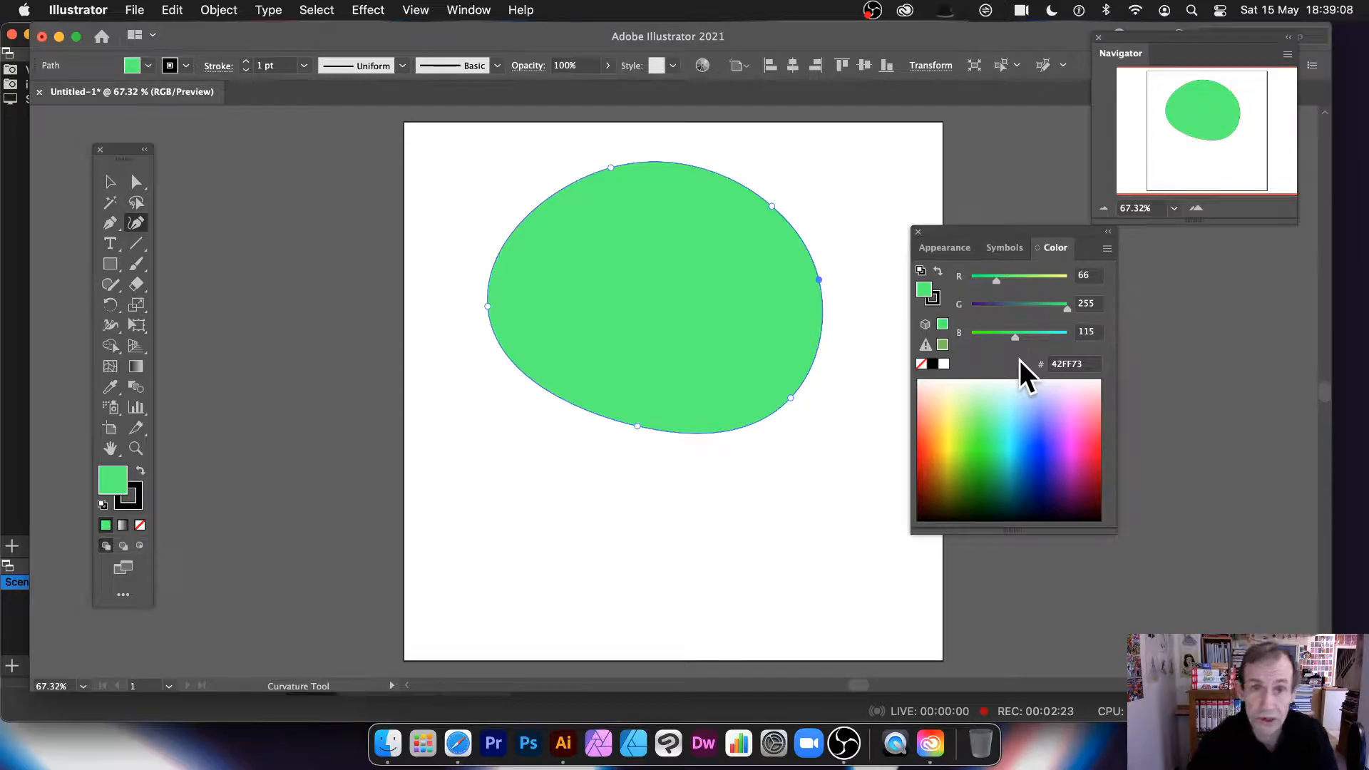
Step: Undo the green fill, the closed shape and the earlier no-fill setting
key("super+z")
key("super+z")
key("super+z")
key("super+z")
key("super+z")
key("super+z")
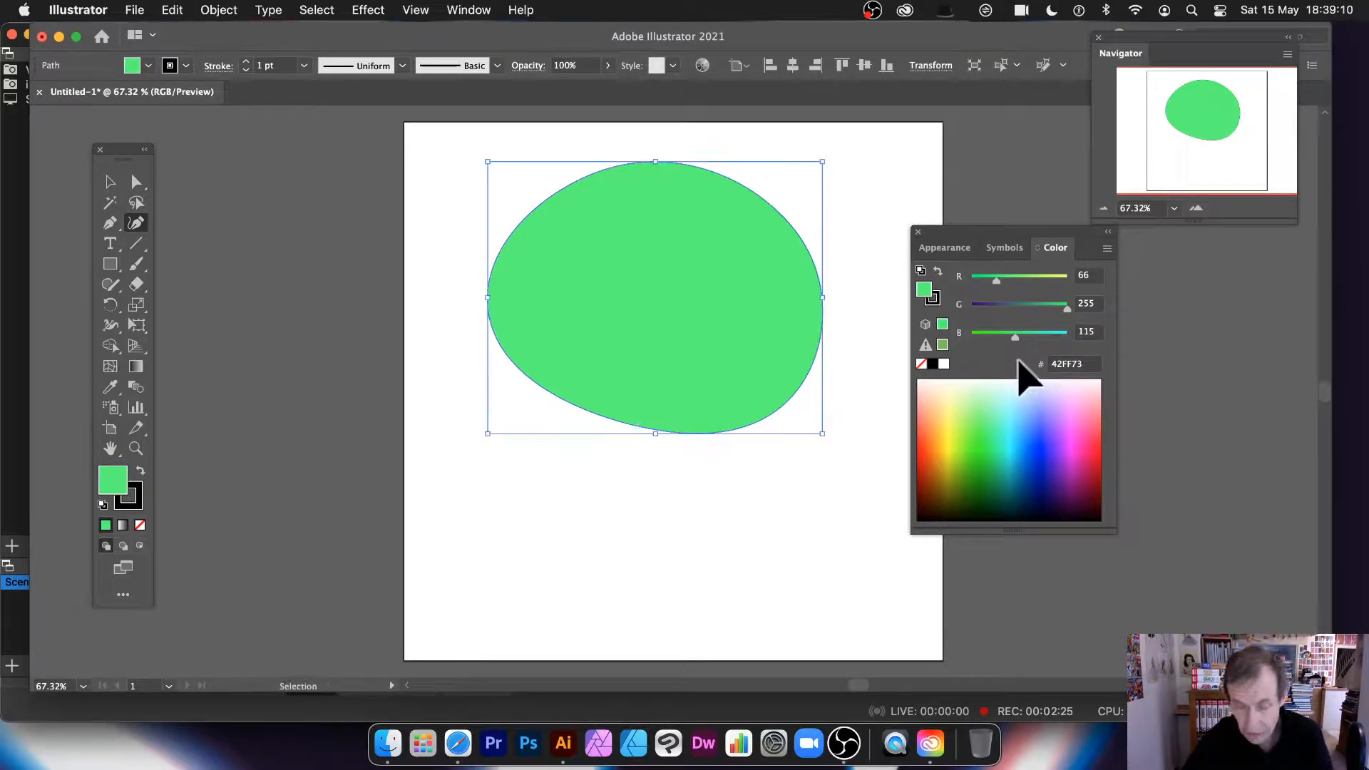
key("super+z")
key("super+z")
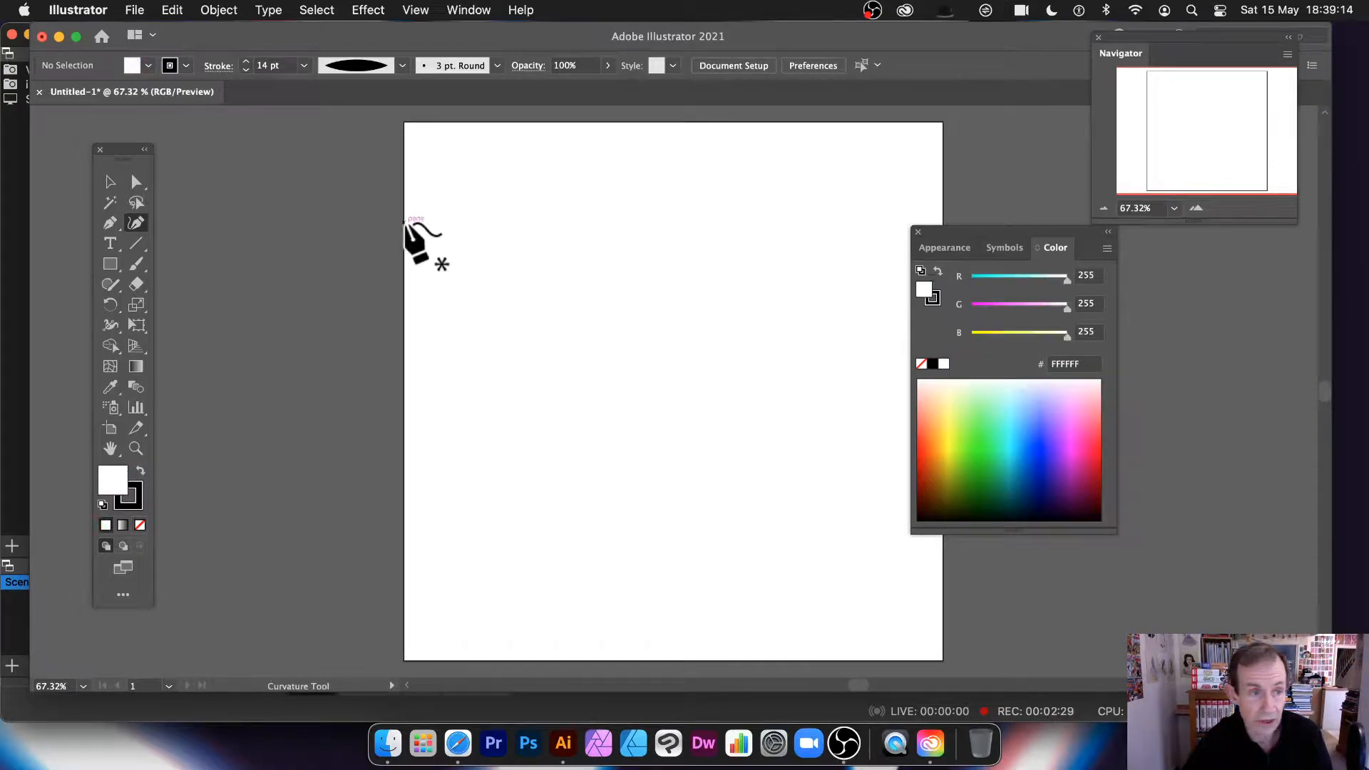
Step: Set the fill to none and draw an open loop from six curvature points, leaving a gap at its upper left
left_click(142, 66)
left_click(12, 94)
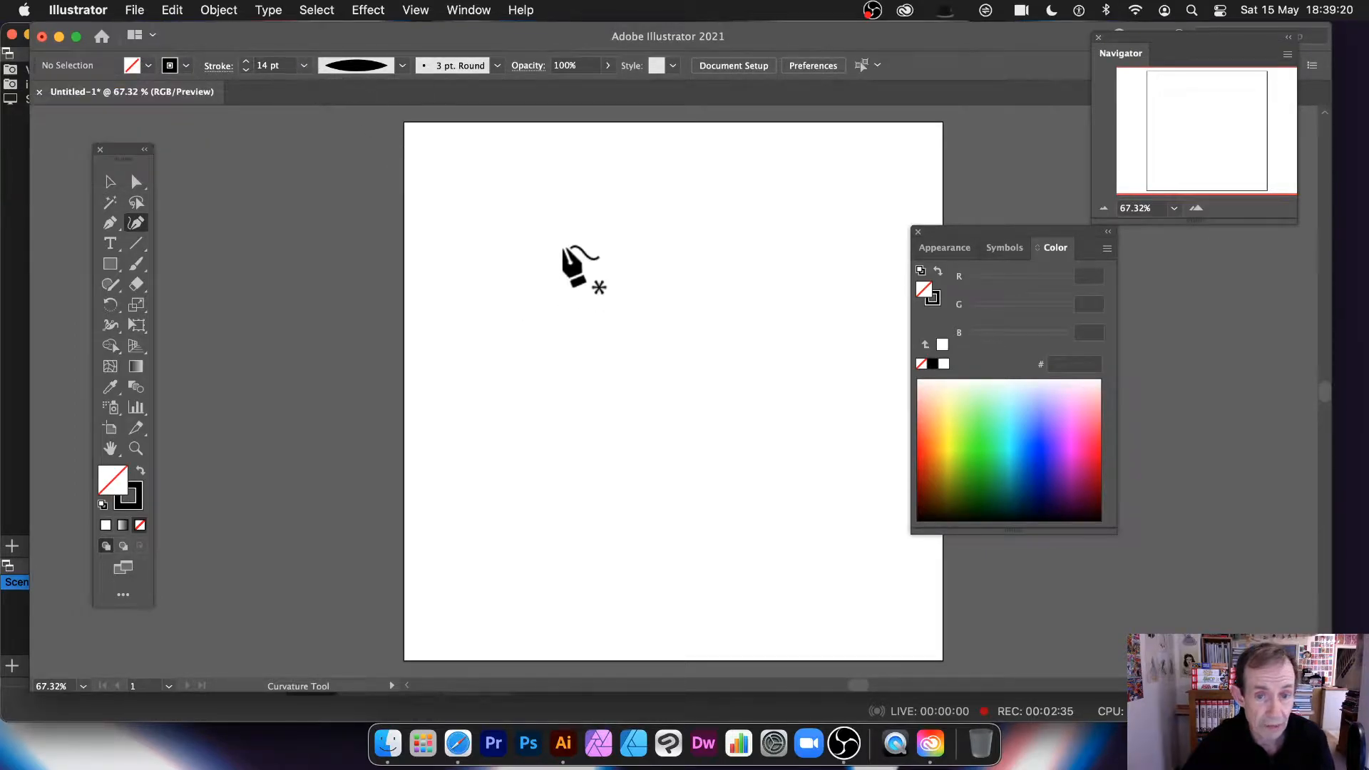
left_click(564, 236)
left_click(505, 354)
left_click(657, 474)
left_click(772, 387)
left_click(739, 212)
left_click(639, 212)
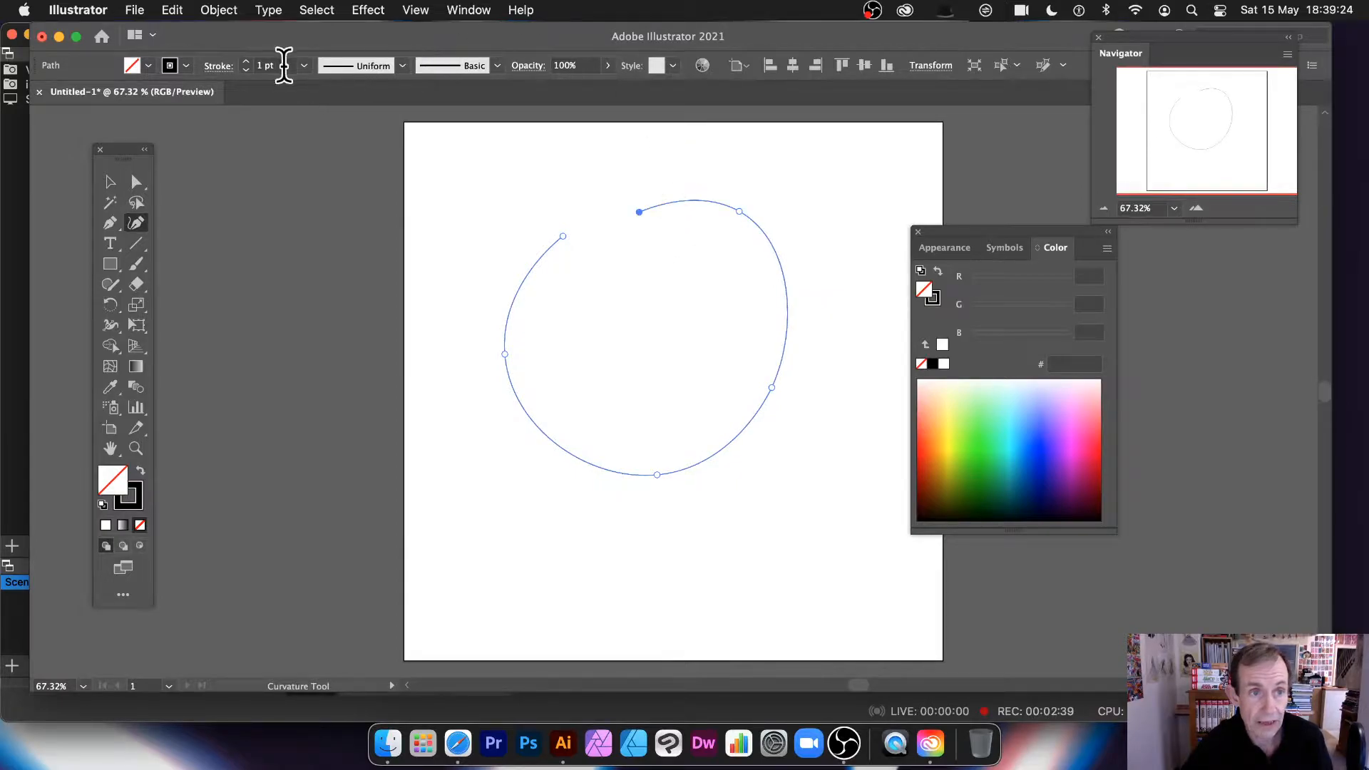
Step: Give the open loop a 10 pt stroke with Width Profile 1, and increase the stroke weight to 60 pt
left_click(304, 66)
left_click(328, 312)
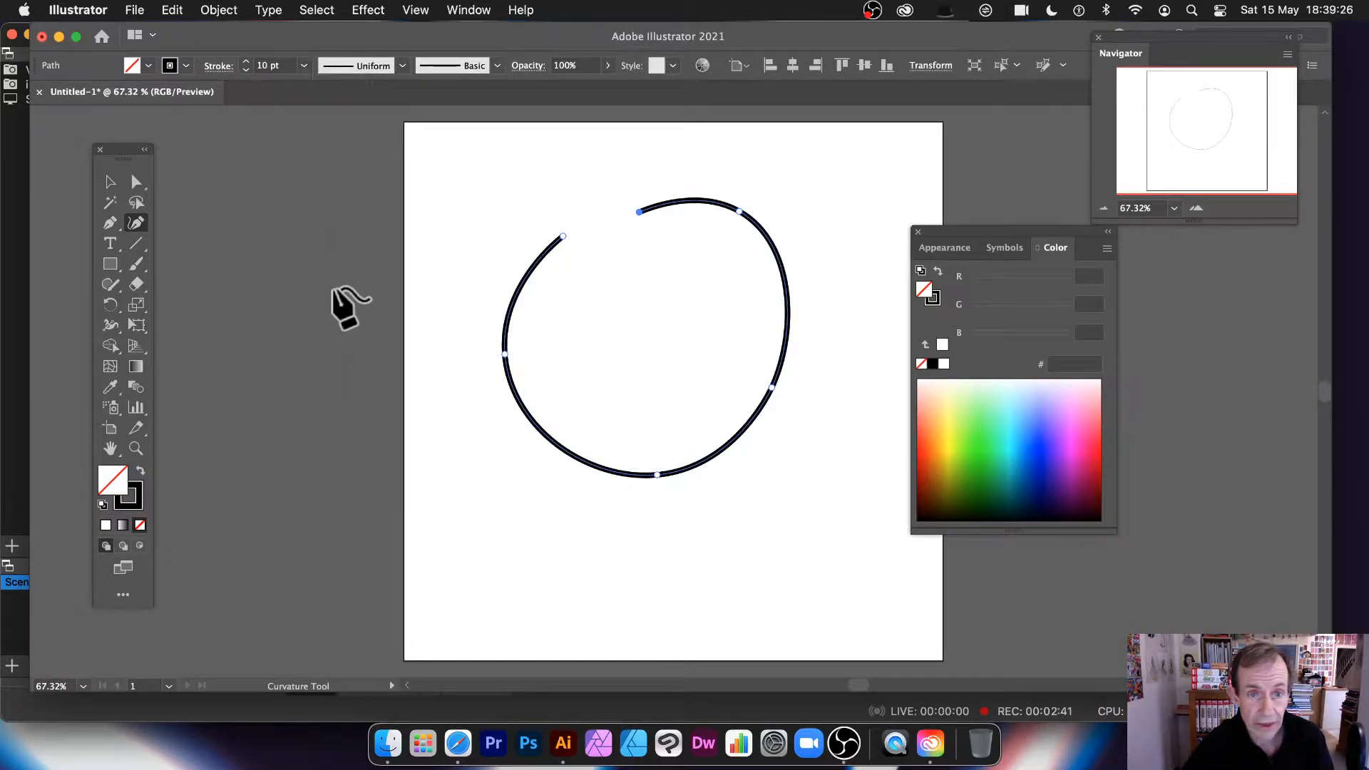
left_click(403, 66)
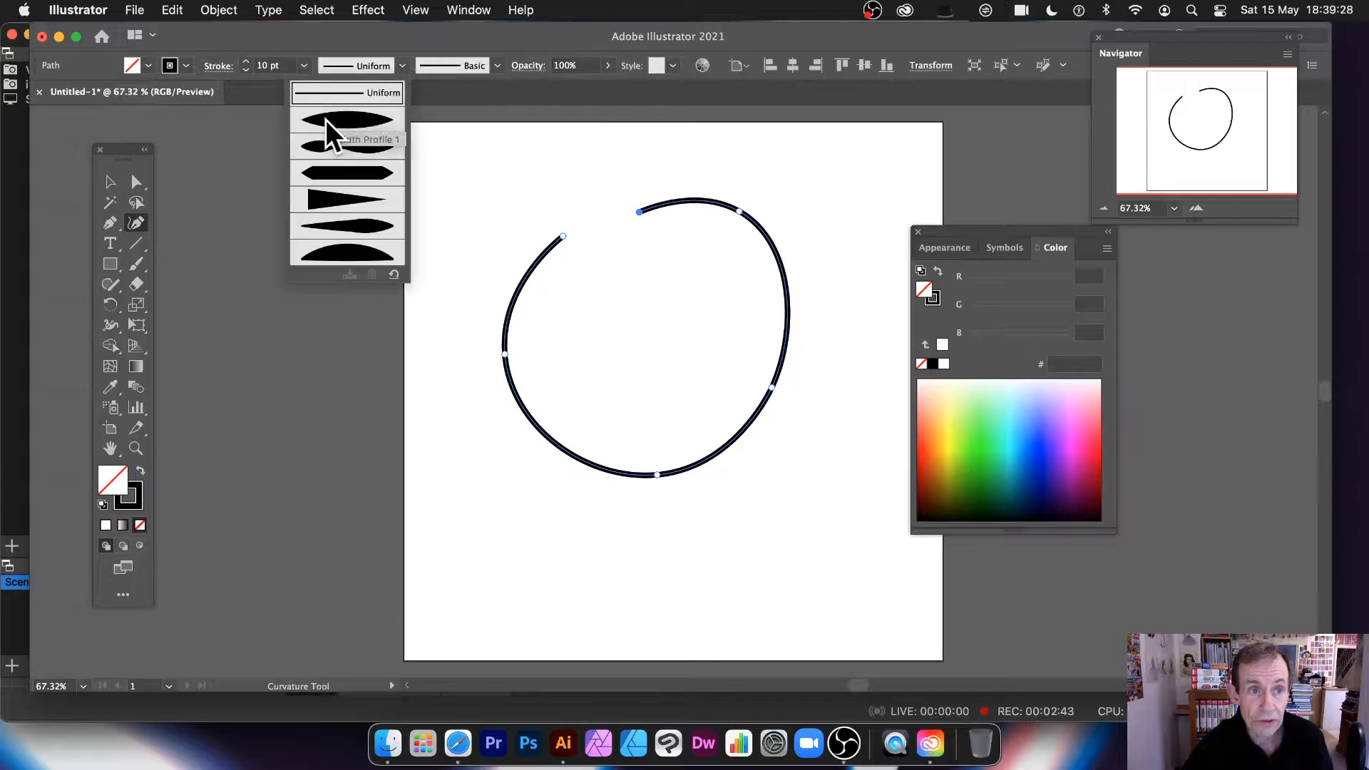
left_click(367, 128)
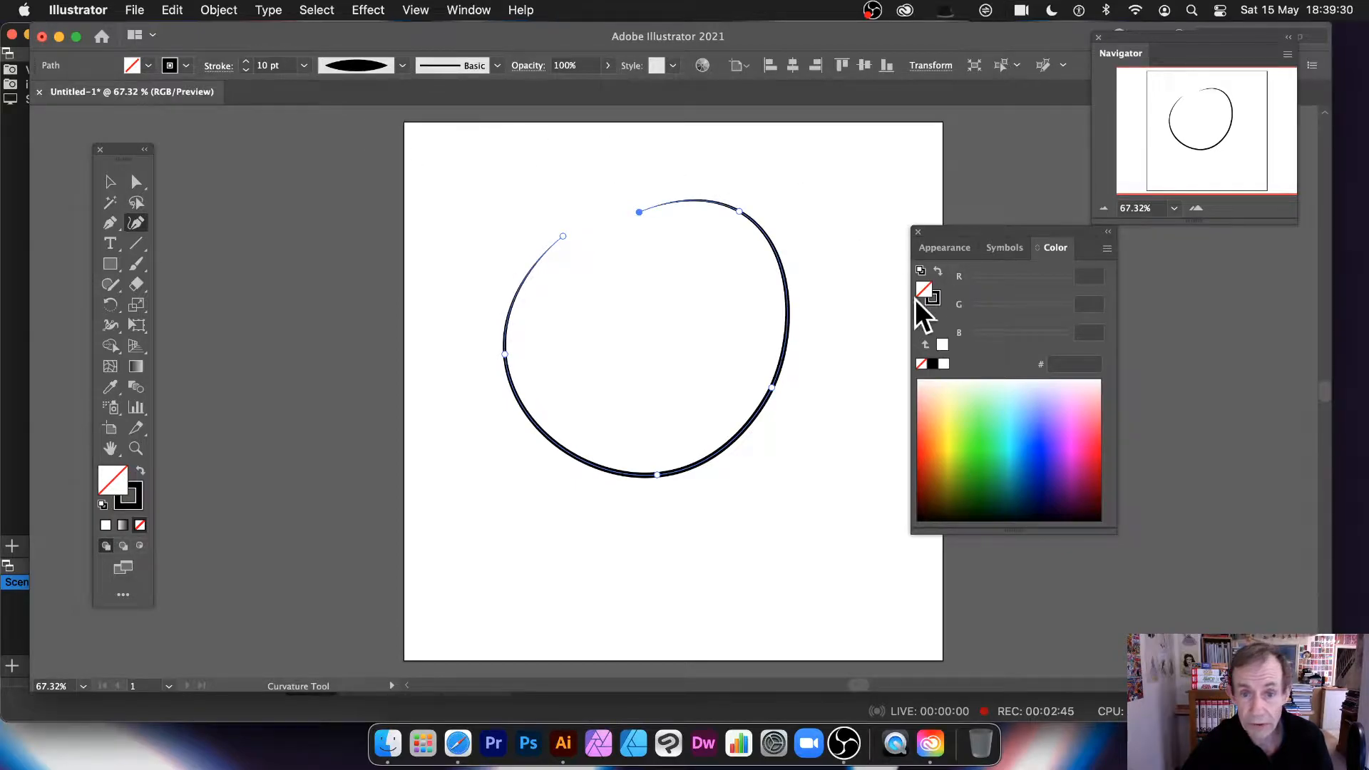
left_click(304, 65)
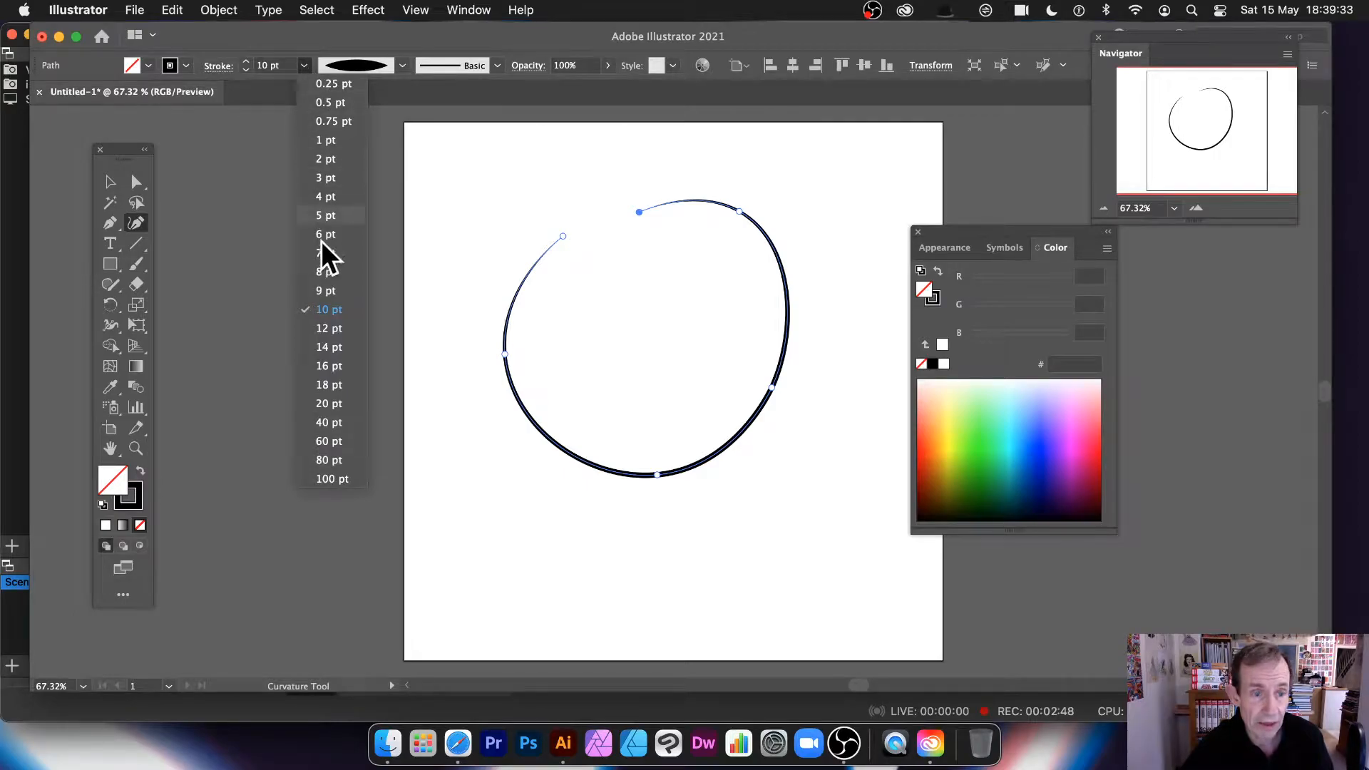
left_click(332, 441)
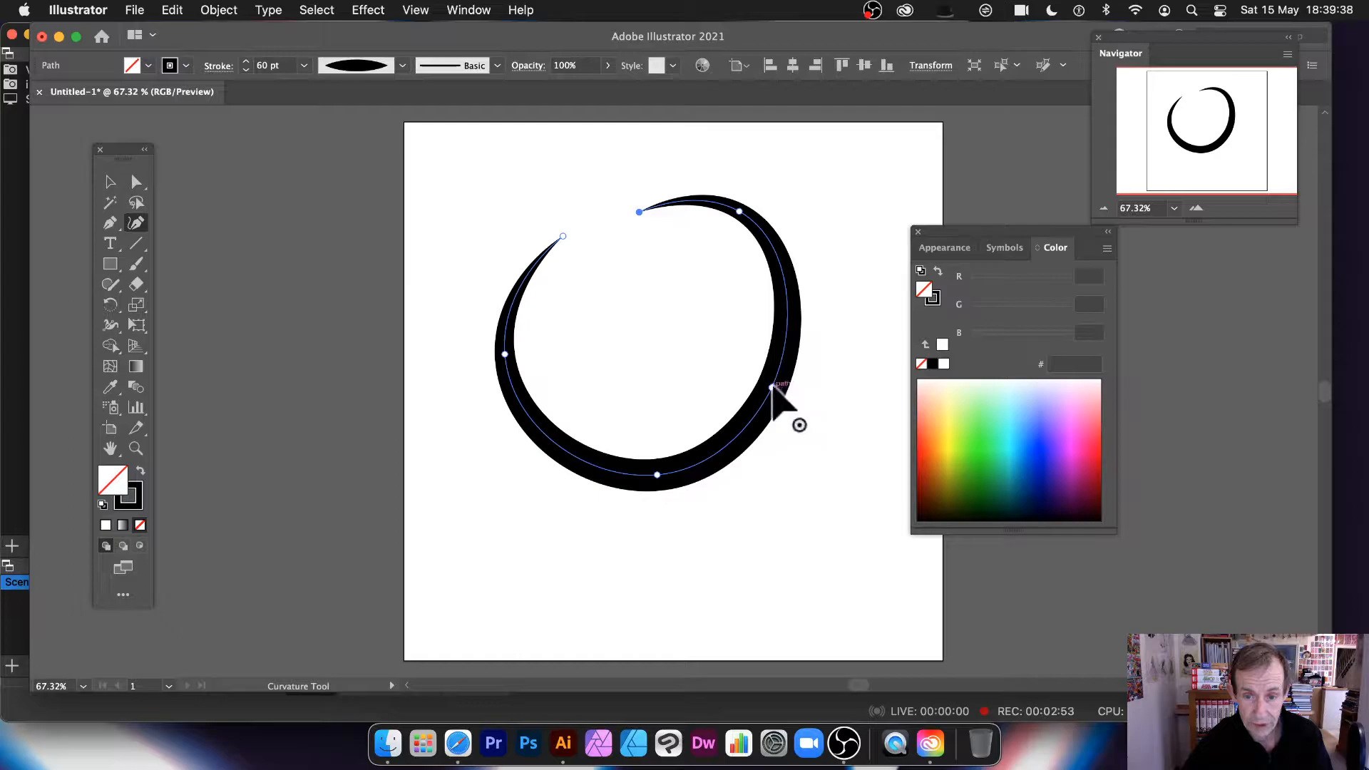
Step: Reshape the open loop by moving its lower-right curve point inward and shifting its upper-right point slightly
left_click_drag(776, 389, 605, 308)
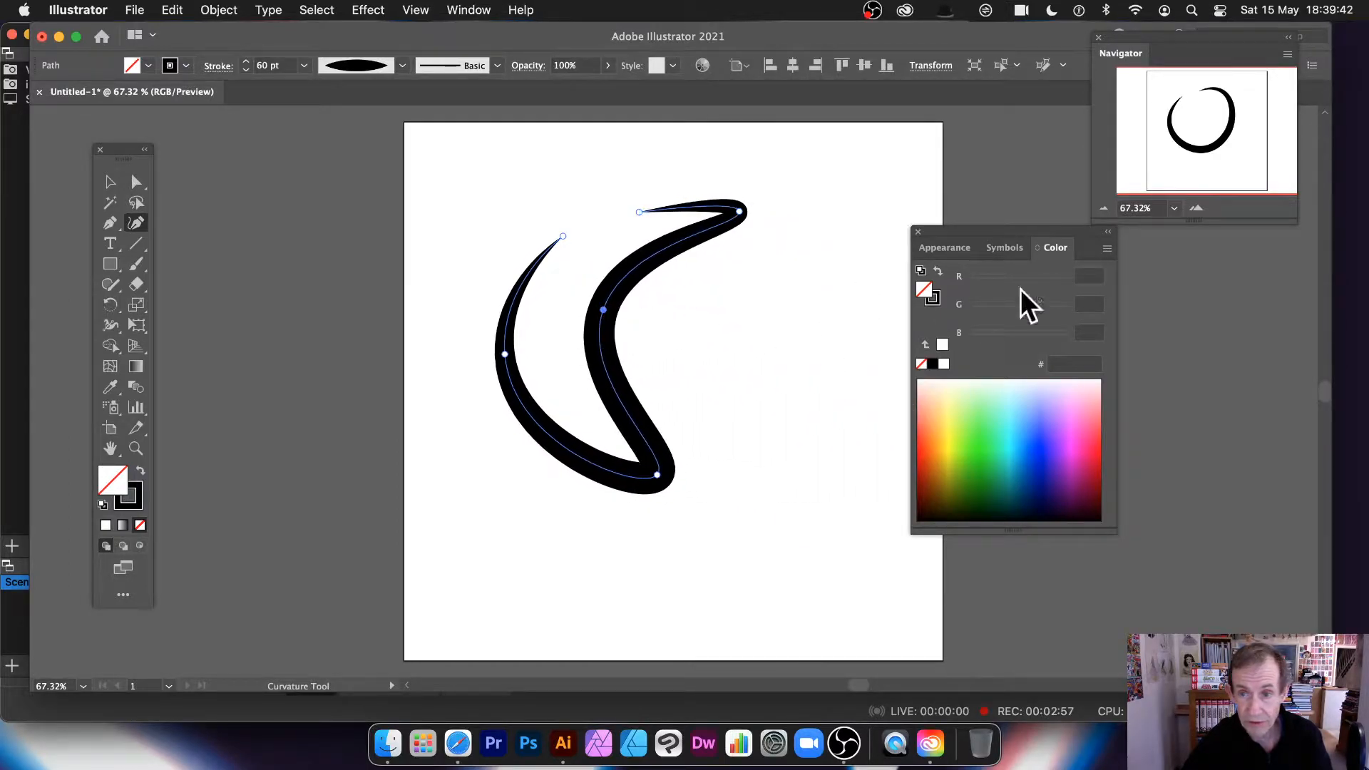
left_click_drag(1008, 233, 1146, 290)
left_click_drag(603, 310, 745, 346)
mouse_move(740, 212)
left_mouse_down()
mouse_move(683, 150)
mouse_move(728, 206)
left_mouse_up()
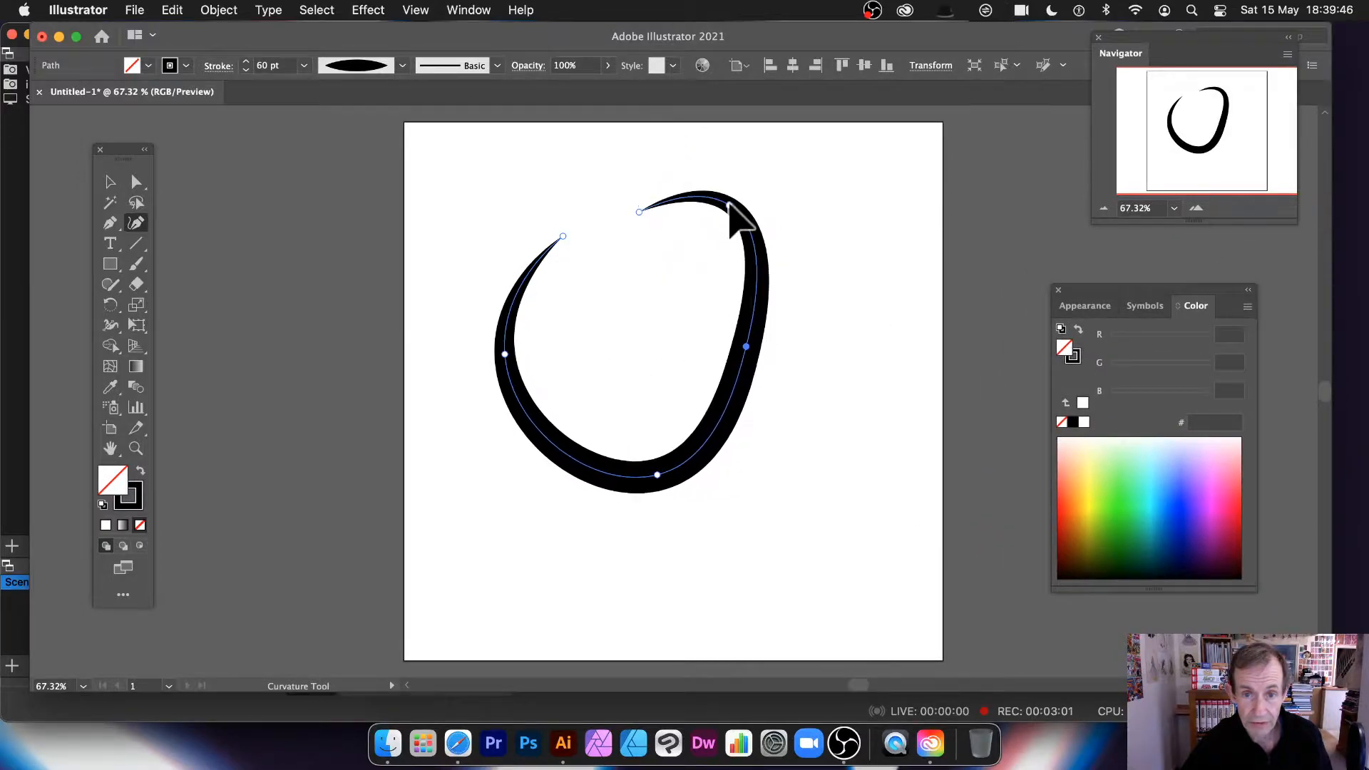
Step: Pull the loop's upper end point to the artboard's upper-right corner and extend the path with a point beyond the right edge
left_click_drag(640, 211, 911, 178)
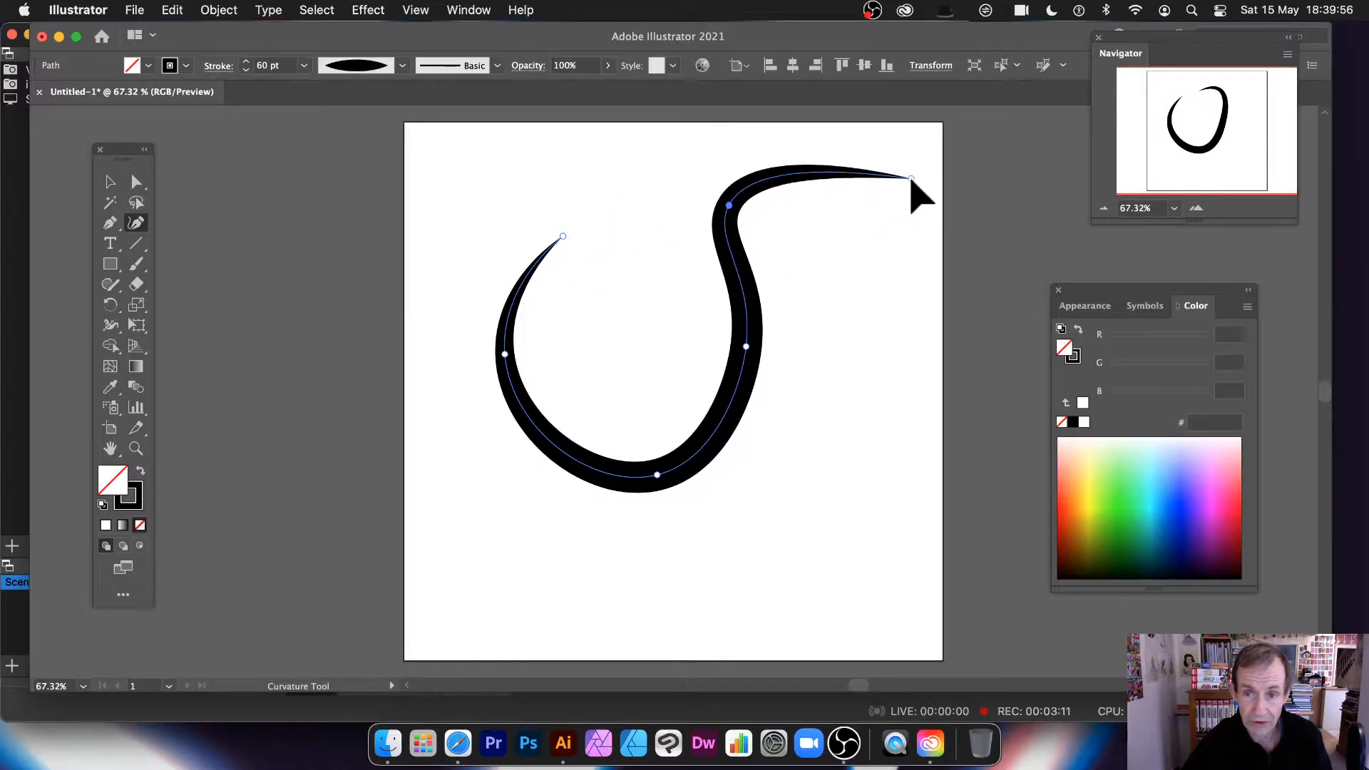
left_click(882, 362)
left_click_drag(882, 361, 1004, 208)
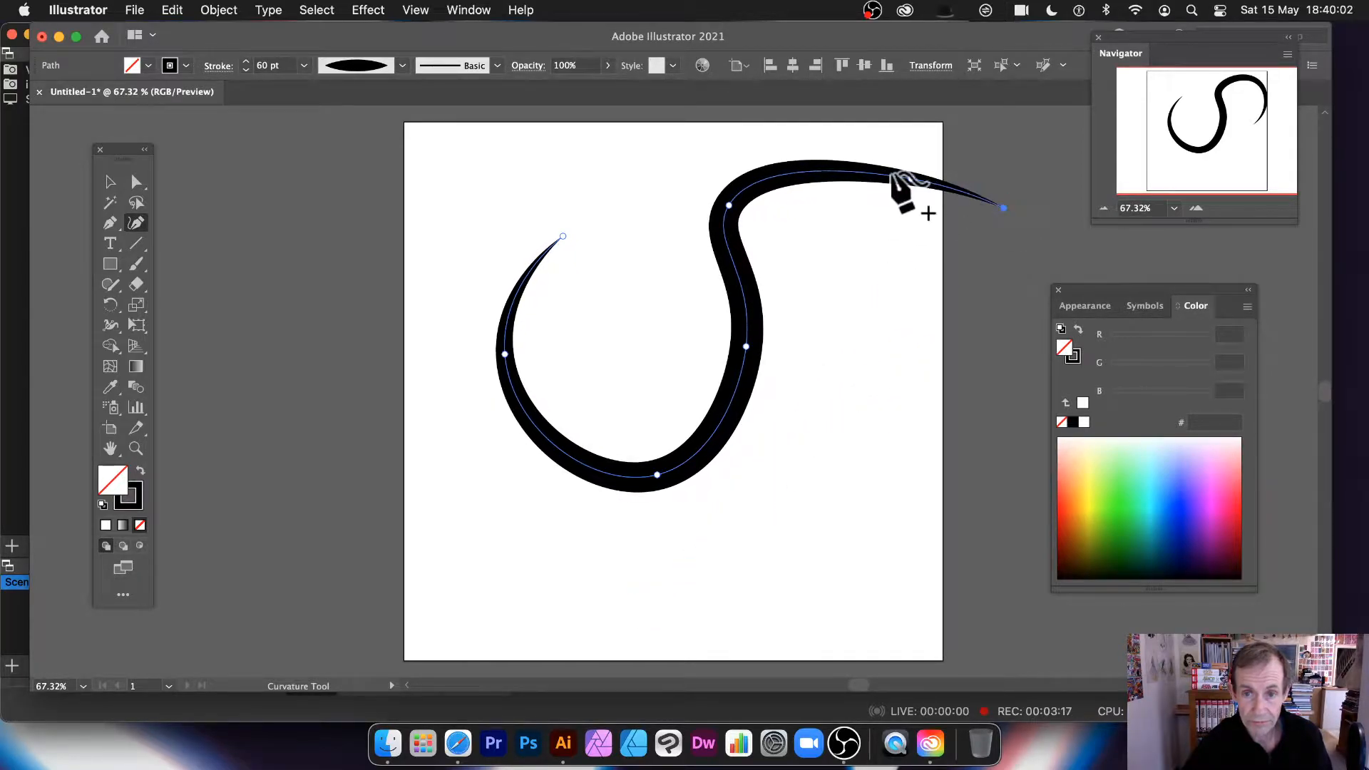
left_click(911, 178)
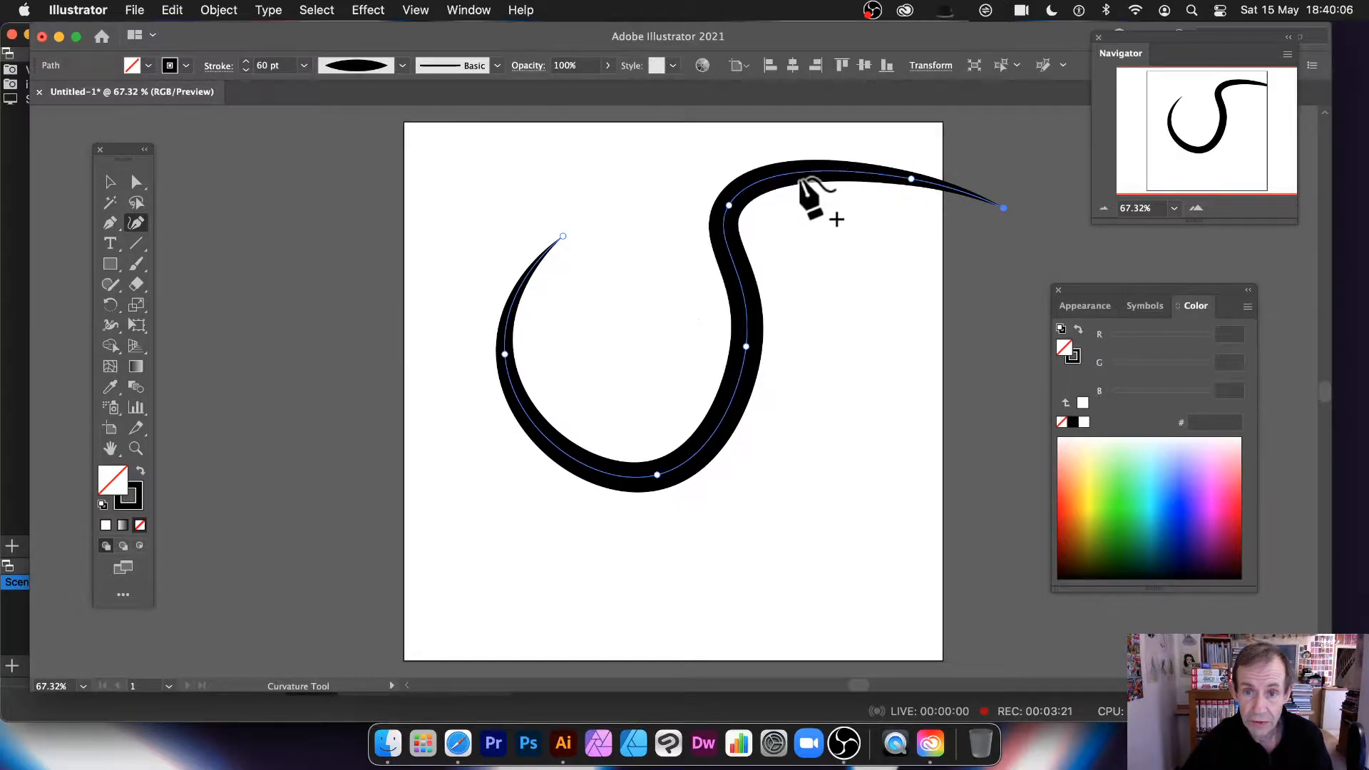
Step: Bend the path by adding a raised point on its upper curve, shifting the middle-right point left, and adding another point between them
left_click_drag(813, 183, 815, 135)
left_click_drag(746, 346, 653, 320)
left_click_drag(623, 288, 618, 291)
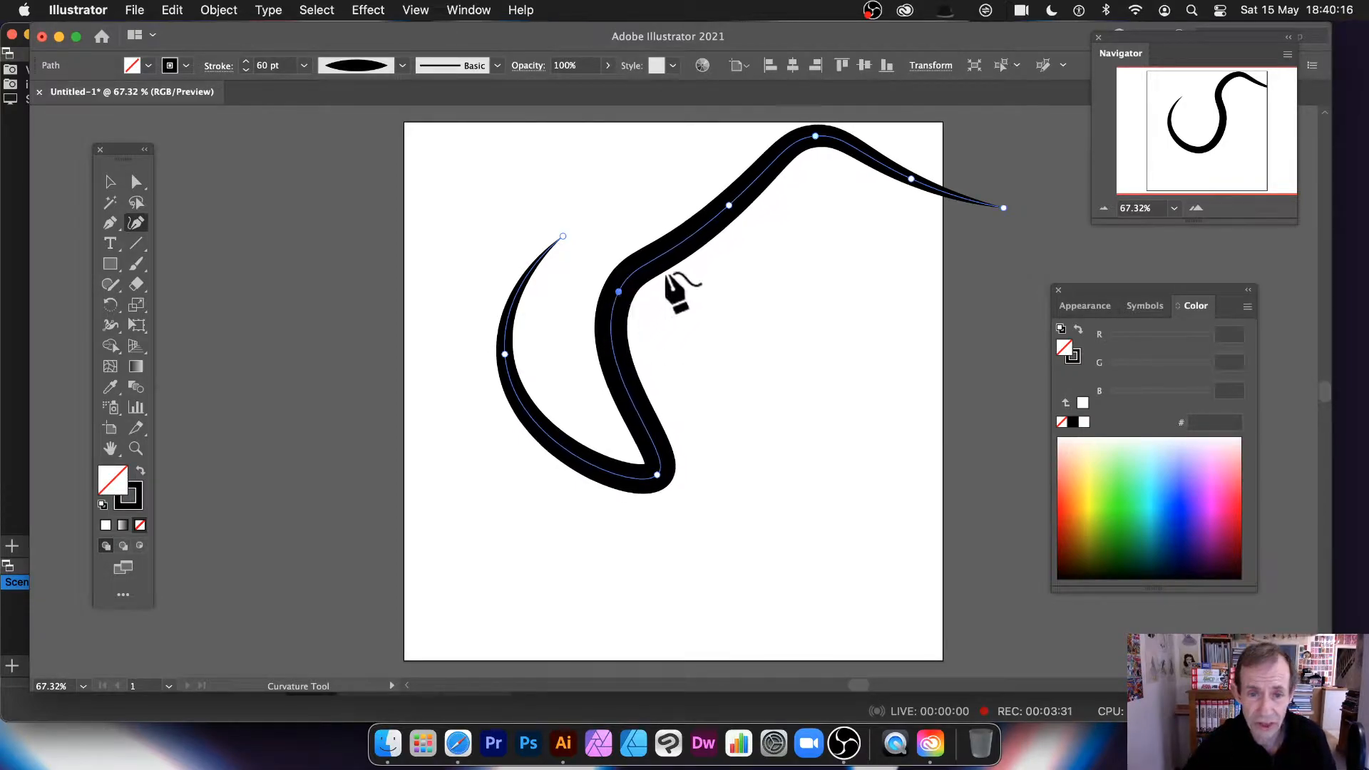
left_click_drag(671, 247, 687, 286)
Step: Delete the two curve points along the path's upper-right rise and move its right end point down and inward
left_click(729, 205)
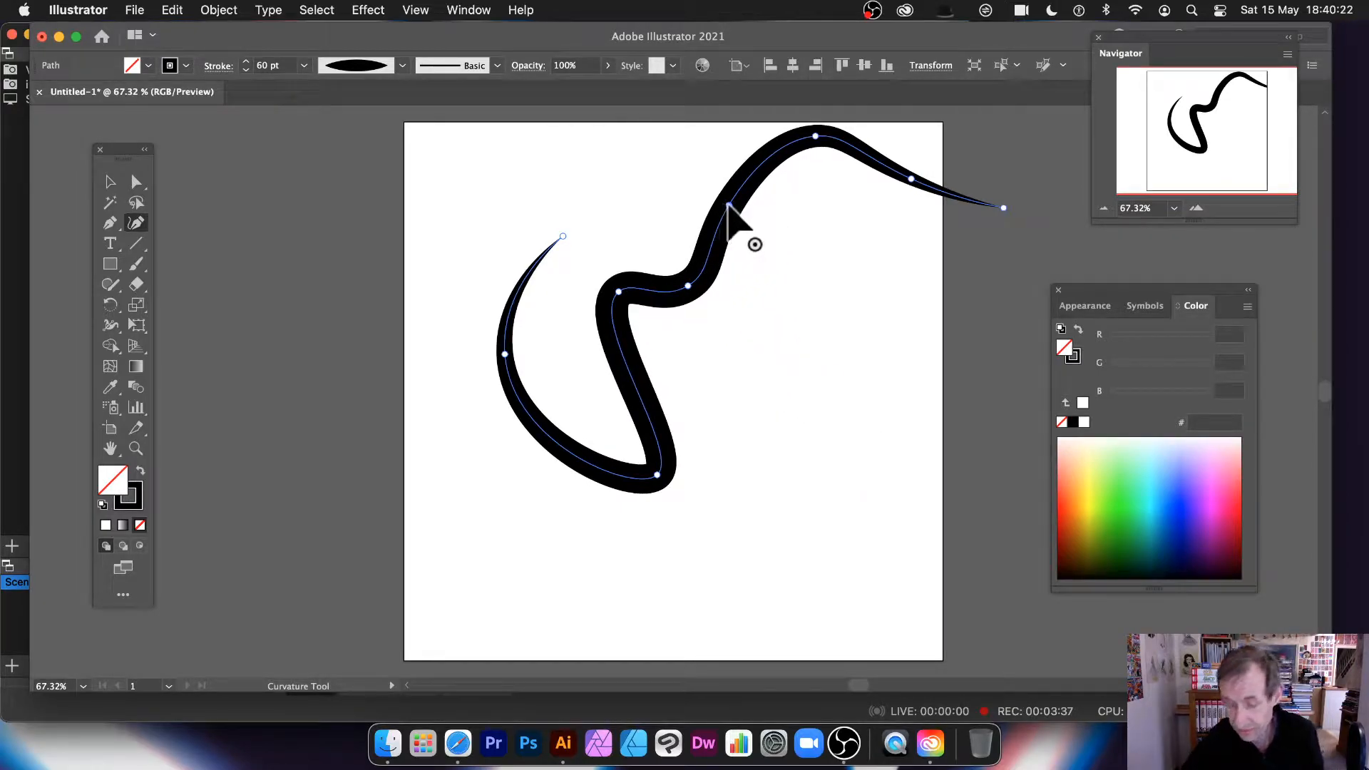
key("Delete")
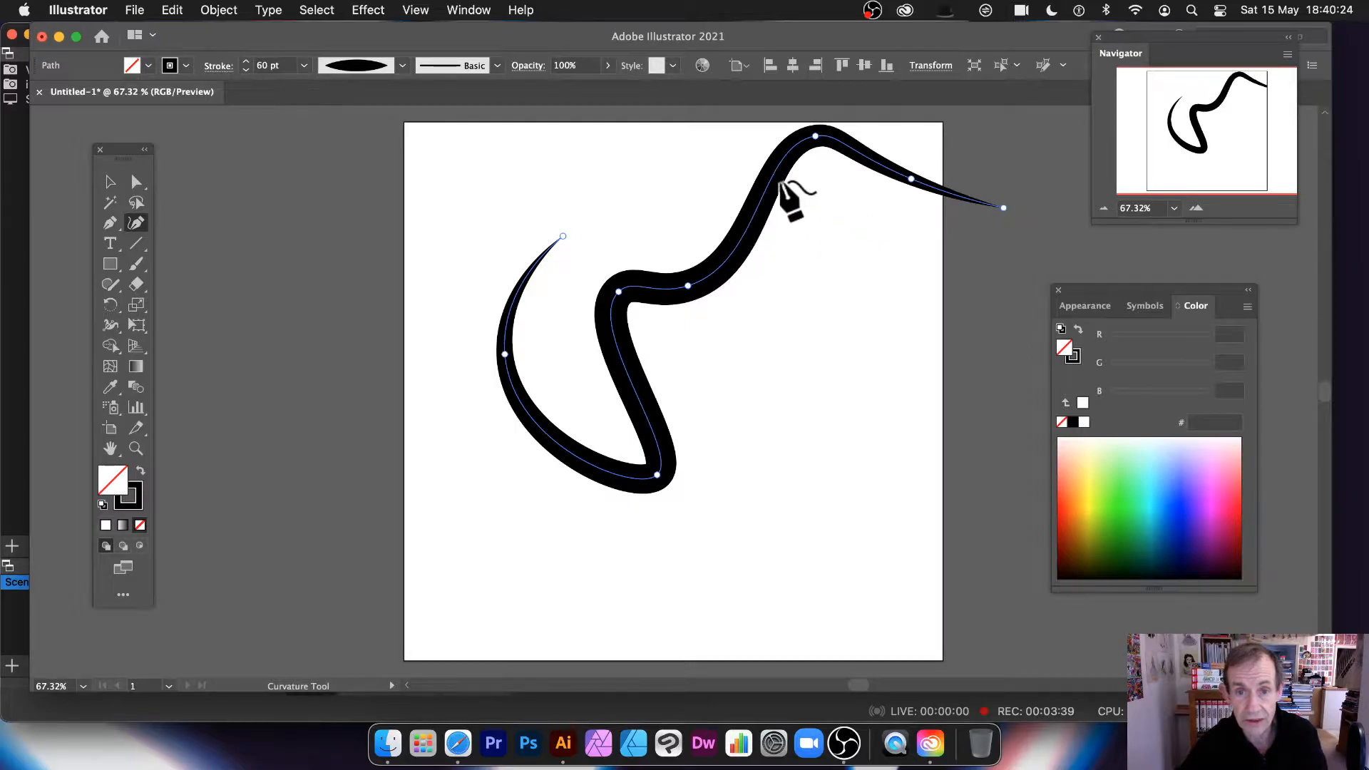
left_click(817, 136)
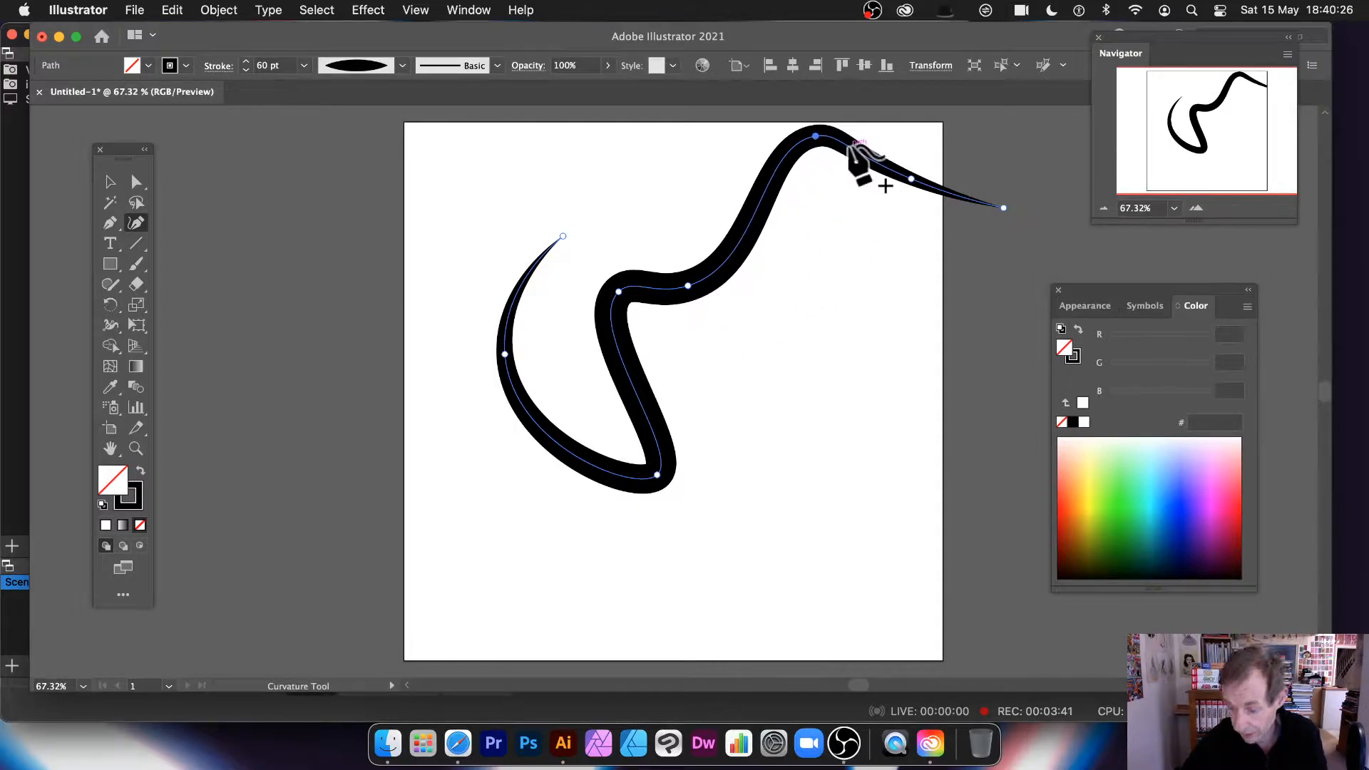
key("Delete")
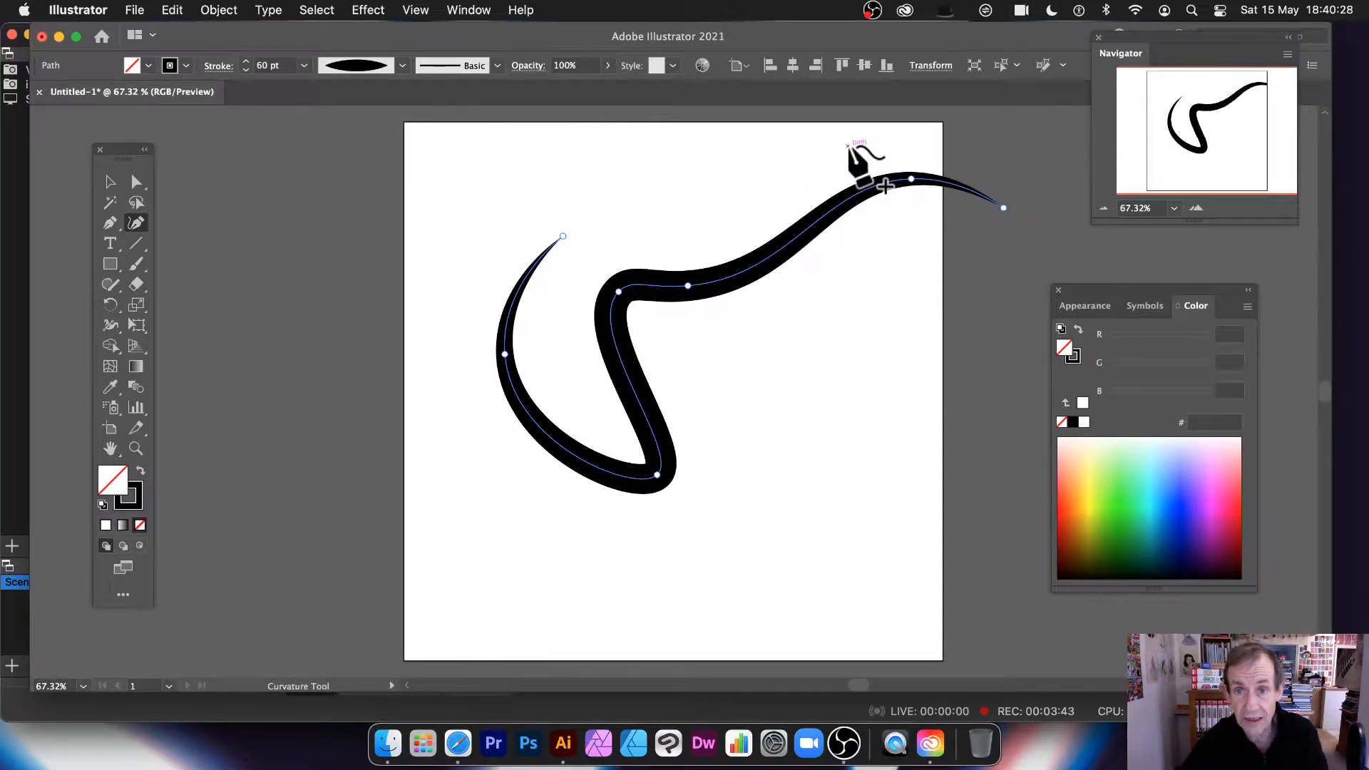
left_click_drag(1003, 208, 954, 232)
left_click(772, 388)
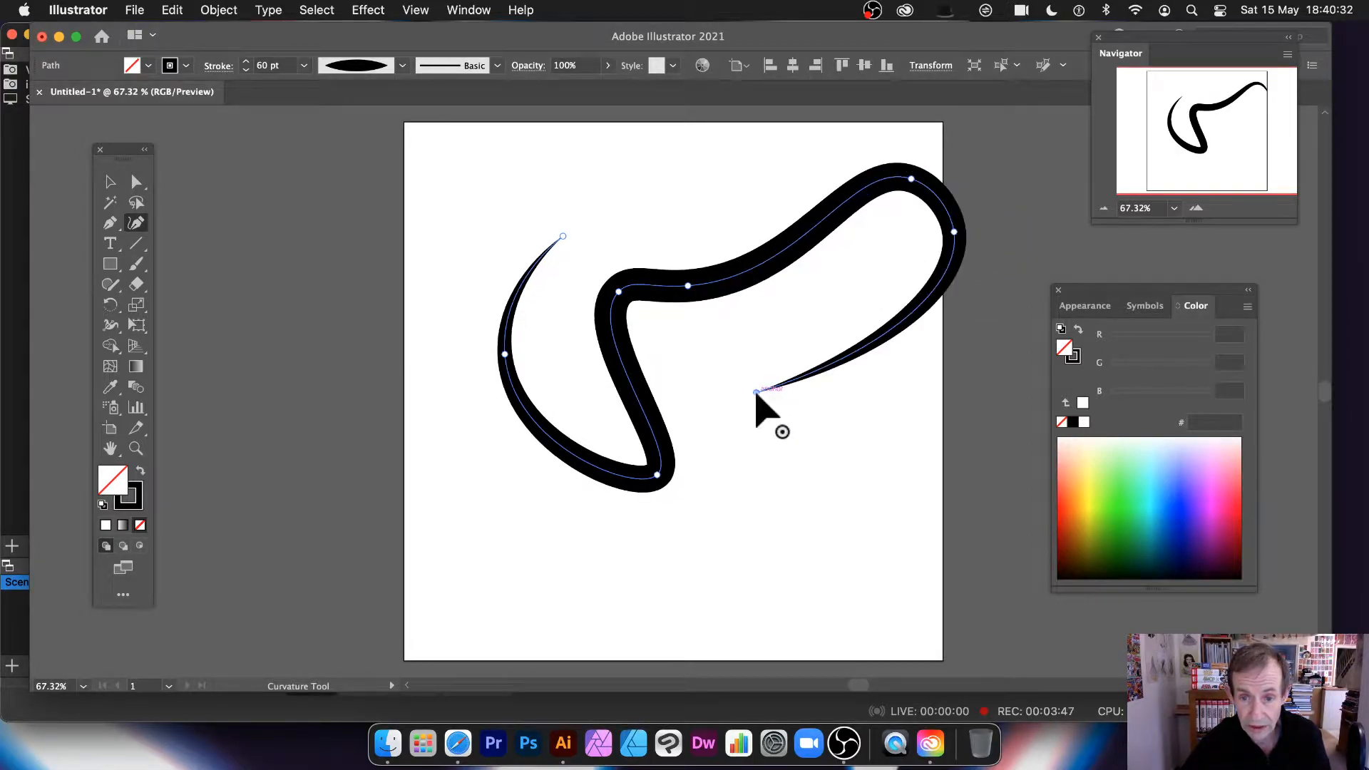
key("super")
key("super+z")
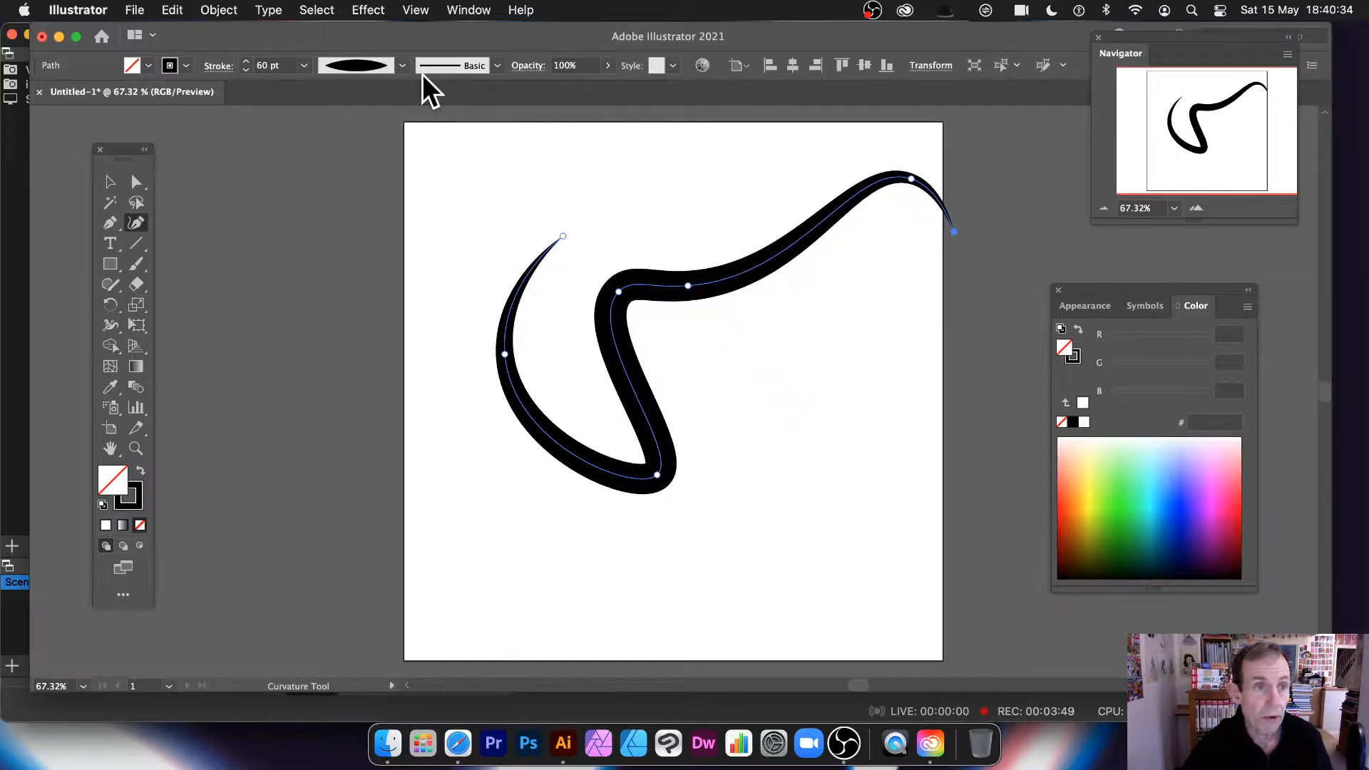
Step: Move the whole black path toward the artboard's upper-left corner and deselect it
left_click(113, 179)
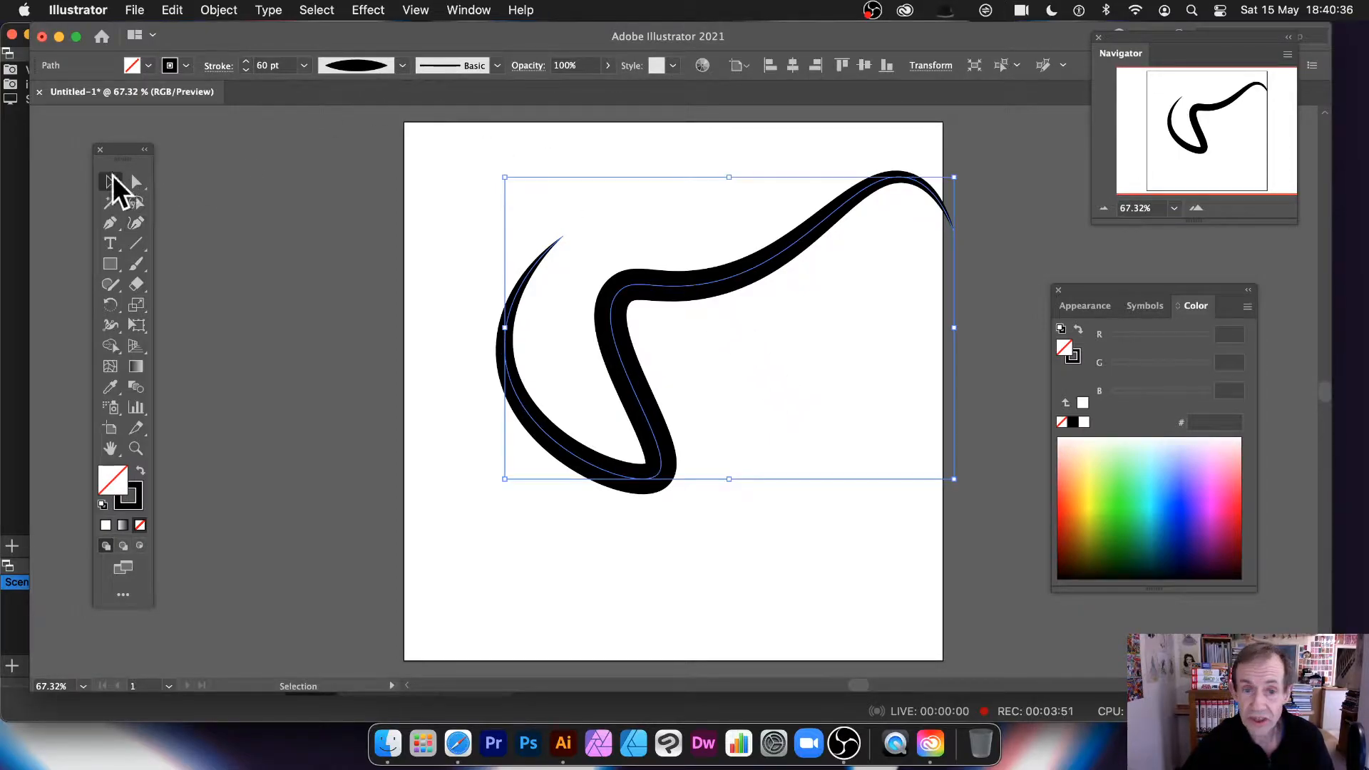
left_click(448, 210)
left_click_drag(666, 290, 587, 213)
left_click(767, 479)
Step: Draw a separate open S-shaped curve from four curvature points in the empty area below the black path
left_click(136, 223)
left_click(627, 496)
left_click(722, 379)
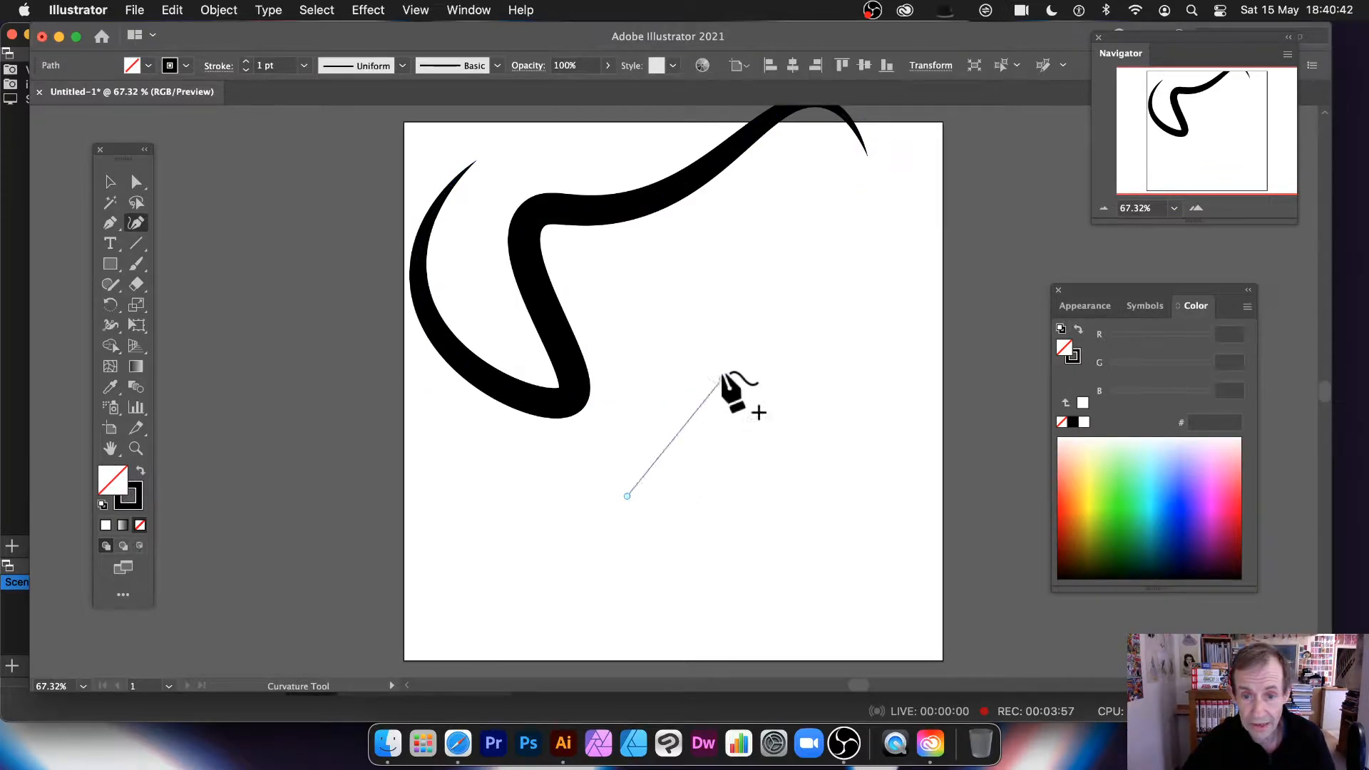
left_click(699, 275)
left_click(812, 267)
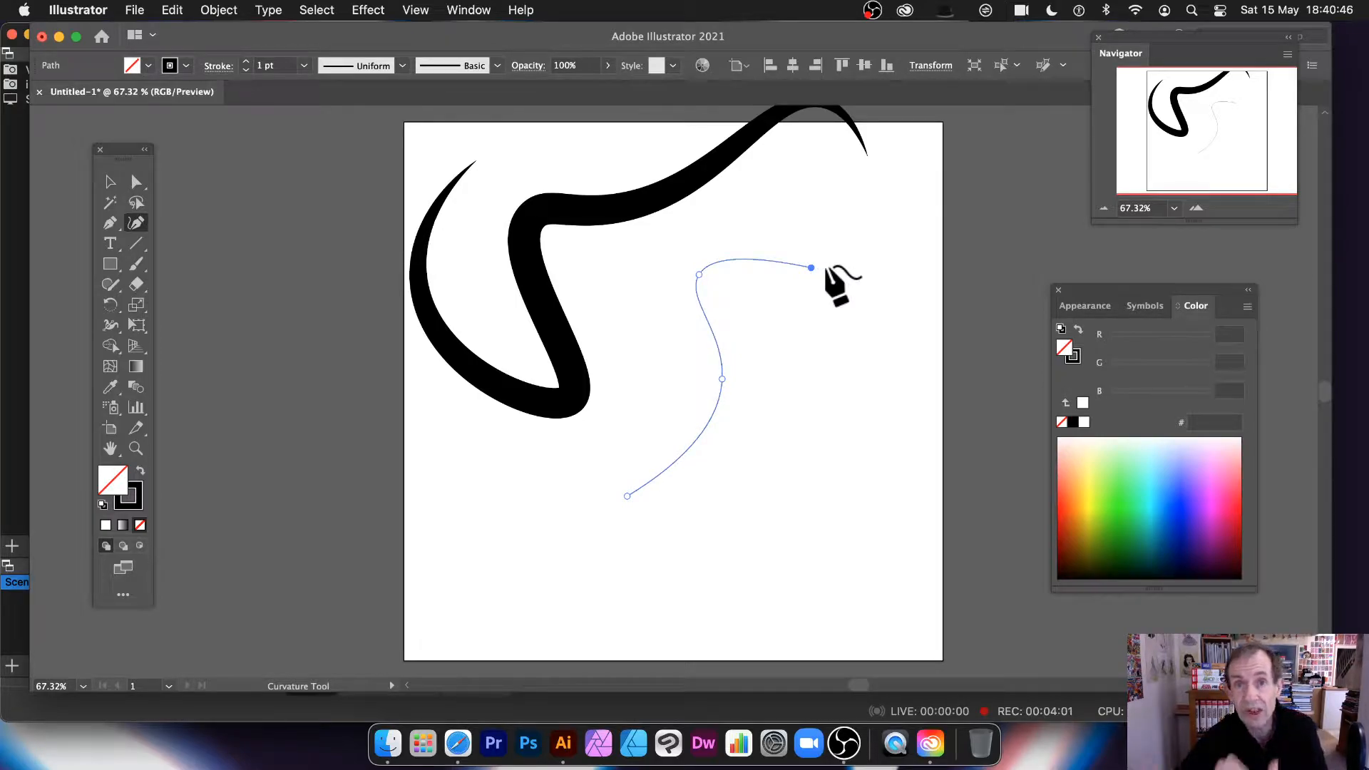
Step: Undo all the points of the new S-shaped curve
key("super")
key("super+z")
key("super+z")
key("super+z")
key("super+z")
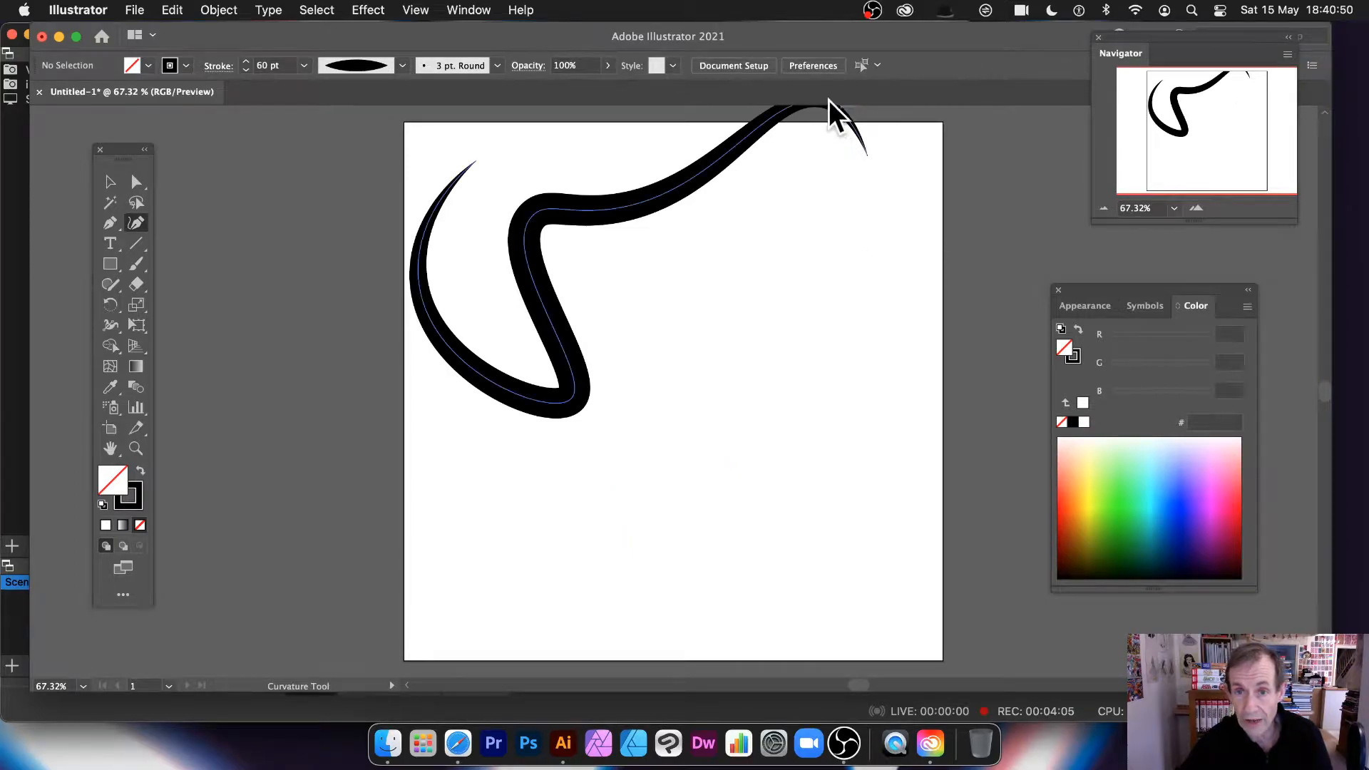
Step: Reposition the black path and flip, narrow and slightly rotate it so it stands upright in the artboard's upper half
left_click(111, 183)
mouse_move(558, 214)
left_mouse_down()
mouse_move(571, 314)
mouse_move(633, 293)
left_mouse_up()
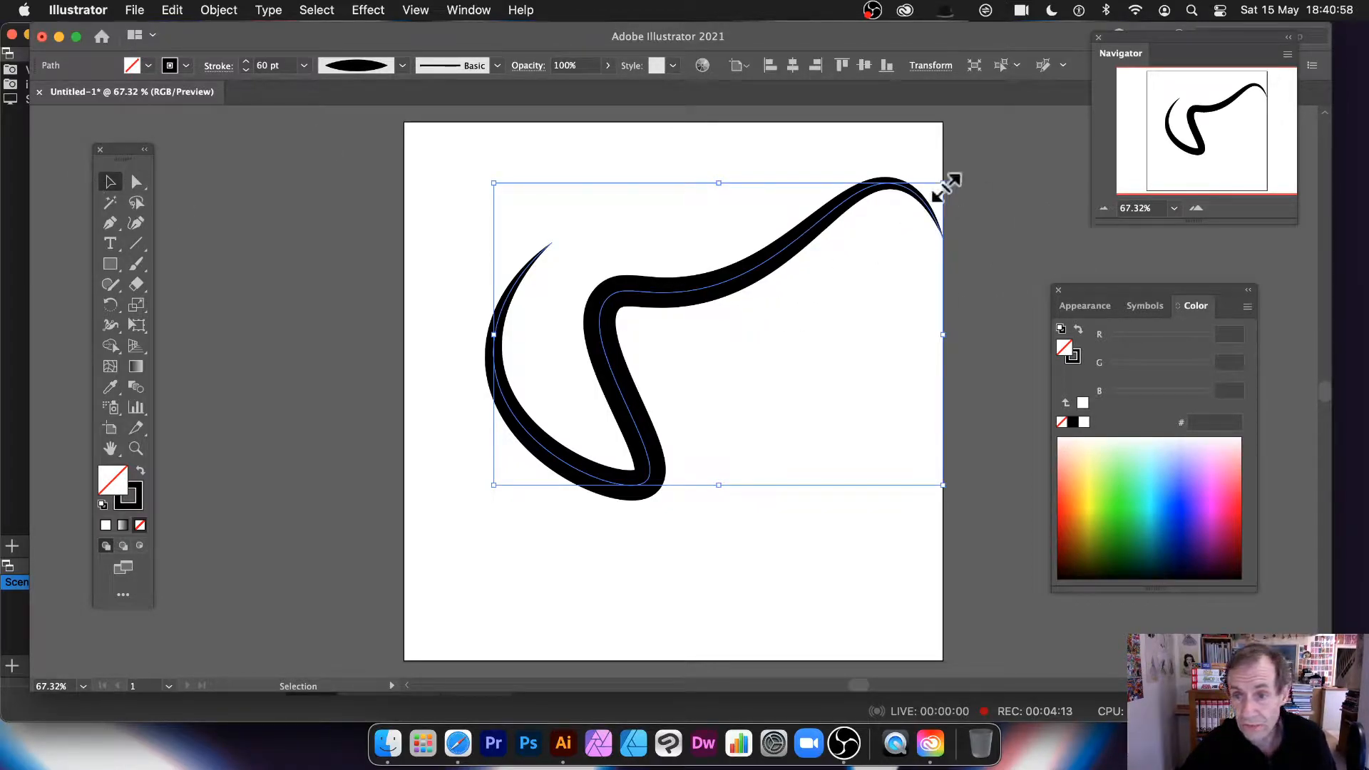
mouse_move(943, 183)
left_mouse_down()
mouse_move(732, 292)
mouse_move(833, 139)
mouse_move(908, 275)
mouse_move(756, 510)
left_mouse_up()
mouse_move(758, 284)
left_mouse_down()
mouse_move(620, 352)
mouse_move(682, 299)
left_mouse_up()
left_click_drag(696, 571, 629, 441)
left_click_drag(604, 233, 623, 263)
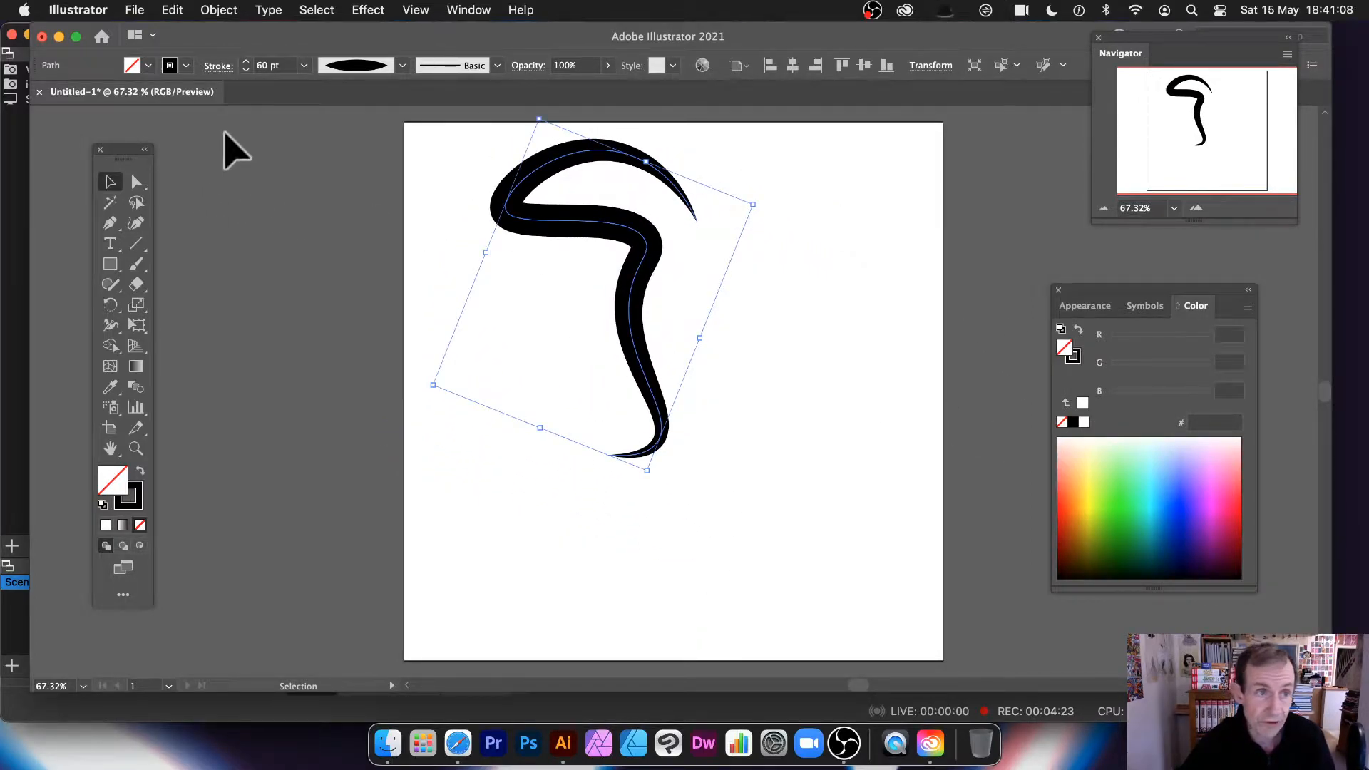
Step: Colour the path's stroke magenta and place an overlapping duplicate slightly above and to the left of it
left_click(186, 65)
left_click(96, 95)
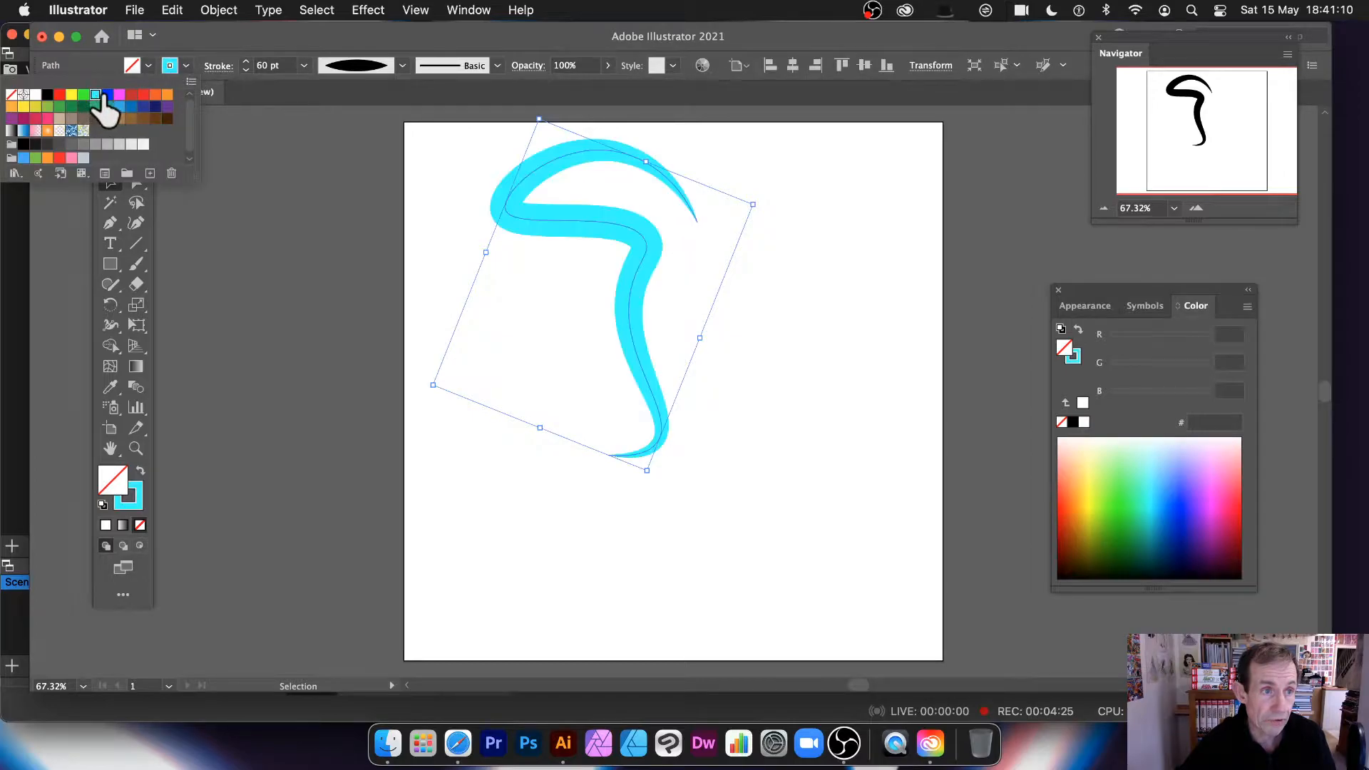
left_click(119, 96)
left_click(119, 96)
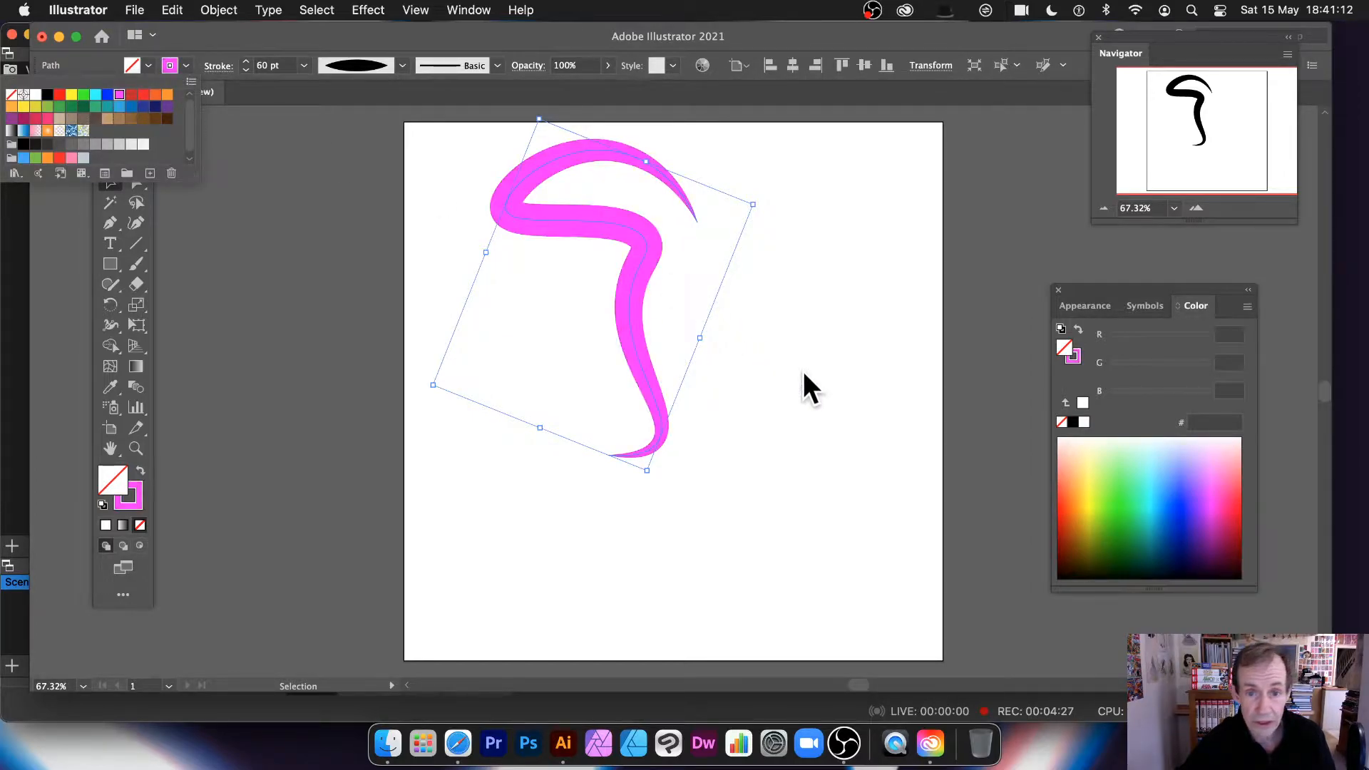
left_click_drag(642, 276, 644, 290)
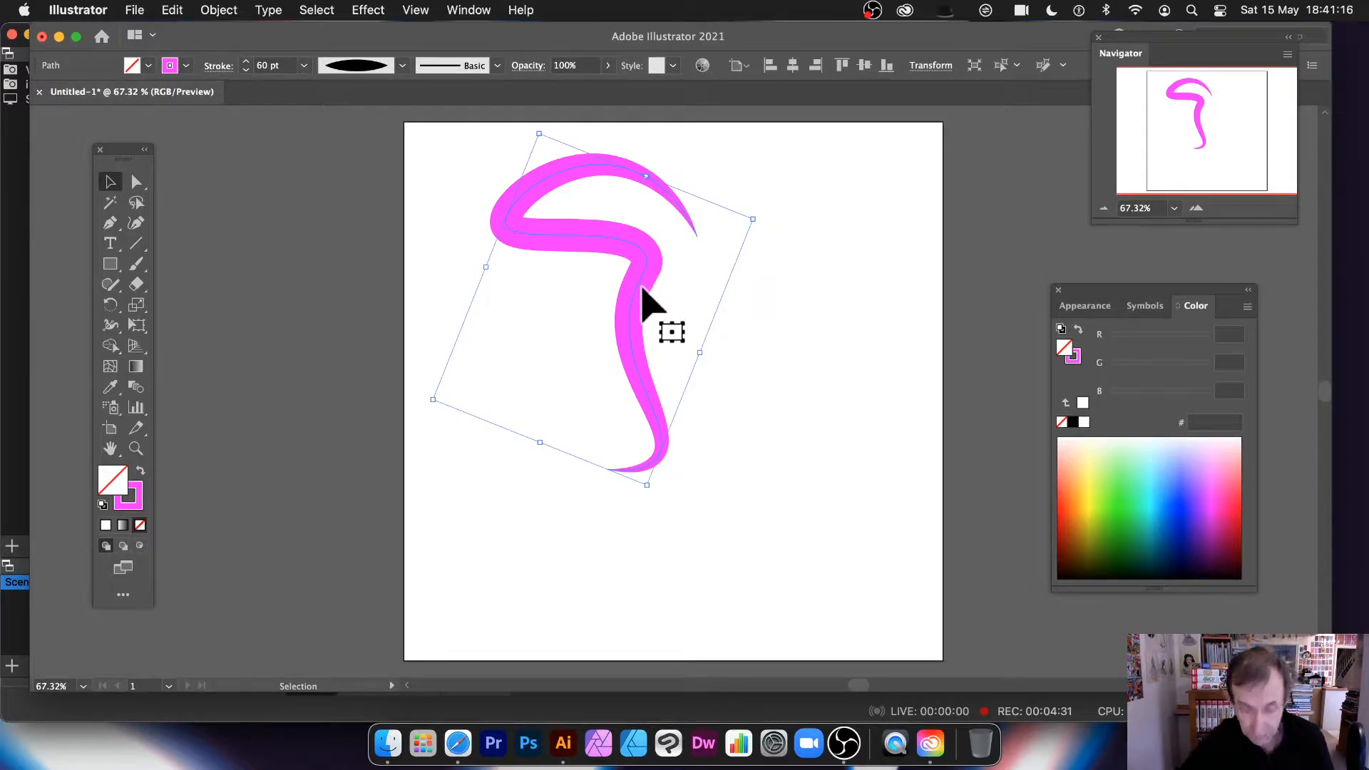
left_click_drag(634, 284, 616, 260)
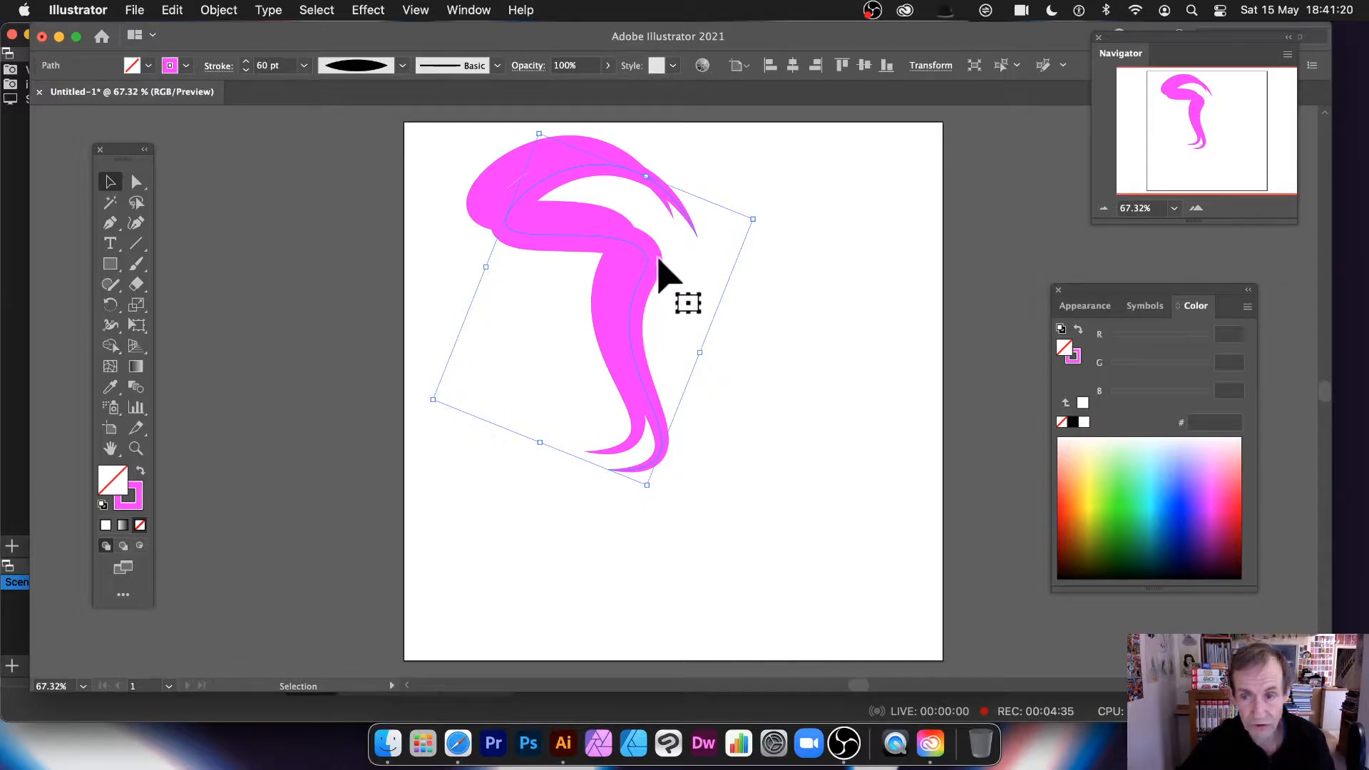
left_click(1241, 551)
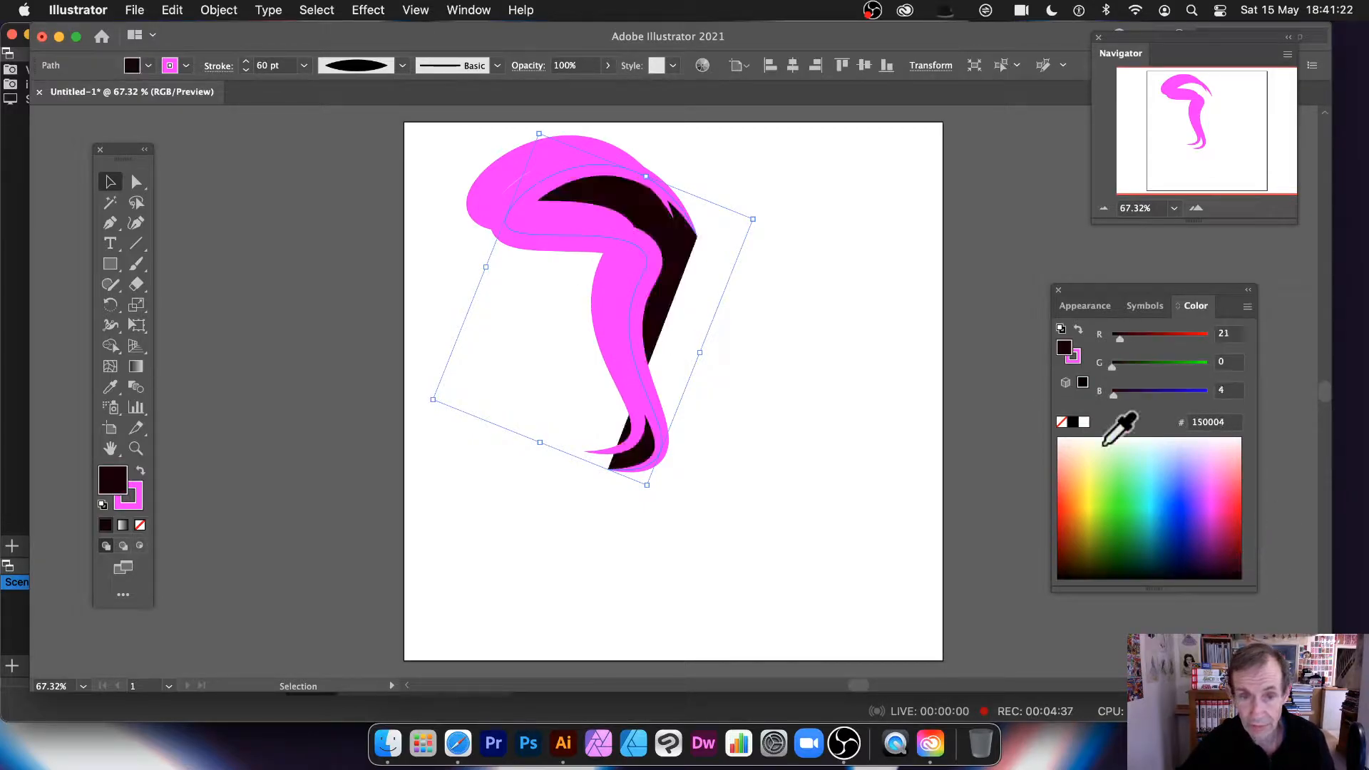
key("slash")
key("a")
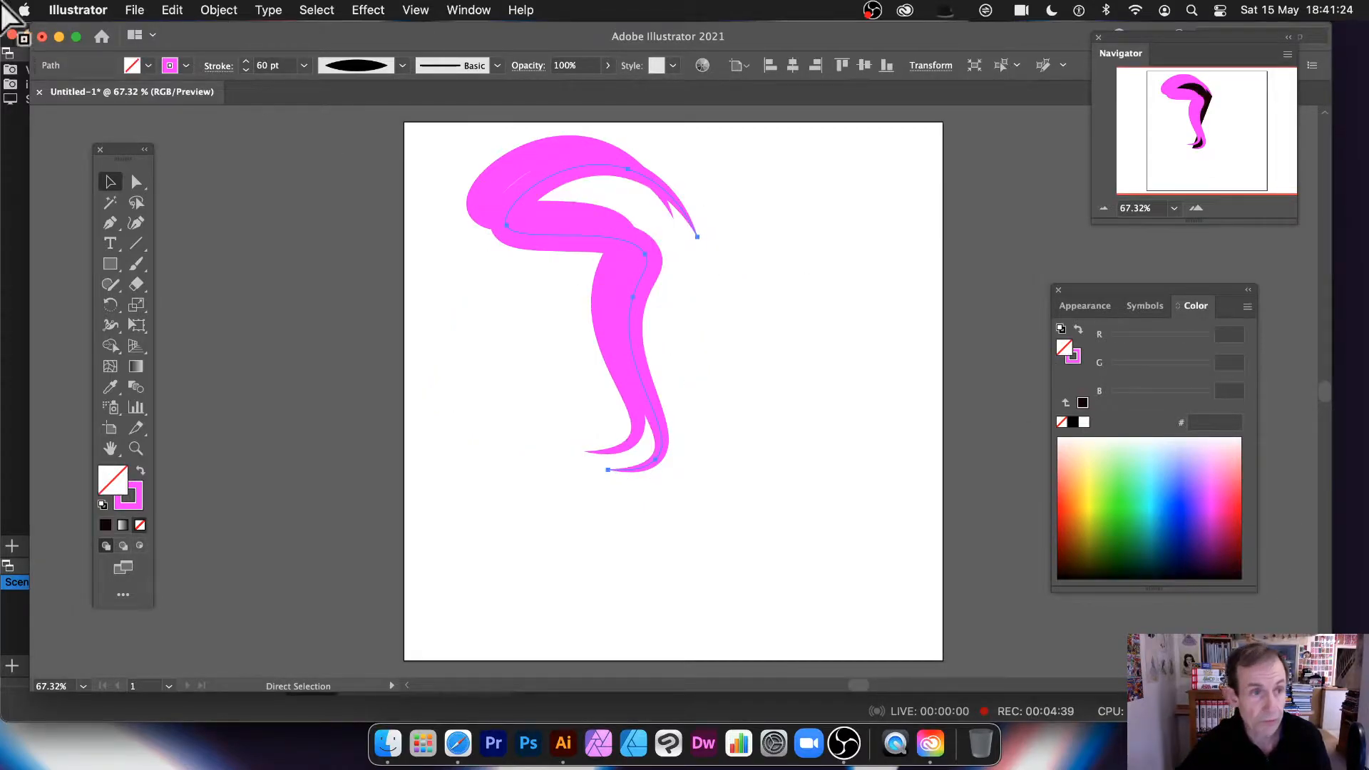
Step: Colour the rear path's stroke black and nudge it closer behind the magenta copy like a shadow
left_click(186, 66)
left_click(47, 94)
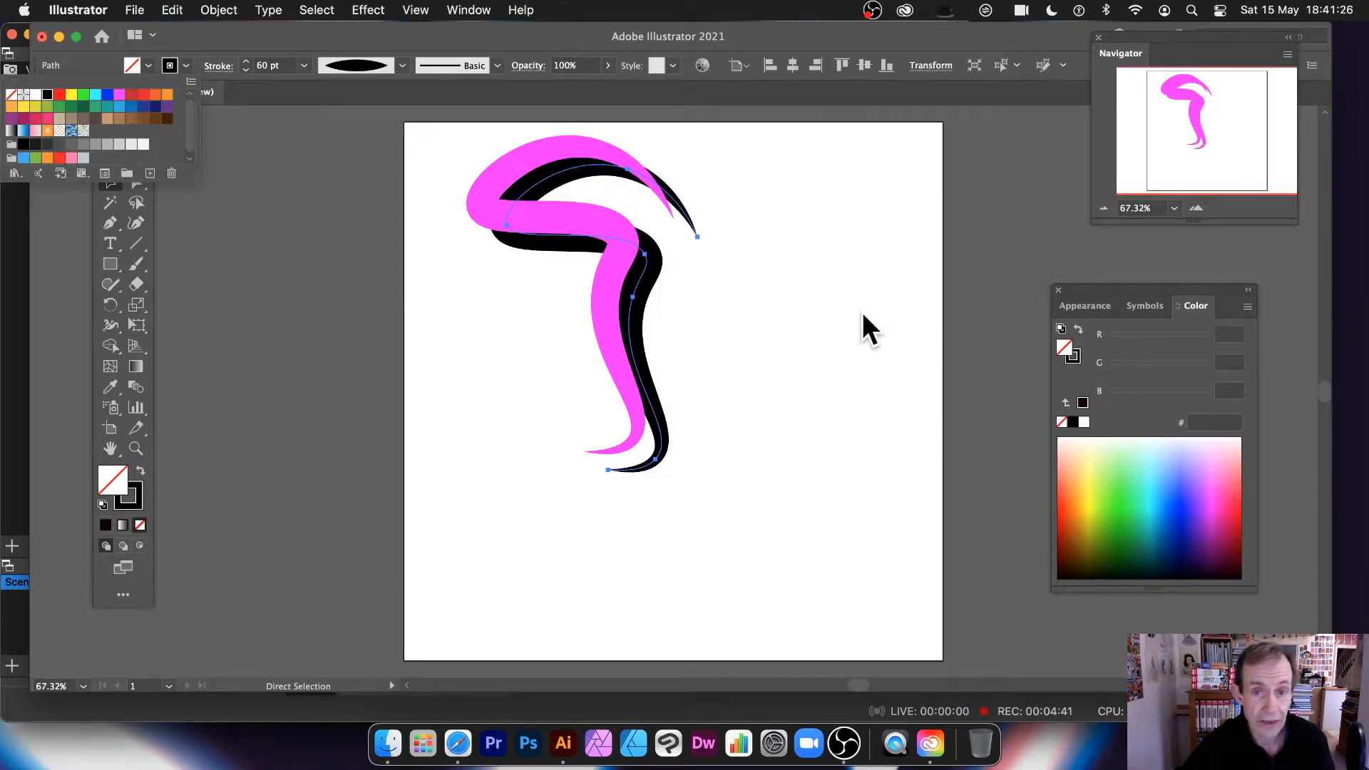
key("v")
left_click_drag(668, 266, 657, 257)
left_click(773, 258)
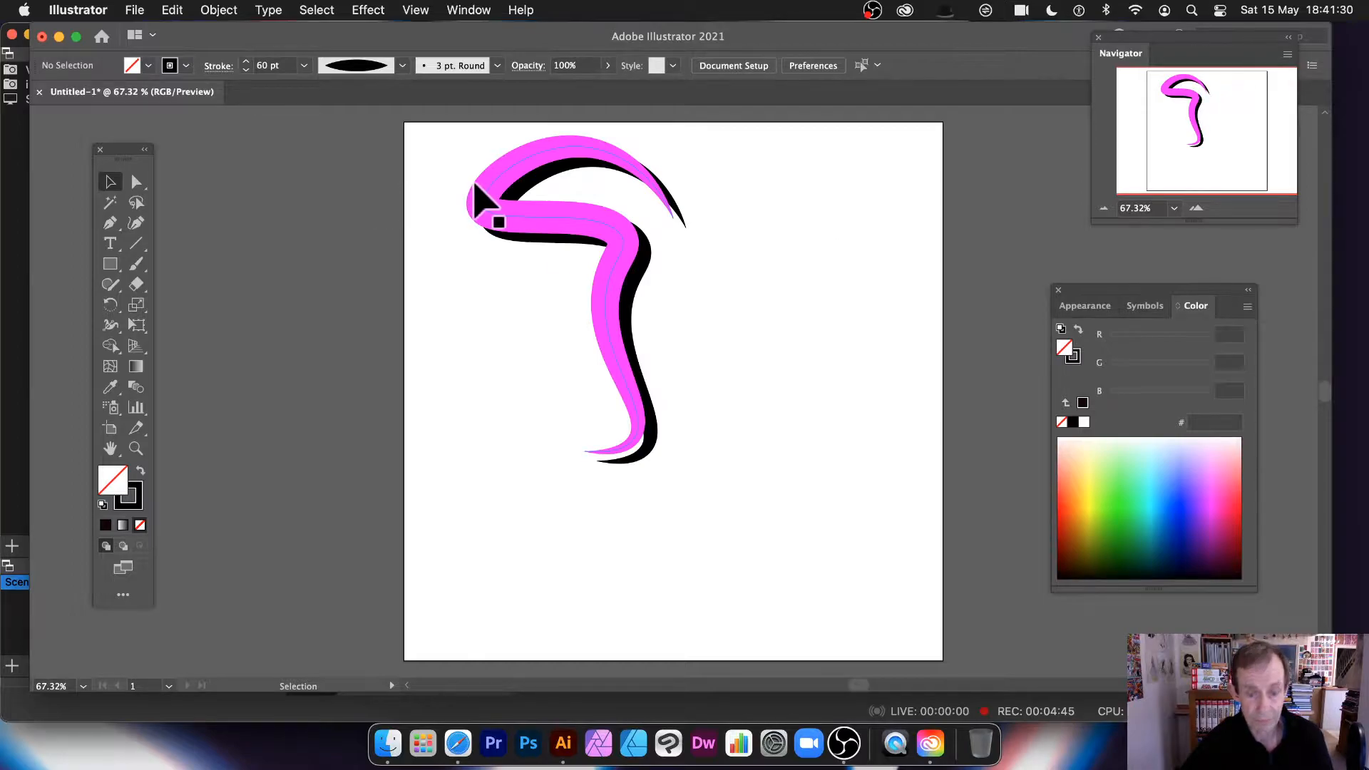
Step: Separate the magenta copy from the black path, delete the copy, and move the black path toward the artboard's centre
left_click_drag(534, 228, 666, 314)
key("Delete")
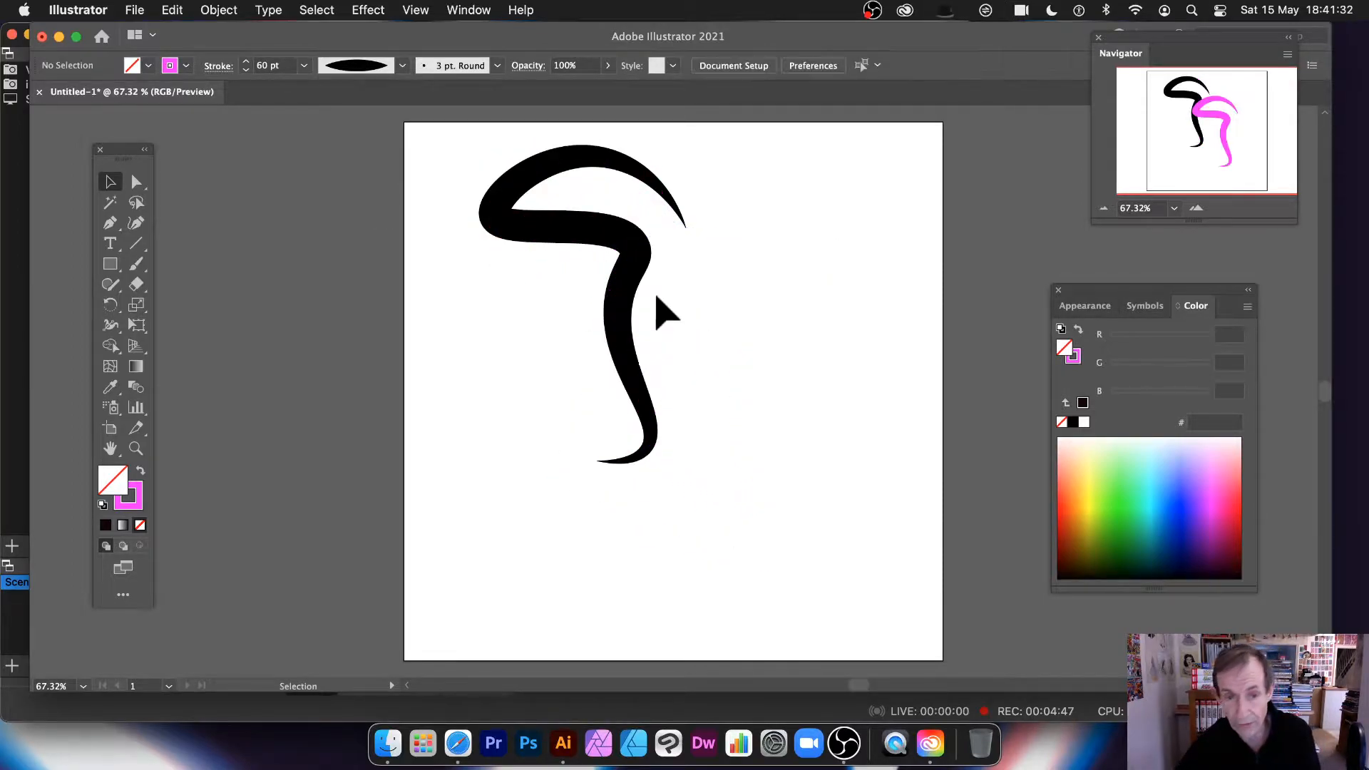
left_click_drag(614, 242, 684, 292)
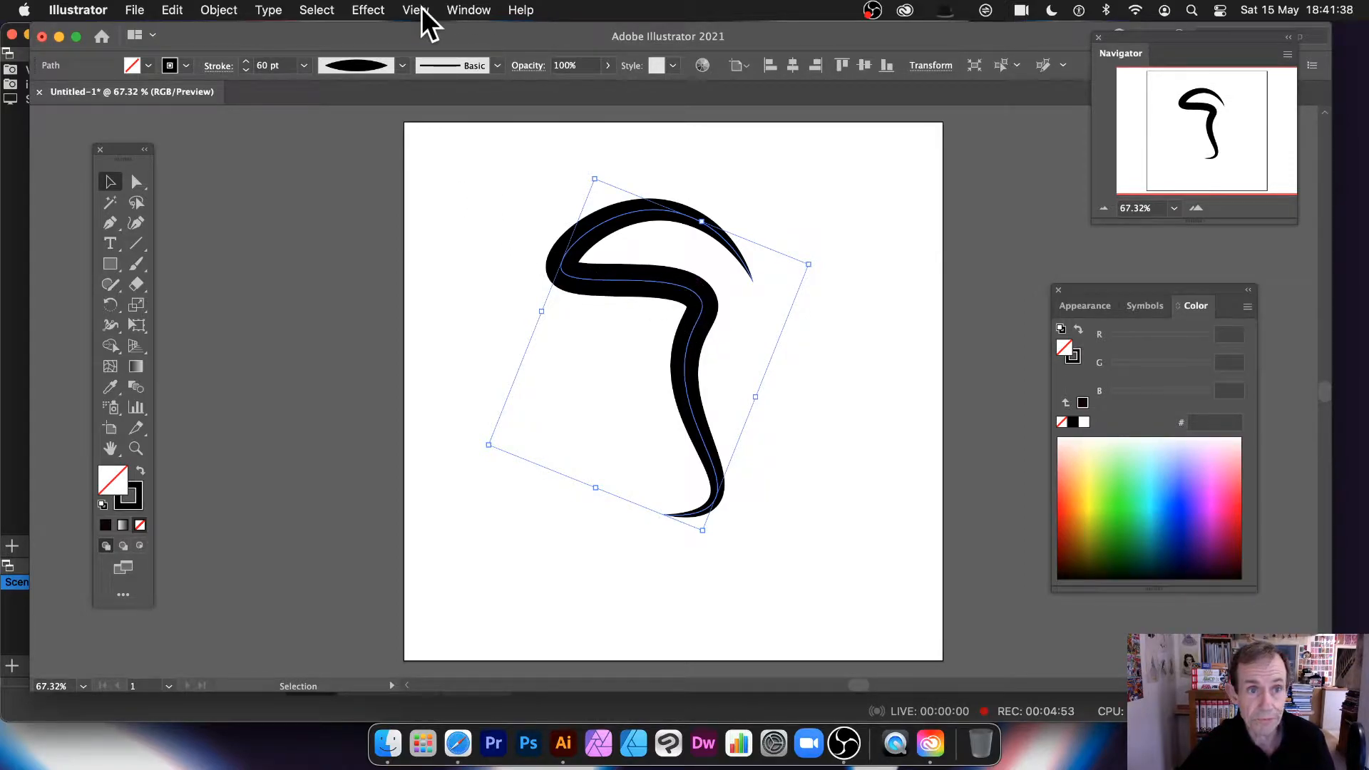
Step: Add a second stroke to the black path through its appearance attributes and give the new stroke Width Profile 1
left_click(460, 9)
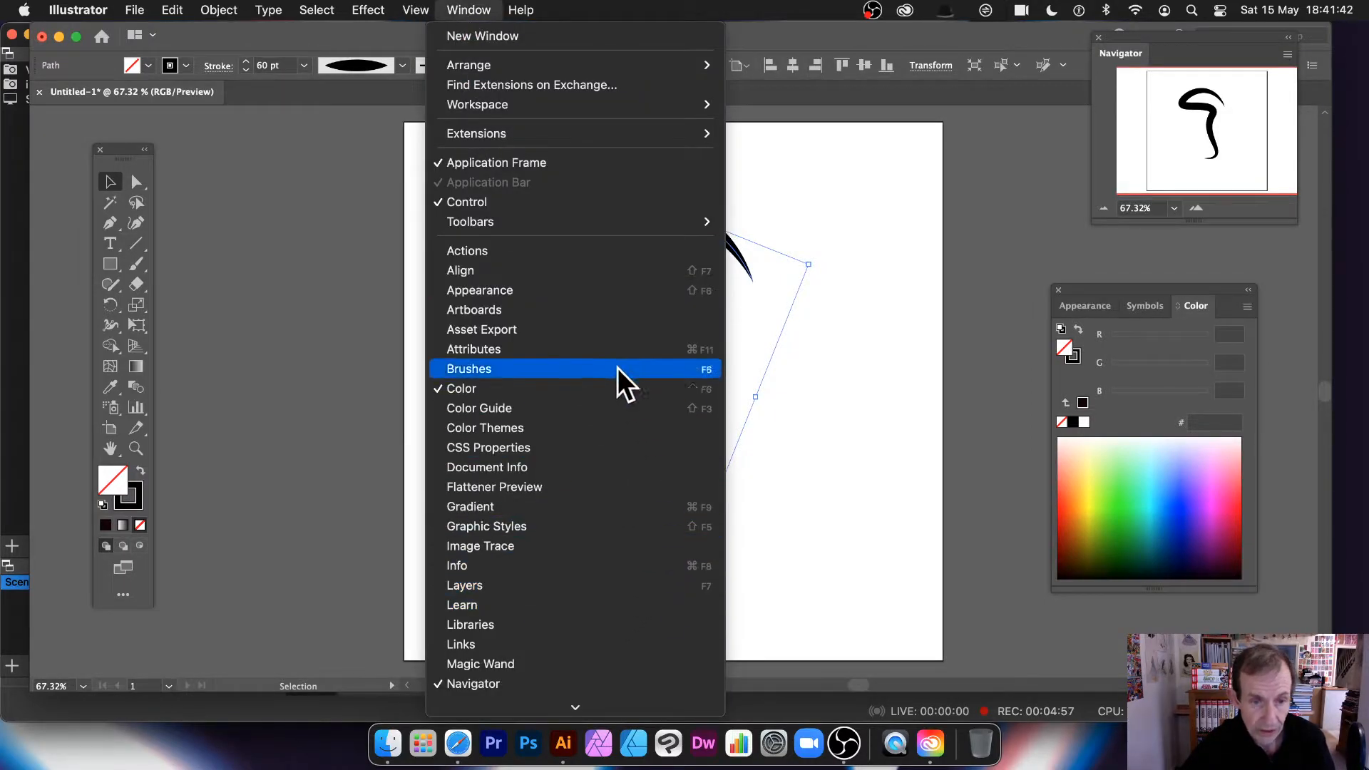
left_click(589, 293)
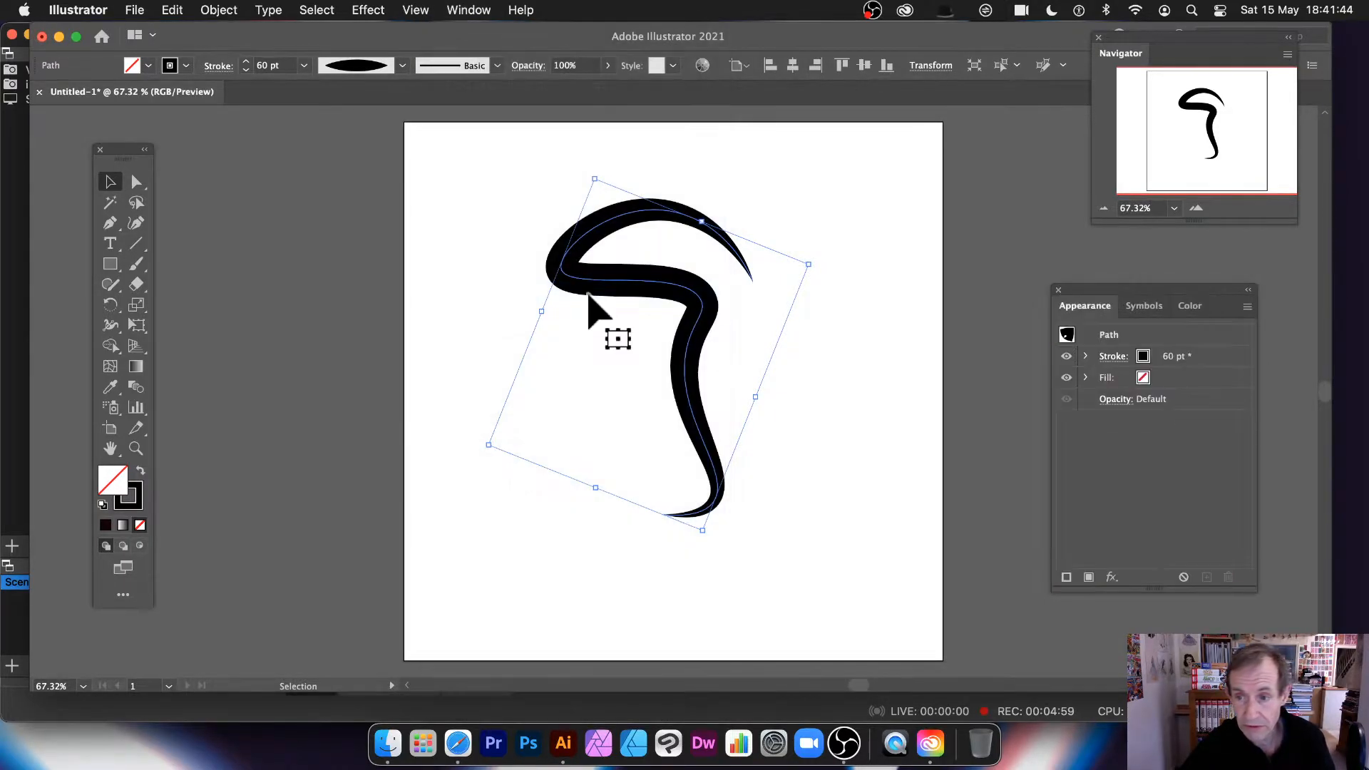
left_click_drag(1101, 310, 956, 281)
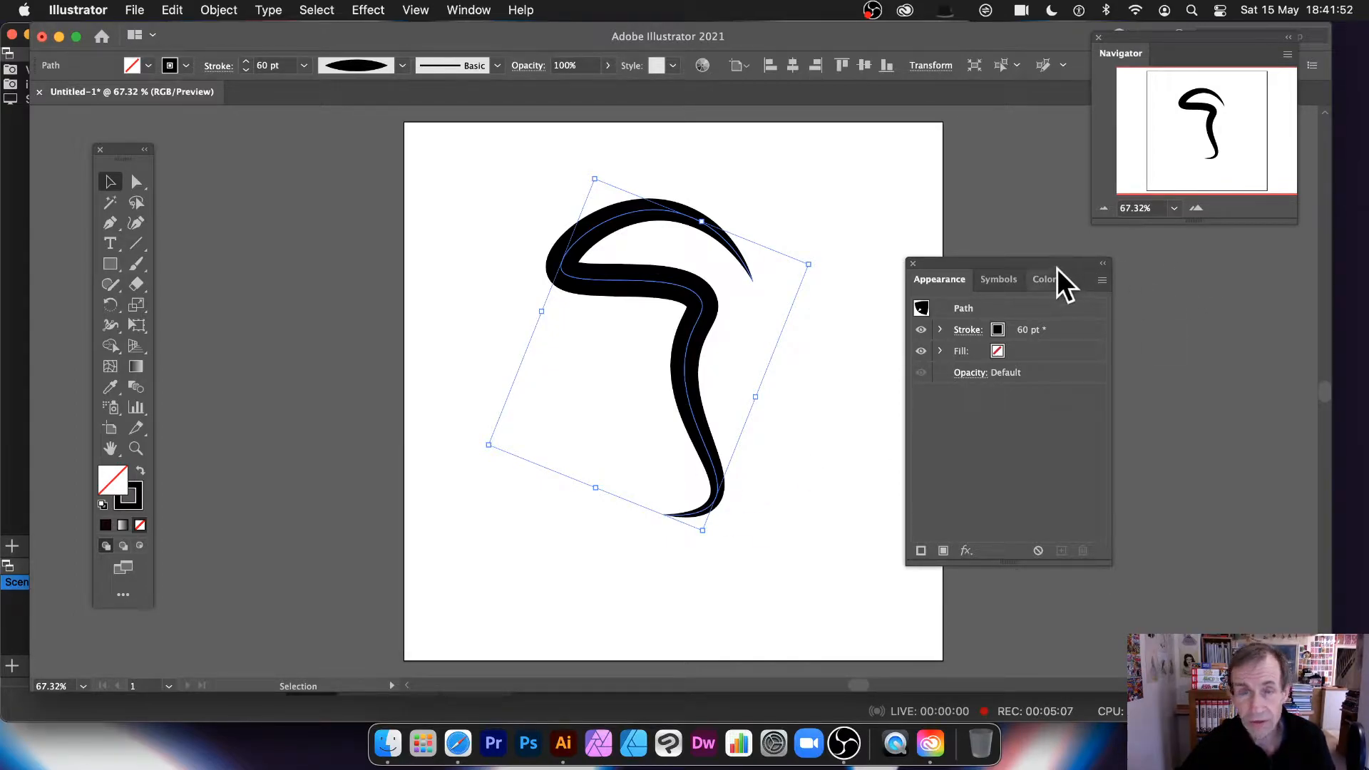
left_click(1102, 281)
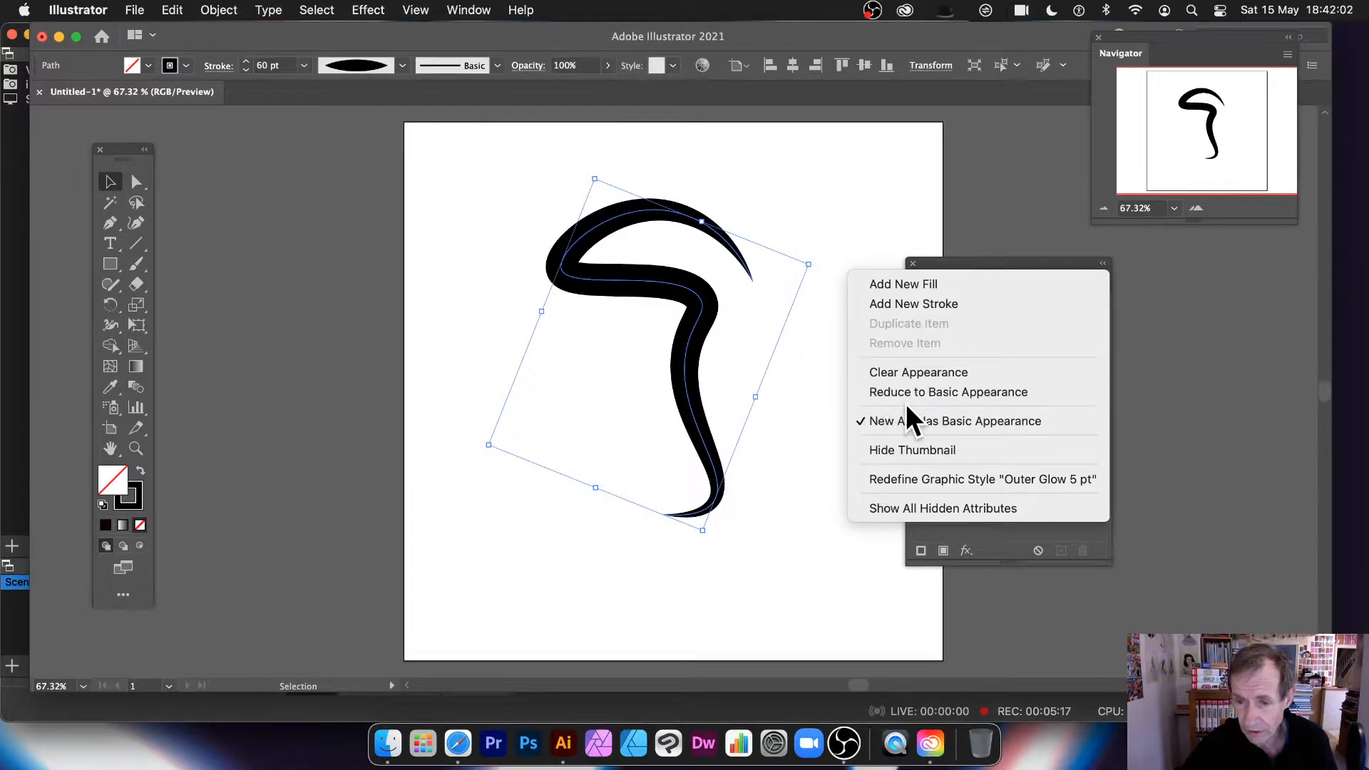
left_click(915, 298)
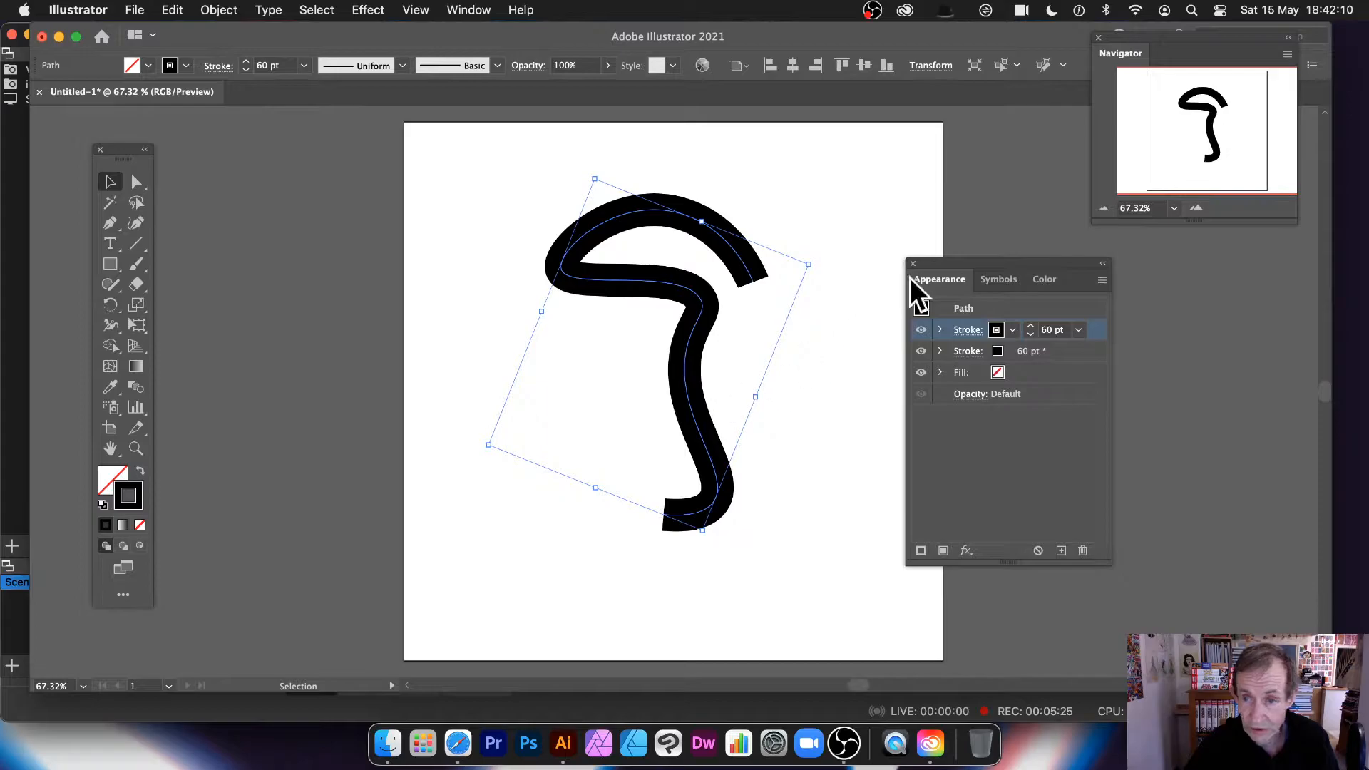
left_click(404, 65)
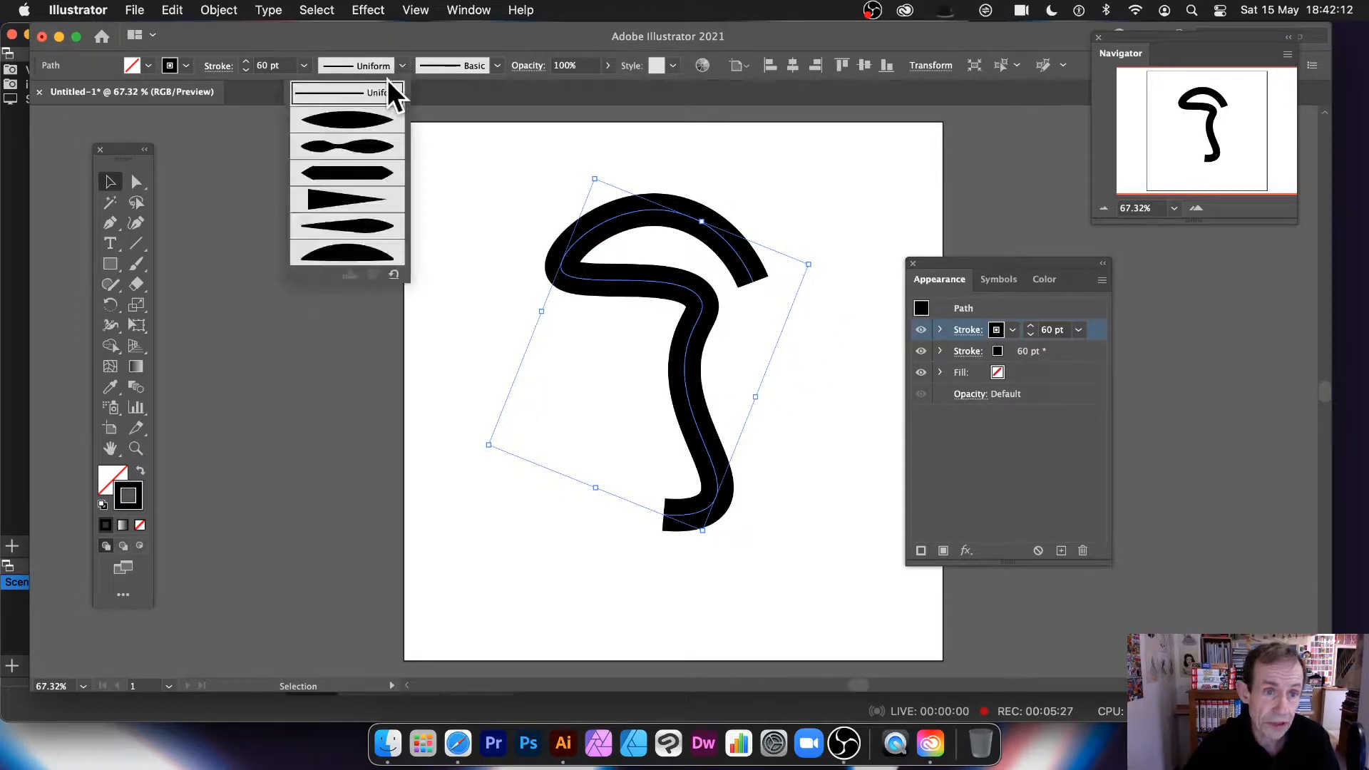
left_click(360, 128)
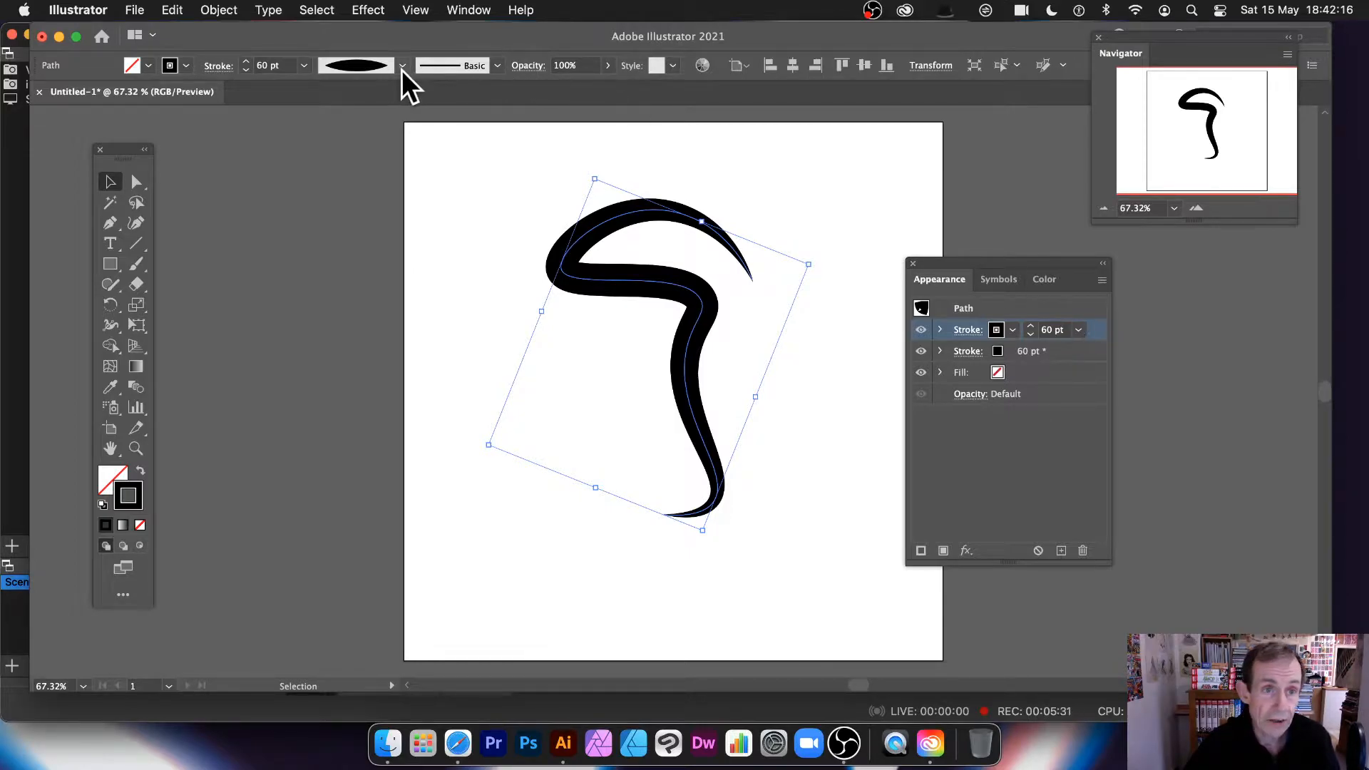
Step: Colour the path's newly added upper stroke orange
left_click(185, 66)
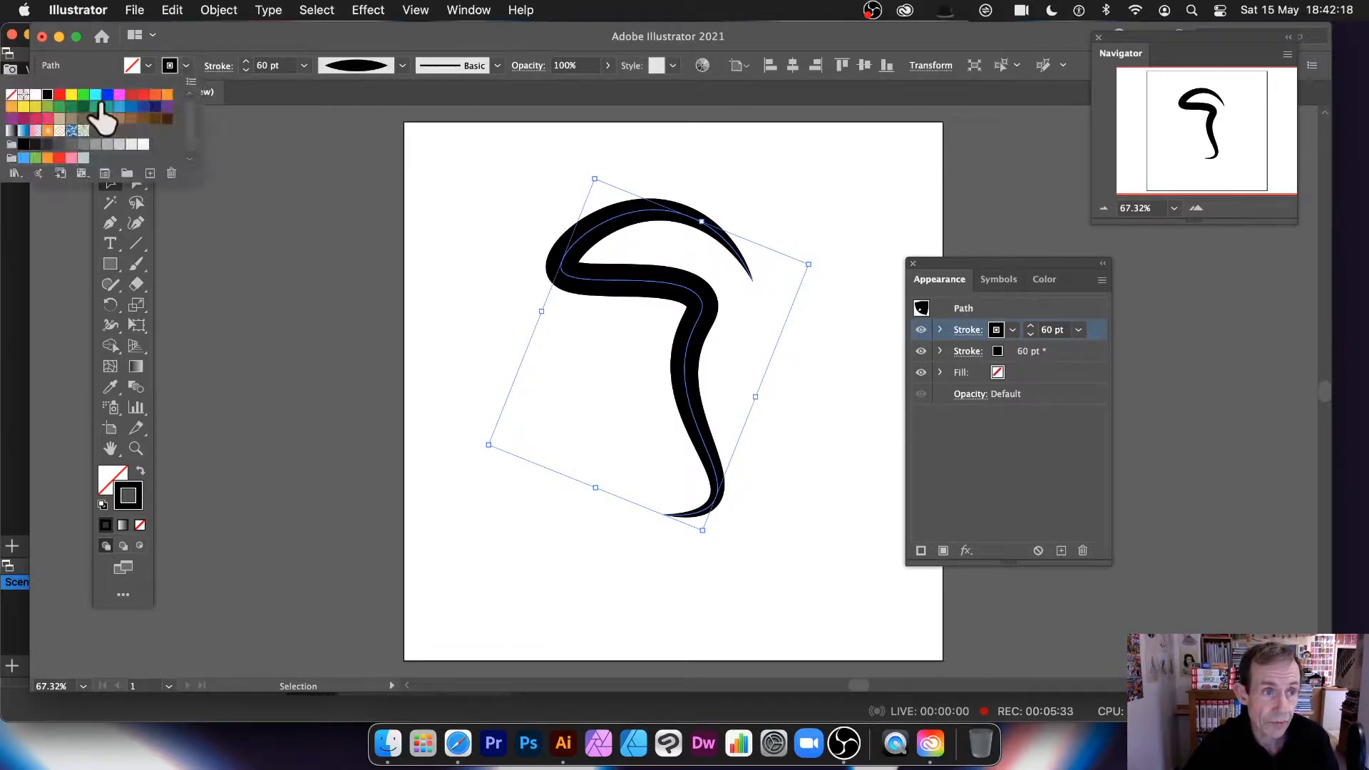
left_click(167, 96)
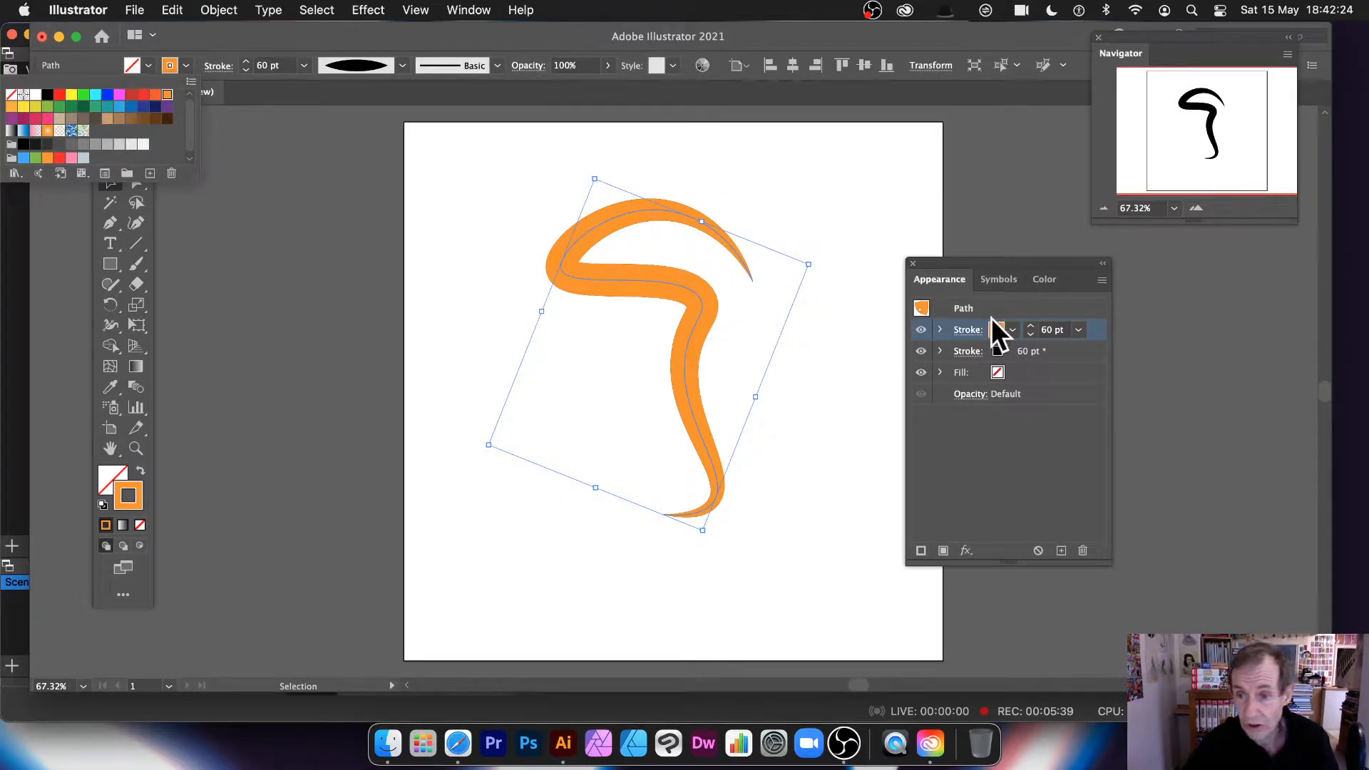
left_click(371, 10)
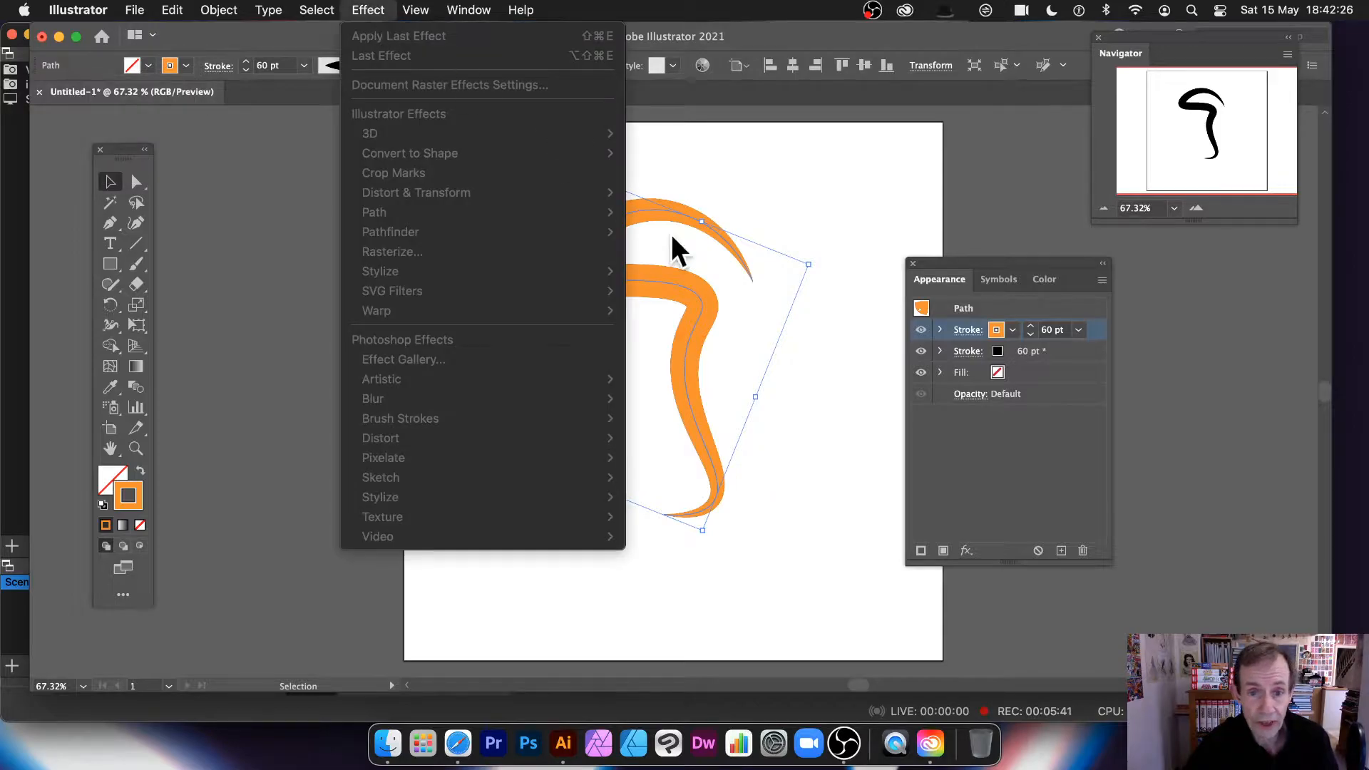
left_click(618, 191)
left_click(849, 414)
left_click(711, 371)
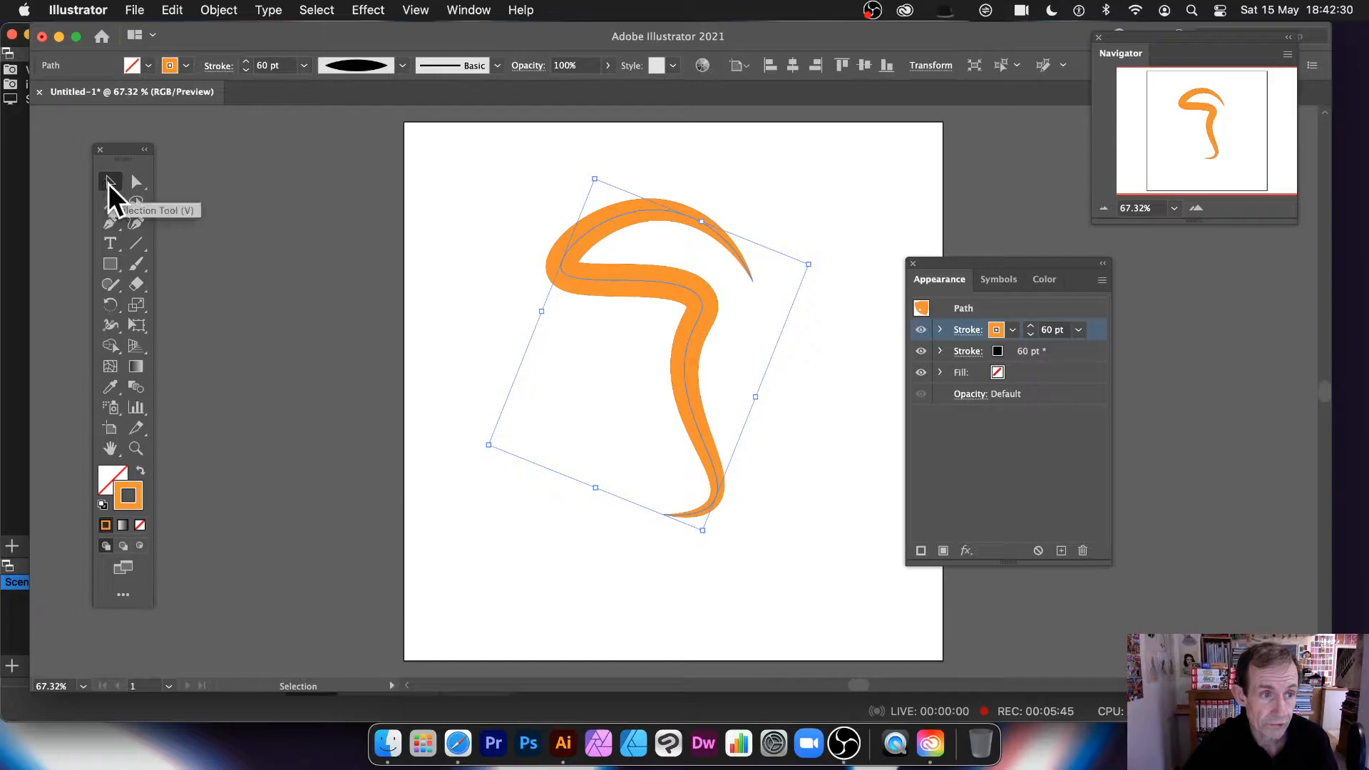
Step: Try a Transform effect on the orange stroke with a 44 px horizontal move, first with 12 copies and then 1, and cancel it
left_click(368, 10)
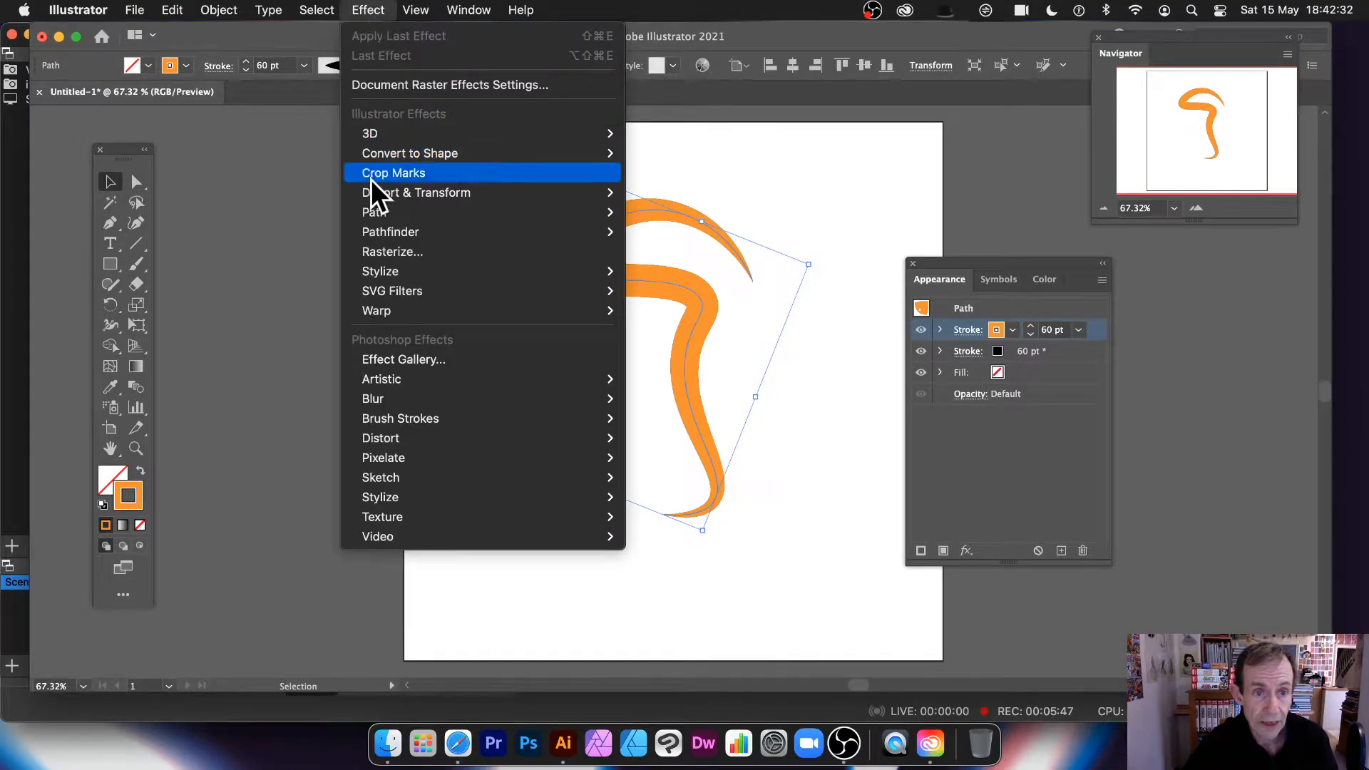
mouse_move(374, 191)
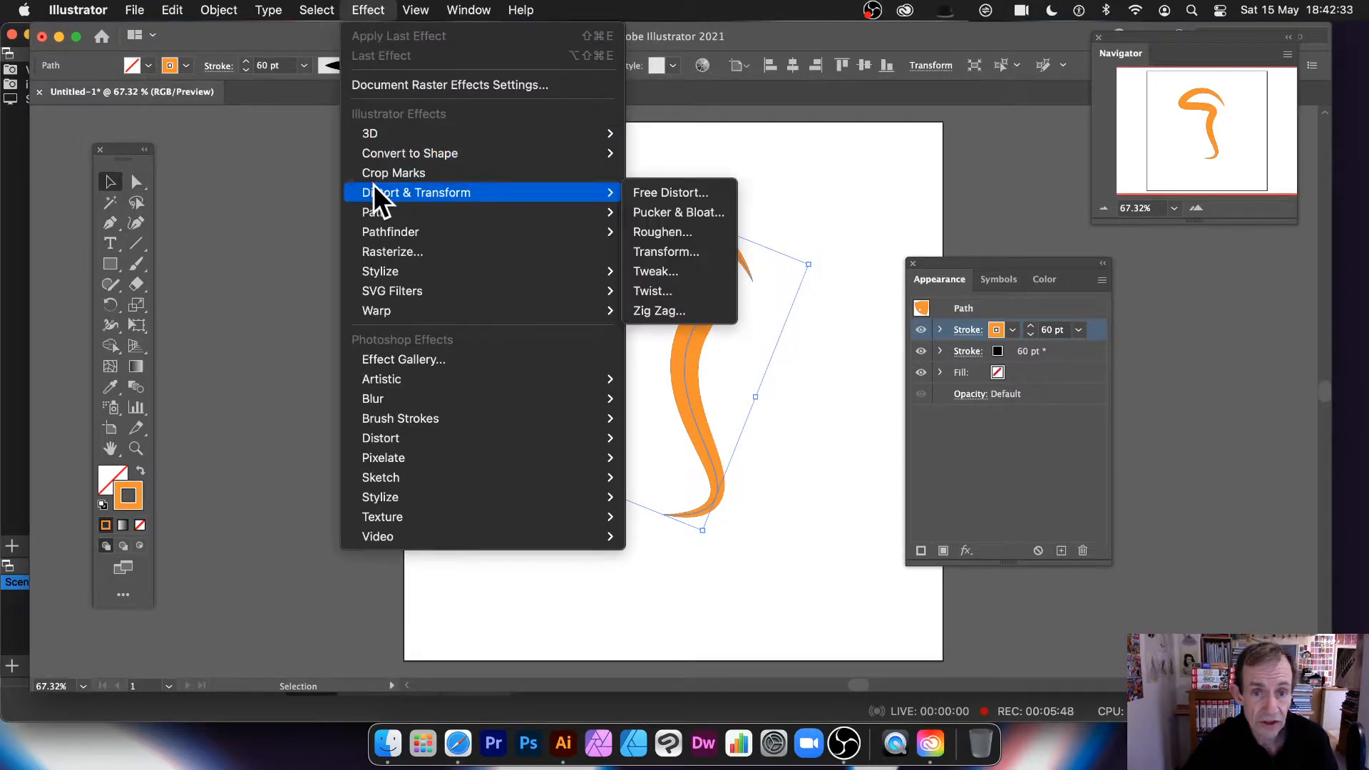
left_click(674, 255)
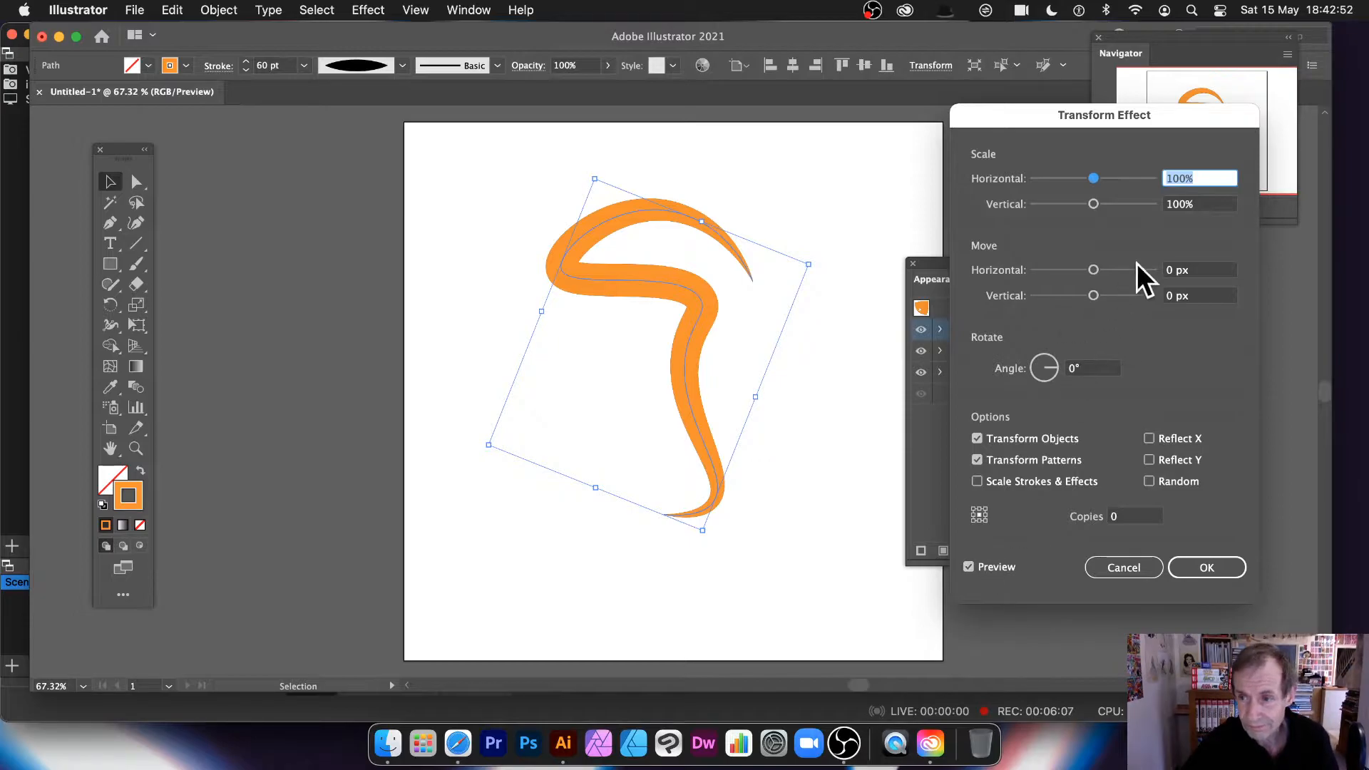
left_click_drag(1095, 269, 1120, 268)
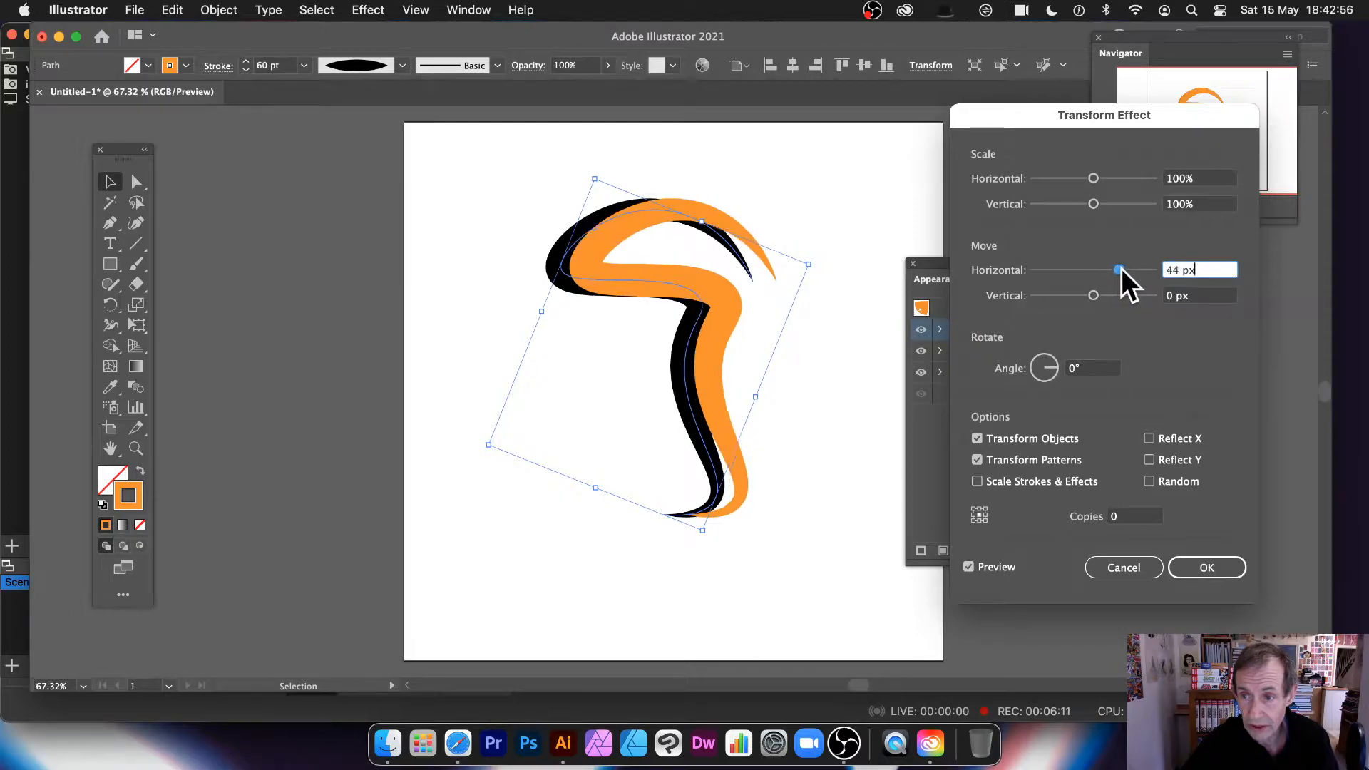
left_click(1128, 515)
type("12")
key("Tab")
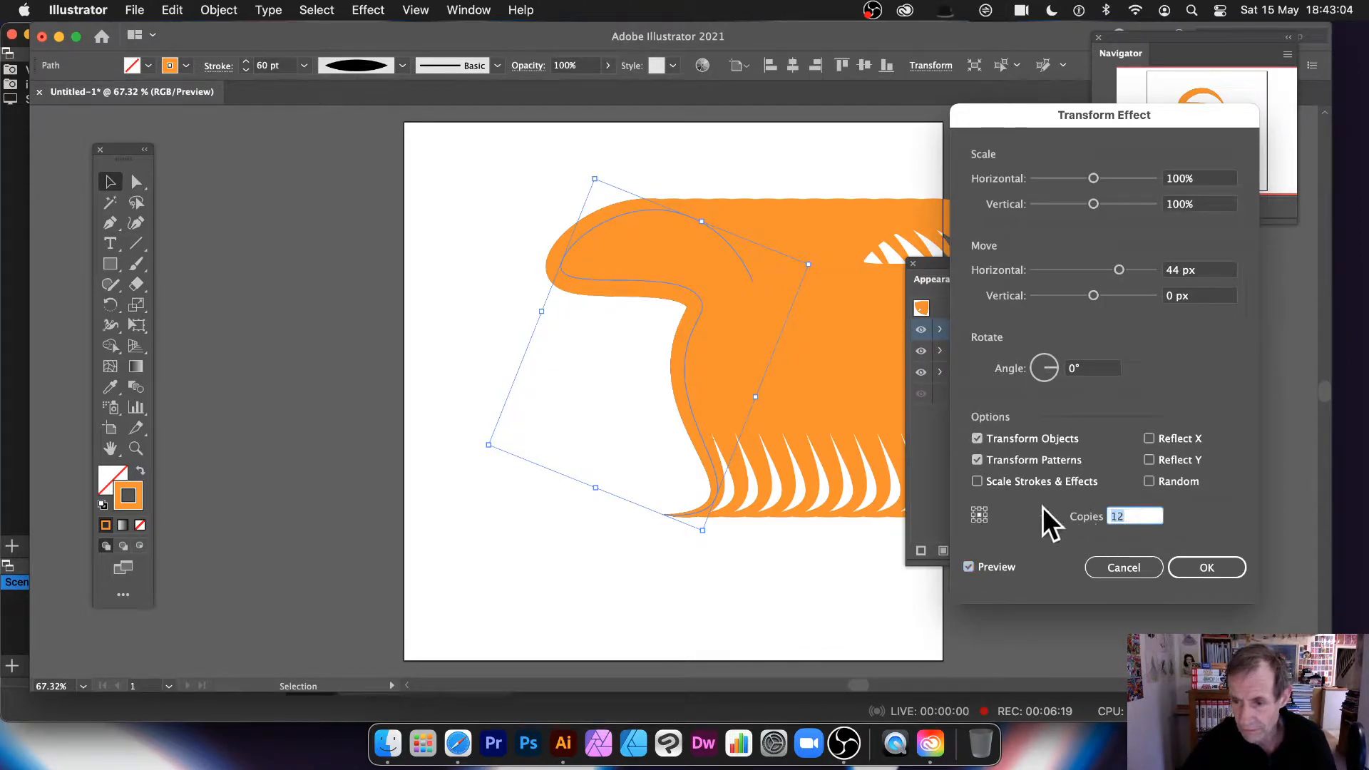
type("1")
key("Tab")
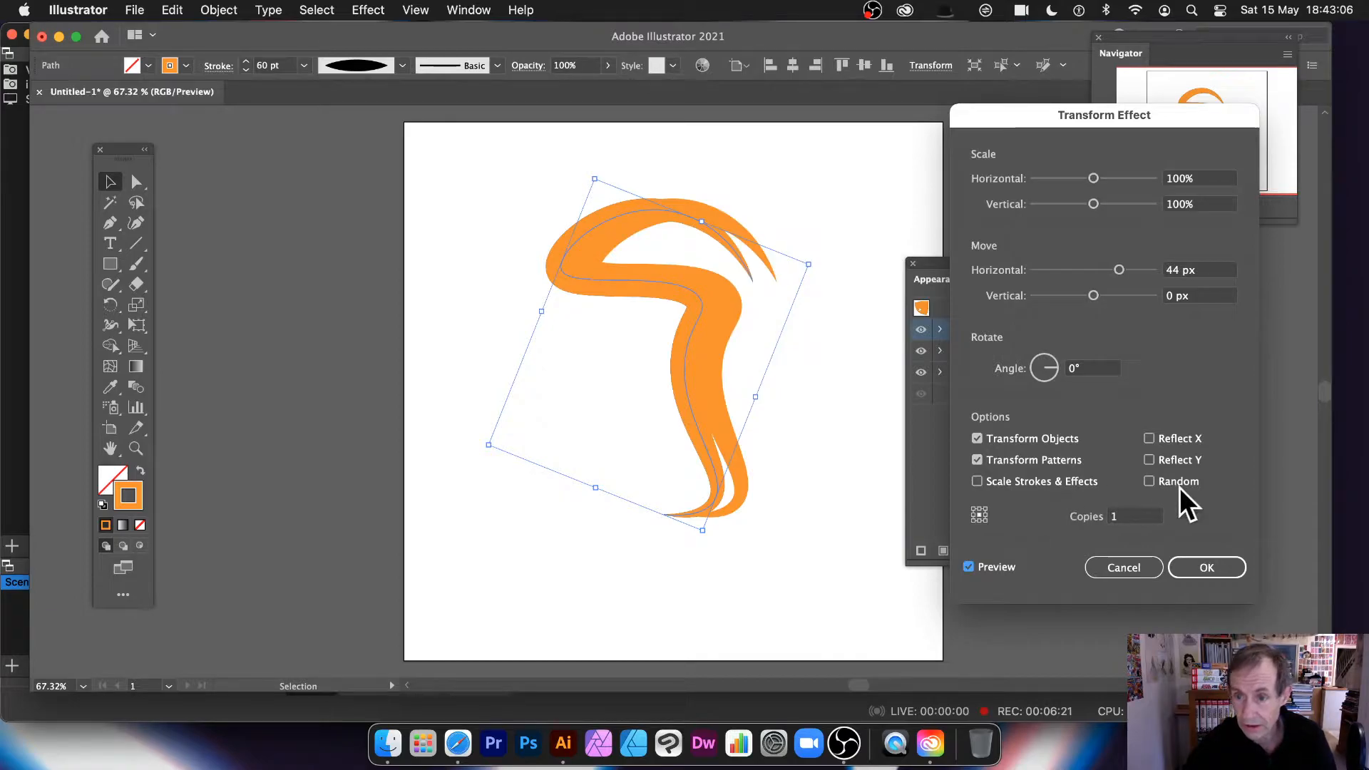
left_click(1130, 567)
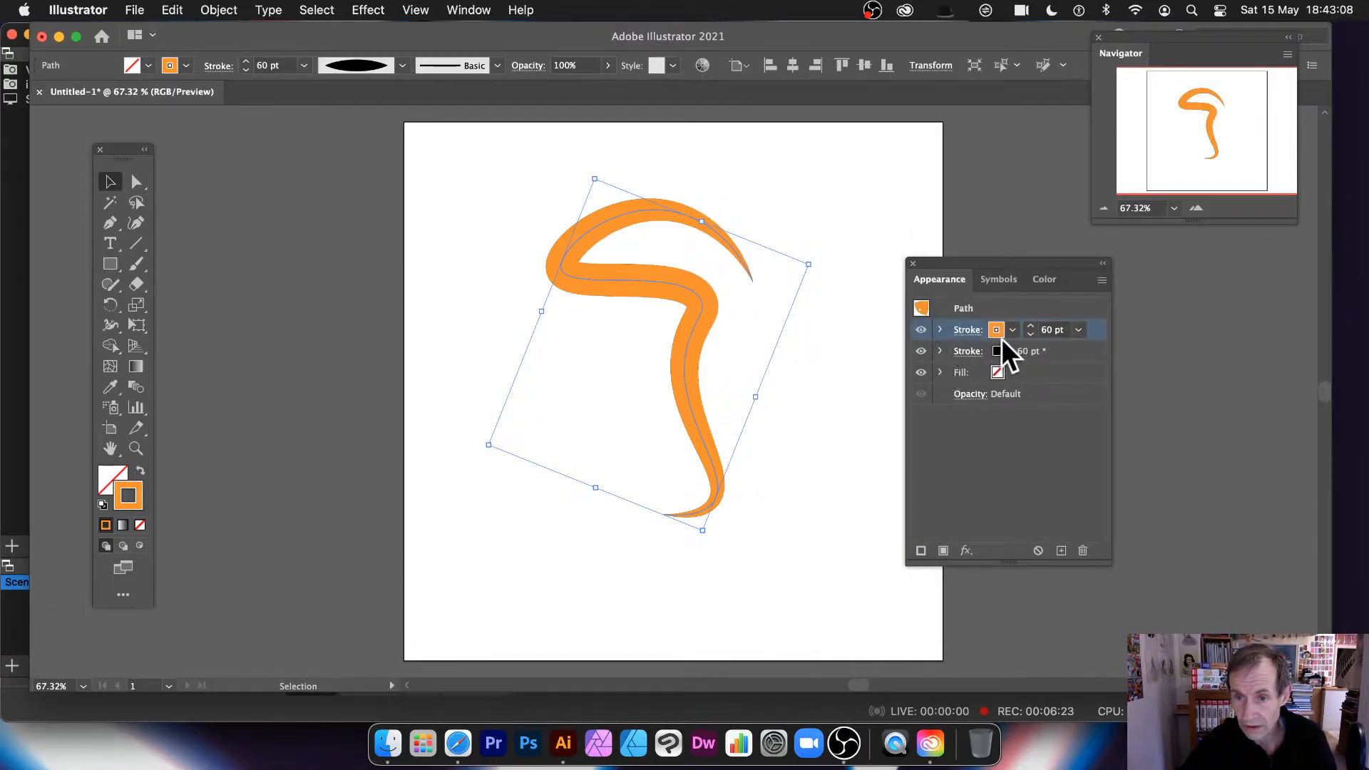
Step: Apply a Transform effect to the orange stroke: scale 69% horizontally and 107% vertically, move 40 px horizontally, rotate 210°, no copies
left_click(381, 10)
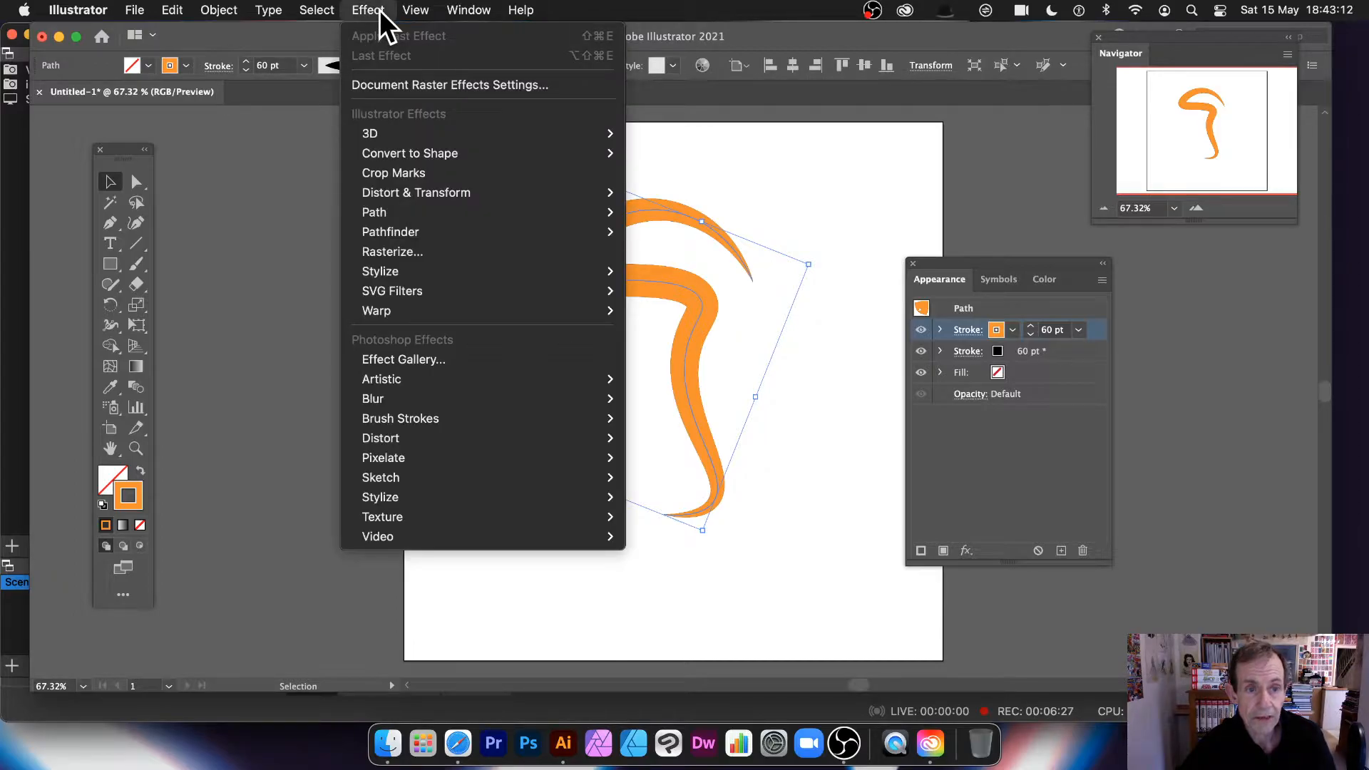
mouse_move(428, 192)
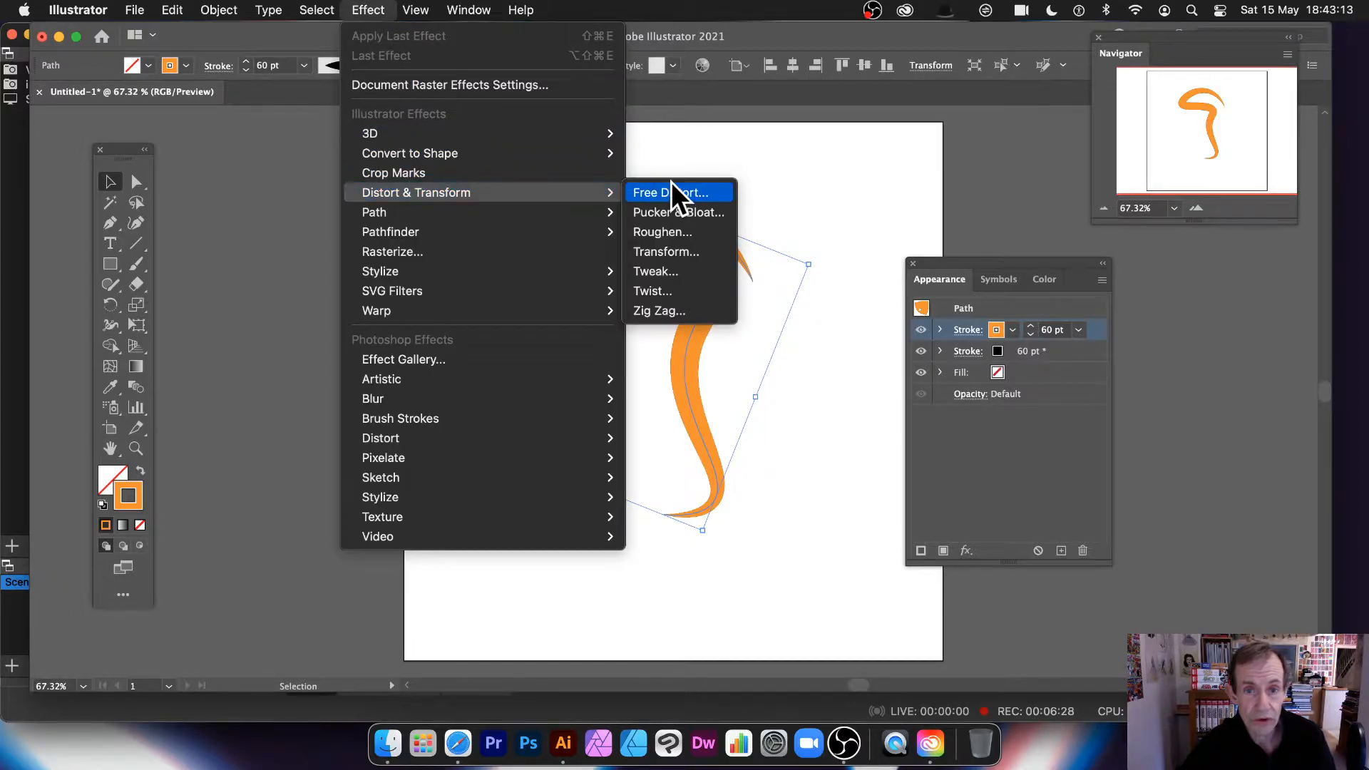
left_click(674, 251)
left_click(1138, 513)
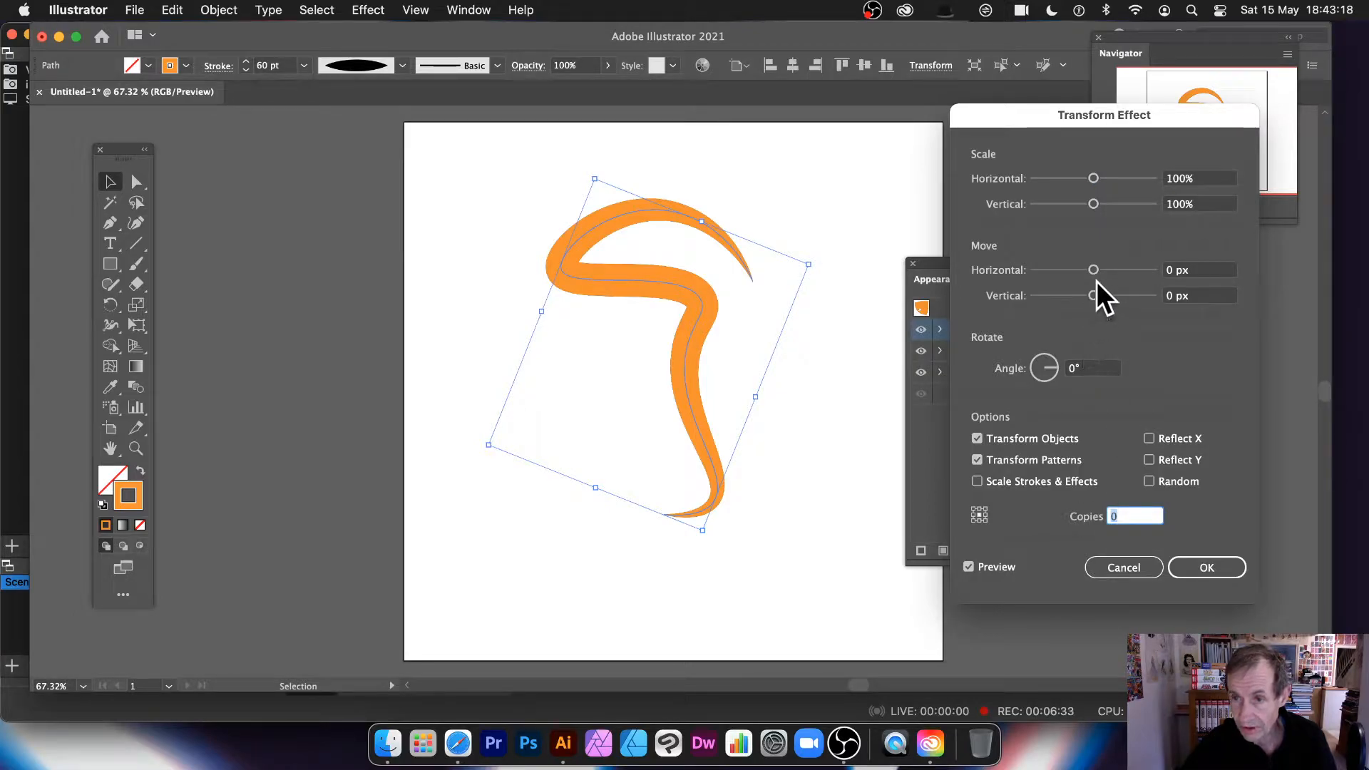
left_click_drag(1094, 271, 1119, 271)
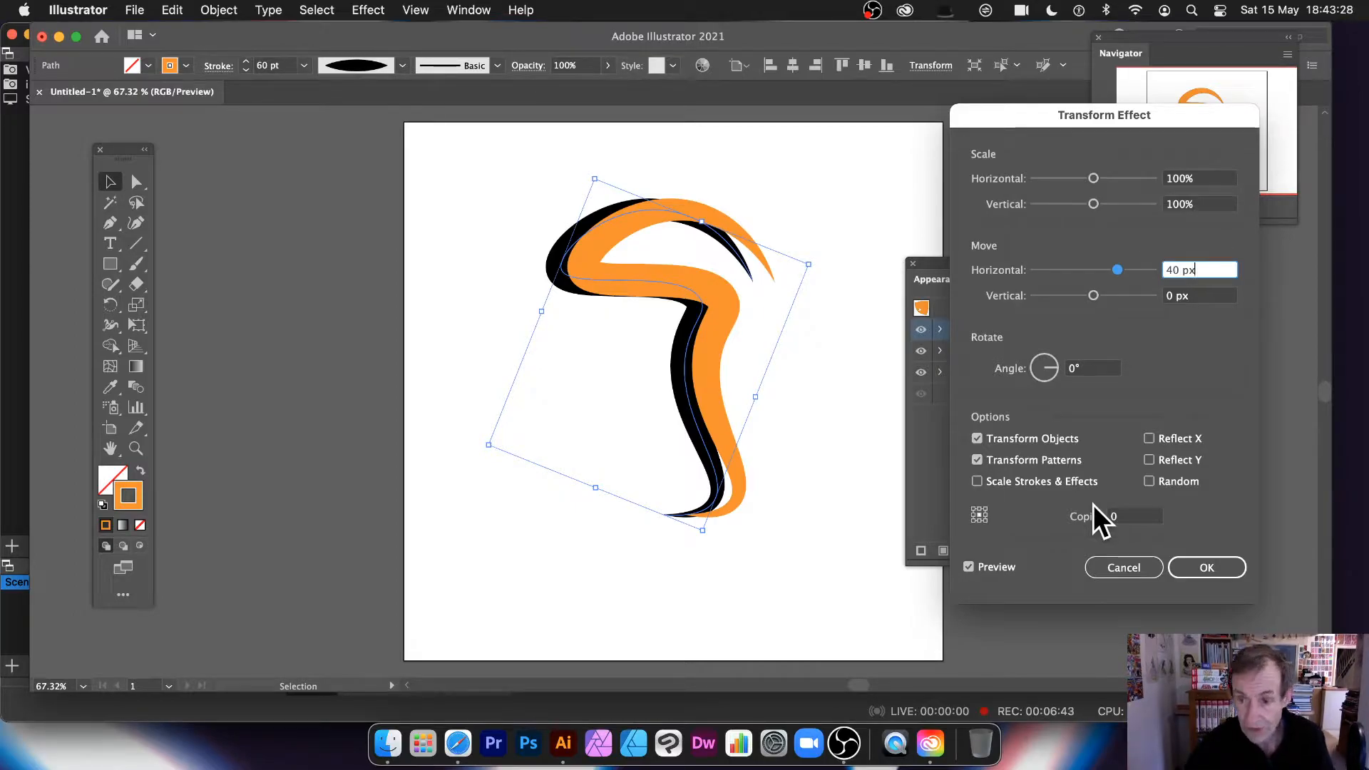
left_click(1136, 516)
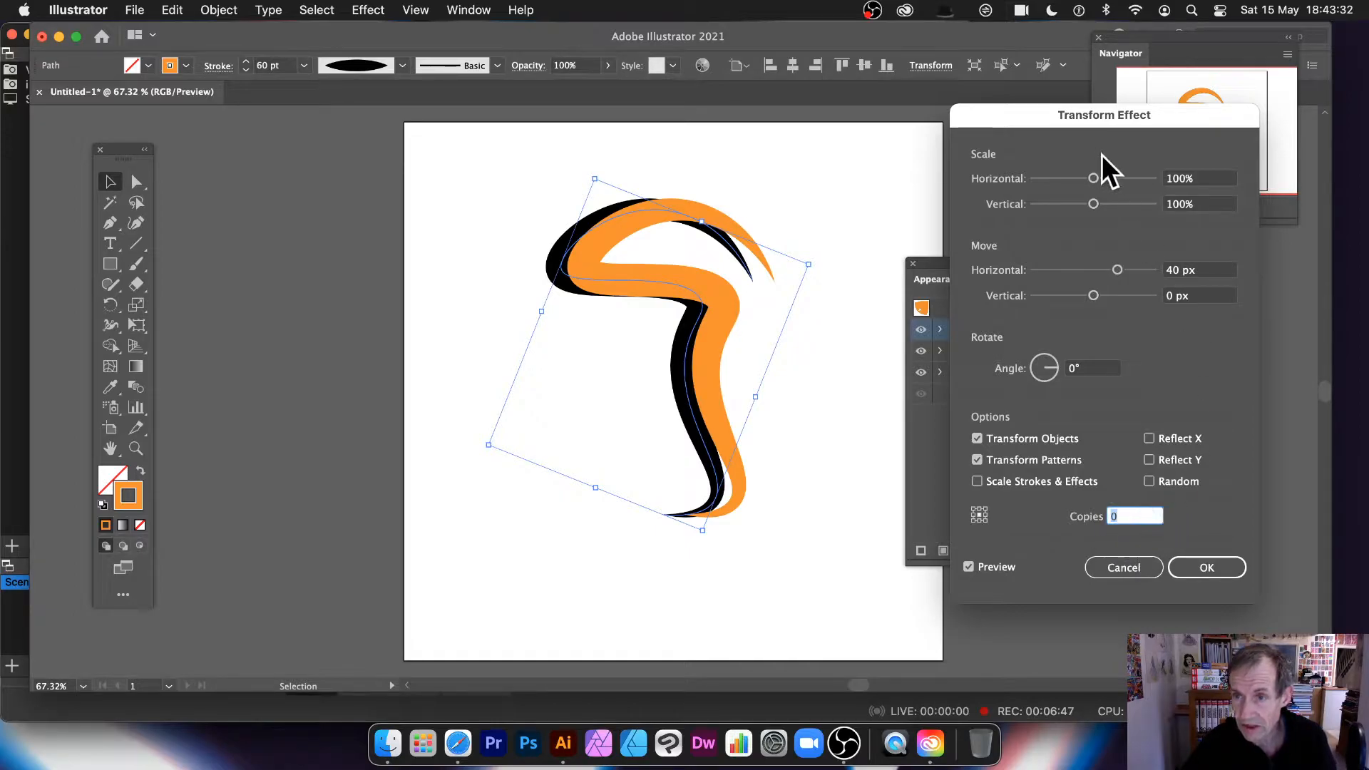
left_click_drag(1093, 177, 1076, 173)
mouse_move(1084, 203)
left_mouse_down()
mouse_move(1070, 201)
mouse_move(1098, 204)
left_mouse_up()
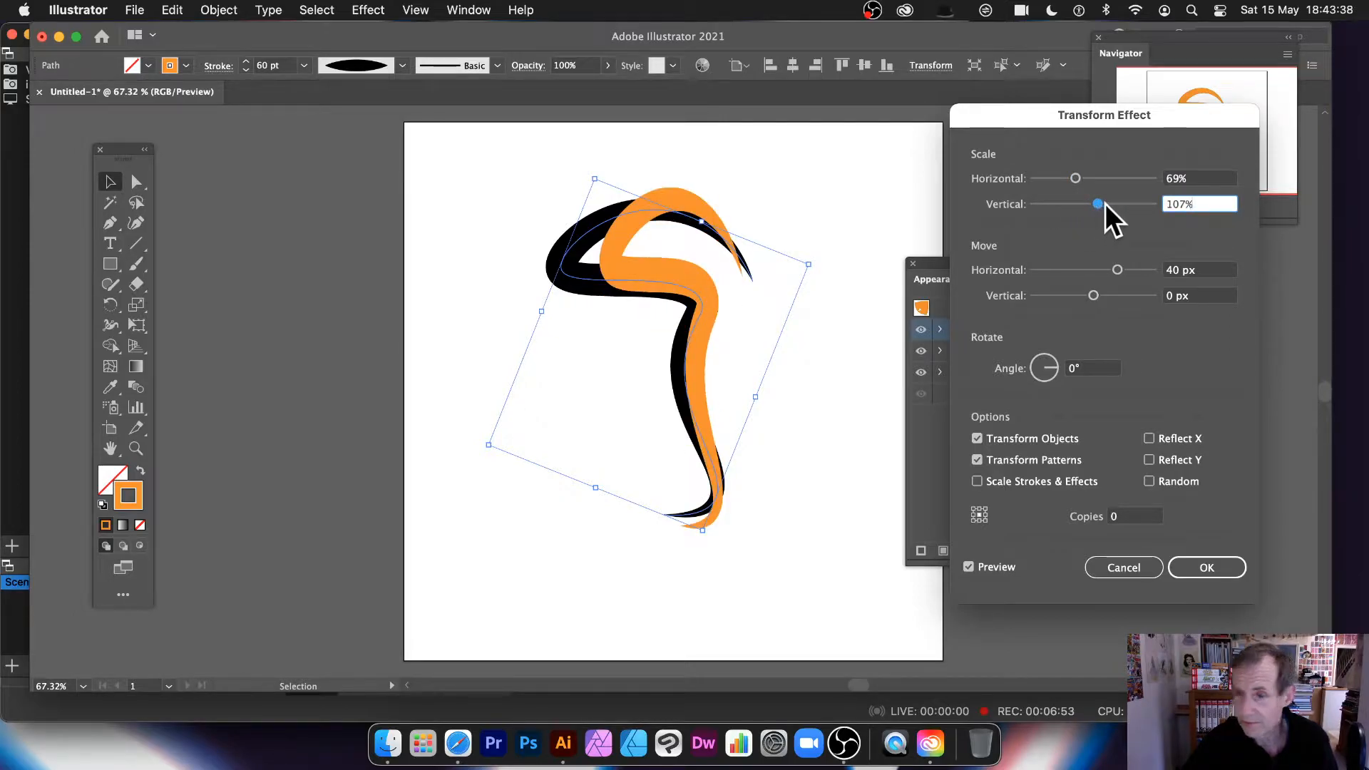
left_click_drag(1049, 374, 1031, 380)
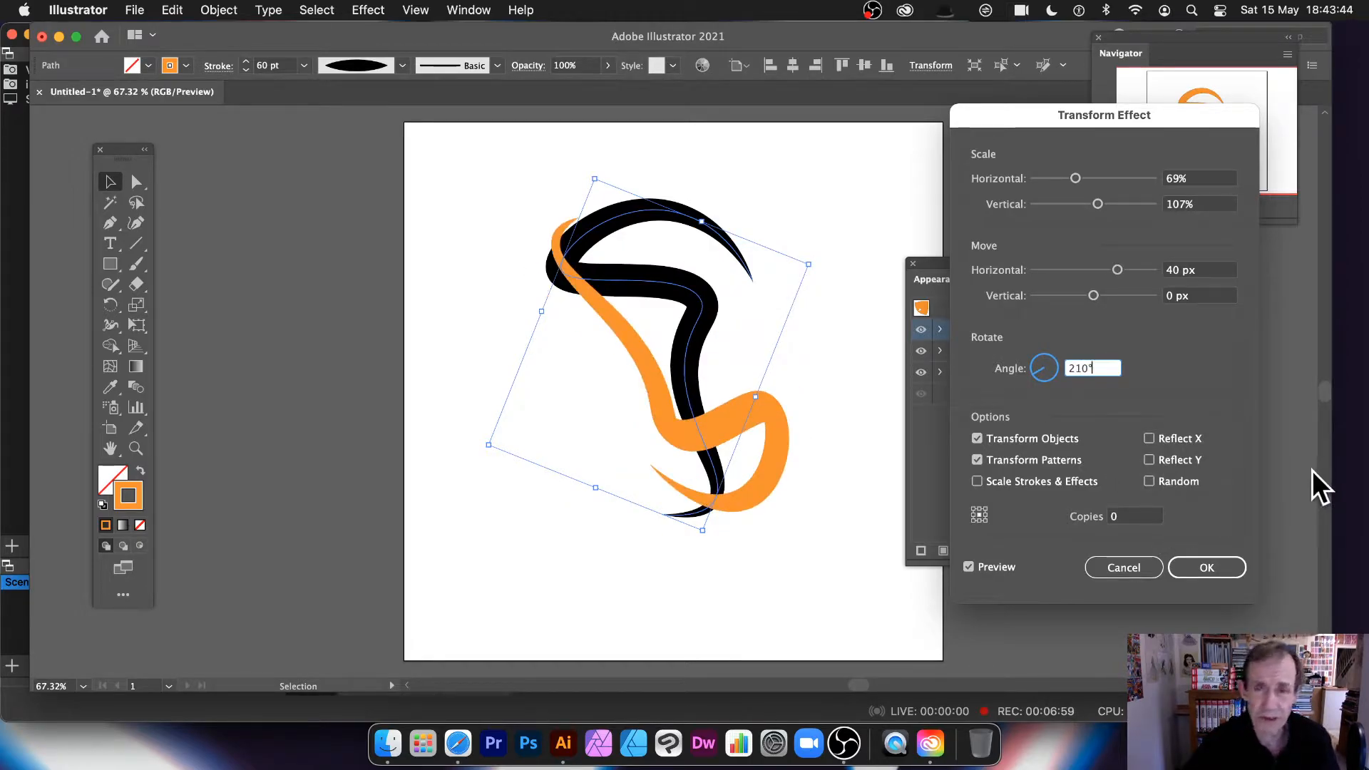
left_click(1205, 566)
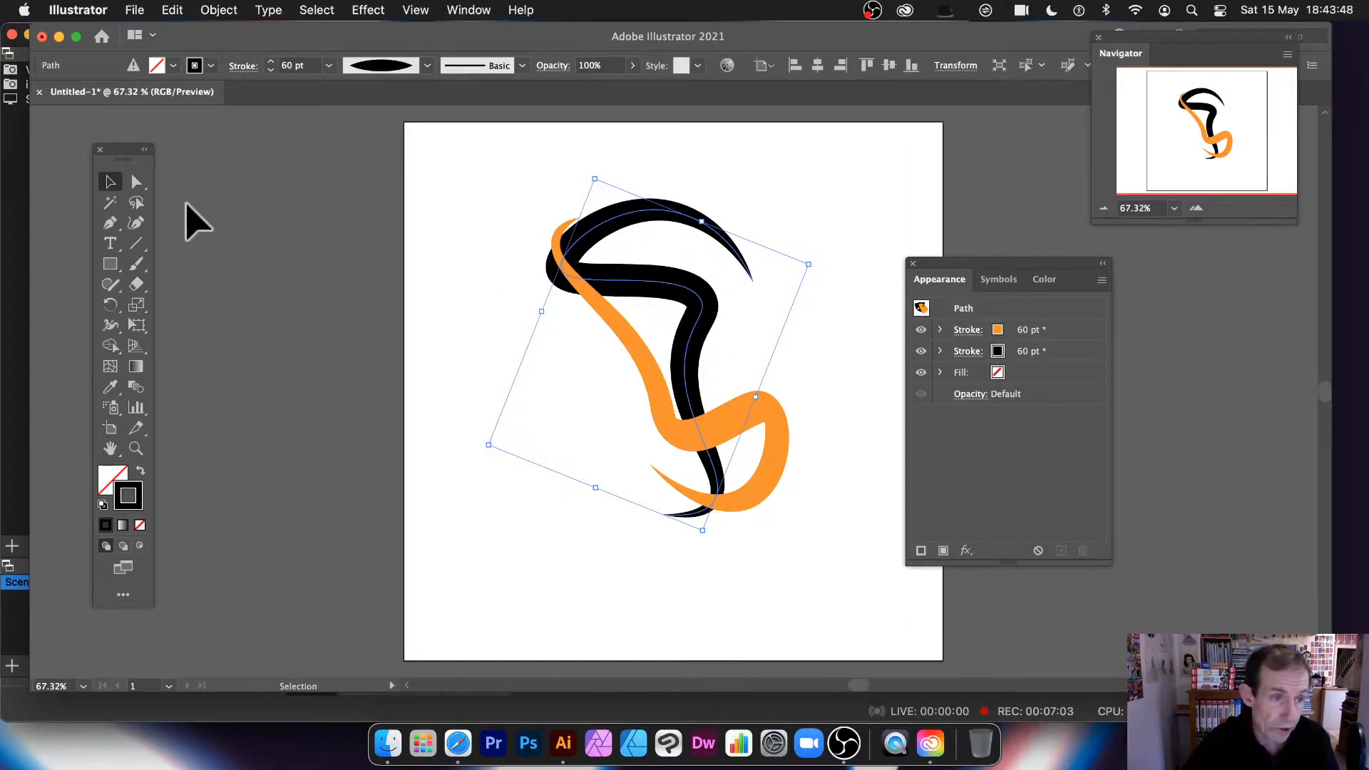
Step: Reshape the path with the Curvature tool, pulling its upper end point and its lower vertical segment out past the artboard's left edge
left_click(134, 227)
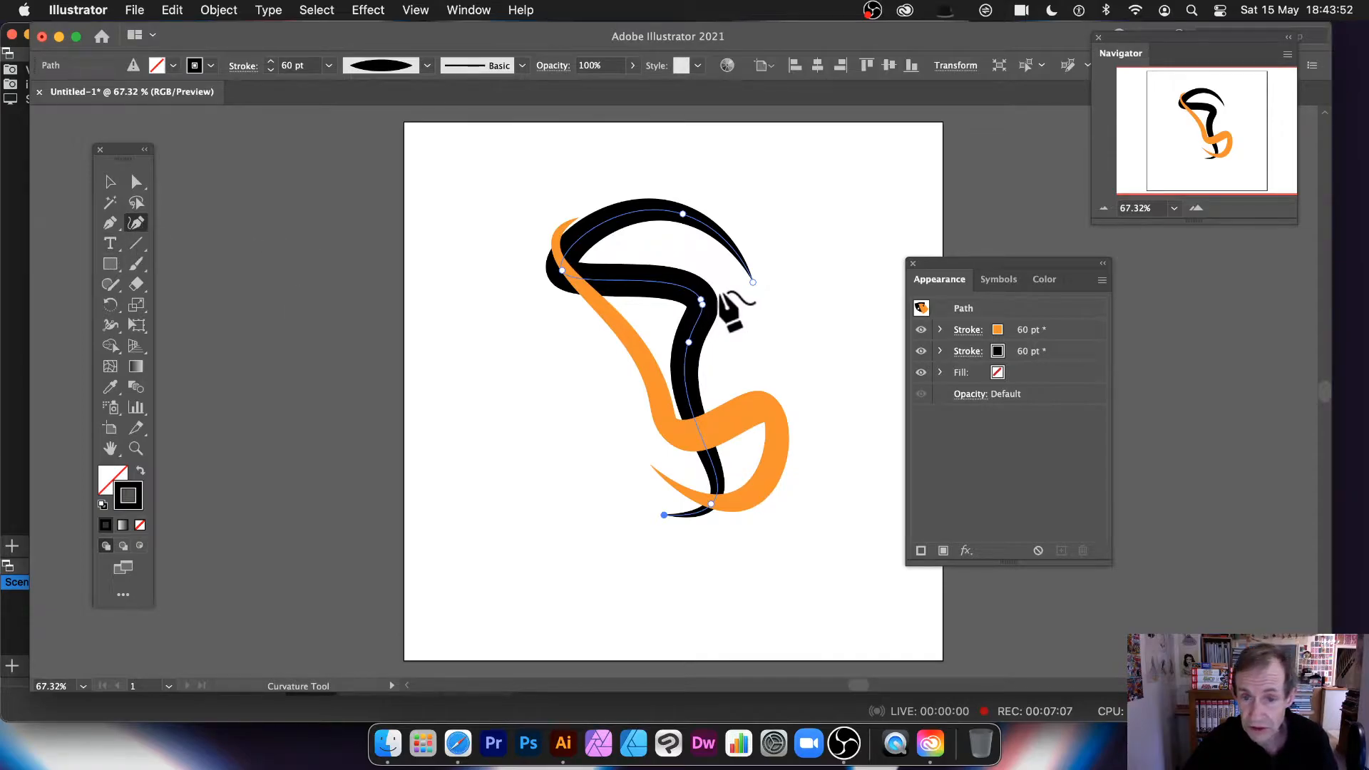
mouse_move(756, 282)
left_mouse_down()
mouse_move(831, 325)
mouse_move(706, 352)
mouse_move(875, 373)
mouse_move(738, 426)
mouse_move(548, 569)
mouse_move(853, 291)
mouse_move(544, 157)
mouse_move(371, 278)
mouse_move(437, 514)
mouse_move(903, 589)
mouse_move(561, 558)
mouse_move(523, 449)
mouse_move(490, 428)
mouse_move(446, 465)
left_mouse_up()
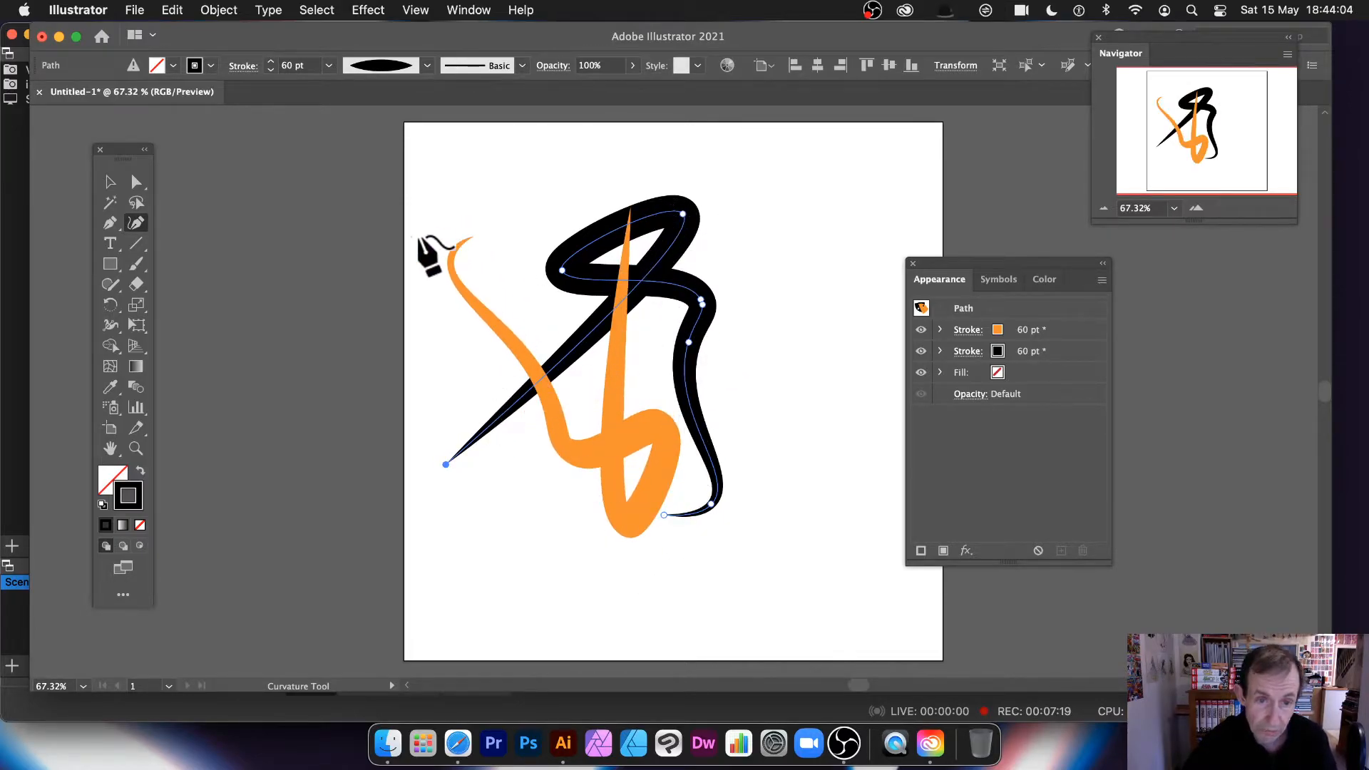
left_click_drag(445, 465, 380, 492)
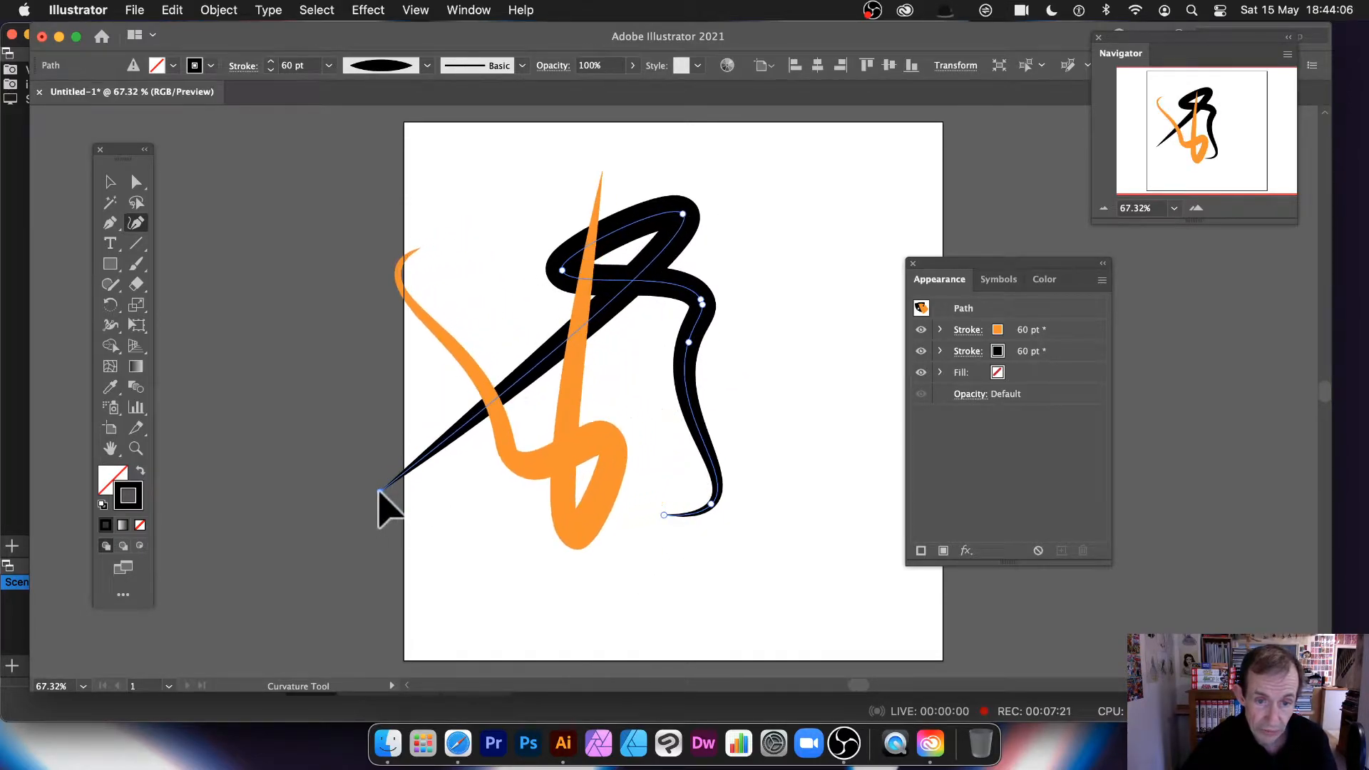
left_click(686, 392)
mouse_move(686, 392)
left_mouse_down()
mouse_move(815, 397)
mouse_move(999, 327)
mouse_move(339, 410)
mouse_move(749, 397)
mouse_move(727, 184)
mouse_move(400, 159)
mouse_move(323, 403)
mouse_move(328, 371)
left_mouse_up()
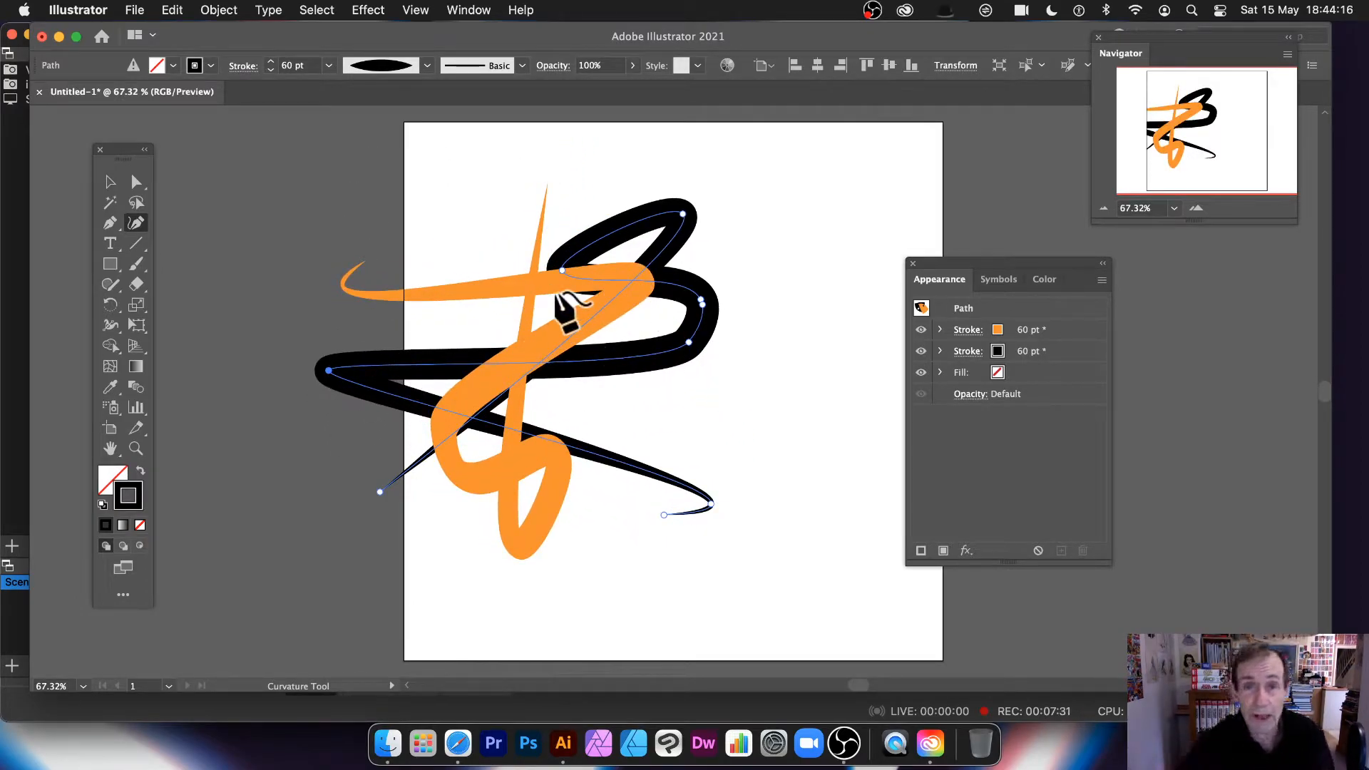
Step: Delete the two-stroke path and clear the remaining appearance attributes
left_click(111, 184)
key("Delete")
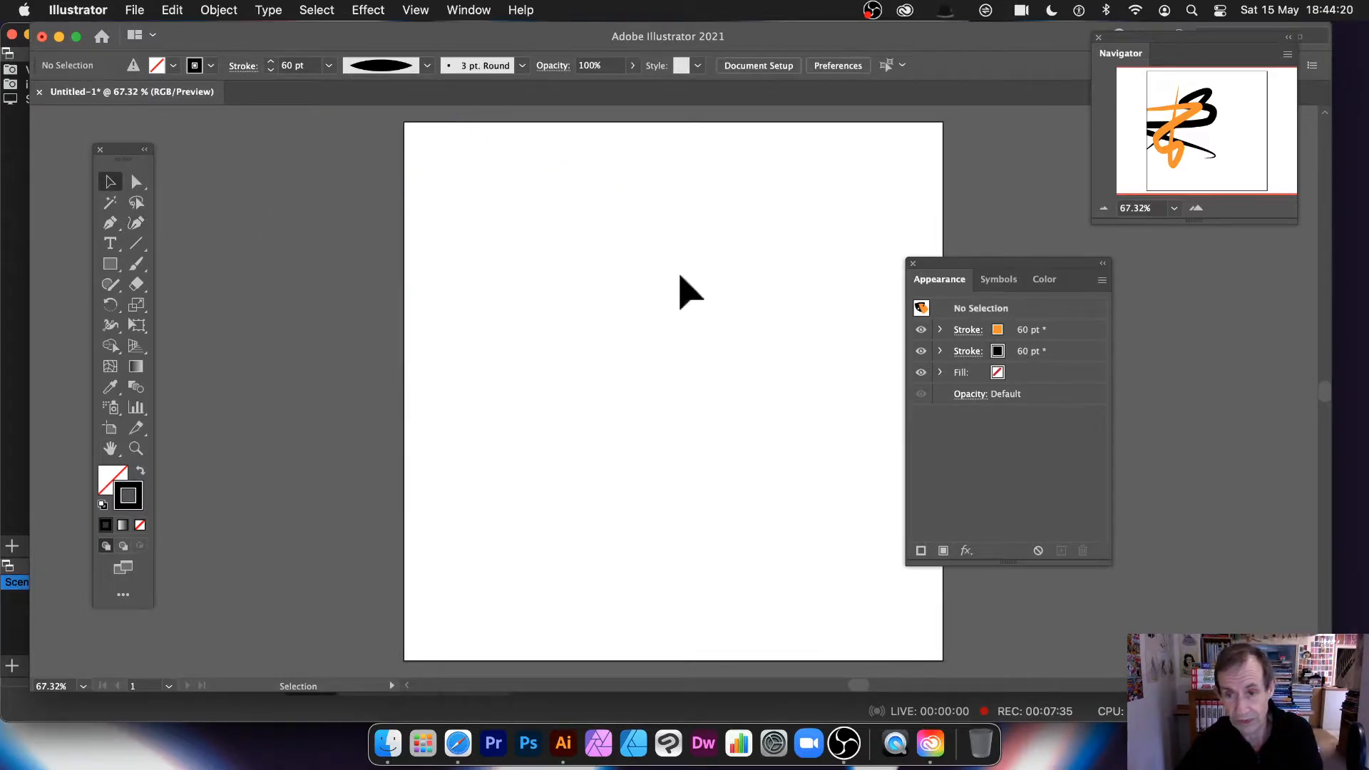
left_click(1103, 281)
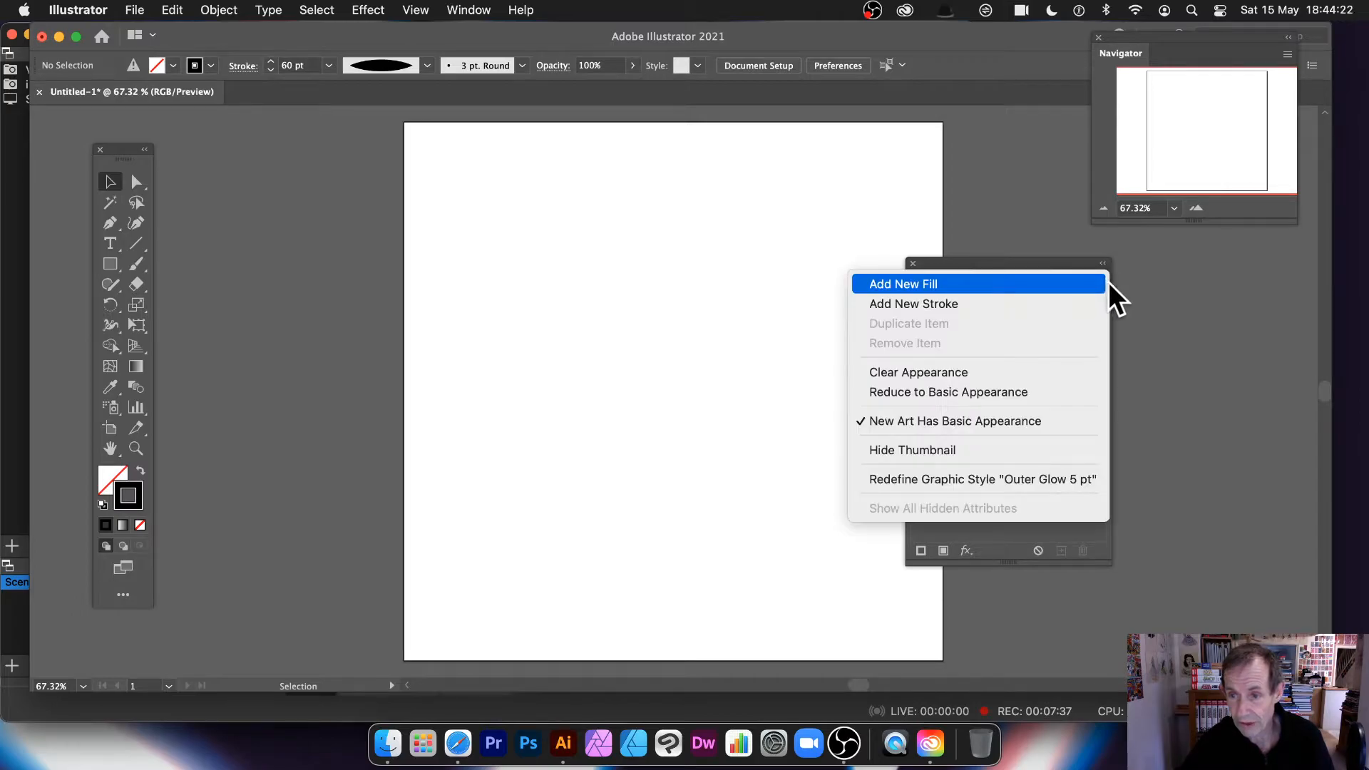
left_click(947, 372)
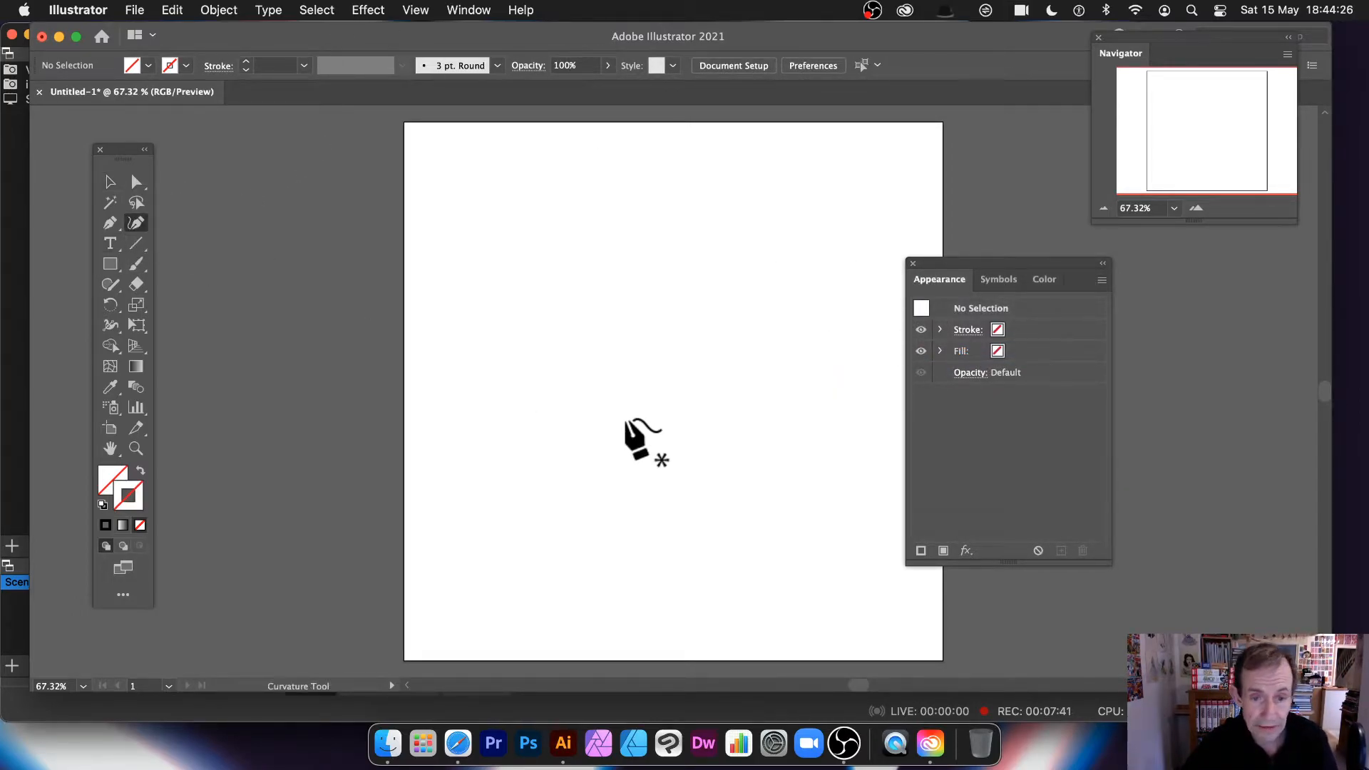
Step: Draw an open five-point wave across the artboard with the Curvature tool, arching up, dipping at the lower right and rising again
left_click(516, 420)
left_click(541, 270)
left_click(703, 348)
left_click(804, 501)
left_click(842, 277)
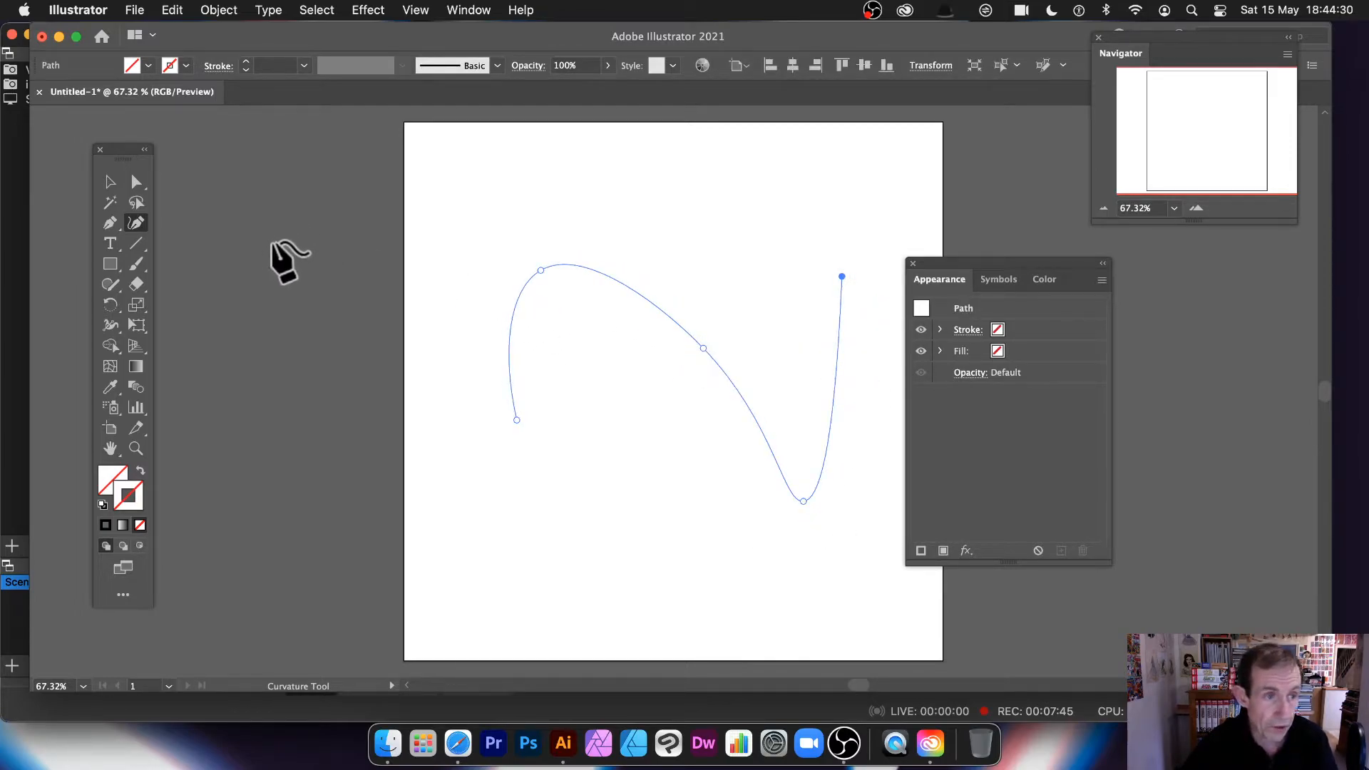
Step: Give the wave path a black 40 pt stroke with Width Profile 1
left_click(110, 182)
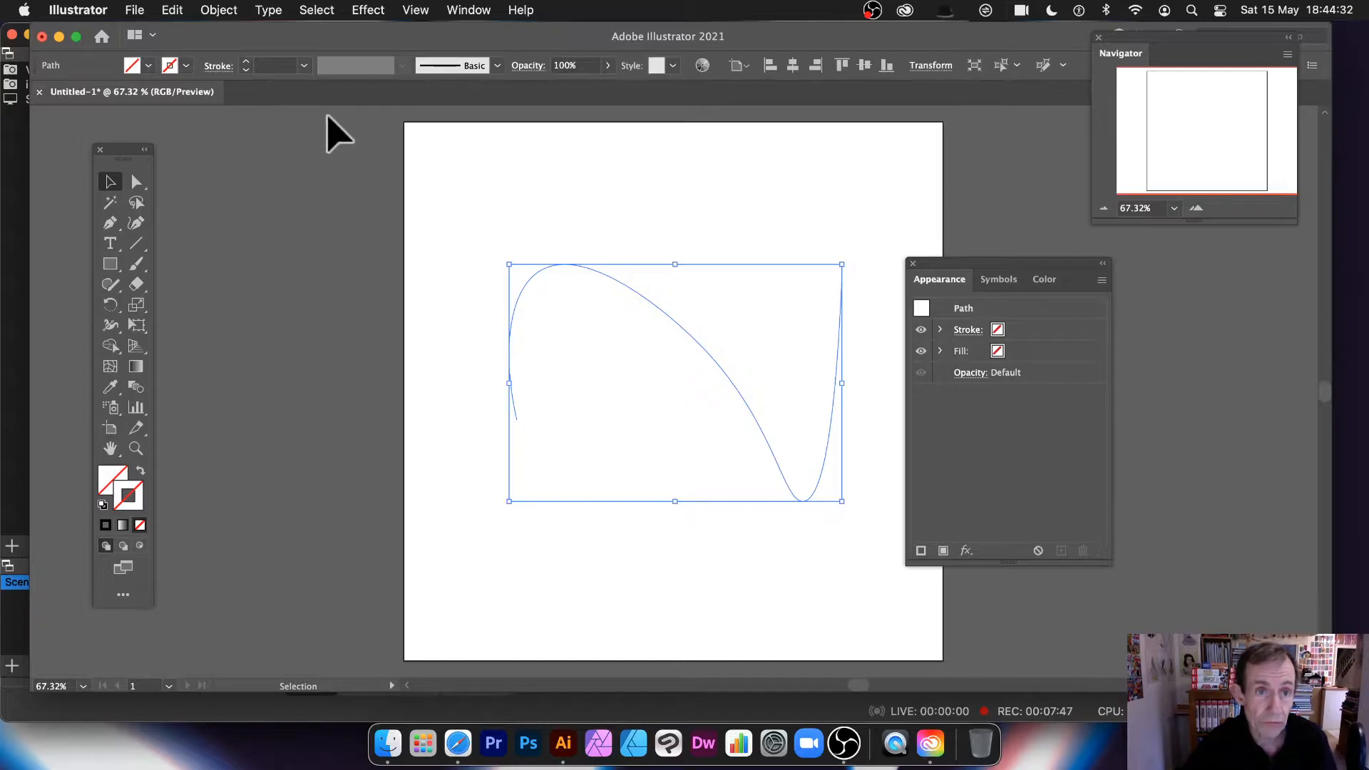
left_click(176, 67)
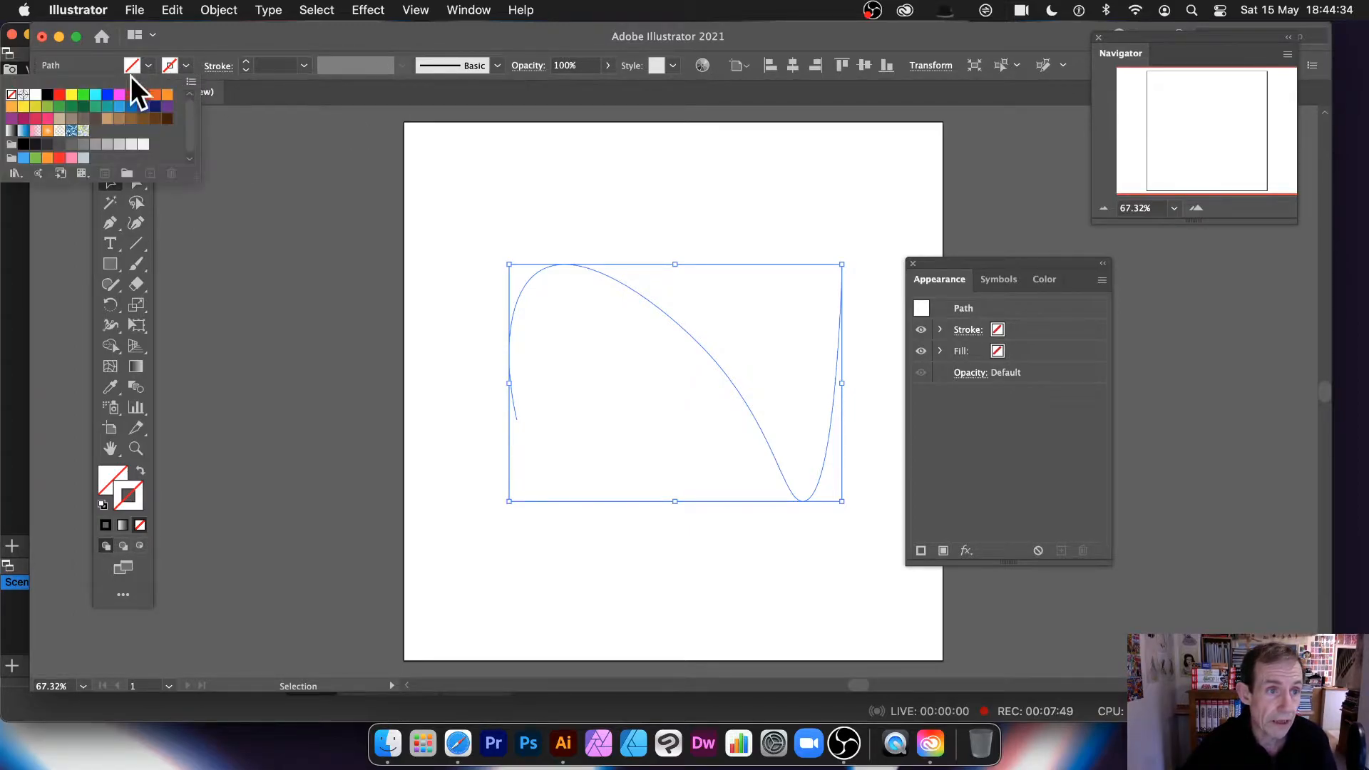
left_click(47, 94)
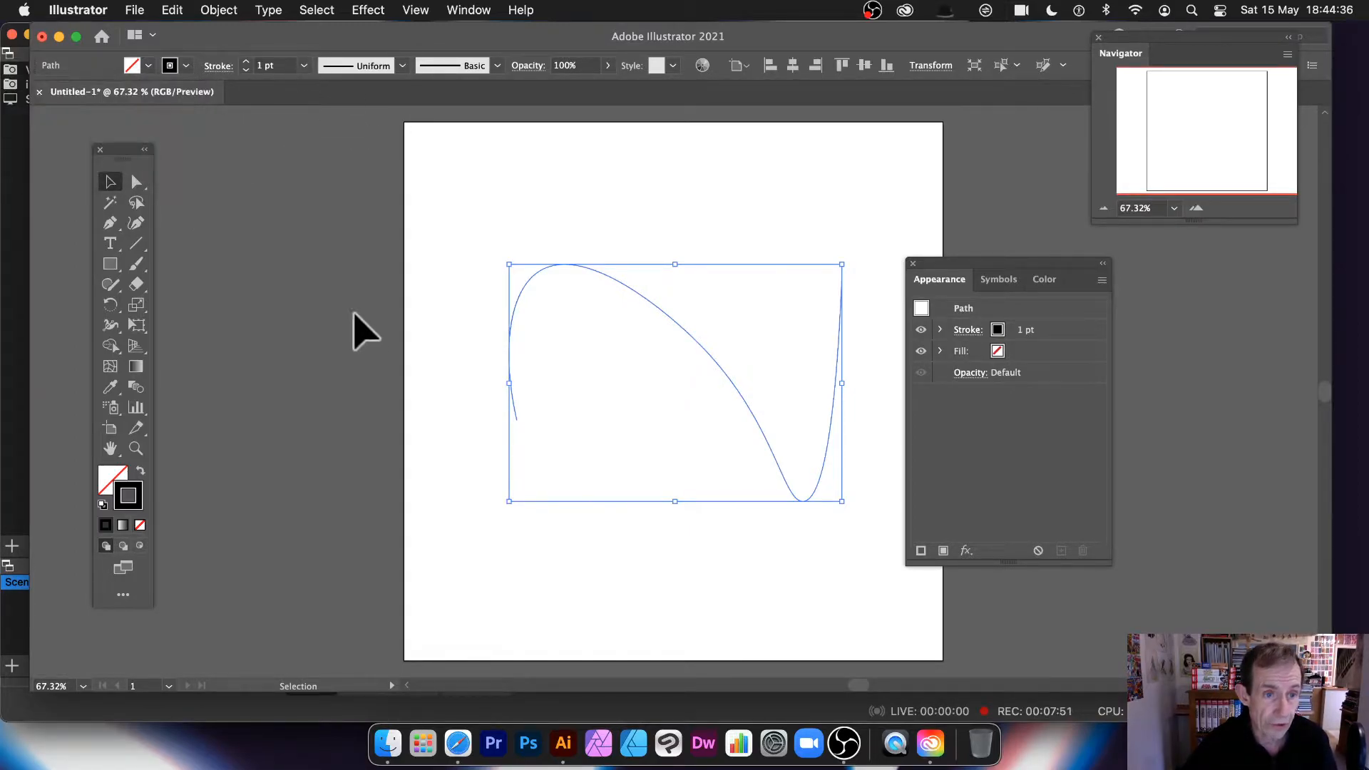
left_click(304, 65)
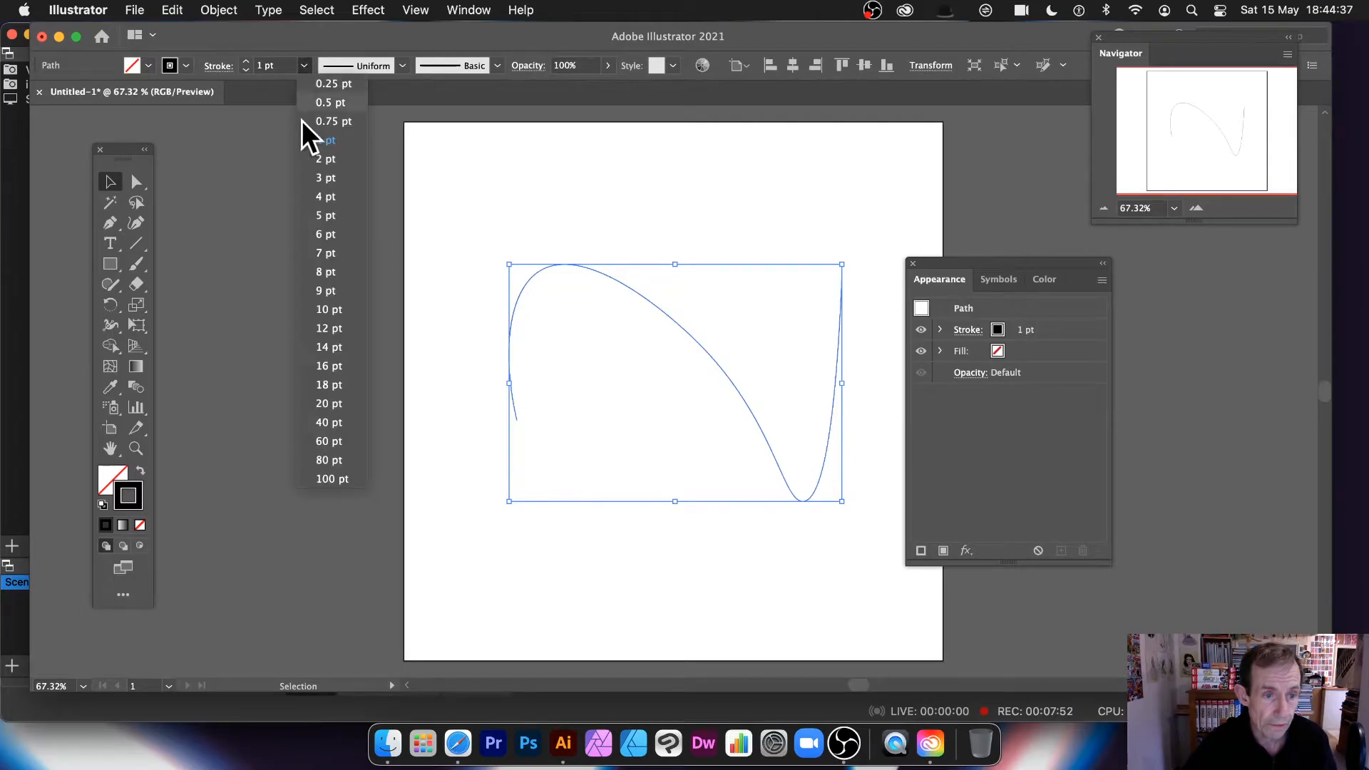
left_click(331, 422)
left_click(401, 66)
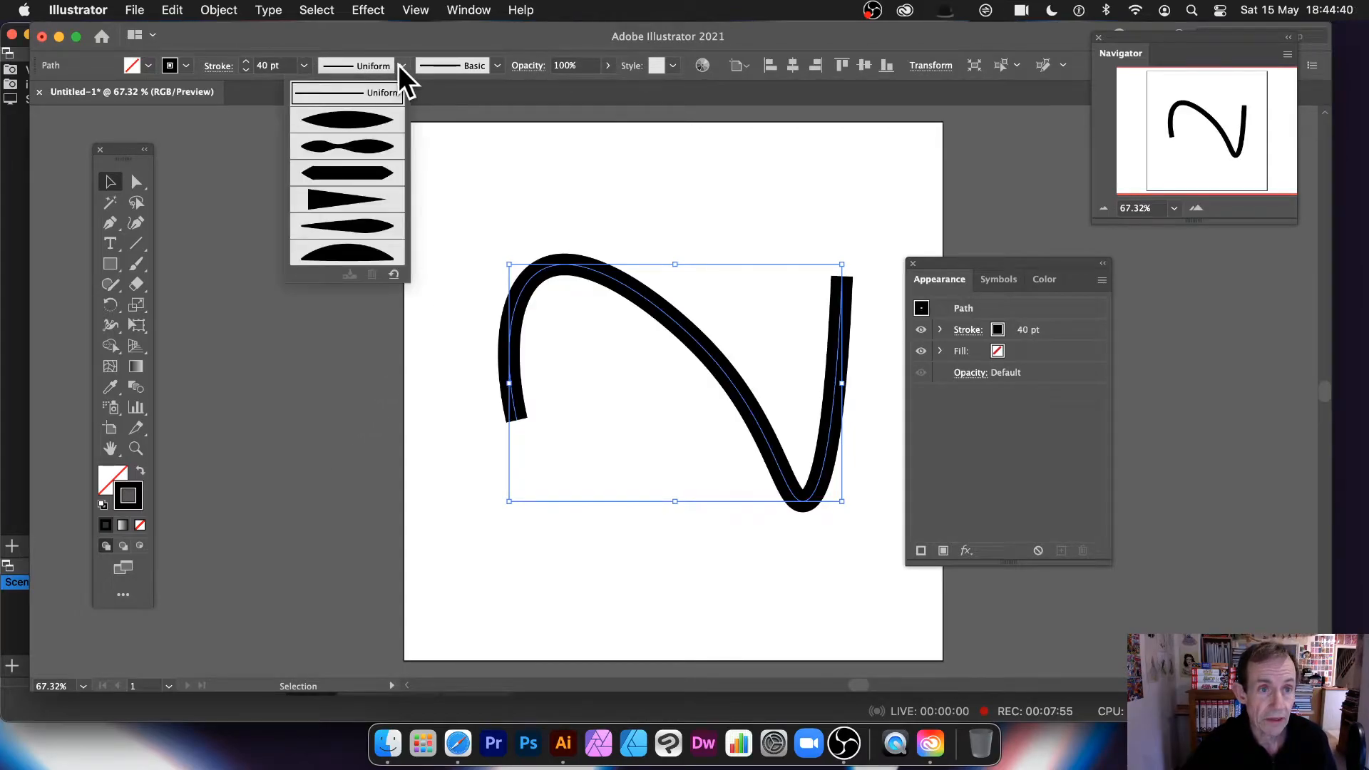
left_click(339, 119)
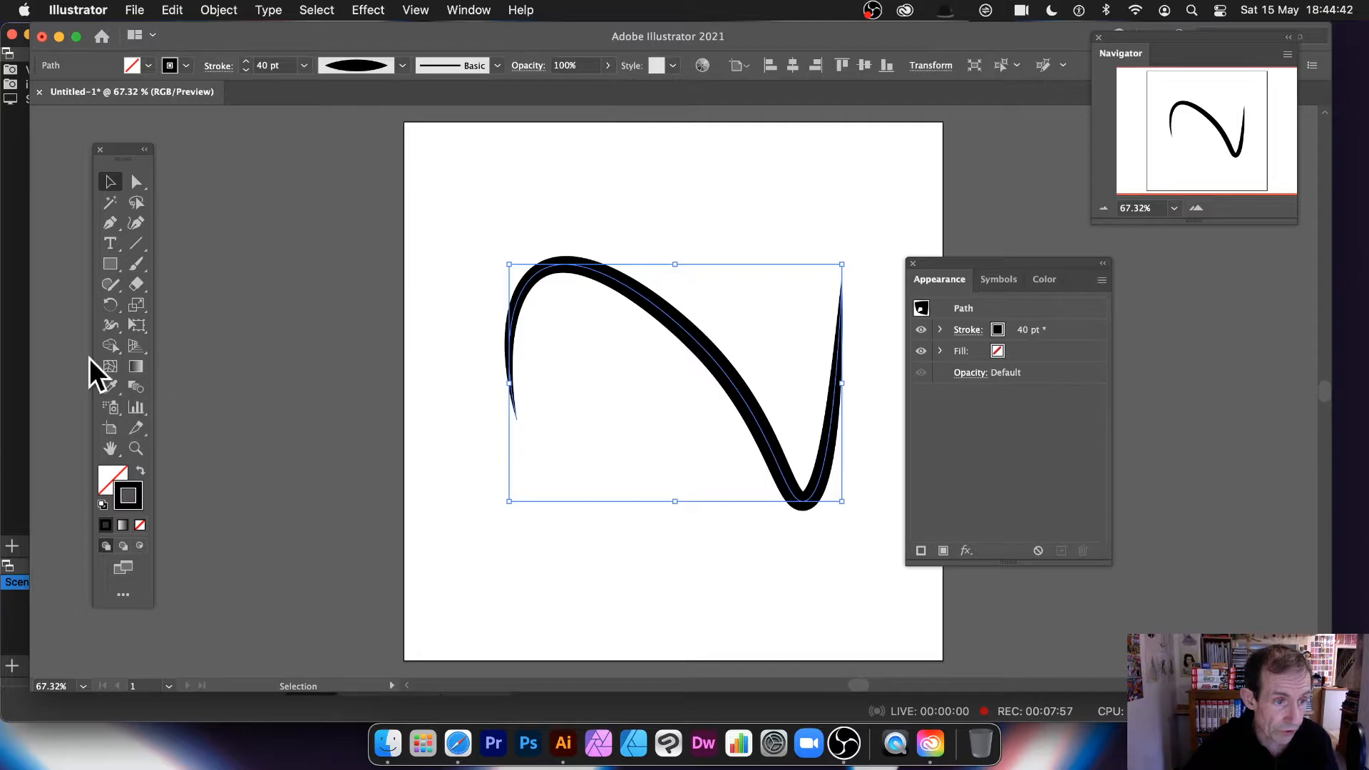
Step: Try widening the stroke with the Width tool to about 170 pt at its middle and adjusting it farther along, and undo the changes
left_click_drag(110, 328, 214, 328)
left_click_drag(703, 348, 674, 377)
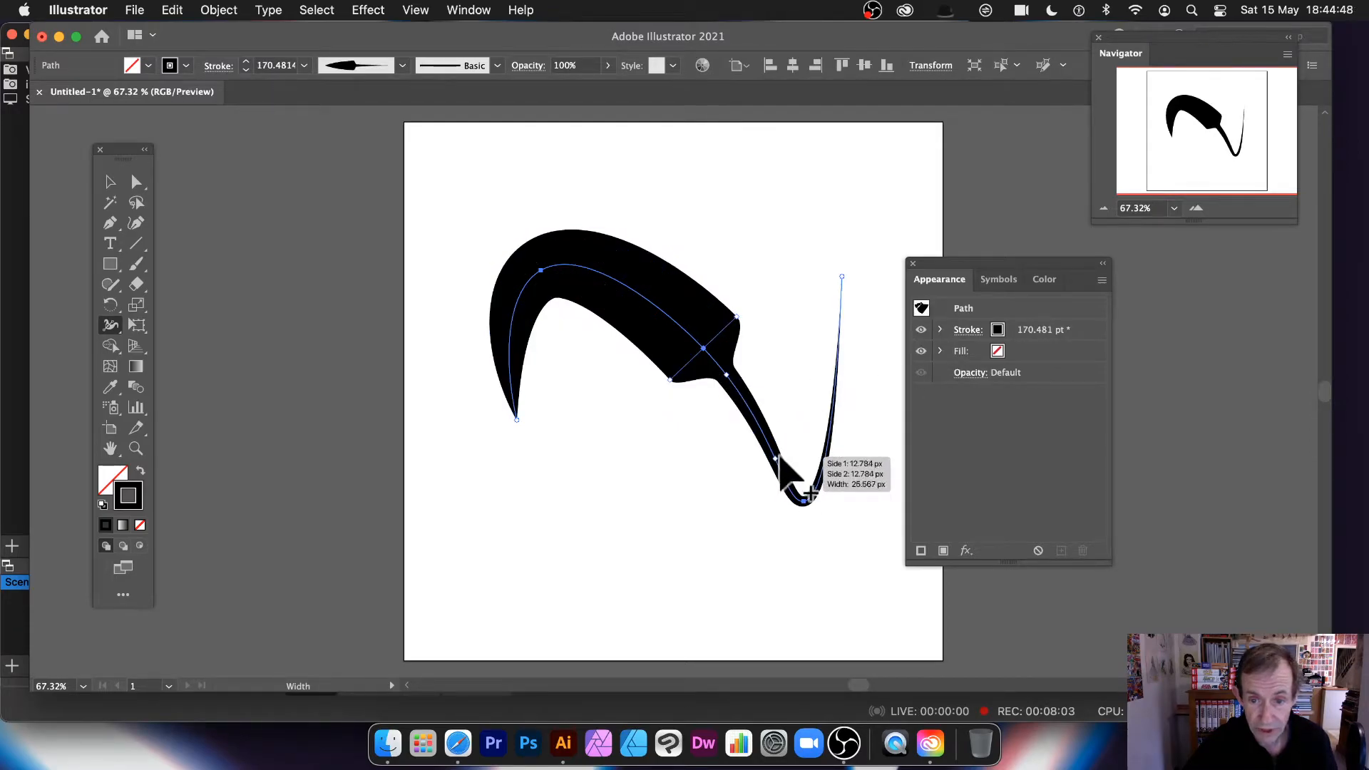
mouse_move(769, 444)
left_mouse_down()
mouse_move(759, 460)
mouse_move(764, 450)
left_mouse_up()
mouse_move(834, 379)
left_mouse_down()
mouse_move(858, 392)
mouse_move(845, 379)
left_mouse_up()
key("super+z")
key("super+z")
key("super+z")
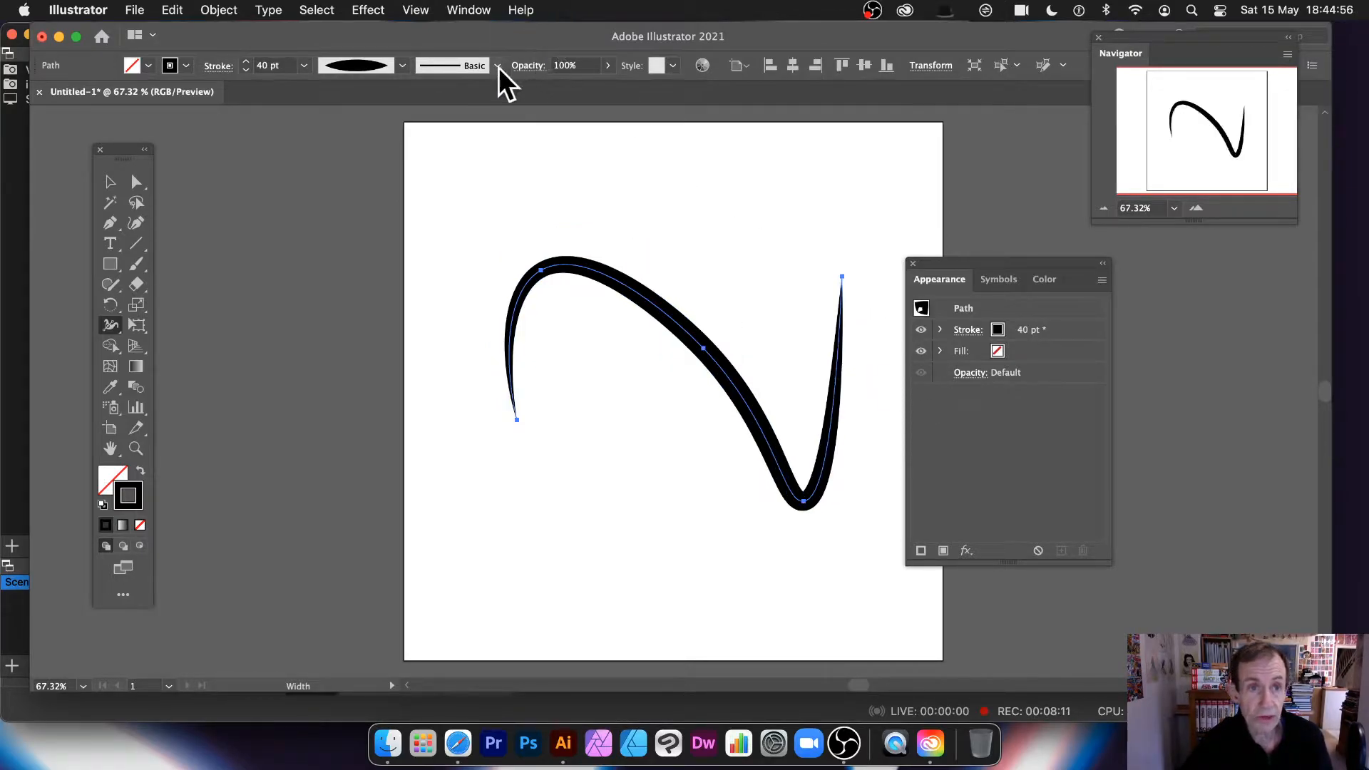
Step: Apply the Charcoal - Pencil brush to the wave path and set its stroke weight to 9 pt
left_click(498, 65)
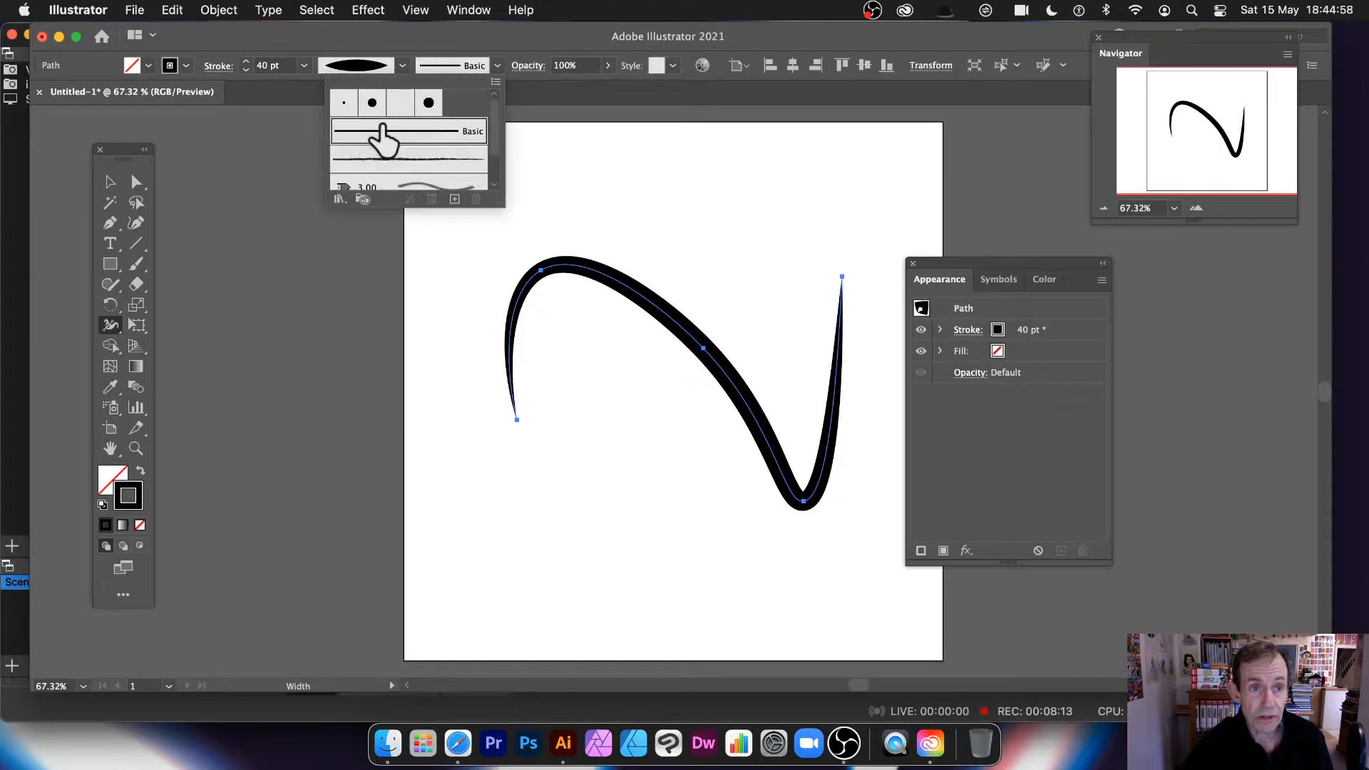
left_click(388, 160)
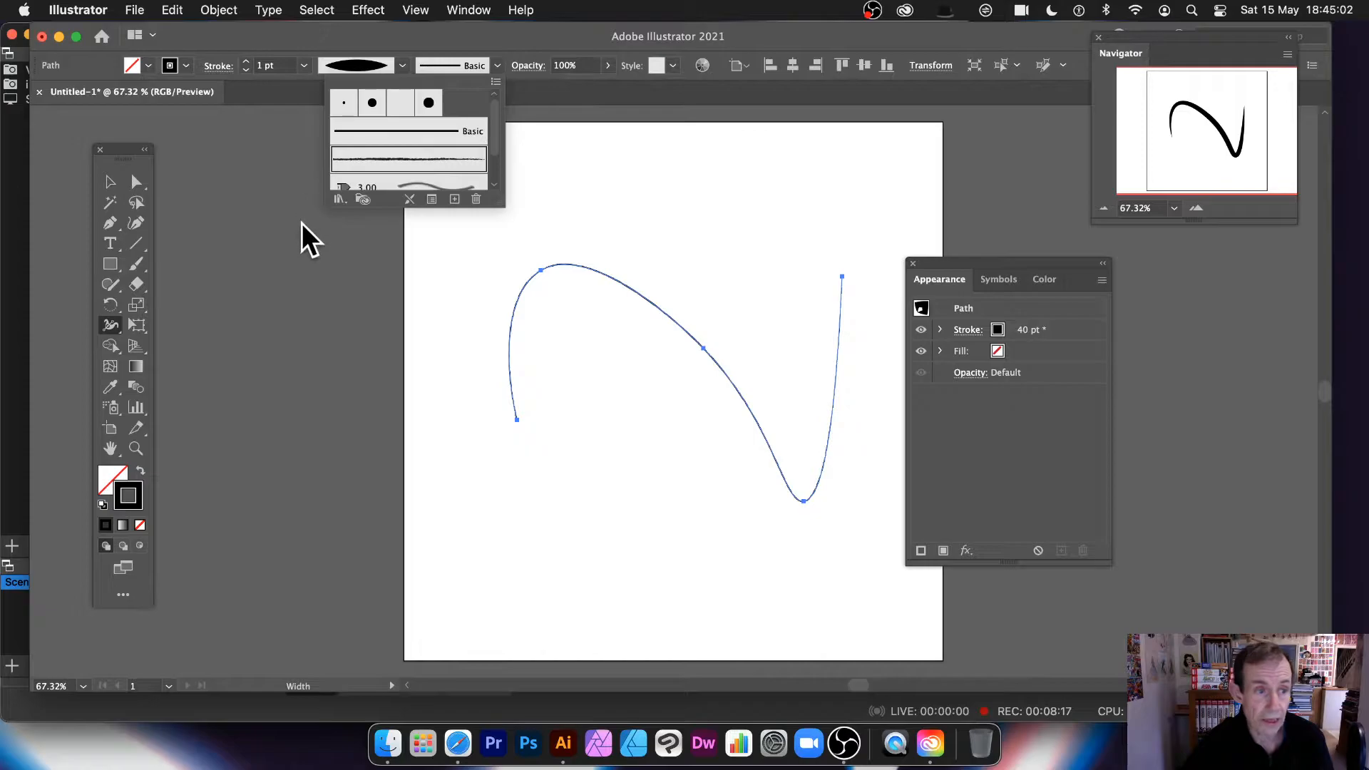
left_click(301, 62)
left_click(302, 64)
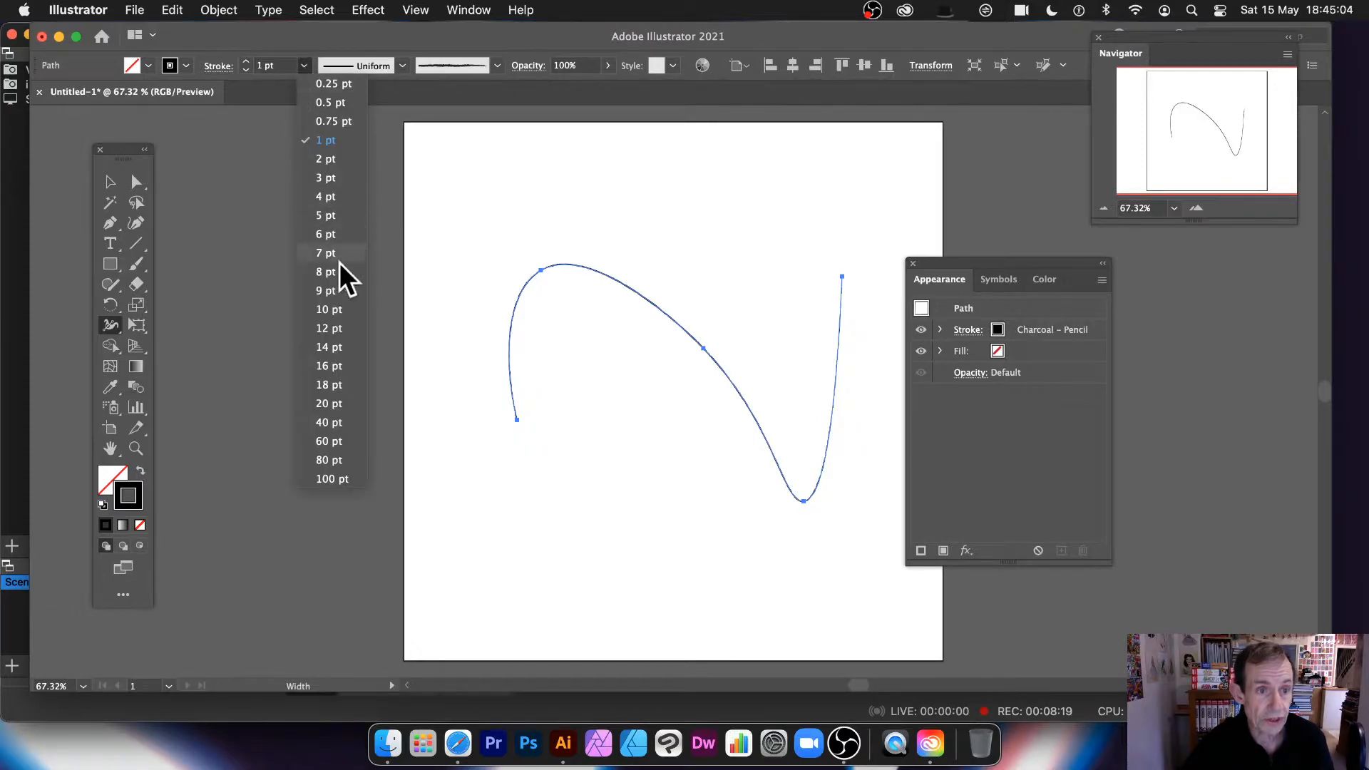
left_click(328, 286)
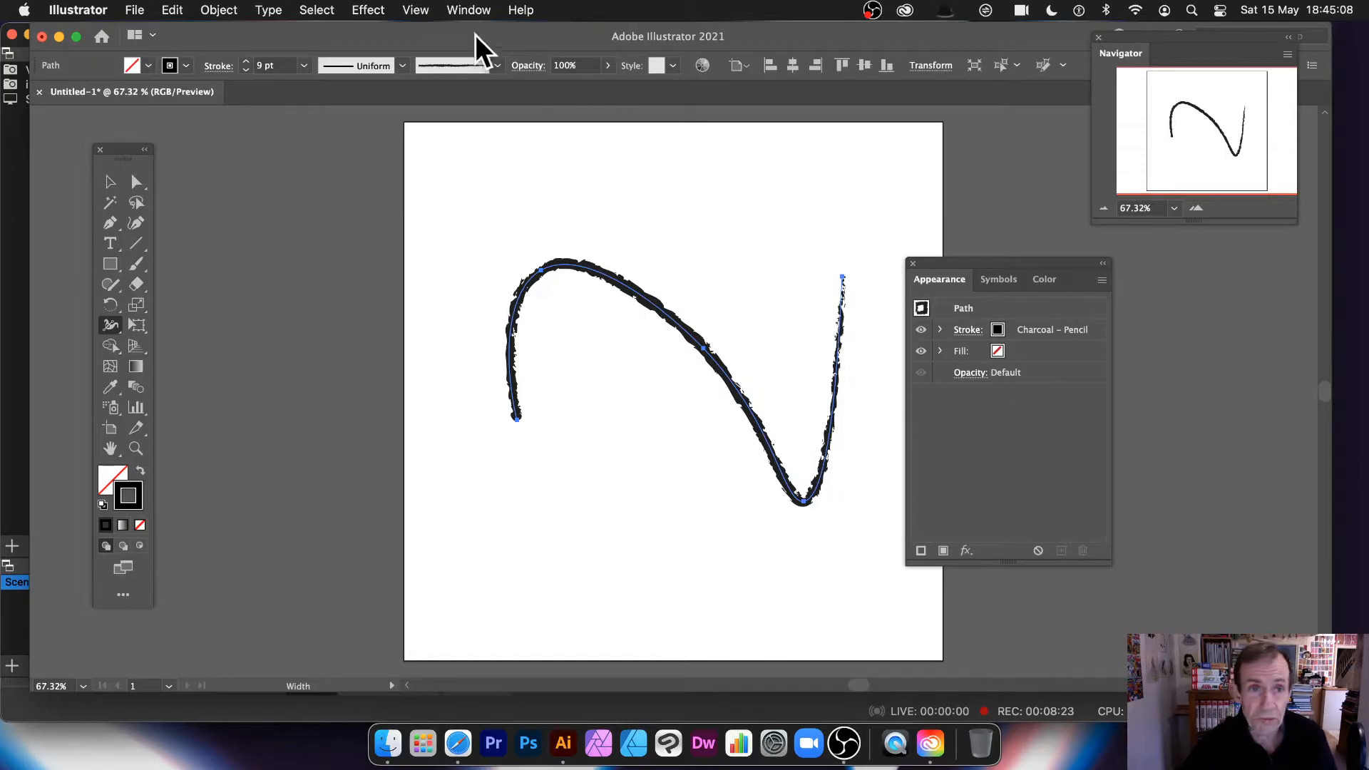
left_click(465, 10)
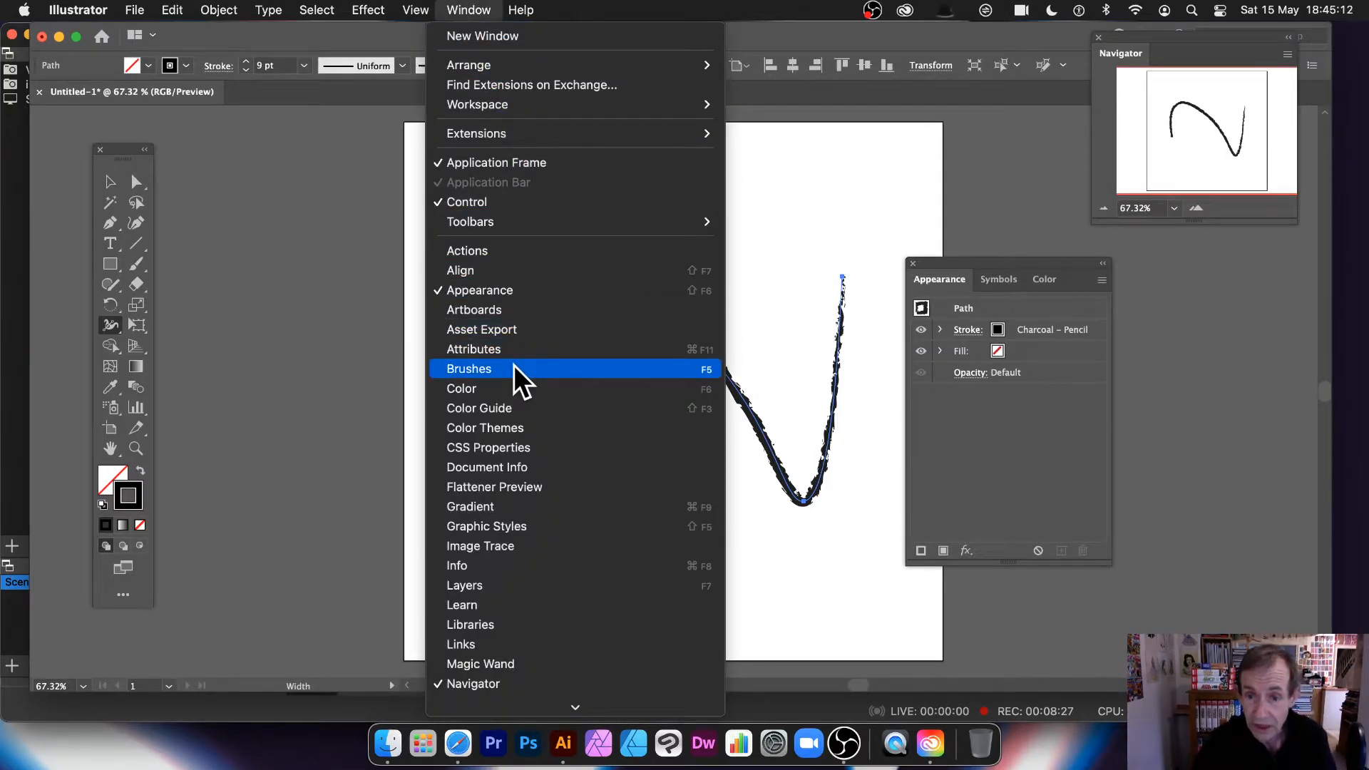
Step: Reshape the wave with the Curvature tool, raising its upper point and pulling the middle point out past the artboard's left edge
left_click(135, 224)
left_click(135, 224)
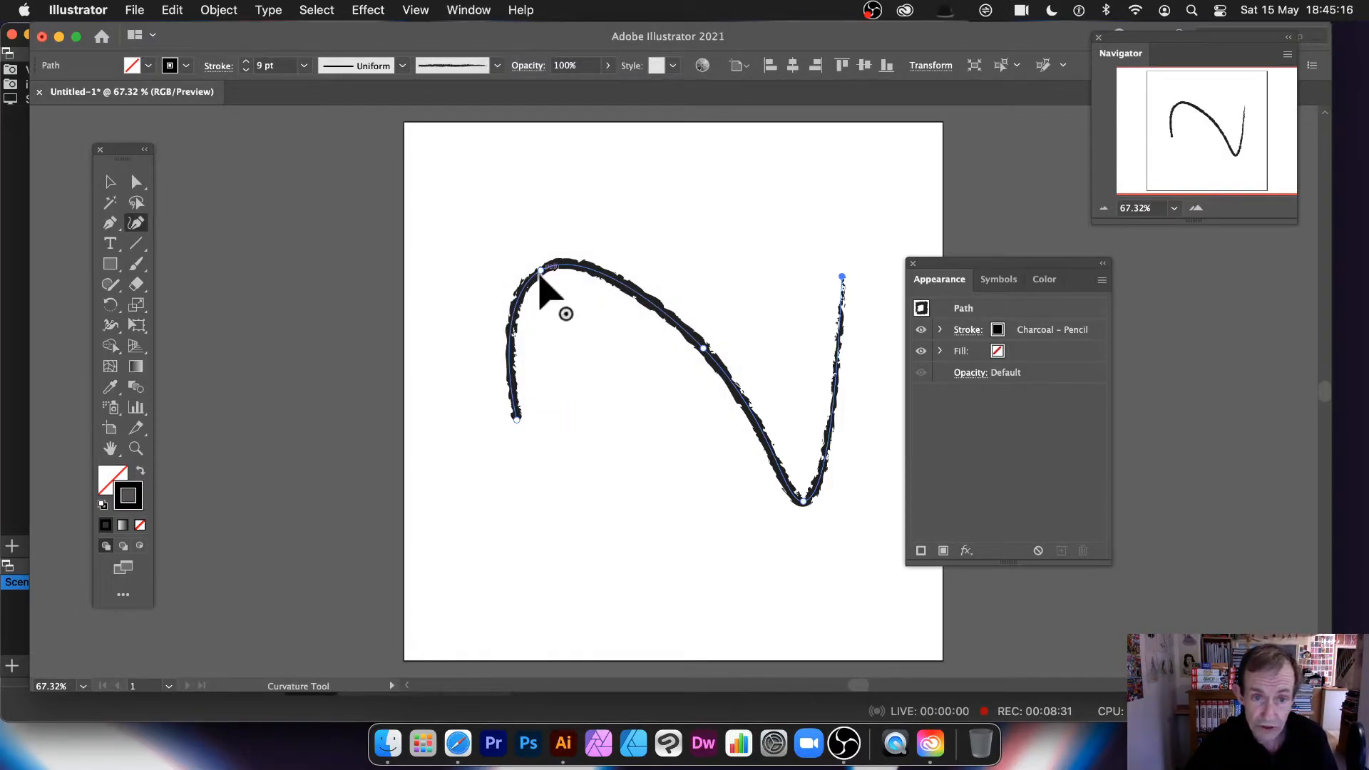
left_click_drag(540, 272, 556, 197)
left_click_drag(707, 357, 356, 367)
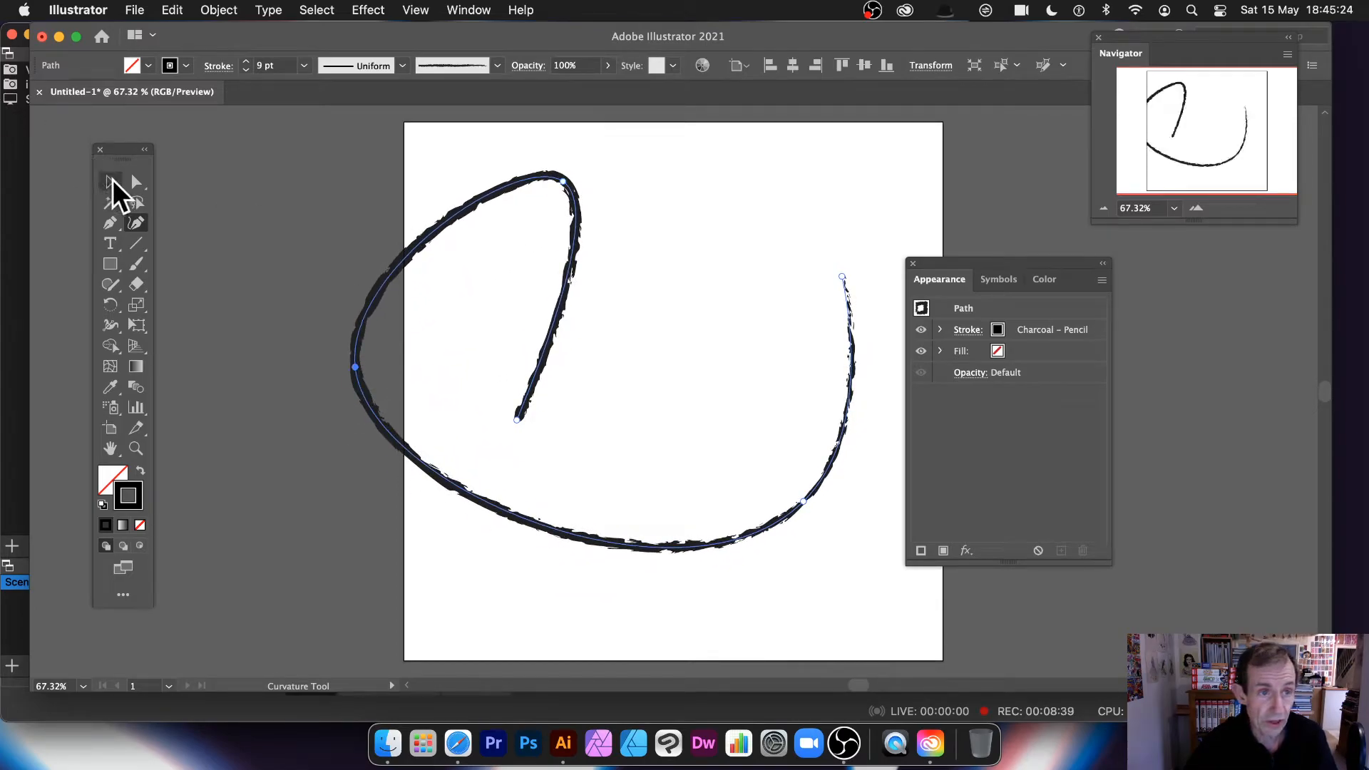
Step: Give the path the 10 pt. Round brush with Width Profile 1 and a 9 pt stroke weight
left_click(114, 187)
left_click(497, 66)
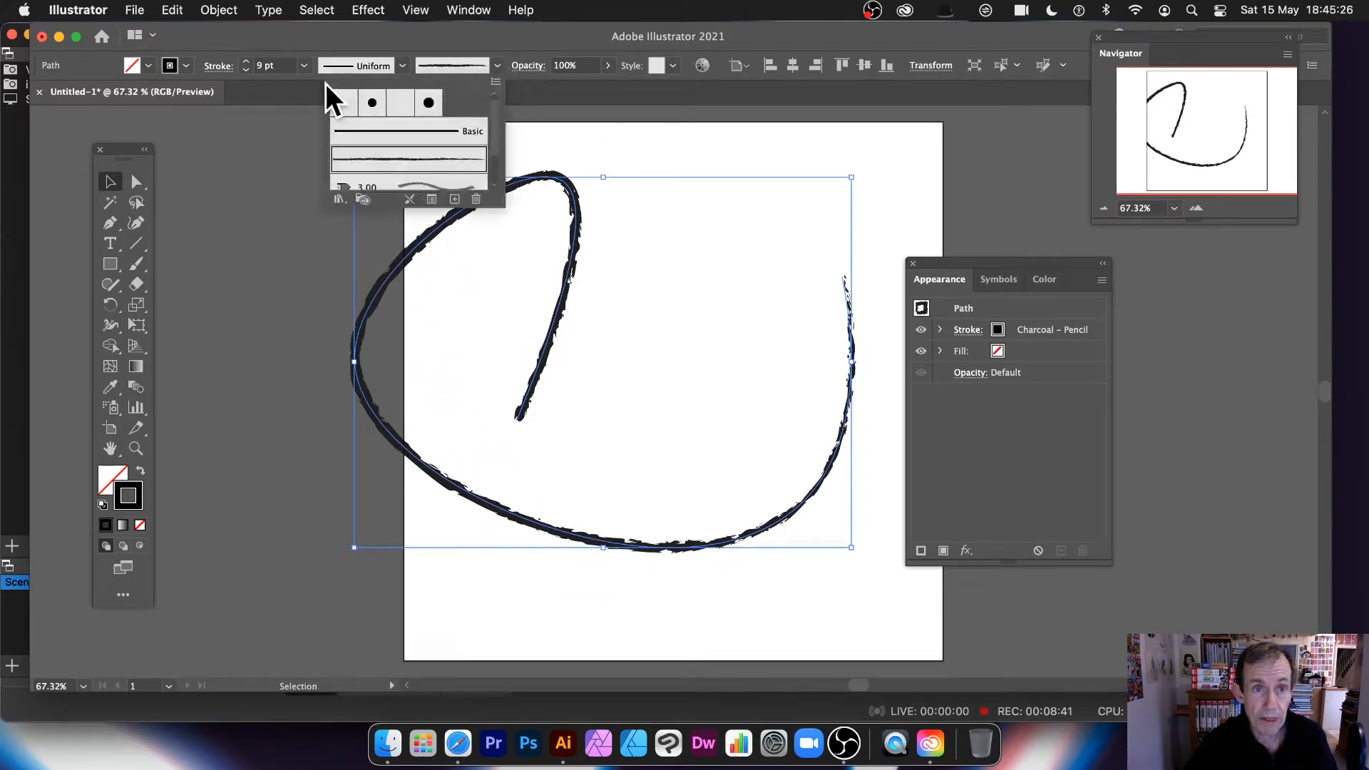
left_click(371, 103)
left_click(311, 62)
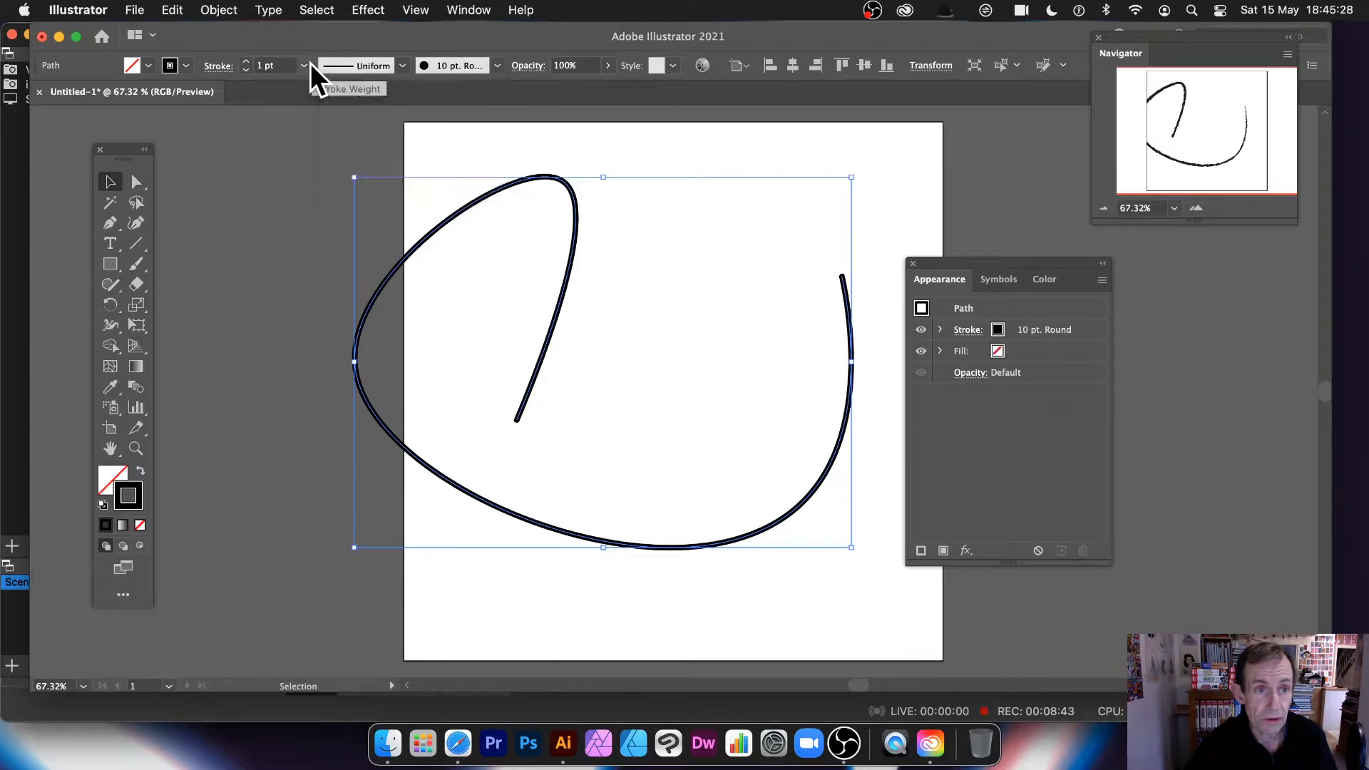
left_click(394, 64)
left_click(341, 111)
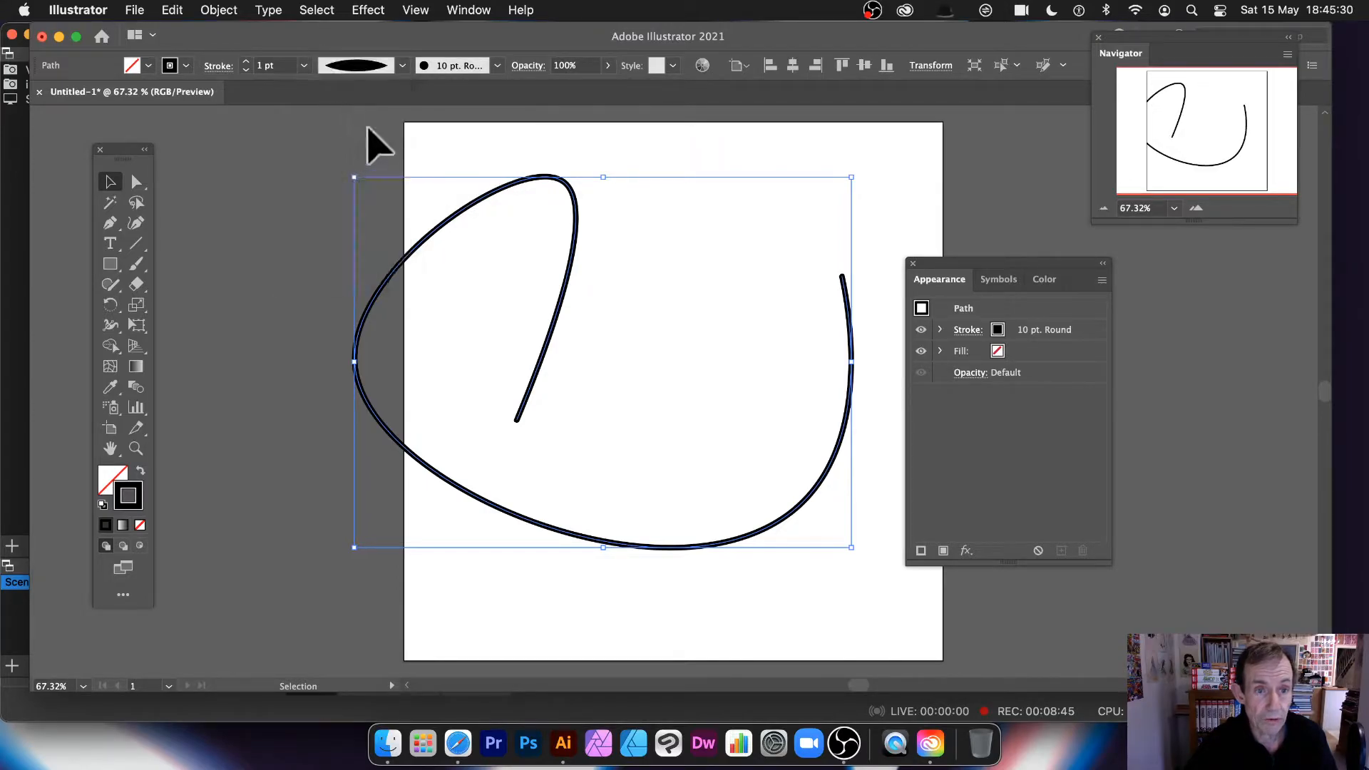
left_click(304, 65)
left_click(325, 291)
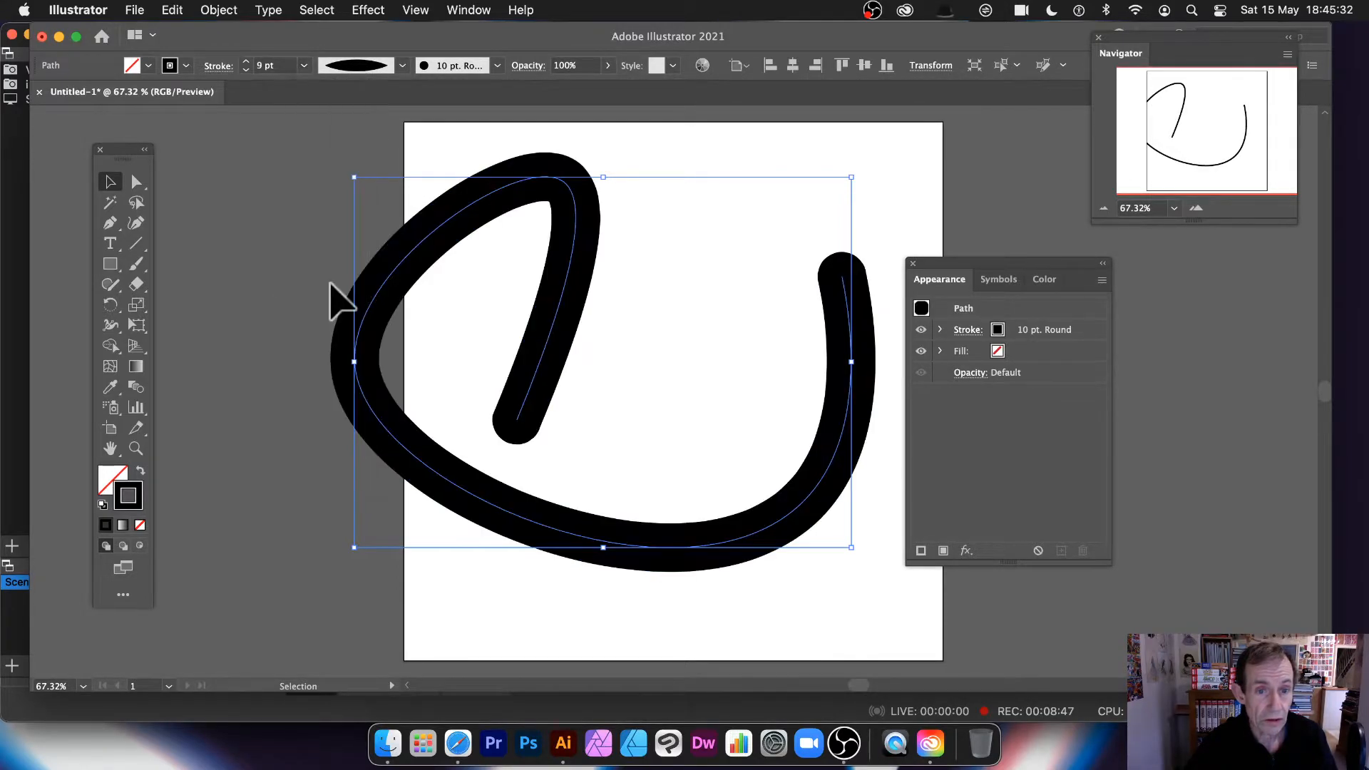
Step: Switch the path's brush to 3 pt. Round
left_click(458, 67)
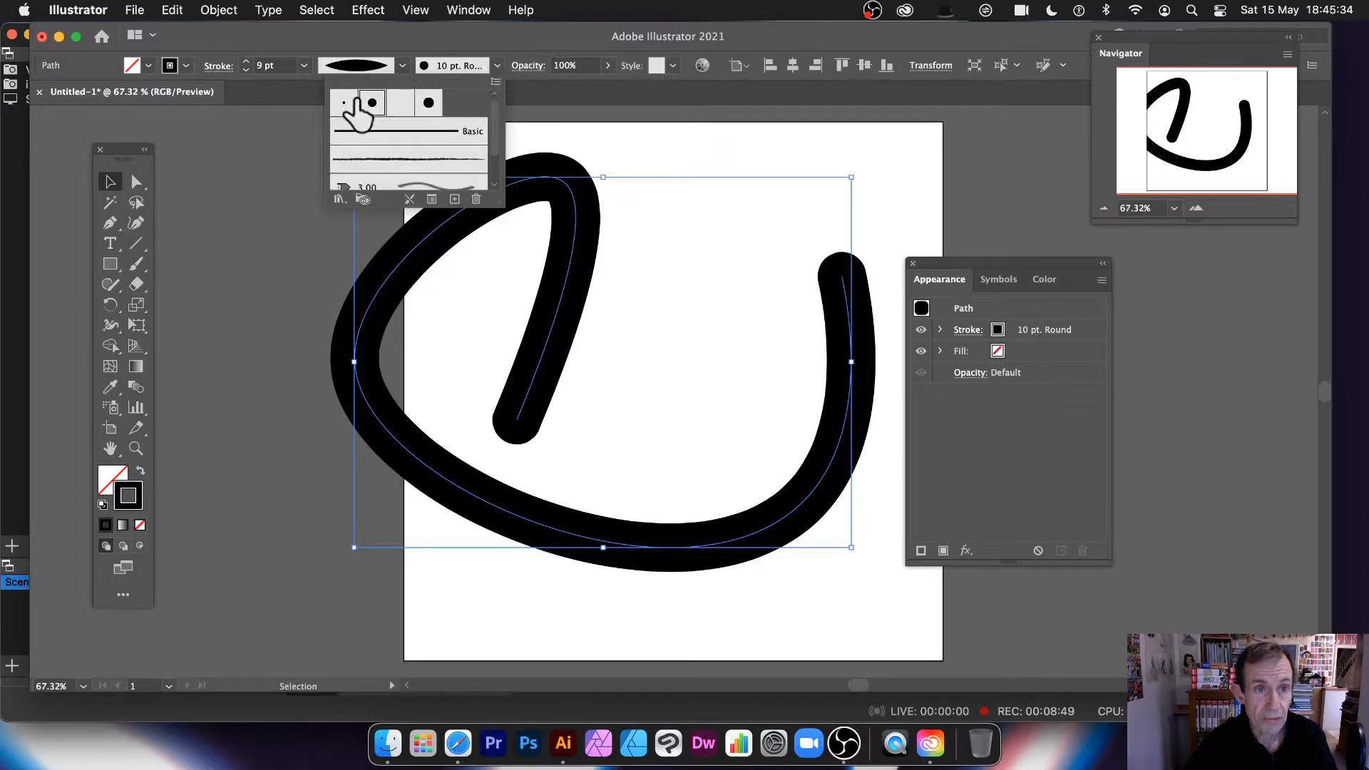
left_click(344, 104)
left_click(514, 41)
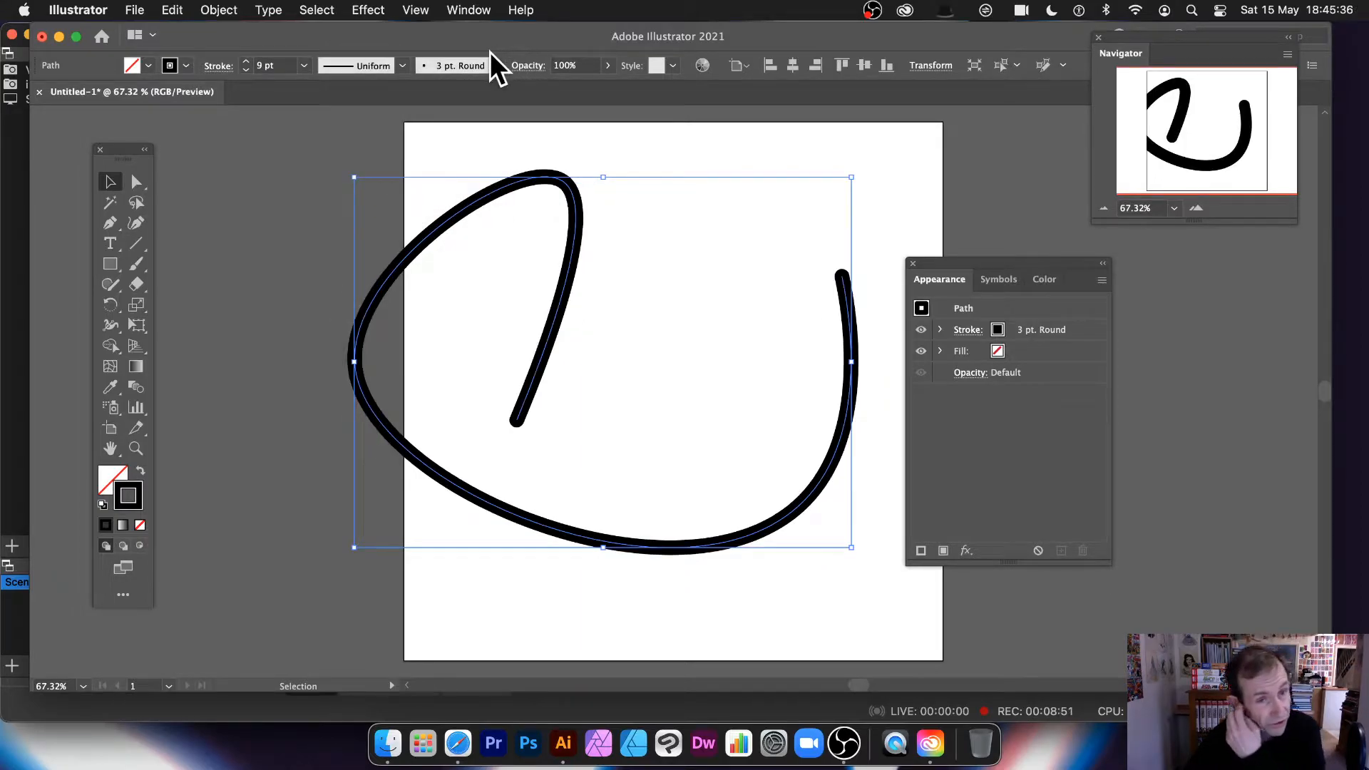
Step: Try scaling the path to a narrower, shorter shape on the artboard, and delete it
left_click_drag(354, 177, 626, 167)
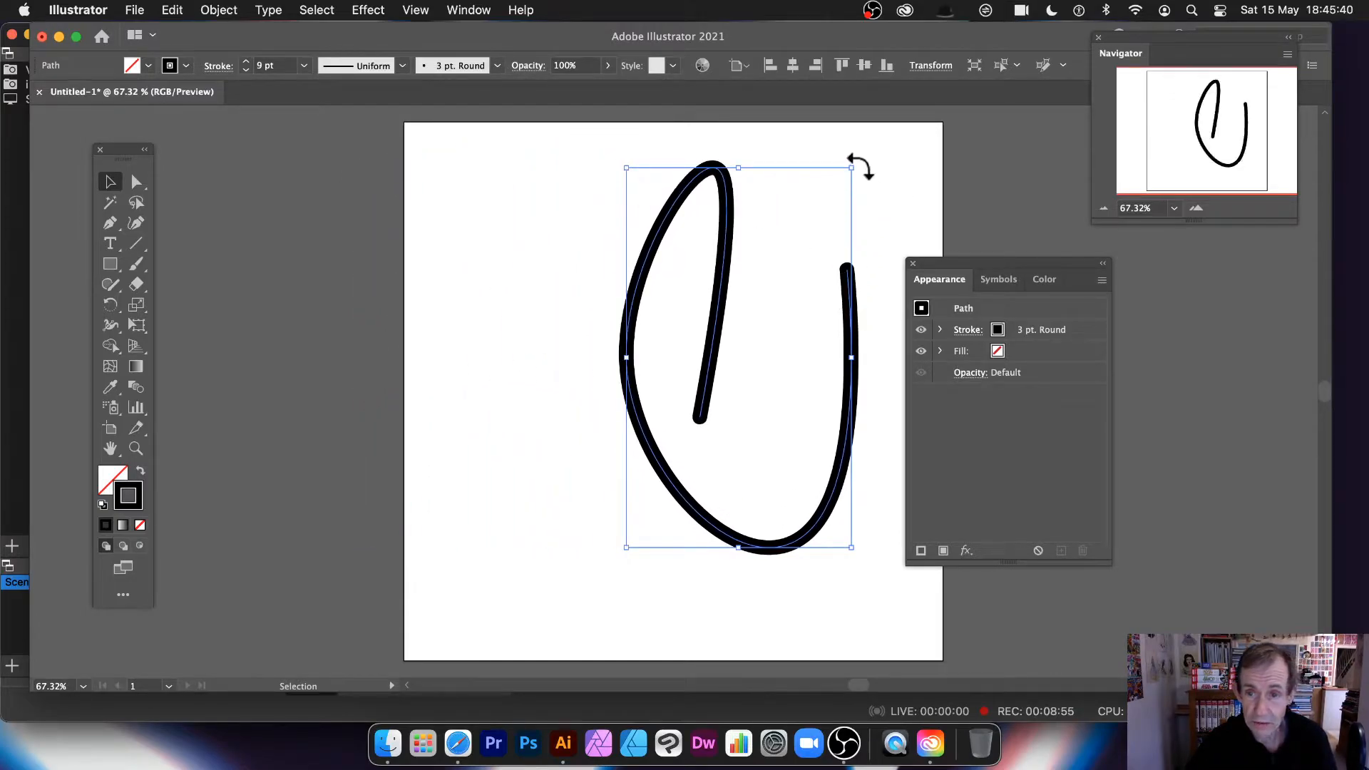
left_click_drag(854, 169, 872, 222)
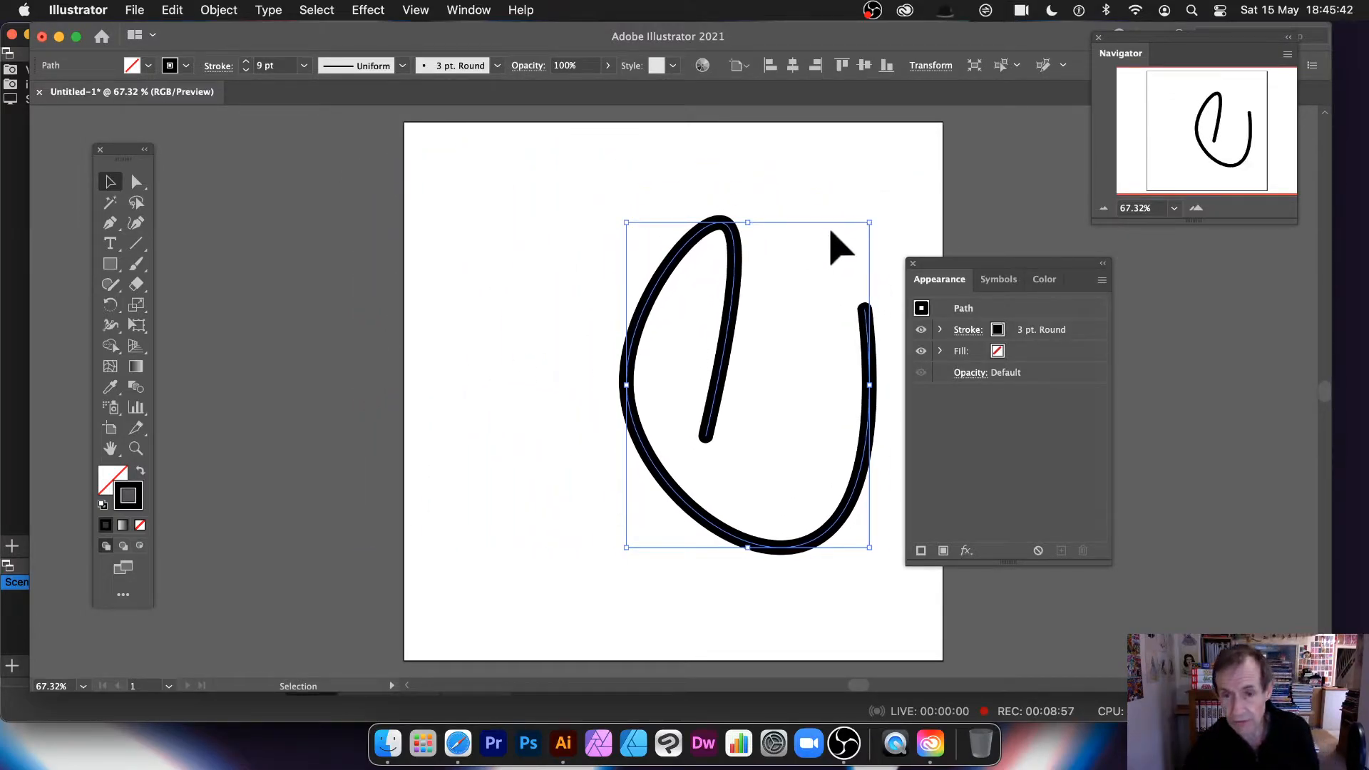
key("Delete")
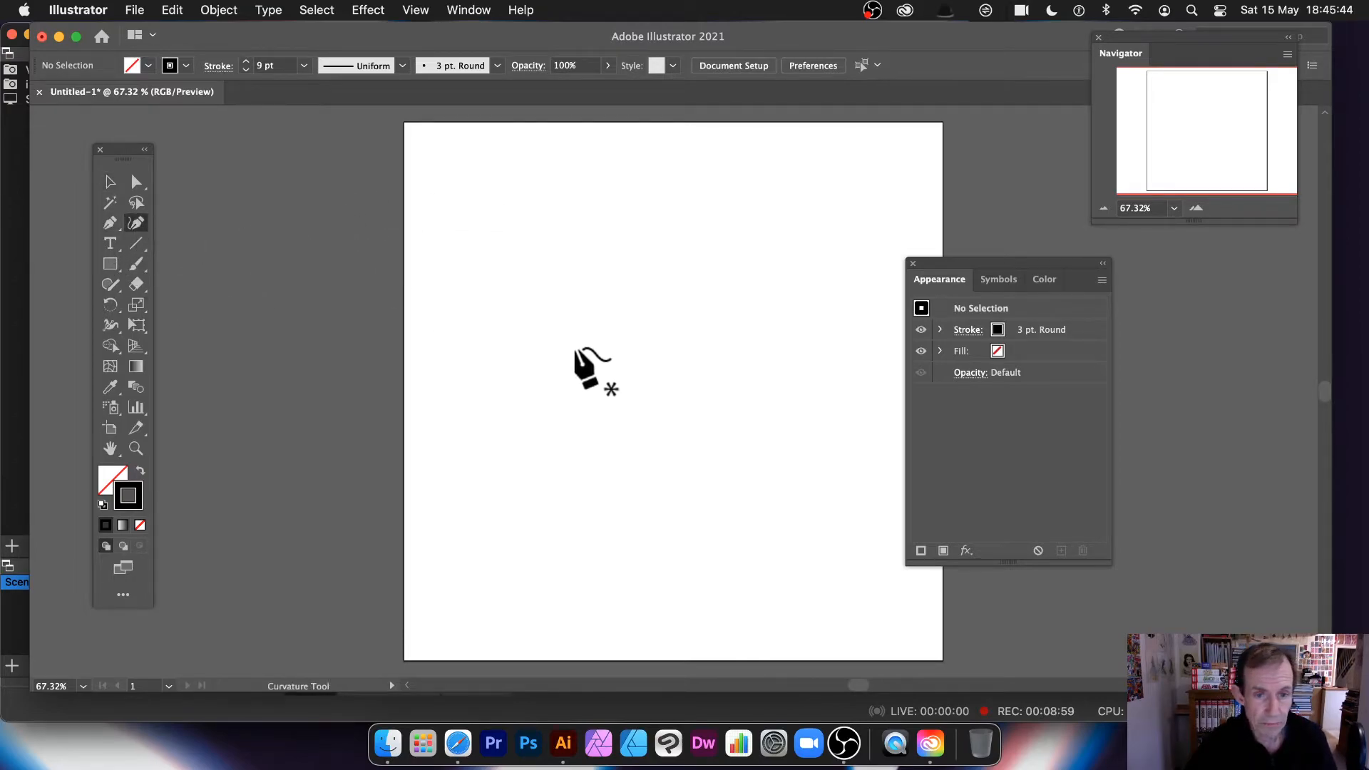
Step: Draw an open four-point S-curve running upward in the artboard's upper half with the Curvature tool
left_click(622, 392)
left_click(656, 325)
left_click(612, 242)
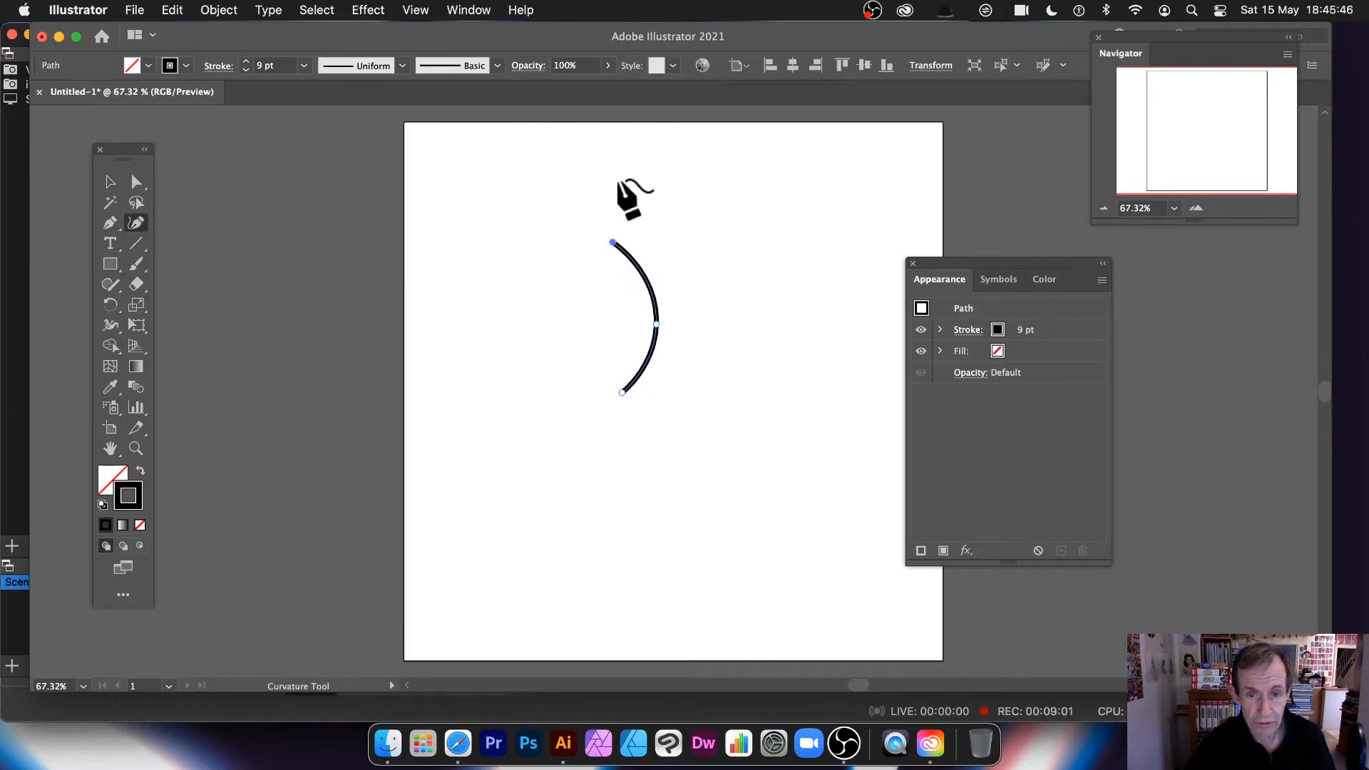
left_click(627, 168)
Step: Create a Radial Repeat from the S-curve, tighten its radius to about 255 px and raise the instances to 40
left_click(110, 183)
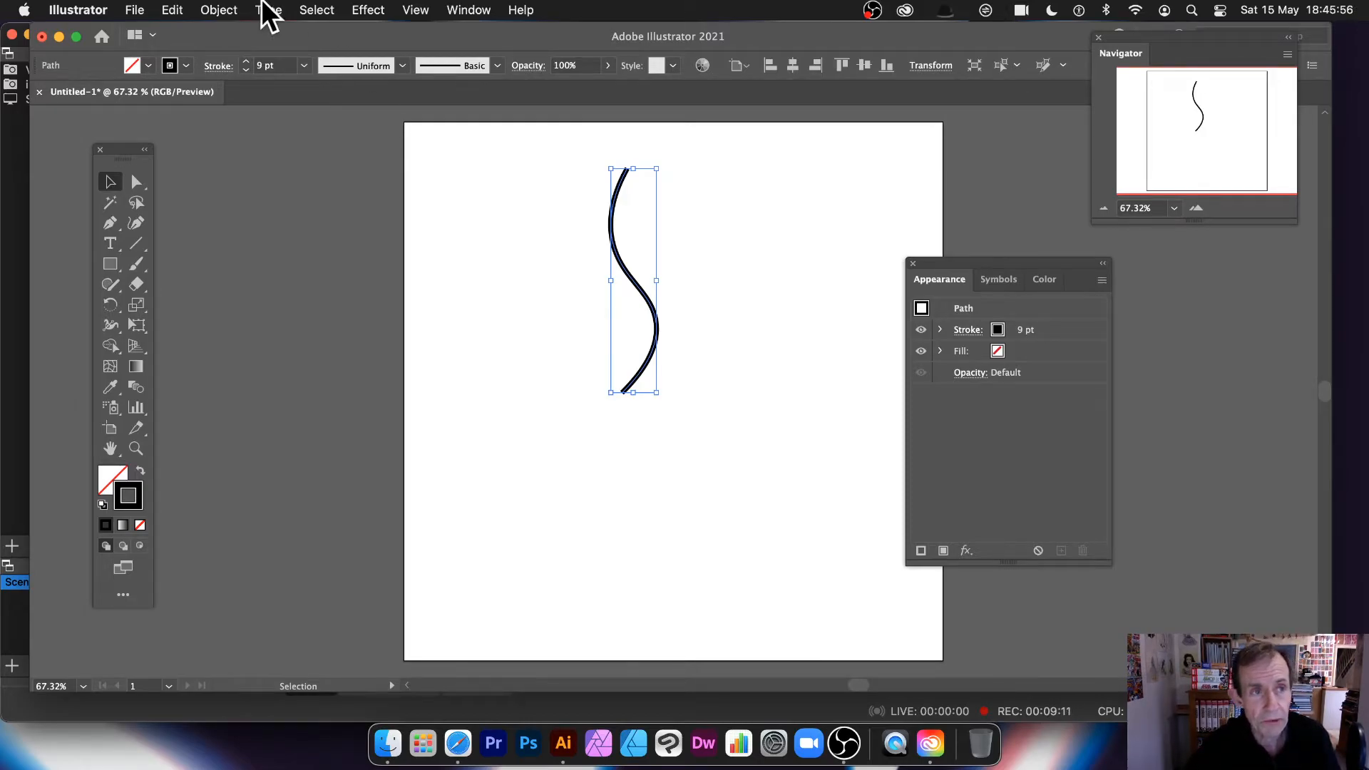
left_click(220, 9)
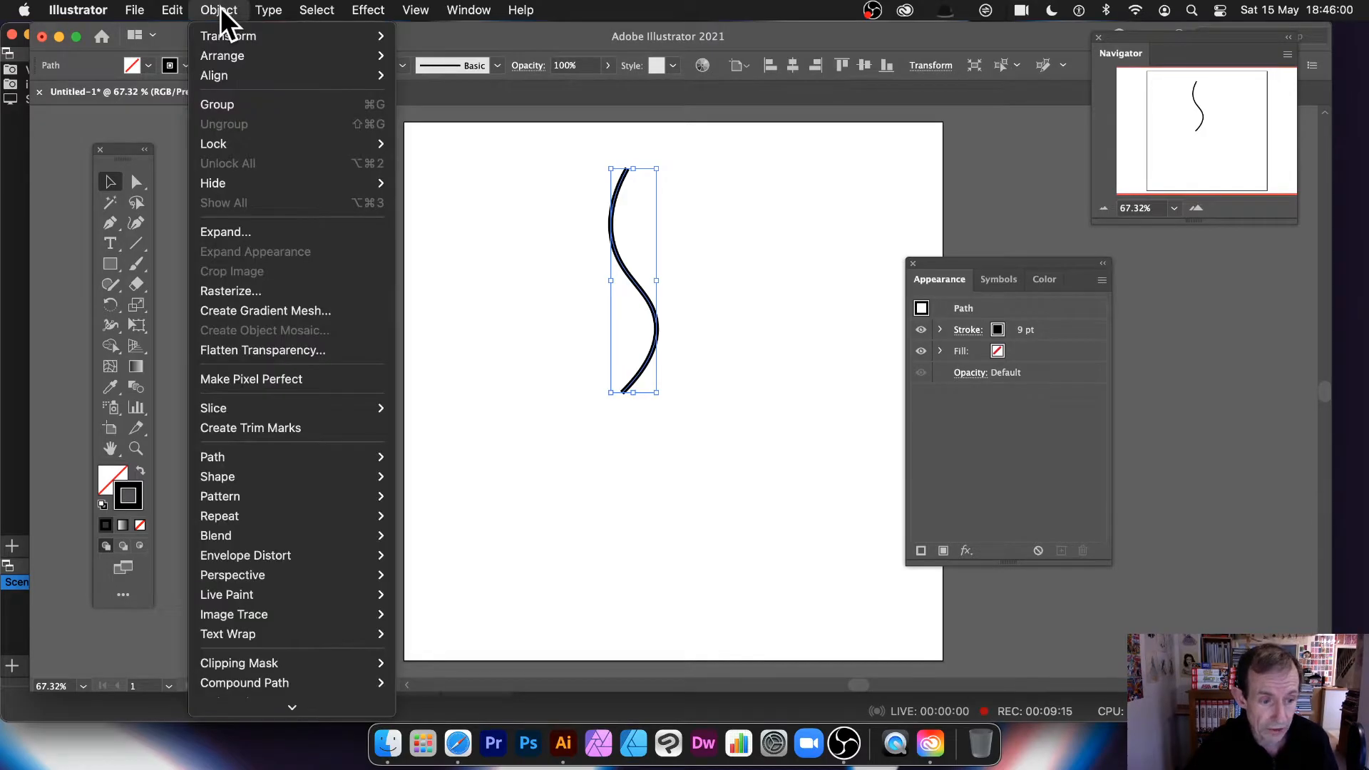
mouse_move(276, 516)
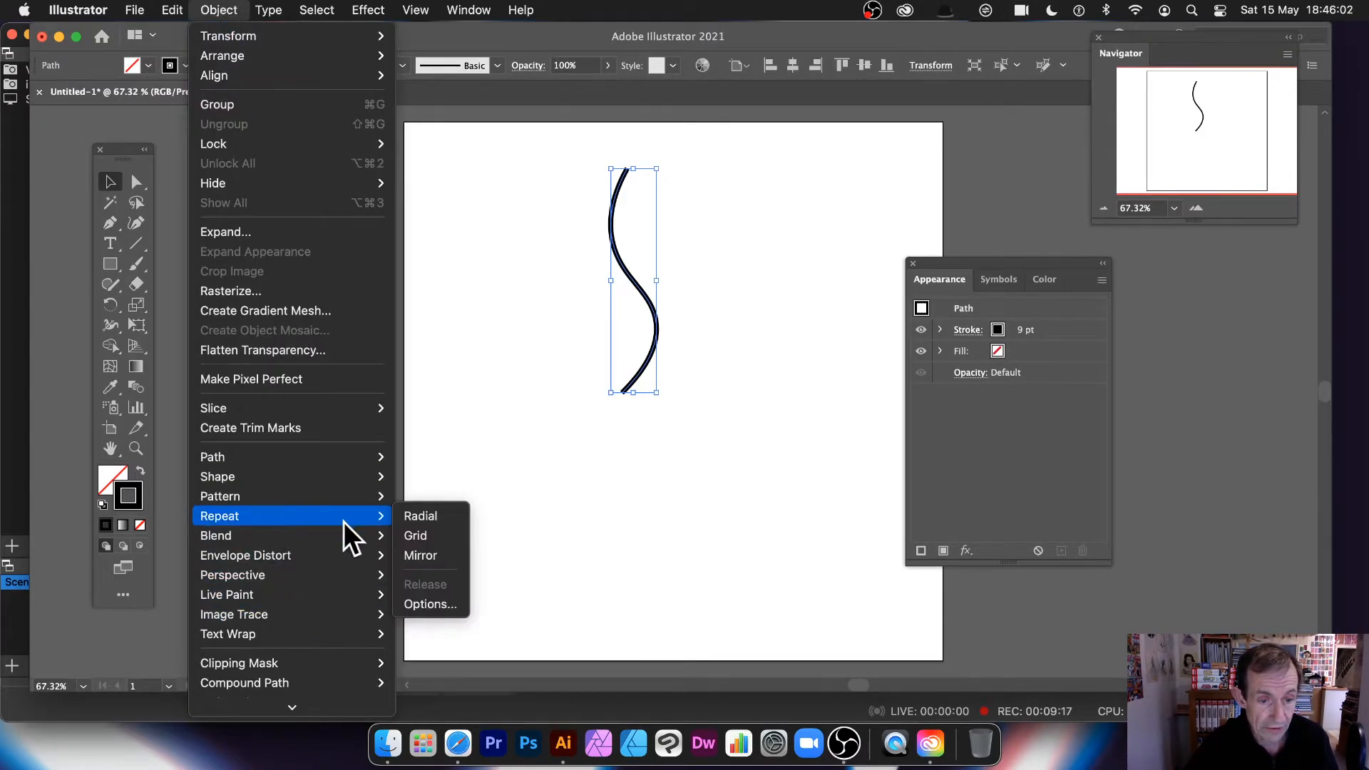
left_click(448, 513)
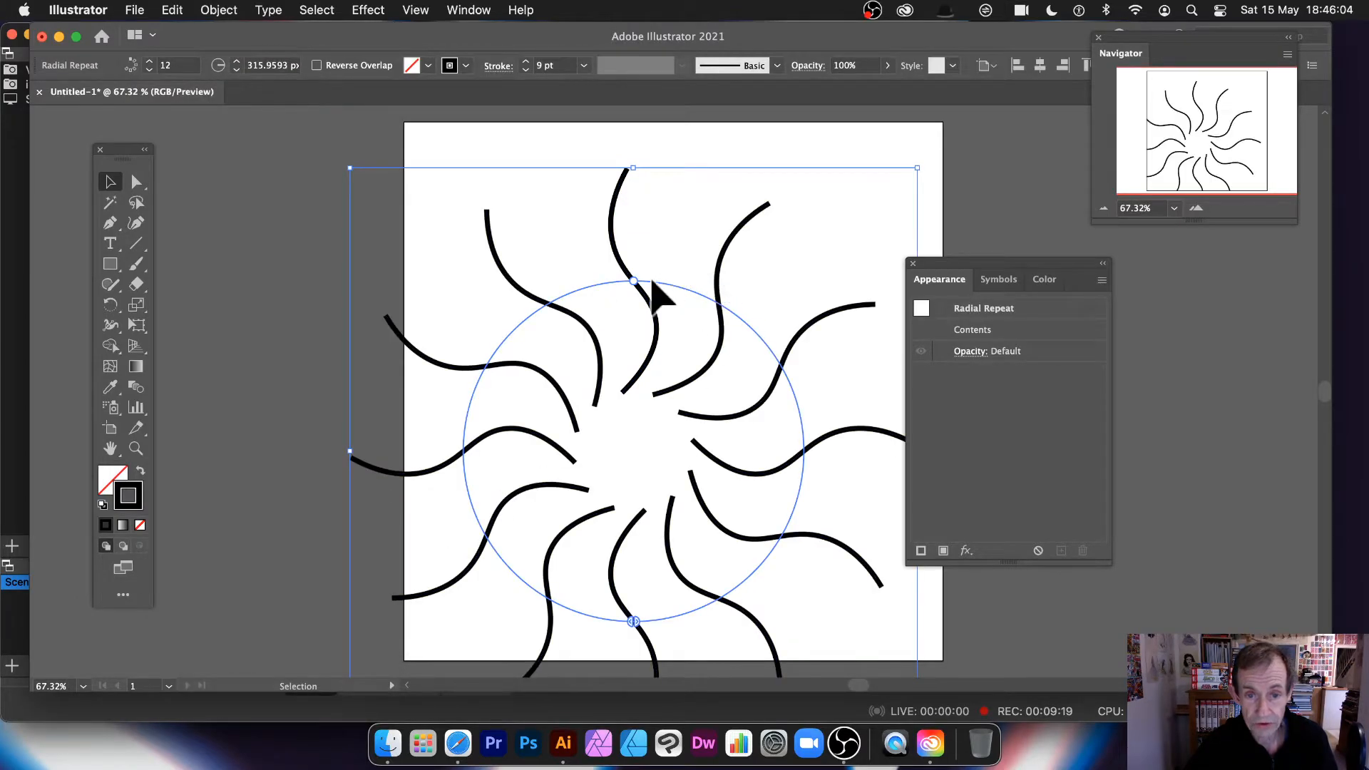
left_click_drag(635, 281, 558, 338)
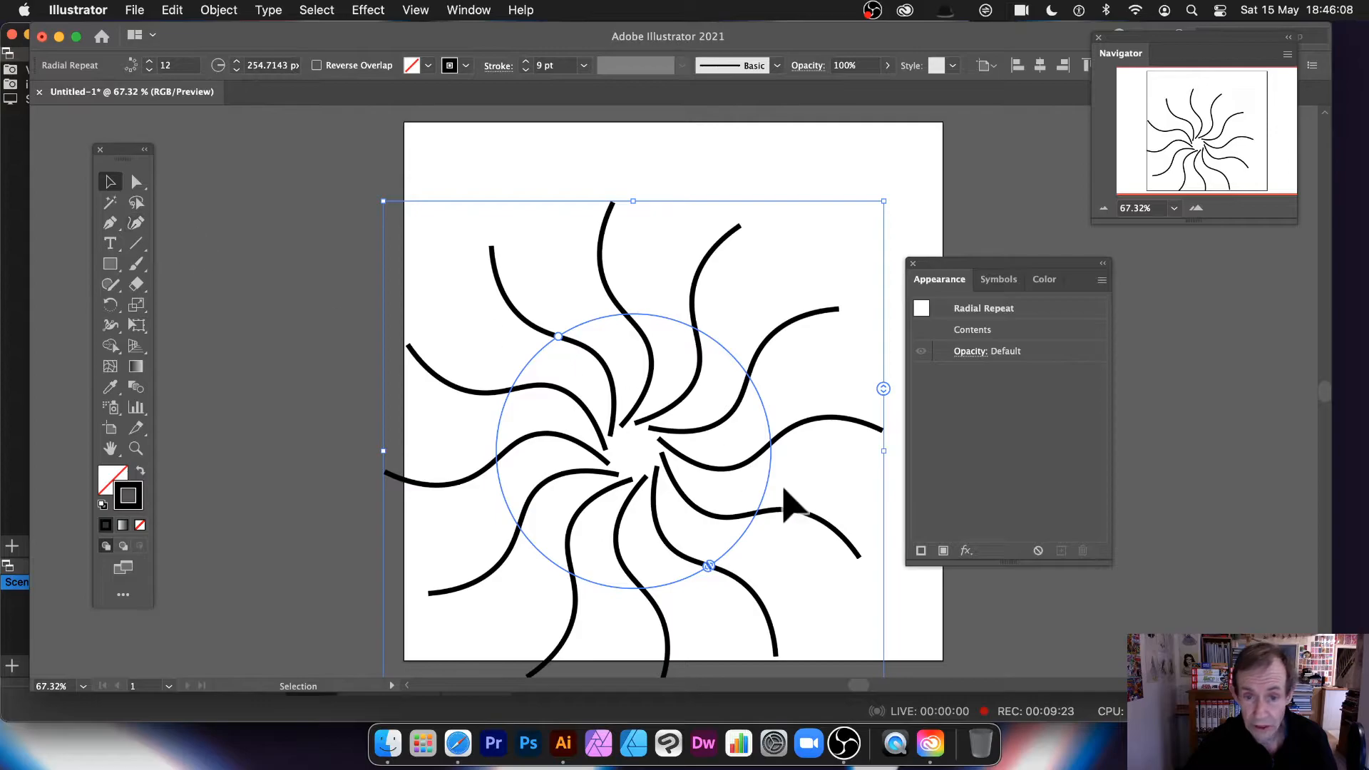
left_click_drag(882, 390, 870, 159)
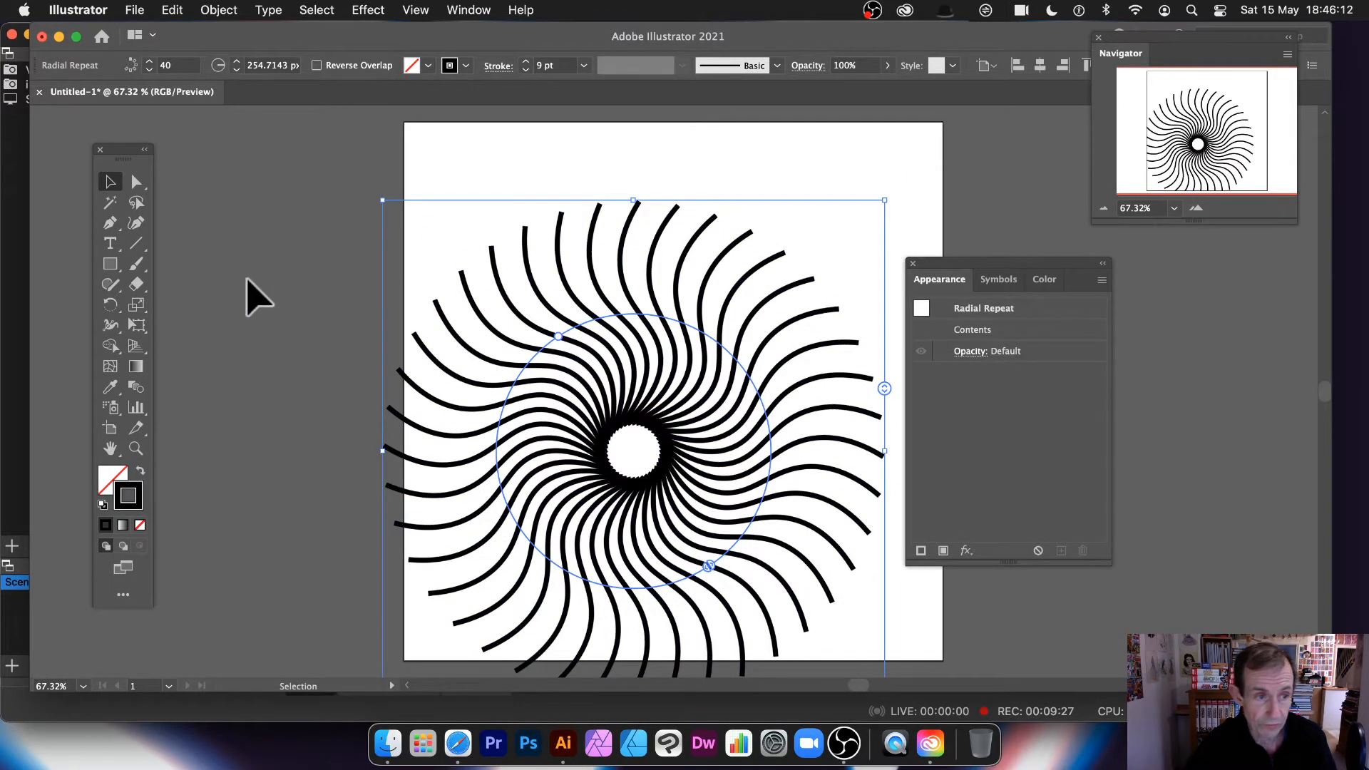
Step: Isolate the path inside the radial repeat, enlarge it and rotate it slightly
double_click(688, 389)
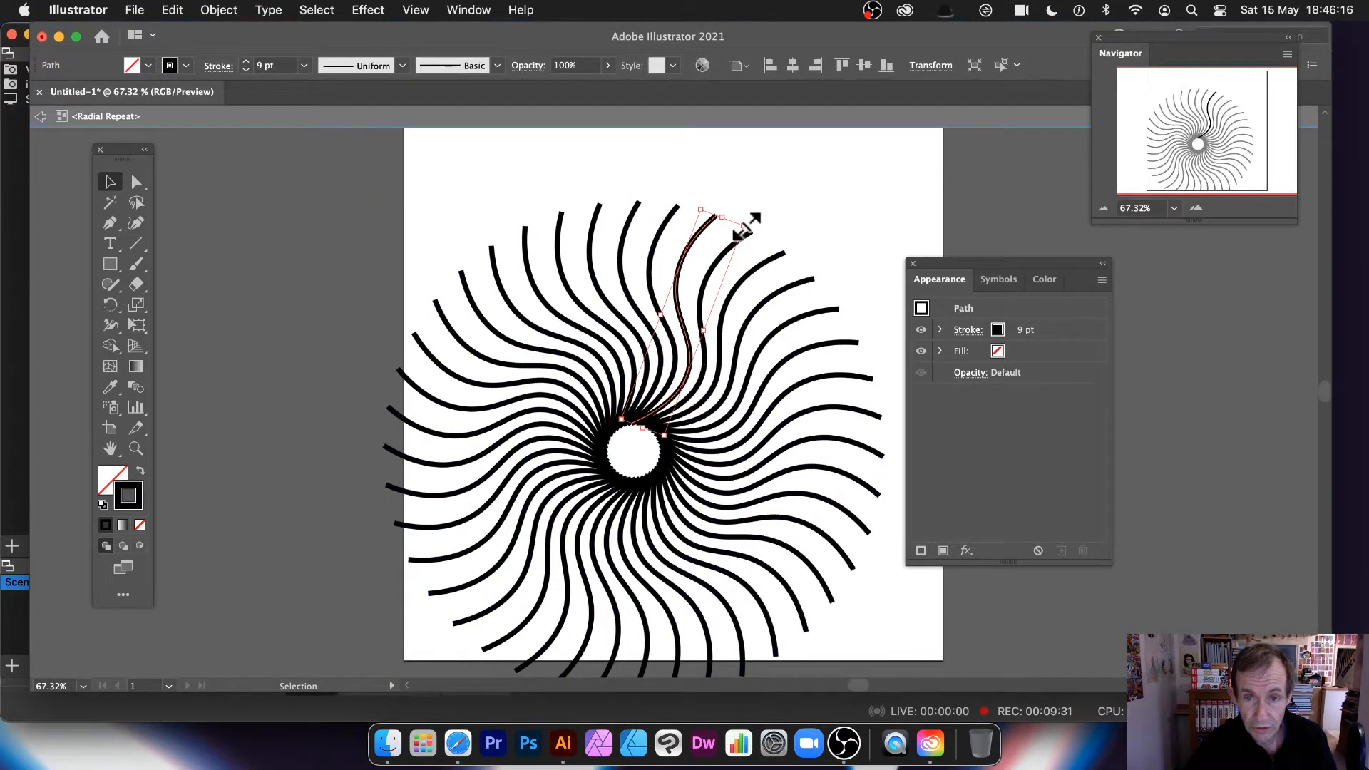
left_click_drag(729, 225, 819, 220)
left_click_drag(757, 180, 725, 191)
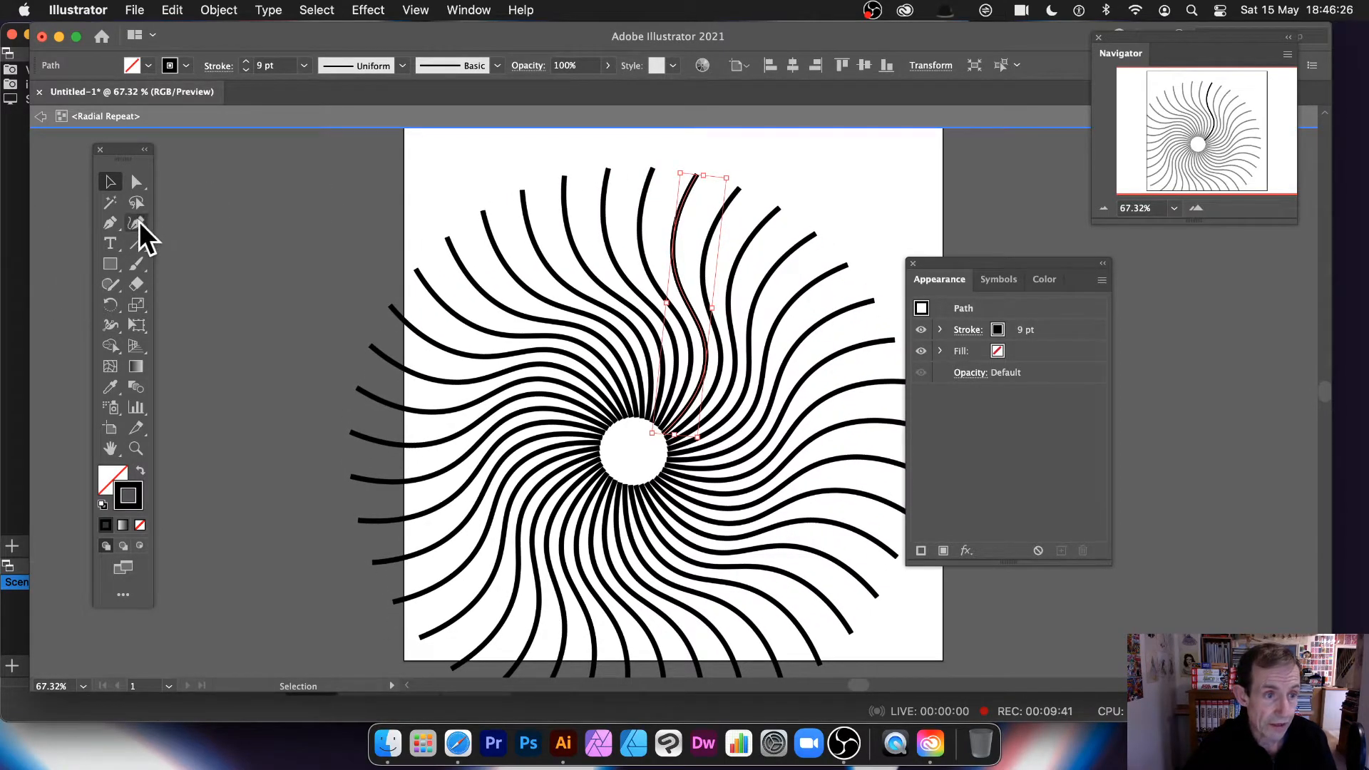
Step: Reshape the isolated path with the Curvature tool, moving its outer end past the artboard's left edge and both middle points leftward, and exit isolation
left_click_drag(698, 173, 932, 204)
left_click_drag(977, 259, 1168, 293)
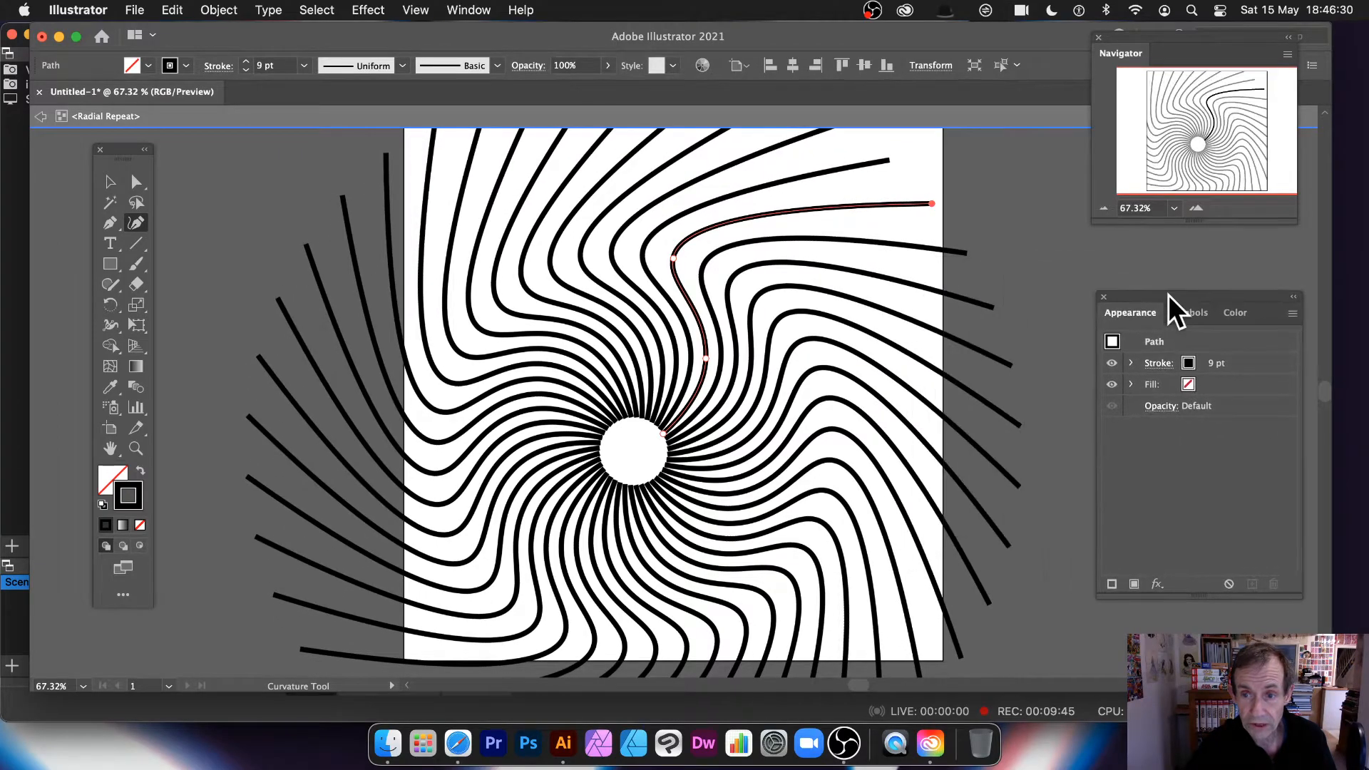
left_click_drag(932, 204, 385, 204)
mouse_move(701, 357)
left_mouse_down()
mouse_move(660, 348)
mouse_move(749, 367)
mouse_move(565, 355)
mouse_move(604, 352)
left_mouse_up()
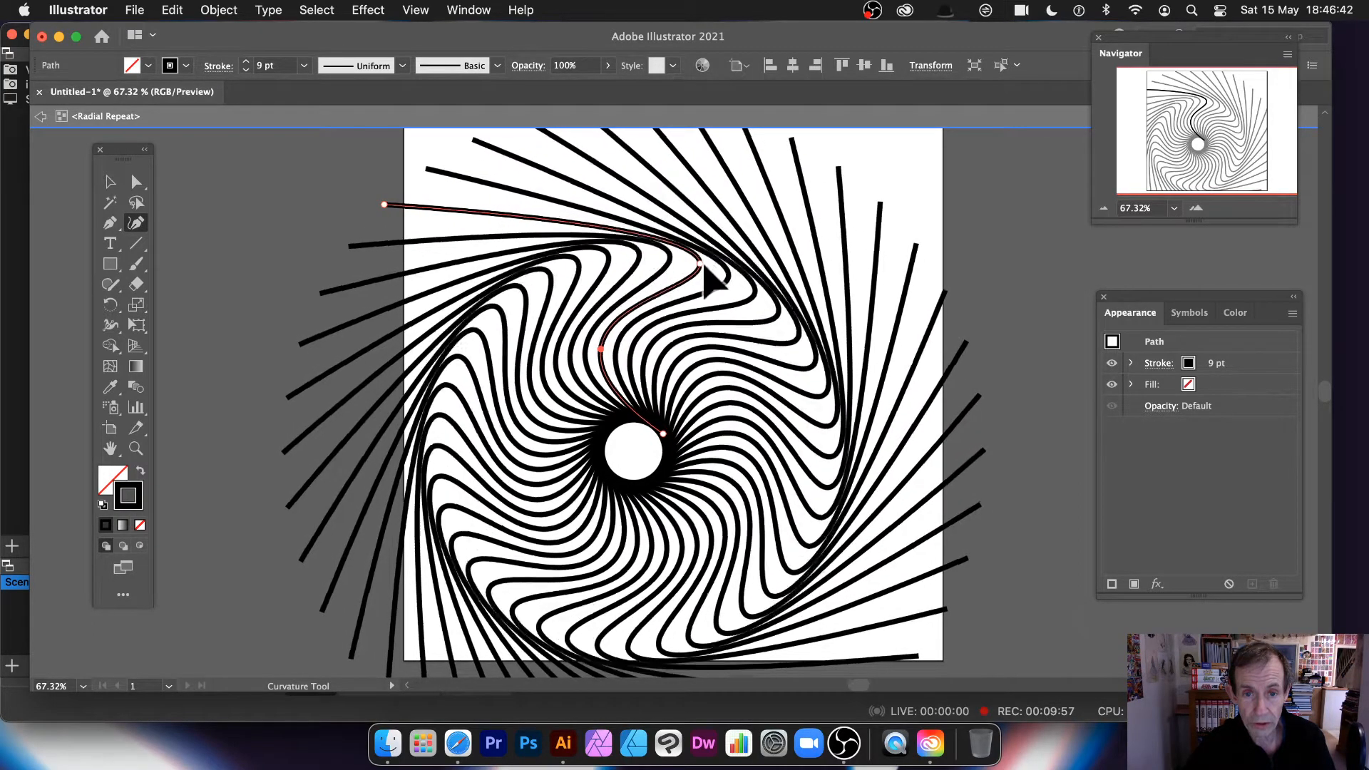
left_click_drag(673, 272, 536, 339)
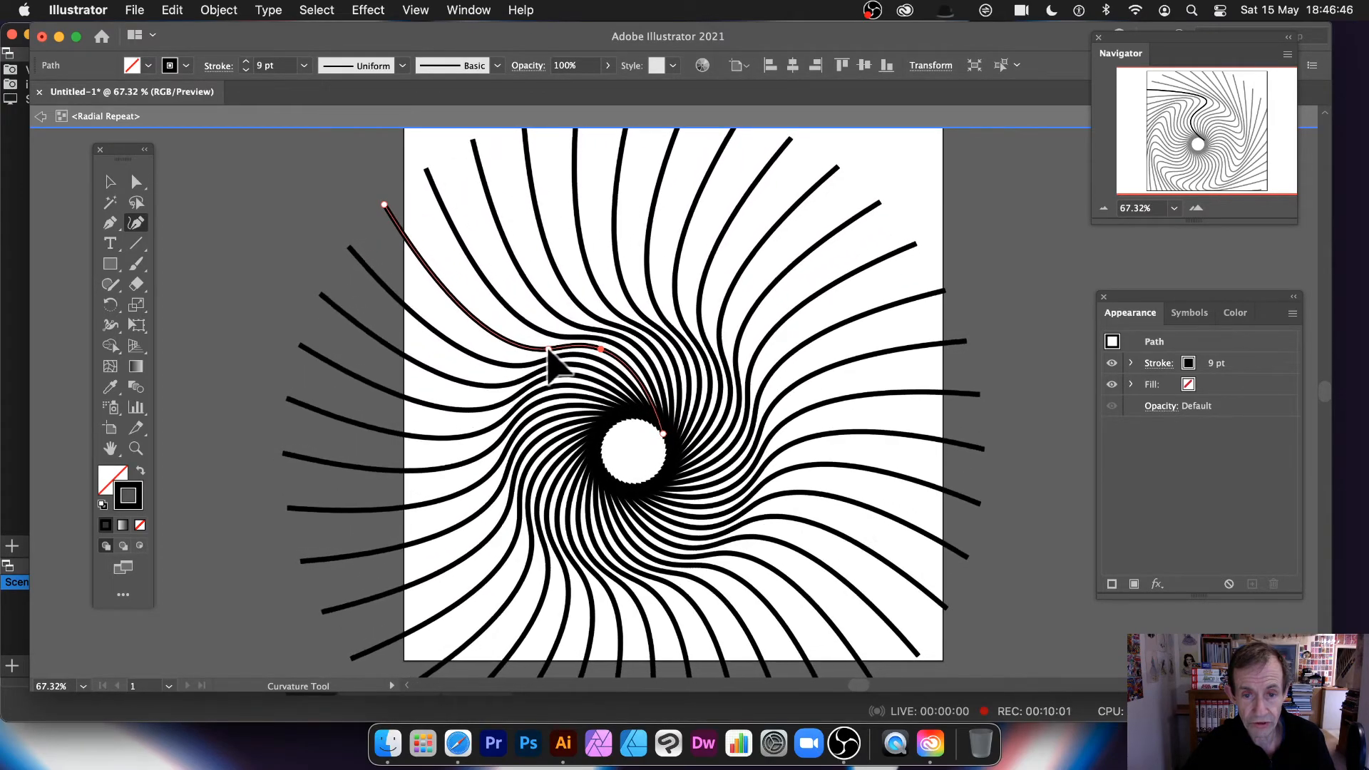
left_click(41, 116)
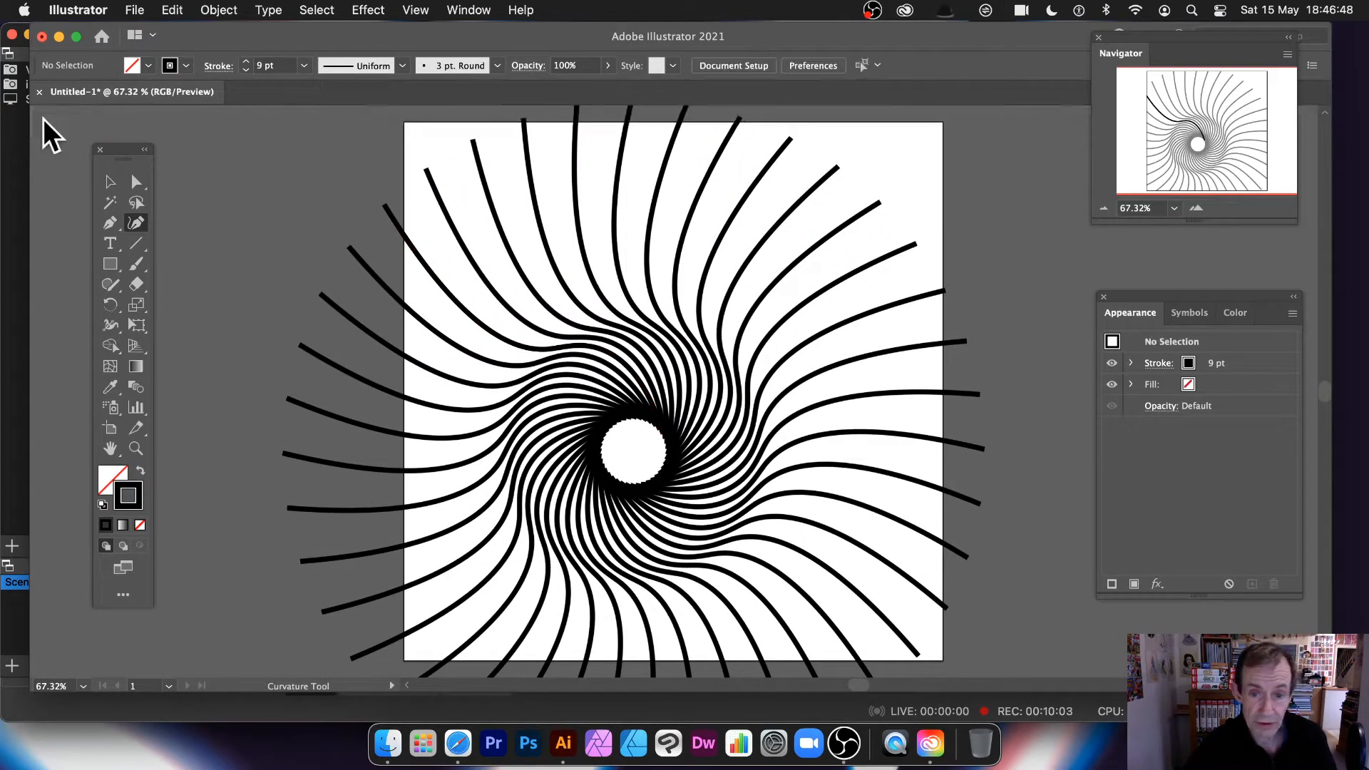
Step: Reposition the radial repeat over the artboard, scale it down to a radius of about 211 px, and delete it
left_click(110, 181)
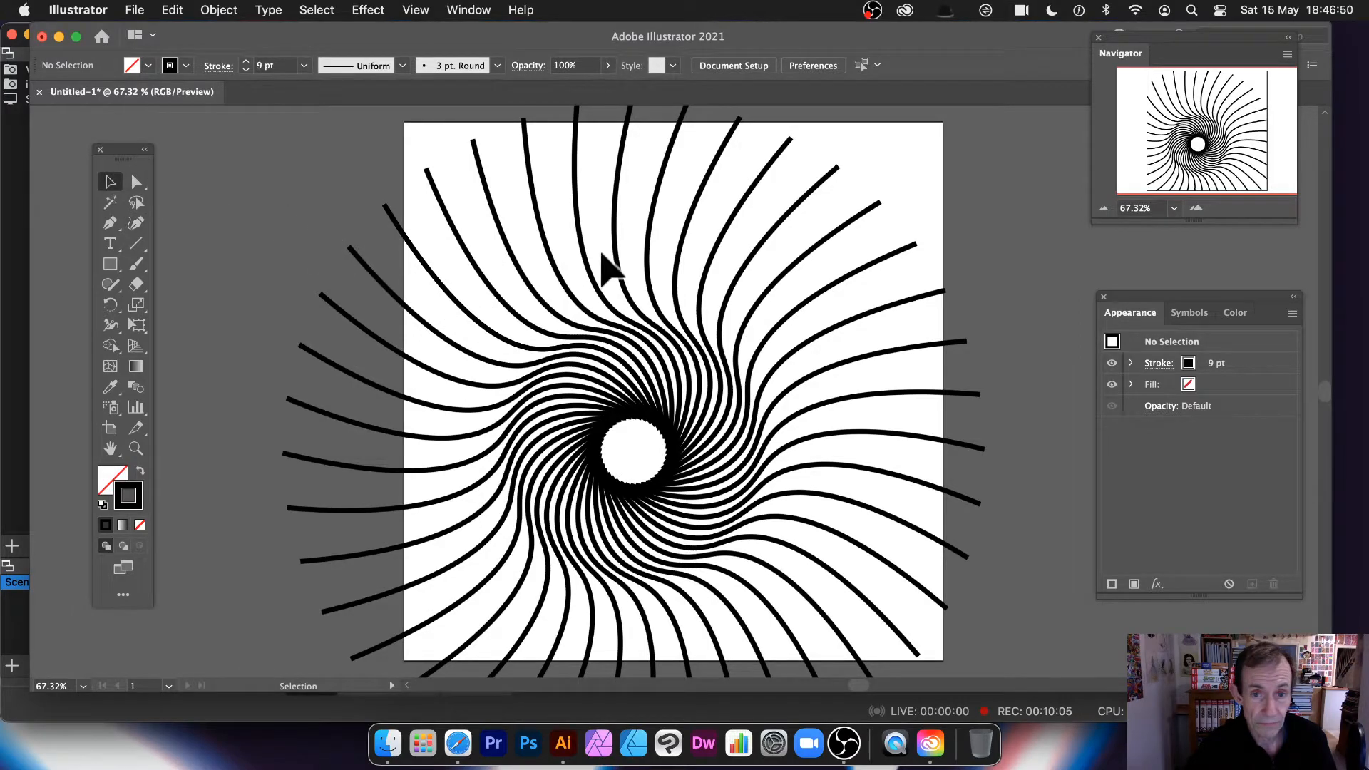
left_click(790, 374)
left_click_drag(397, 361, 512, 401)
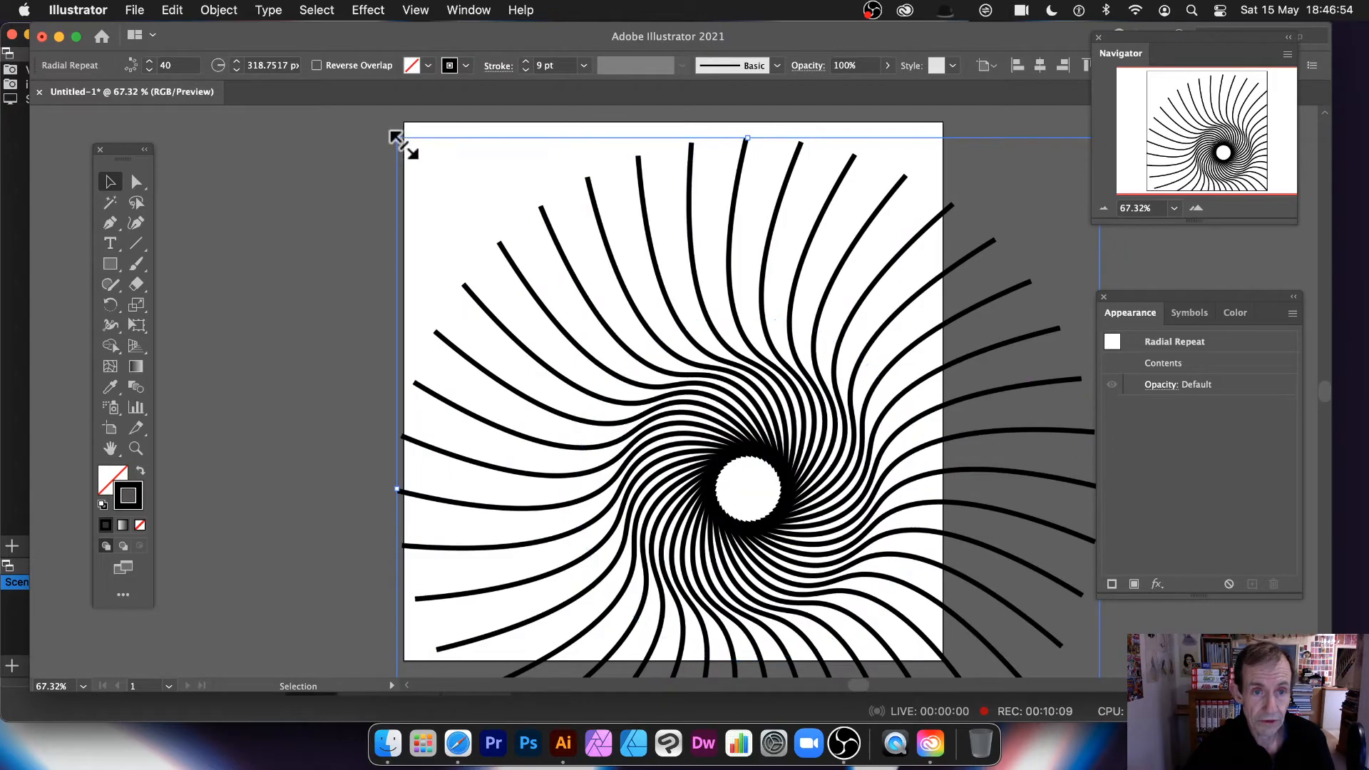
left_click_drag(397, 137, 635, 321)
left_click_drag(849, 558, 784, 495)
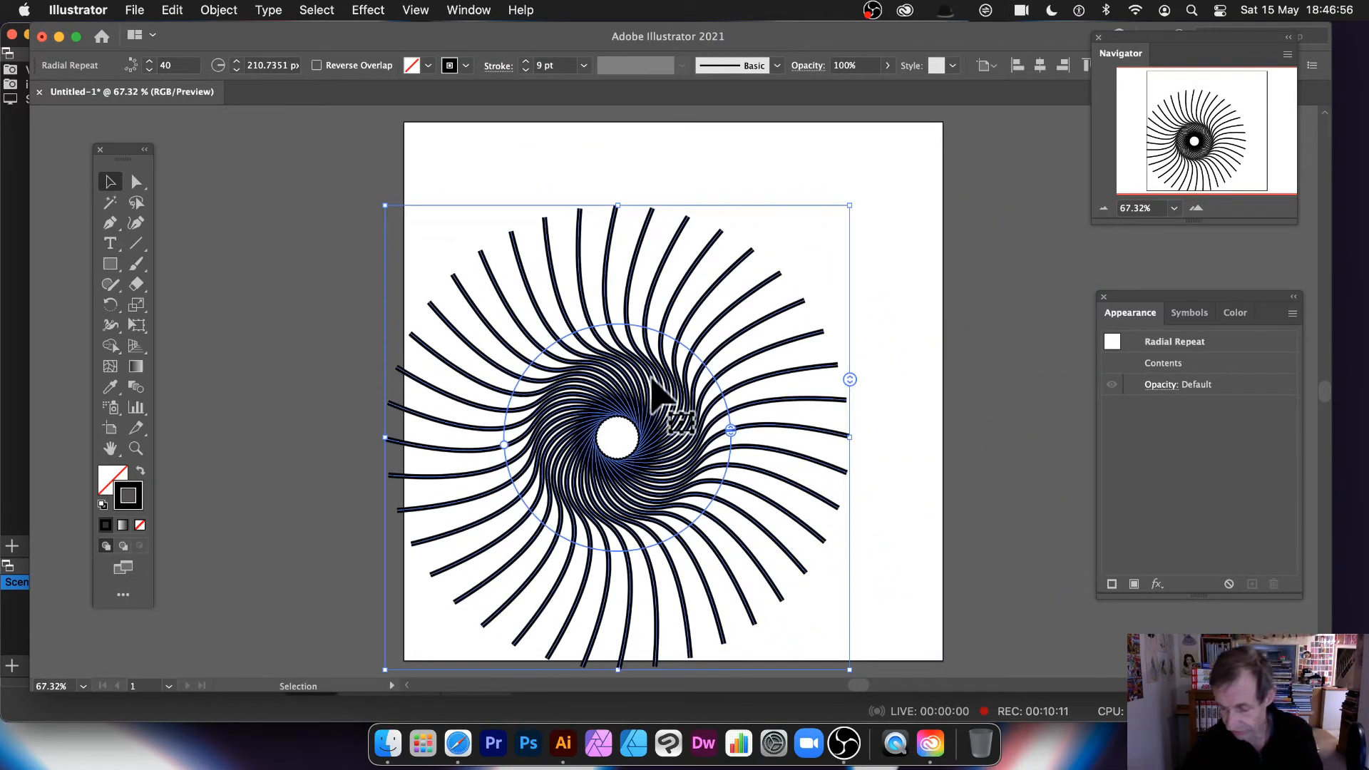
key("Delete")
Step: Draw an open five-point curve with the Curvature tool, arching up, dipping mid-artboard and rising toward the upper right
left_click(134, 223)
left_click(599, 397)
left_click(622, 276)
left_click(704, 349)
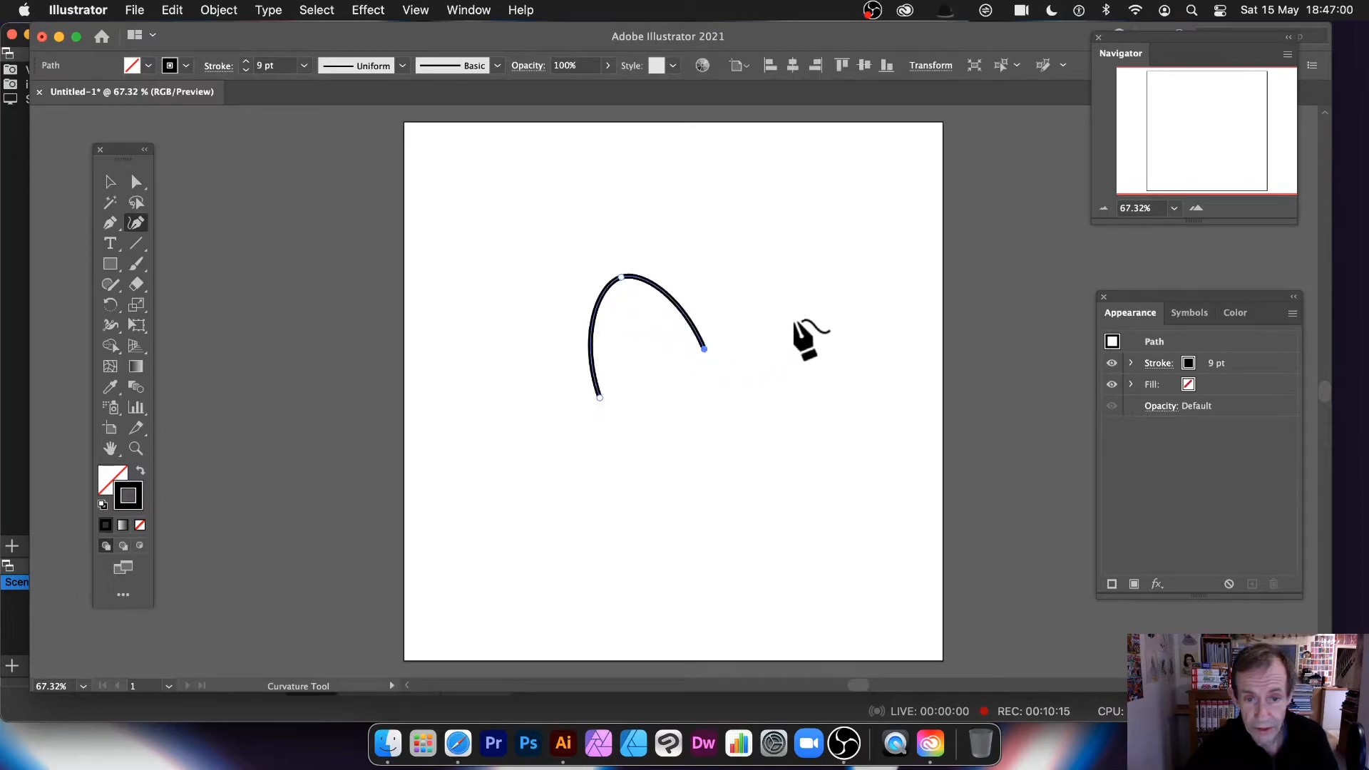
left_click(795, 290)
left_click(840, 206)
Step: Apply the symmetrical lens-shaped width profile to the curve and set its stroke to 14 pt
left_click(109, 183)
left_click(392, 66)
left_click(358, 118)
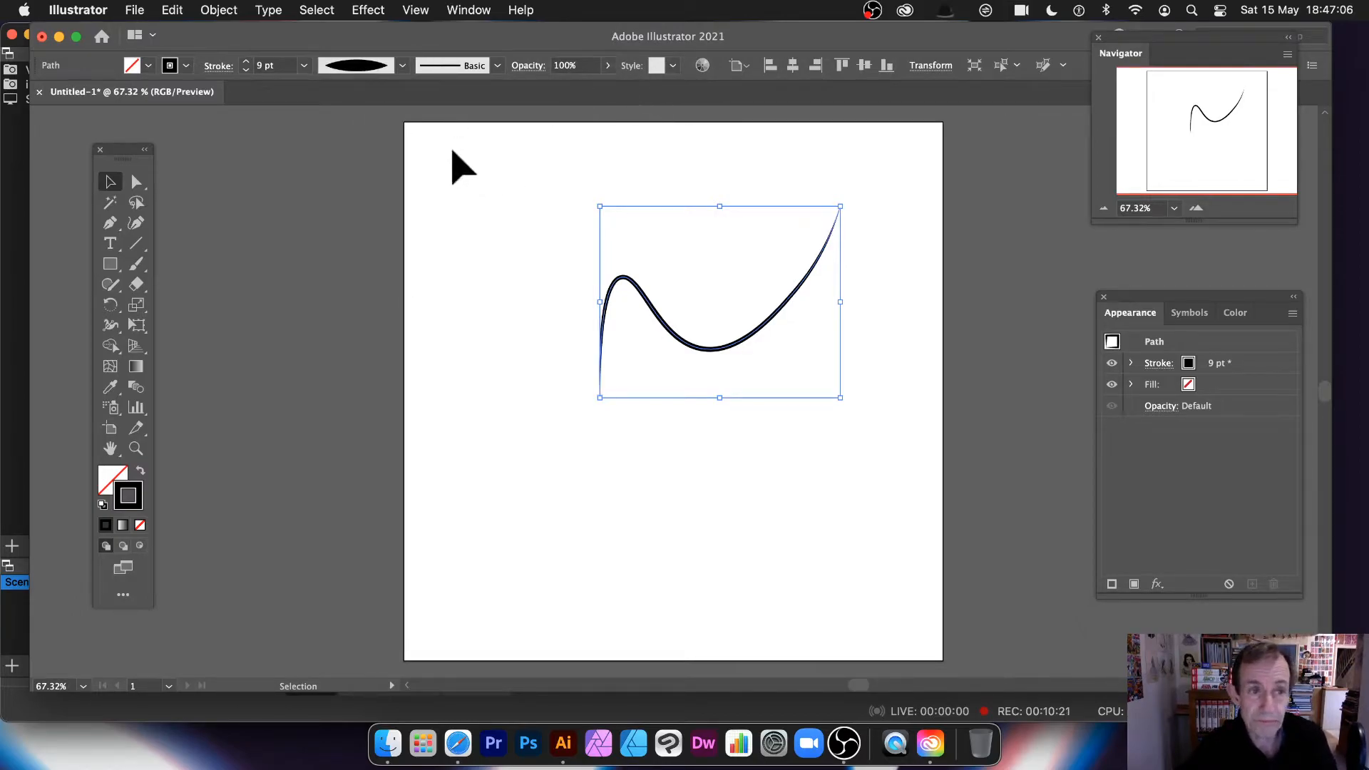
left_click(304, 65)
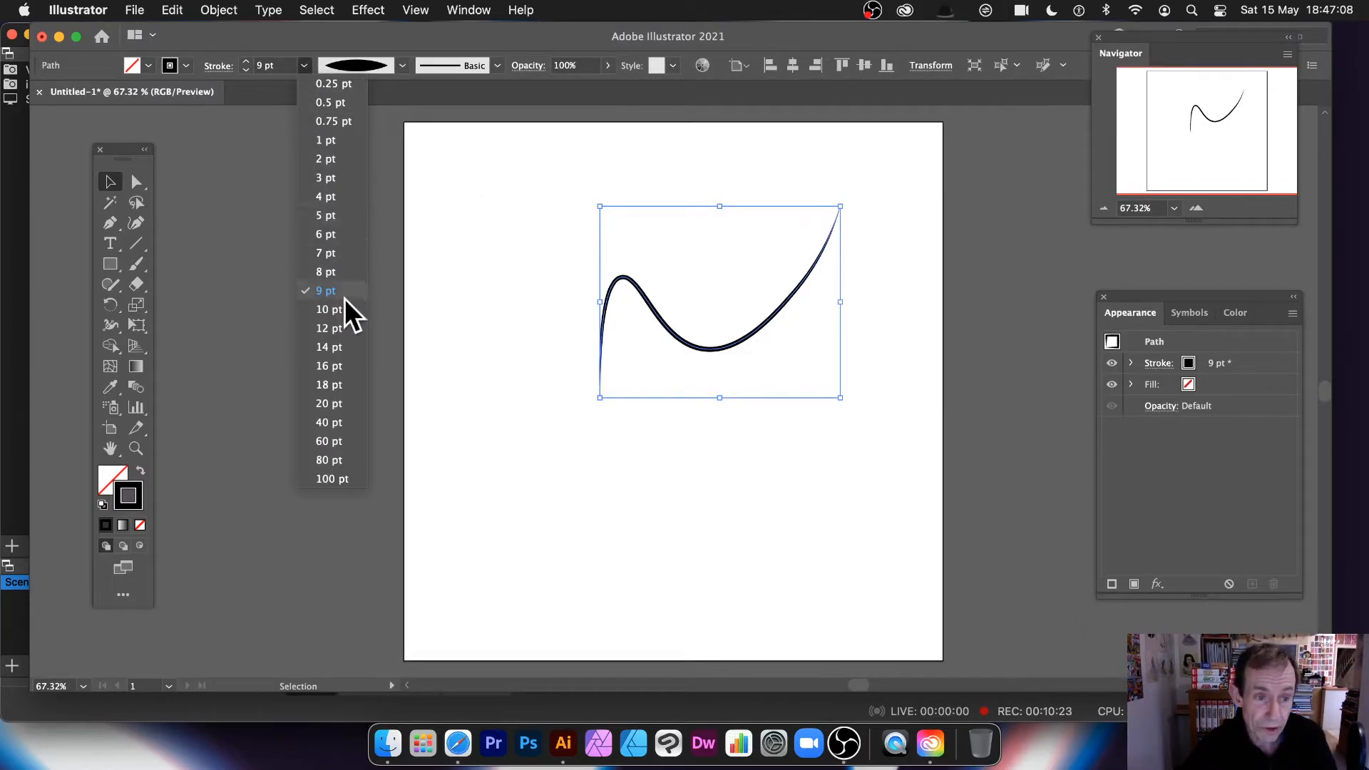
left_click(325, 347)
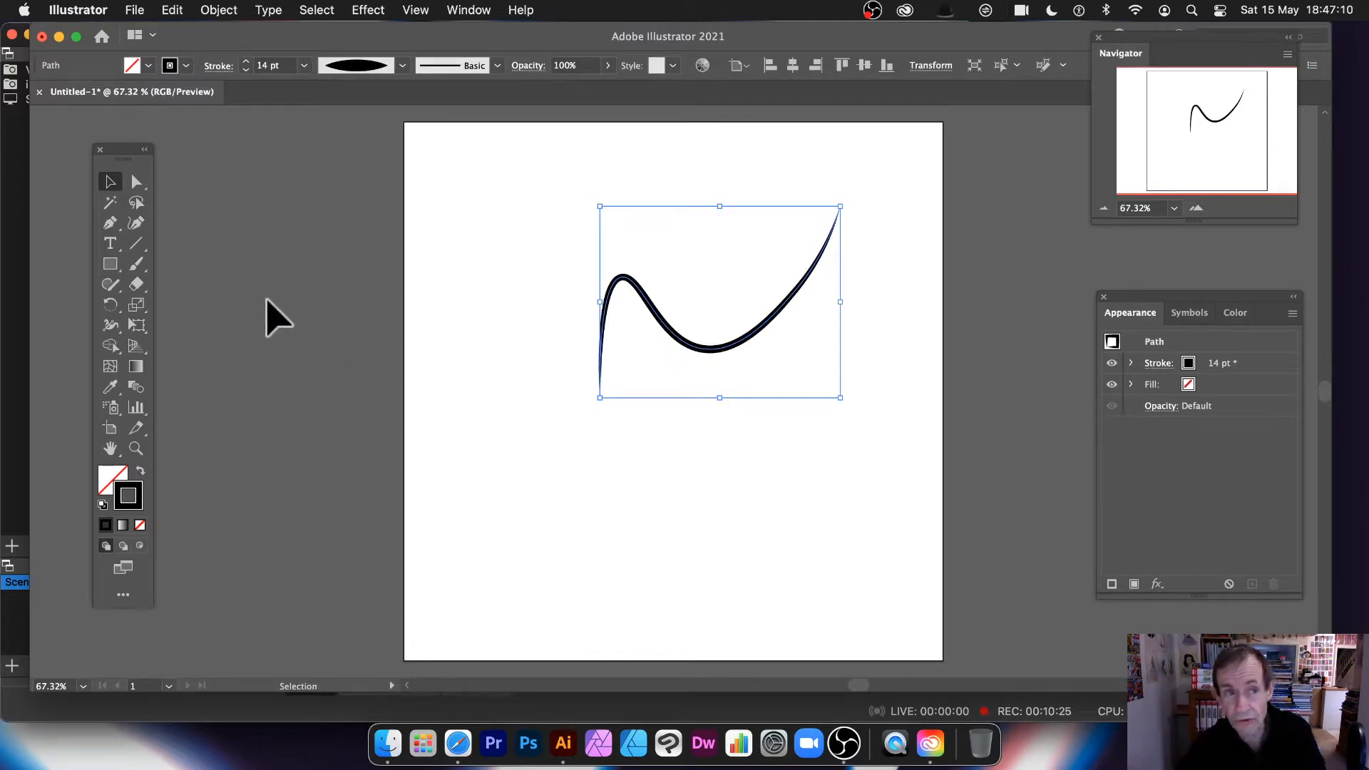
Step: Move the curve toward the artboard's left side and save it as a dynamic movie clip symbol named New Symbol
left_click_drag(734, 346, 661, 357)
left_click(1196, 313)
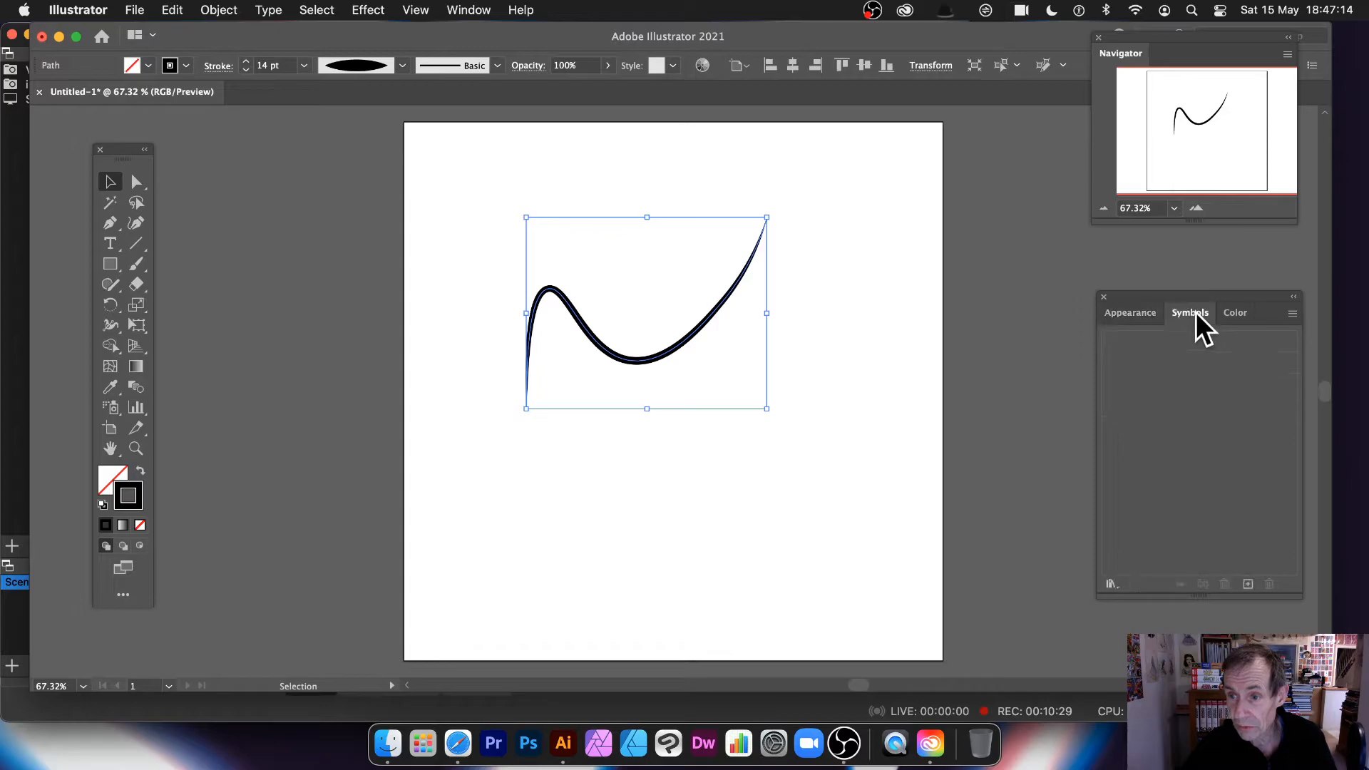
left_click_drag(1206, 293, 1012, 233)
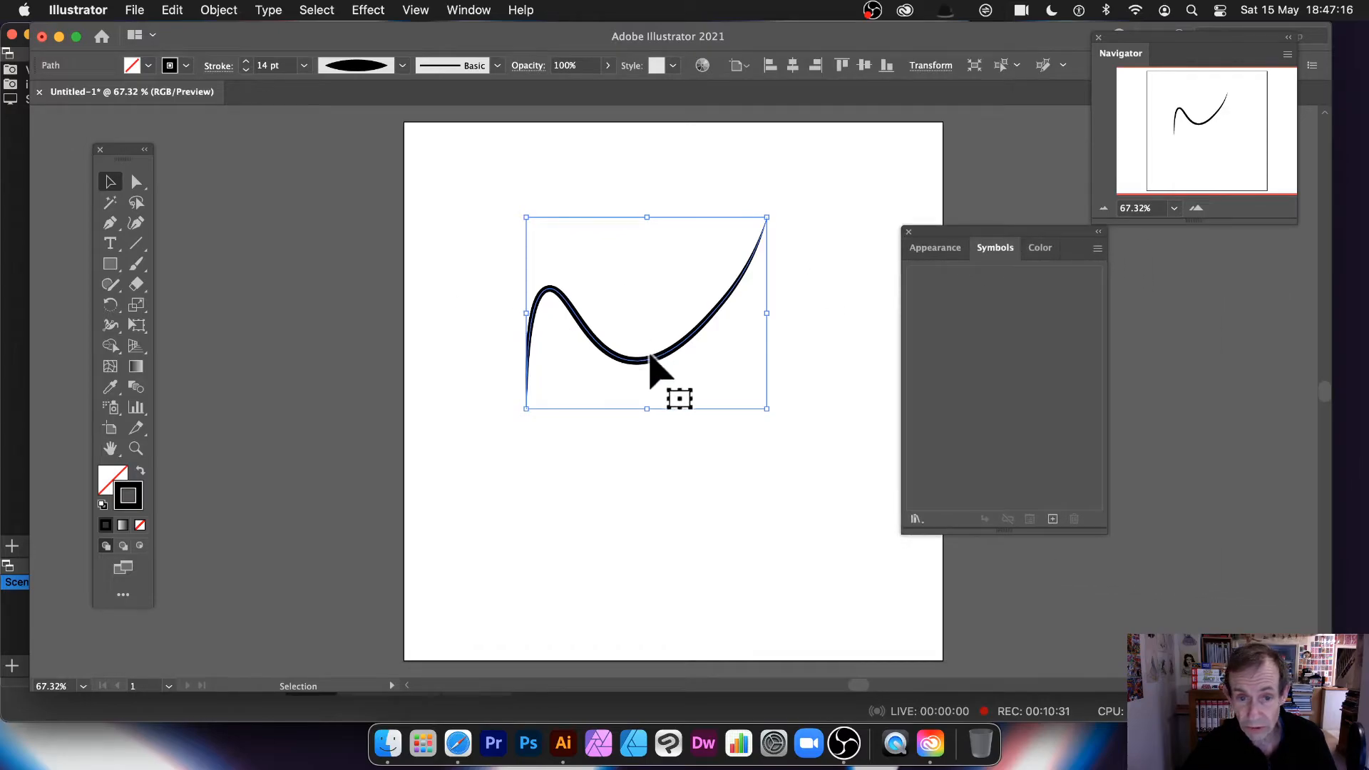
left_click_drag(651, 360, 957, 361)
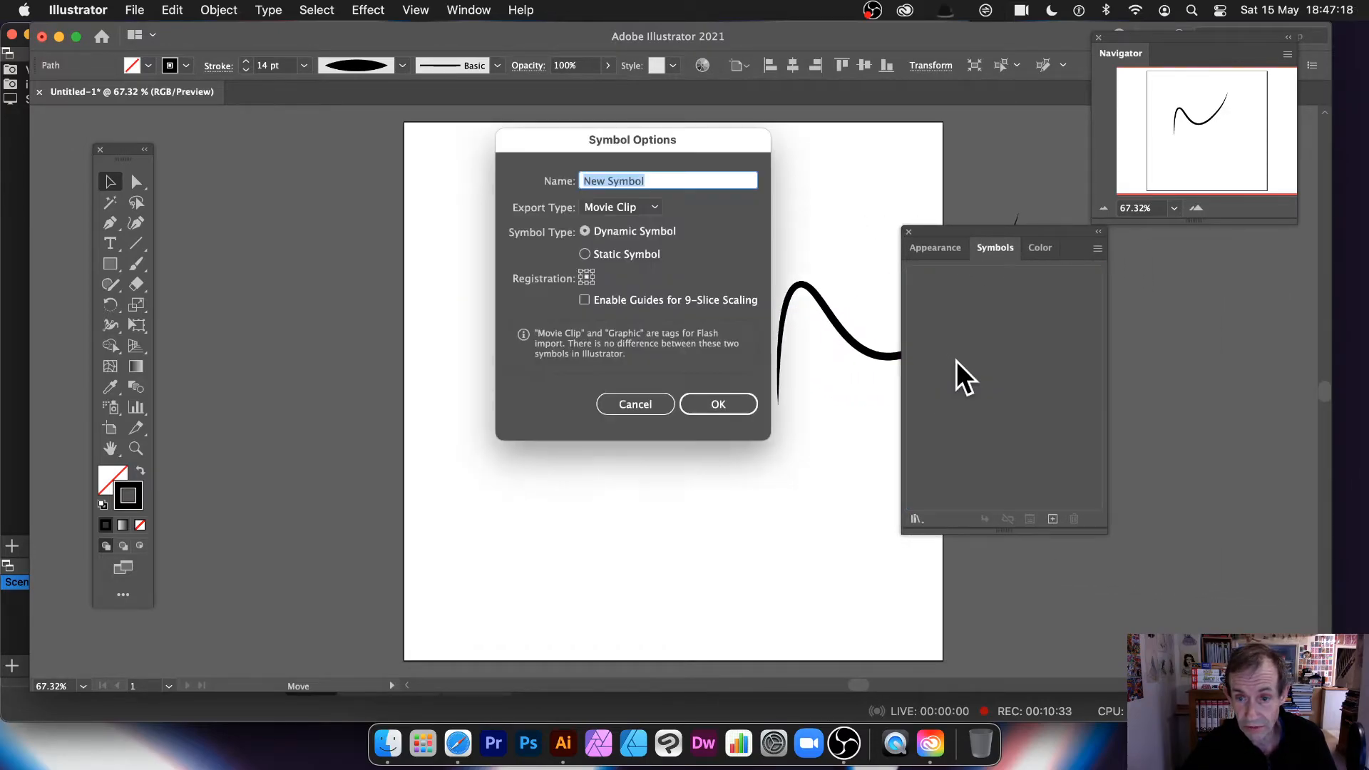
left_click(730, 401)
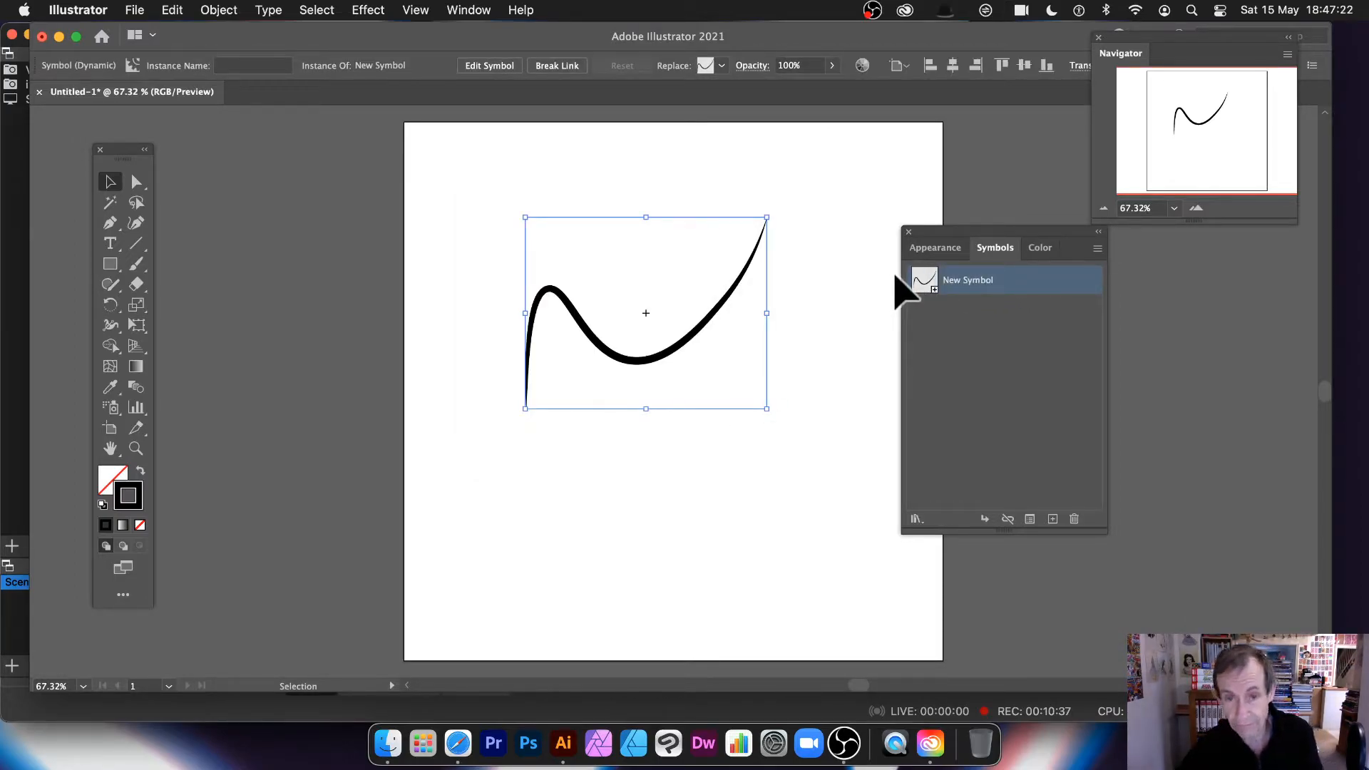
Step: Delete the symbol instance from the artboard and spray many New Symbol instances across it with the Symbol Sprayer
key("Delete")
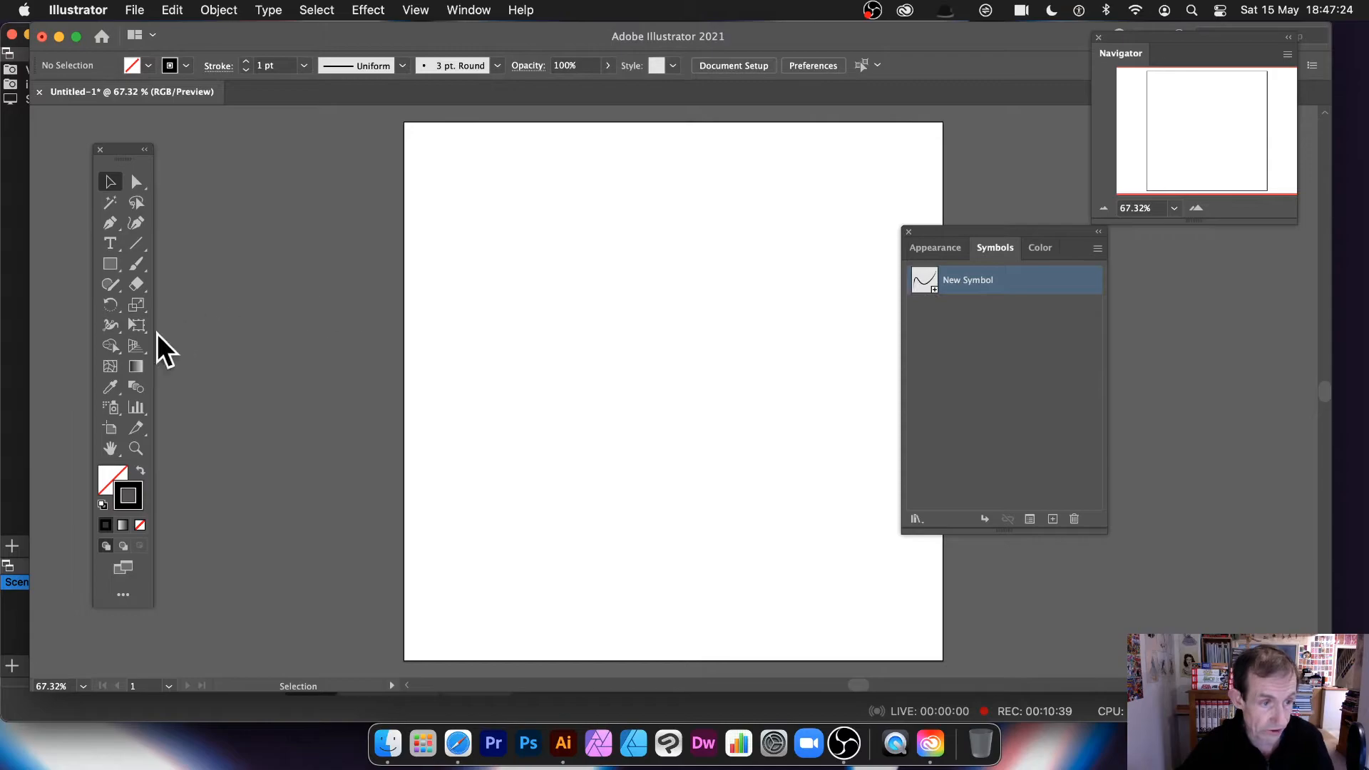
left_click(111, 408)
left_click_drag(114, 410, 138, 407)
mouse_move(697, 328)
left_mouse_down()
mouse_move(617, 403)
mouse_move(654, 315)
mouse_move(693, 286)
mouse_move(539, 355)
mouse_move(636, 458)
mouse_move(720, 382)
mouse_move(645, 380)
mouse_move(468, 455)
mouse_move(708, 483)
mouse_move(790, 455)
mouse_move(731, 407)
left_mouse_up()
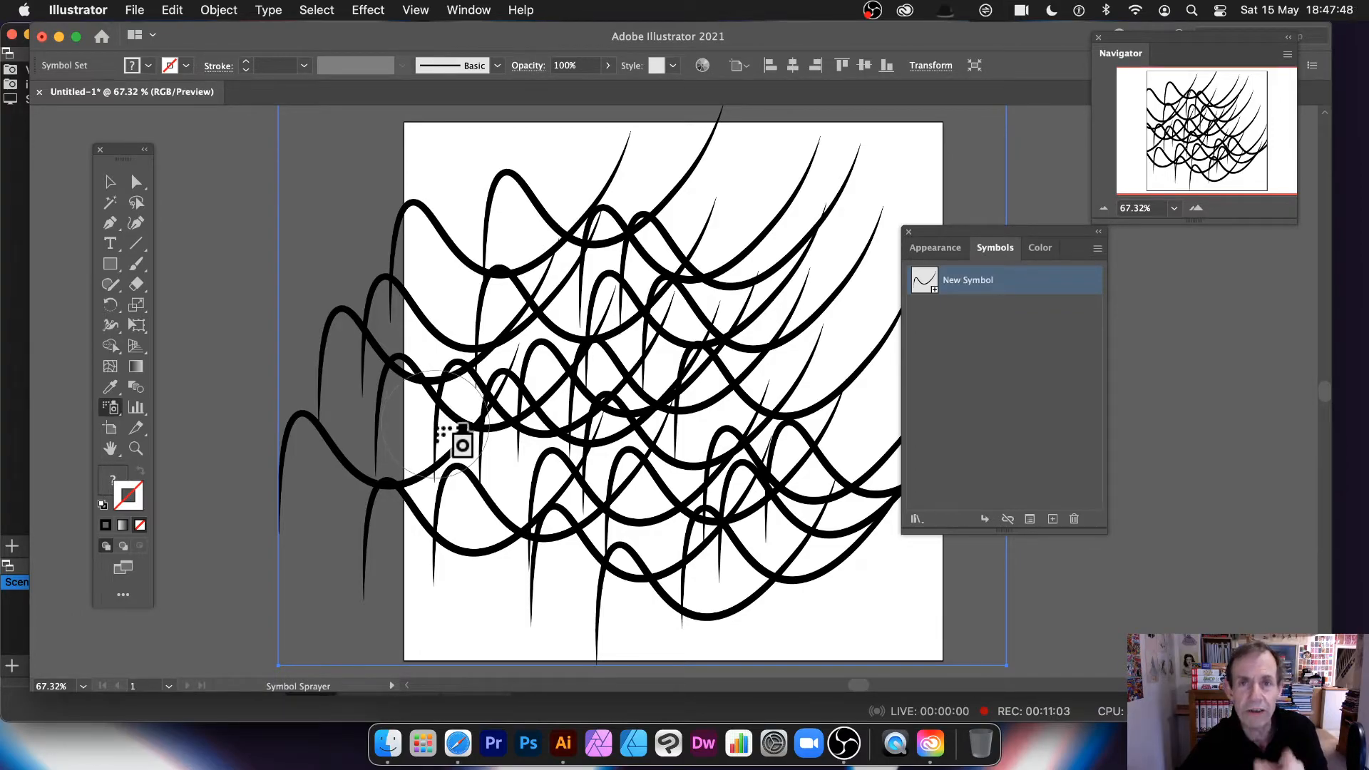
Step: Rotate the instances in the middle of the symbol set with the Symbol Spinner
left_click(112, 410)
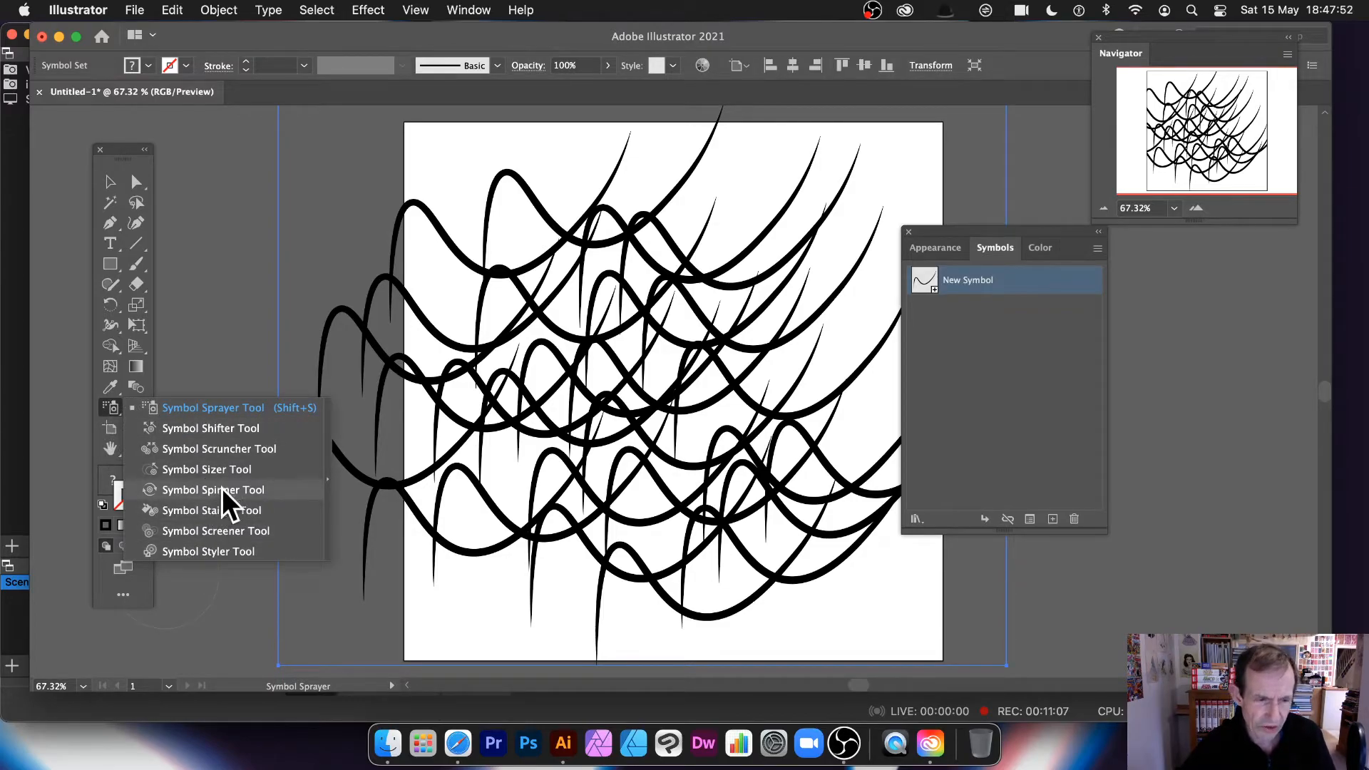
left_click(222, 490)
mouse_move(708, 262)
left_mouse_down()
mouse_move(663, 420)
mouse_move(484, 401)
mouse_move(554, 283)
mouse_move(644, 237)
mouse_move(647, 310)
mouse_move(604, 493)
mouse_move(677, 520)
mouse_move(726, 489)
mouse_move(740, 413)
mouse_move(677, 403)
mouse_move(610, 322)
mouse_move(558, 327)
mouse_move(522, 266)
mouse_move(500, 400)
mouse_move(570, 403)
left_mouse_up()
Step: Resize the instances in the middle of the symbol set with the Symbol Sizer and undo the last sizing stroke
left_click(117, 411)
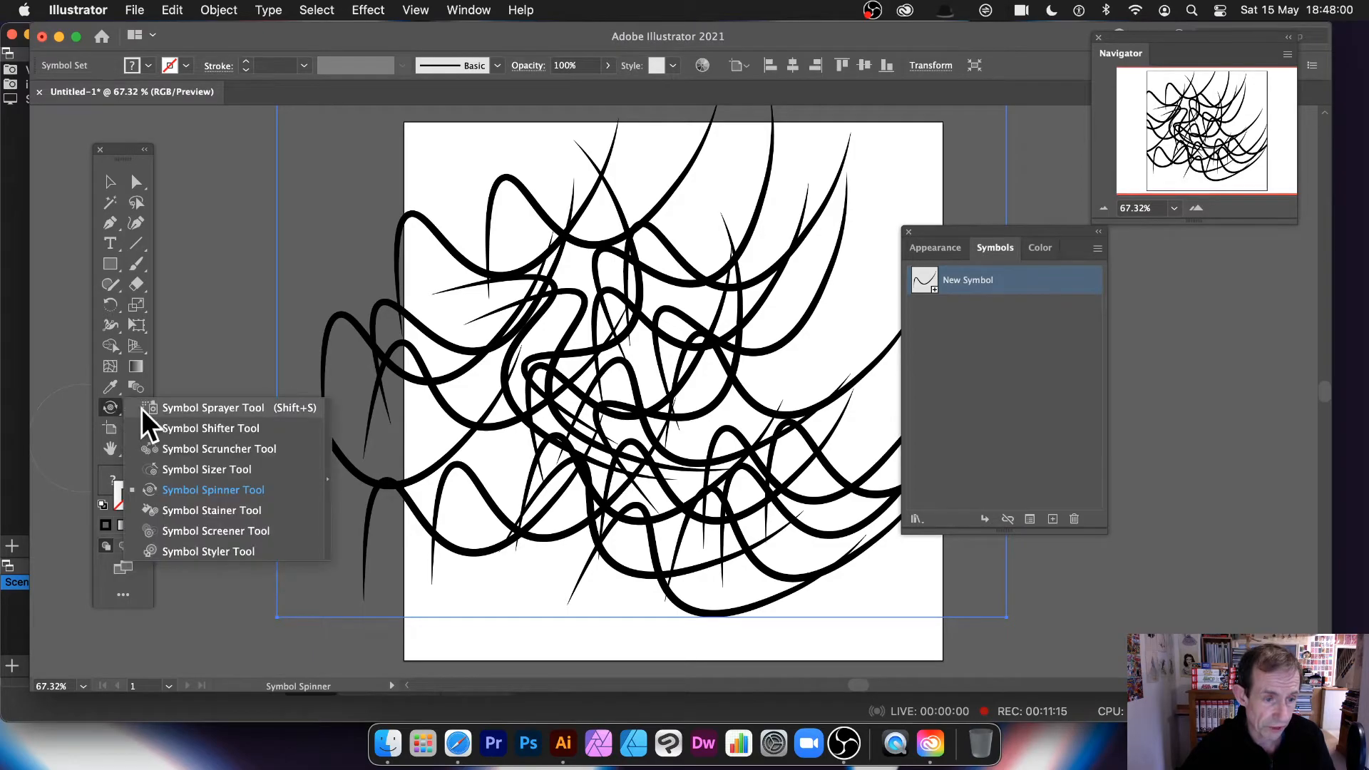
left_click(240, 469)
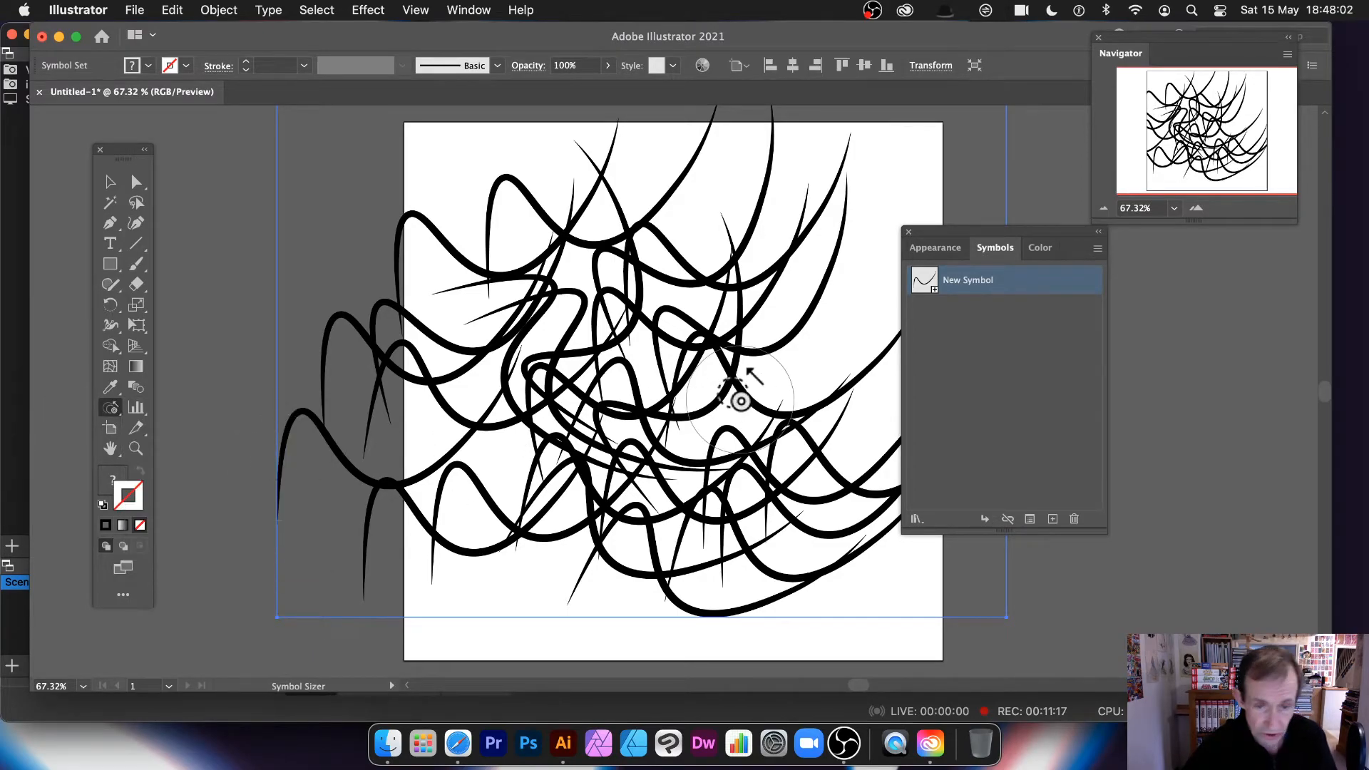
mouse_move(645, 331)
left_mouse_down()
mouse_move(643, 402)
mouse_move(427, 287)
mouse_move(483, 422)
mouse_move(511, 391)
mouse_move(759, 509)
mouse_move(635, 494)
mouse_move(624, 398)
mouse_move(715, 401)
mouse_move(622, 375)
mouse_move(582, 434)
mouse_move(444, 355)
mouse_move(518, 353)
mouse_move(530, 412)
mouse_move(596, 373)
mouse_move(584, 356)
mouse_move(616, 375)
mouse_move(606, 410)
left_mouse_up()
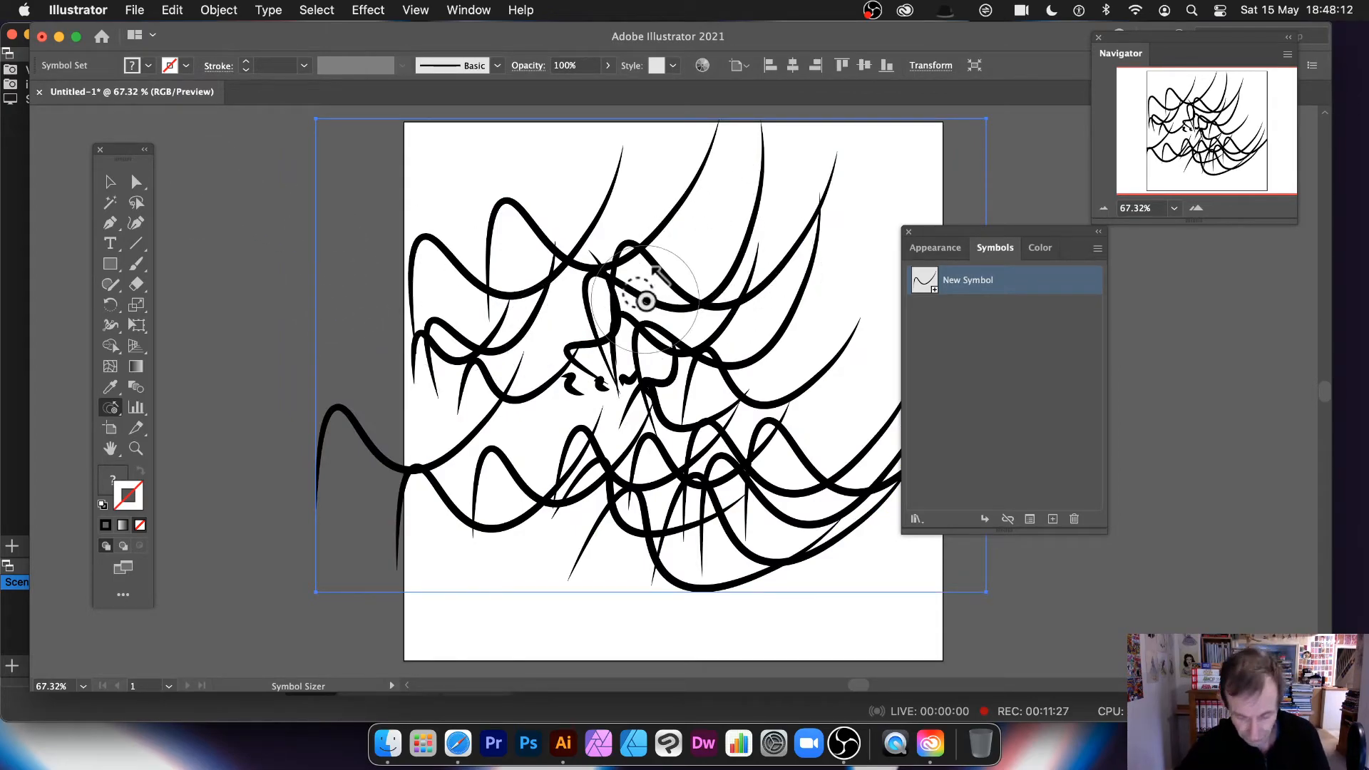
key("super+z")
Step: Scale the symbol set down to about 861 × 752 px and move it within the artboard
left_click(108, 182)
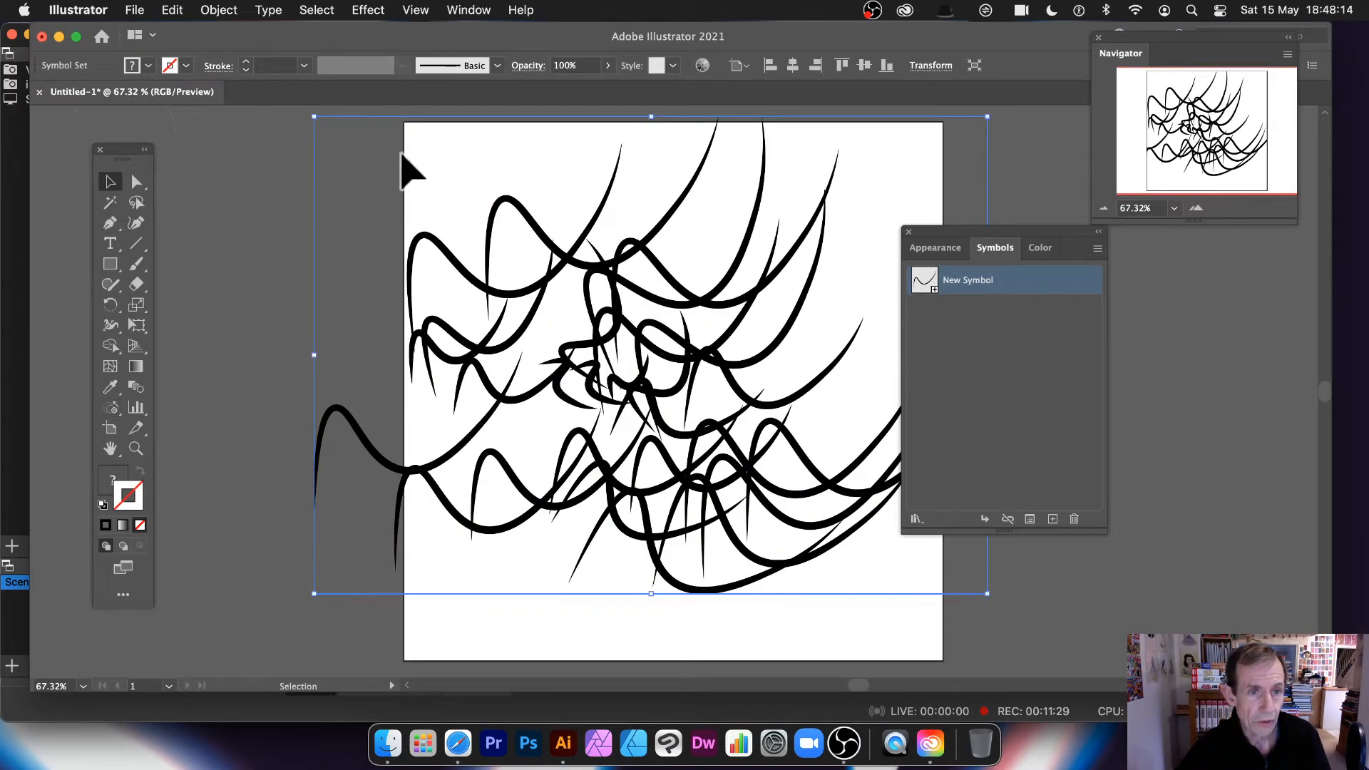
left_click_drag(314, 117, 526, 190)
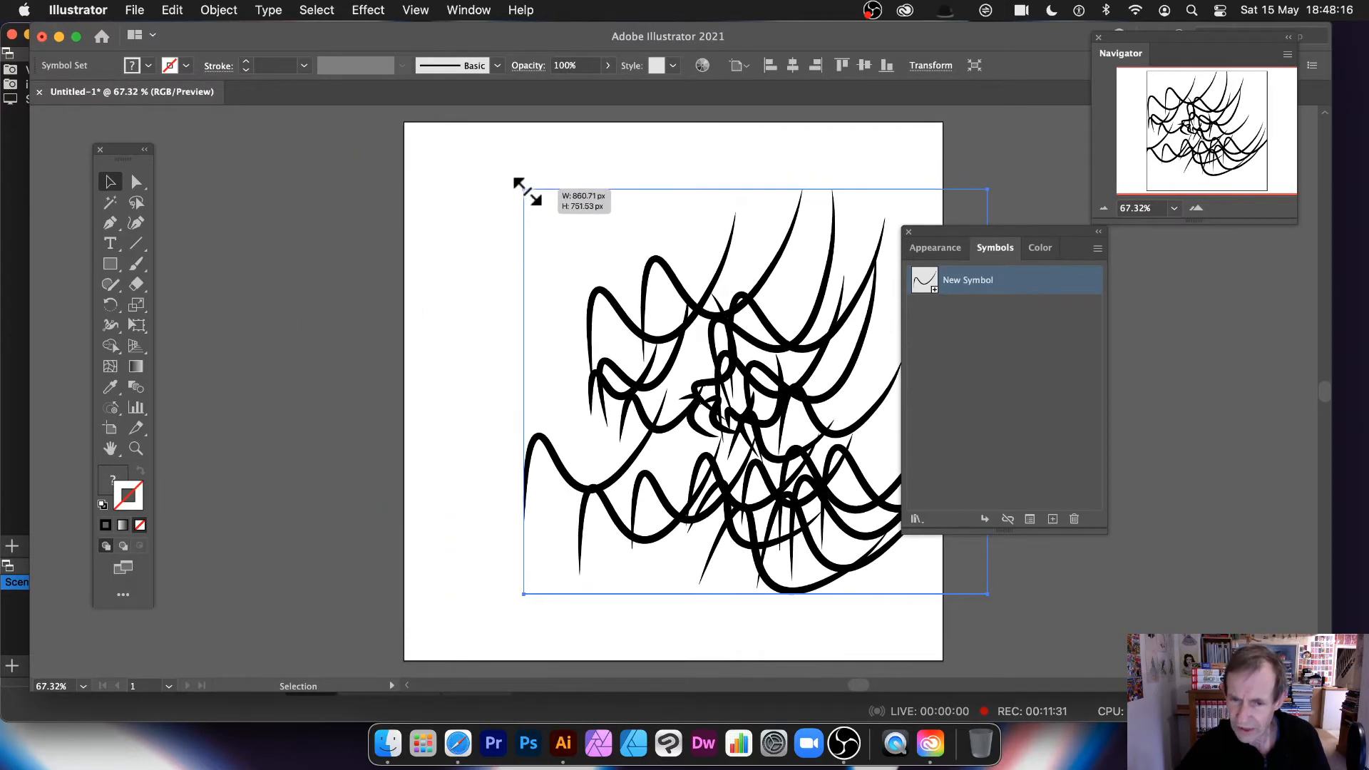
left_click_drag(727, 371, 621, 328)
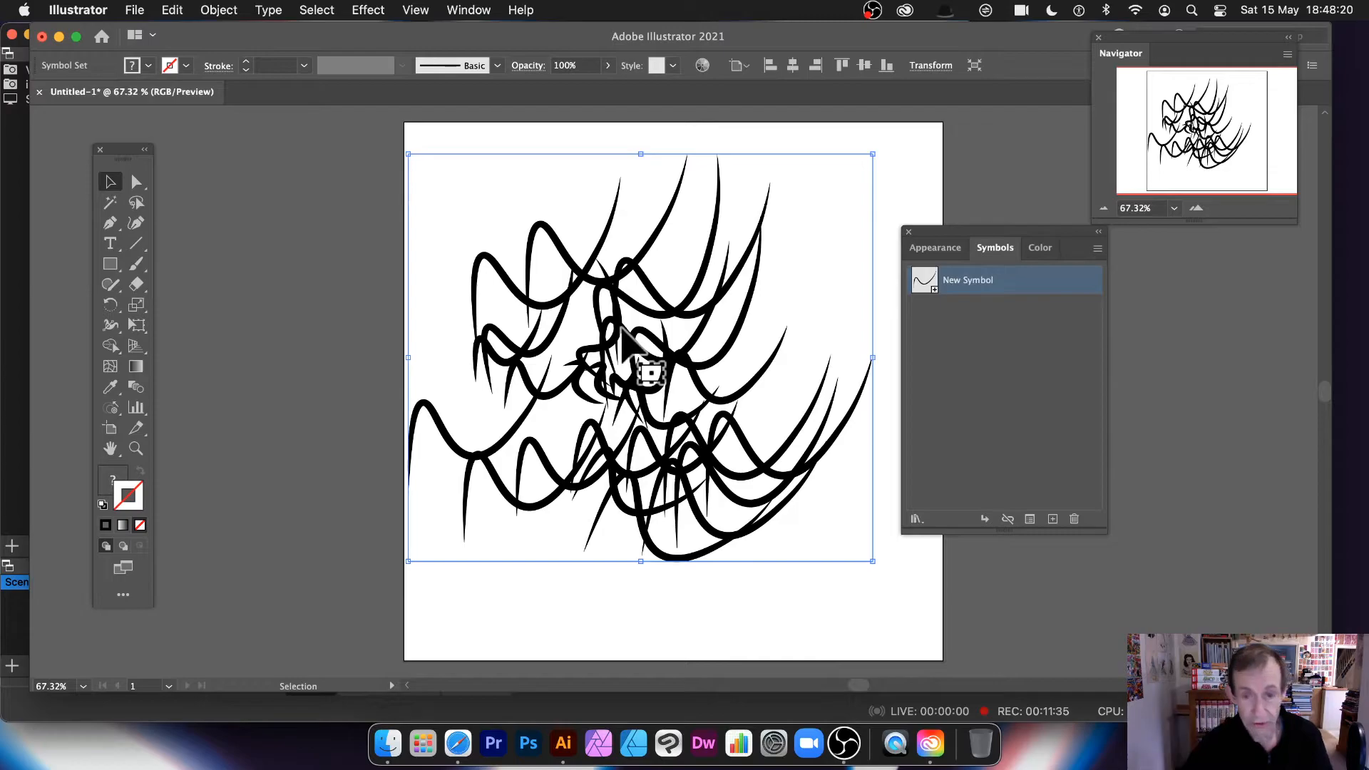
Step: Open New Symbol for editing and reshape its path with the Curvature tool, moving the upper end up-left, the lower end down-left and the dip downward
double_click(957, 280)
double_click(921, 283)
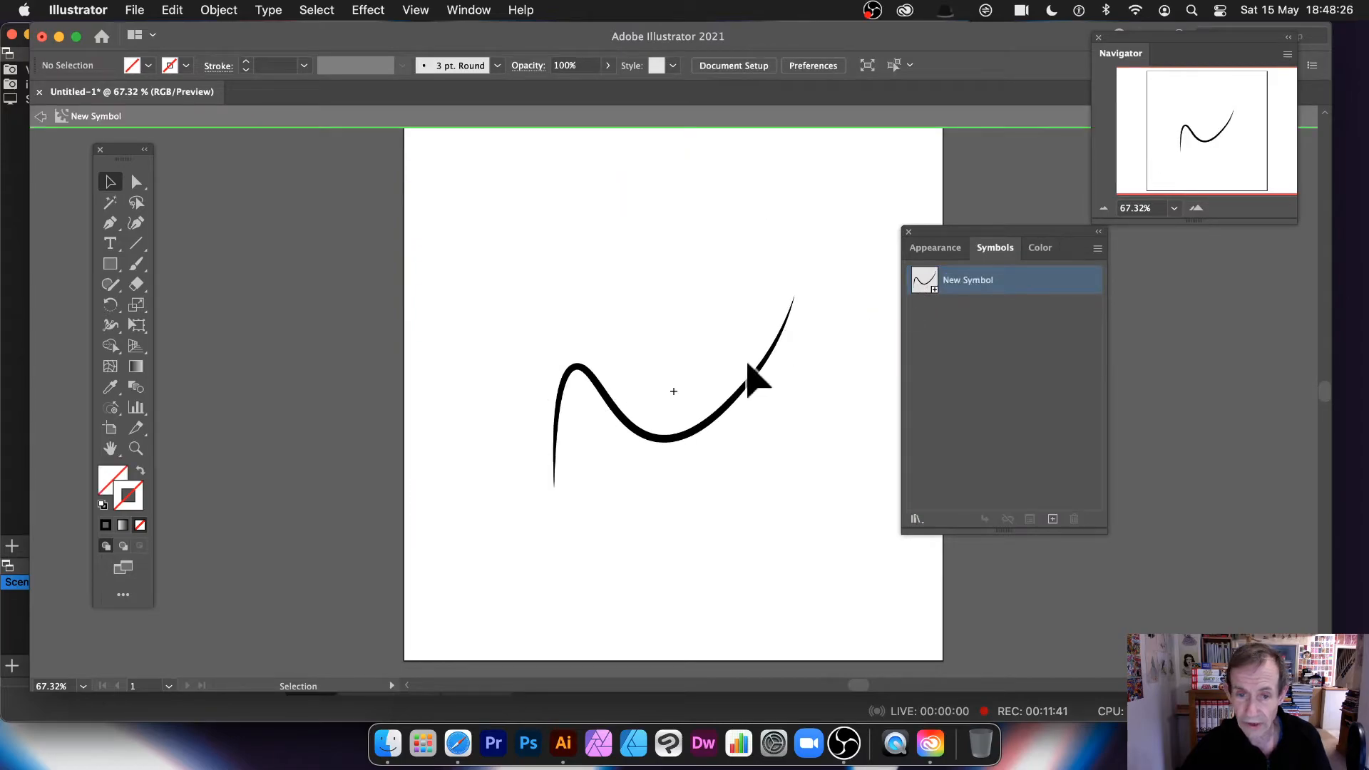
left_click(756, 377)
left_click(138, 224)
left_click_drag(796, 292, 548, 207)
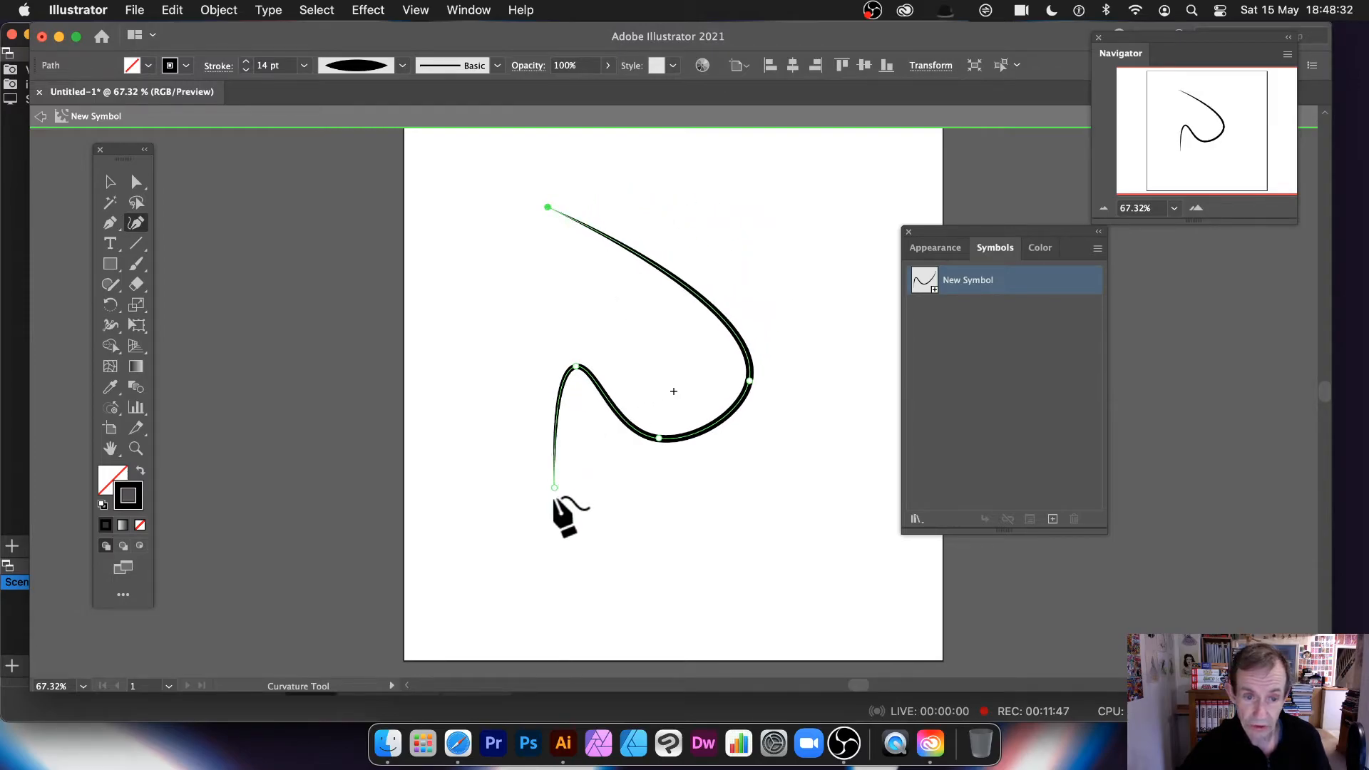
left_click_drag(555, 488, 514, 545)
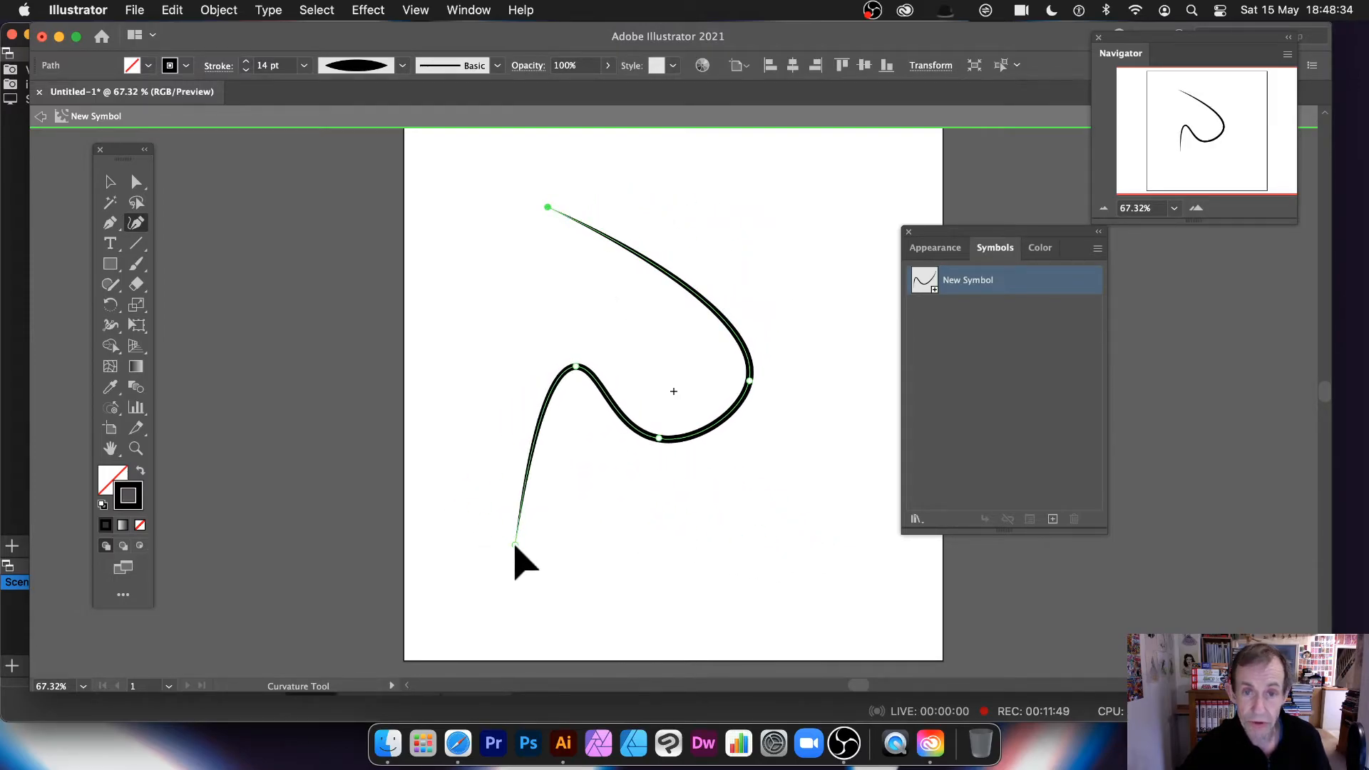
left_click_drag(657, 438, 692, 534)
mouse_move(750, 385)
left_mouse_down()
mouse_move(816, 388)
mouse_move(742, 390)
left_mouse_up()
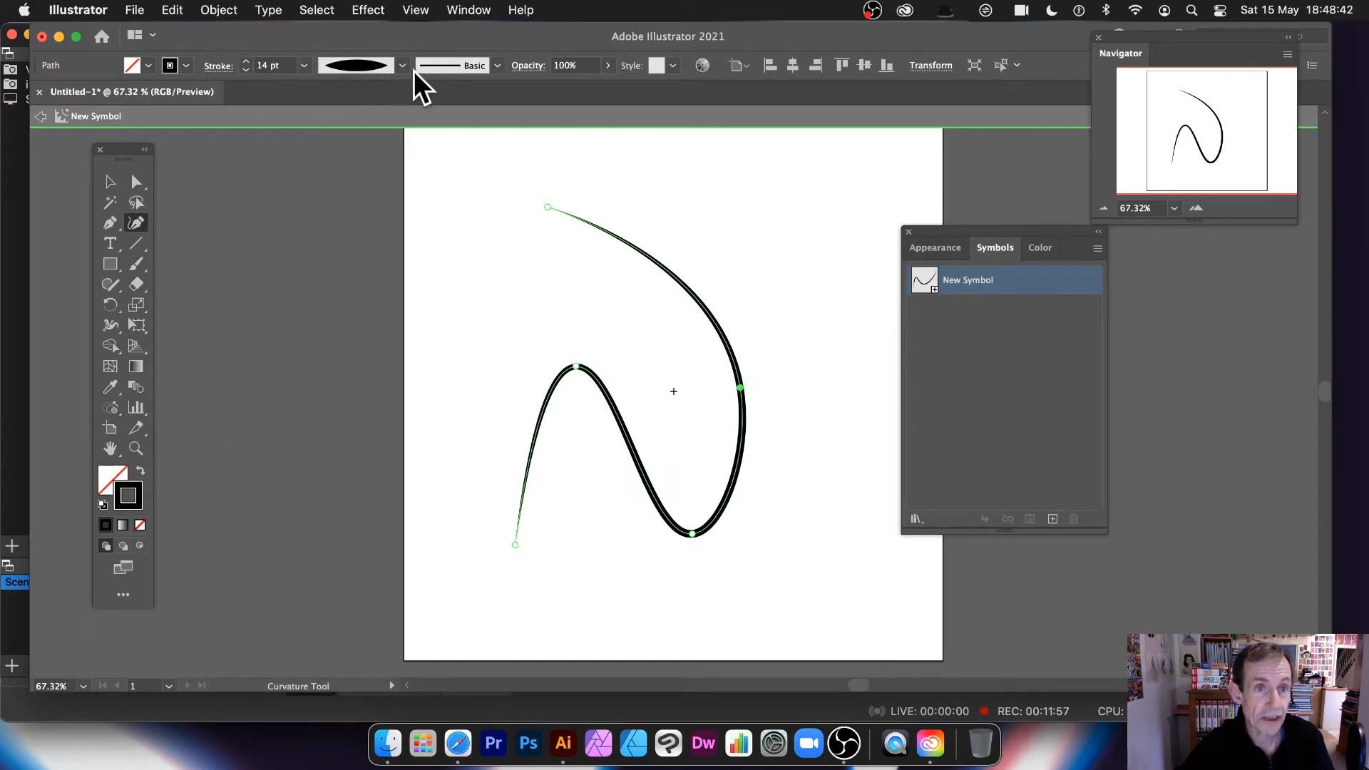
Step: Colour the symbol's path stroke crimson and add a copy slightly up and to the right with an orange stroke
left_click(180, 66)
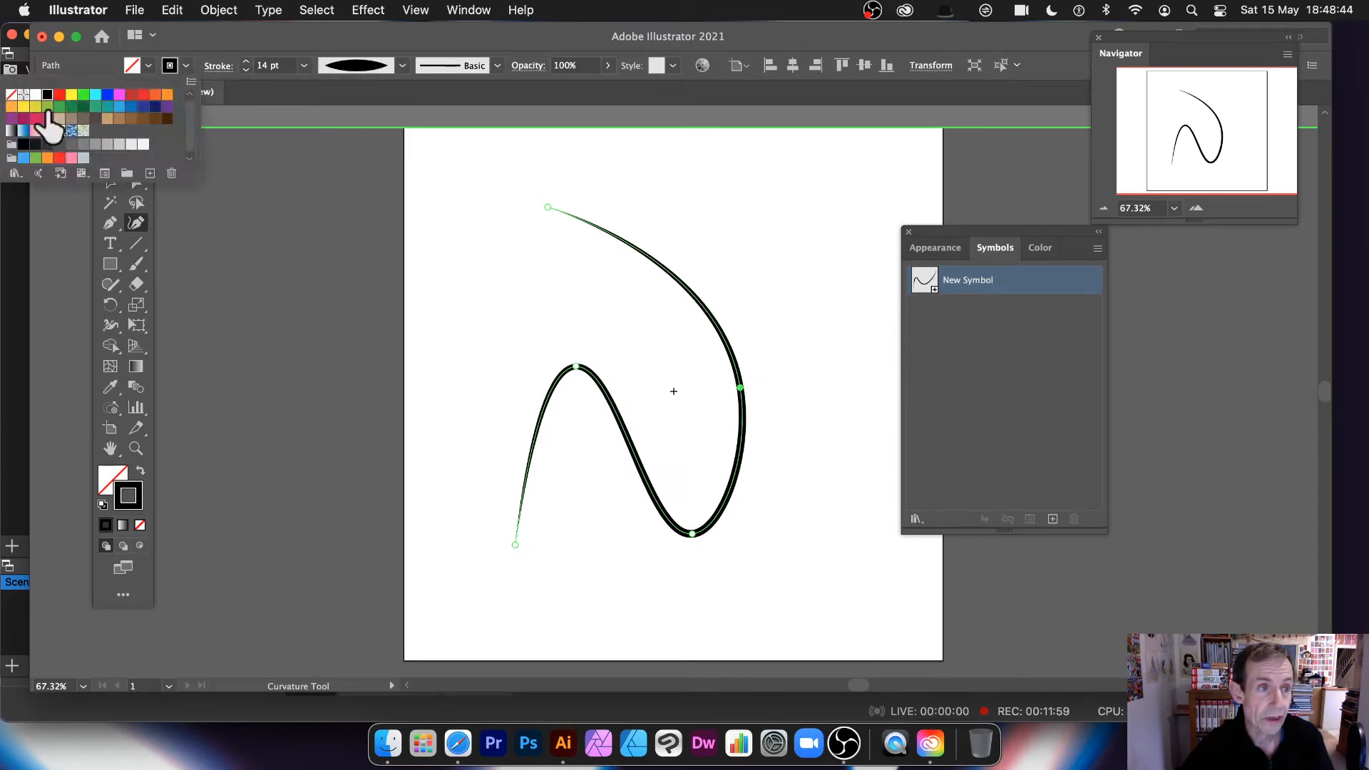
left_click(39, 118)
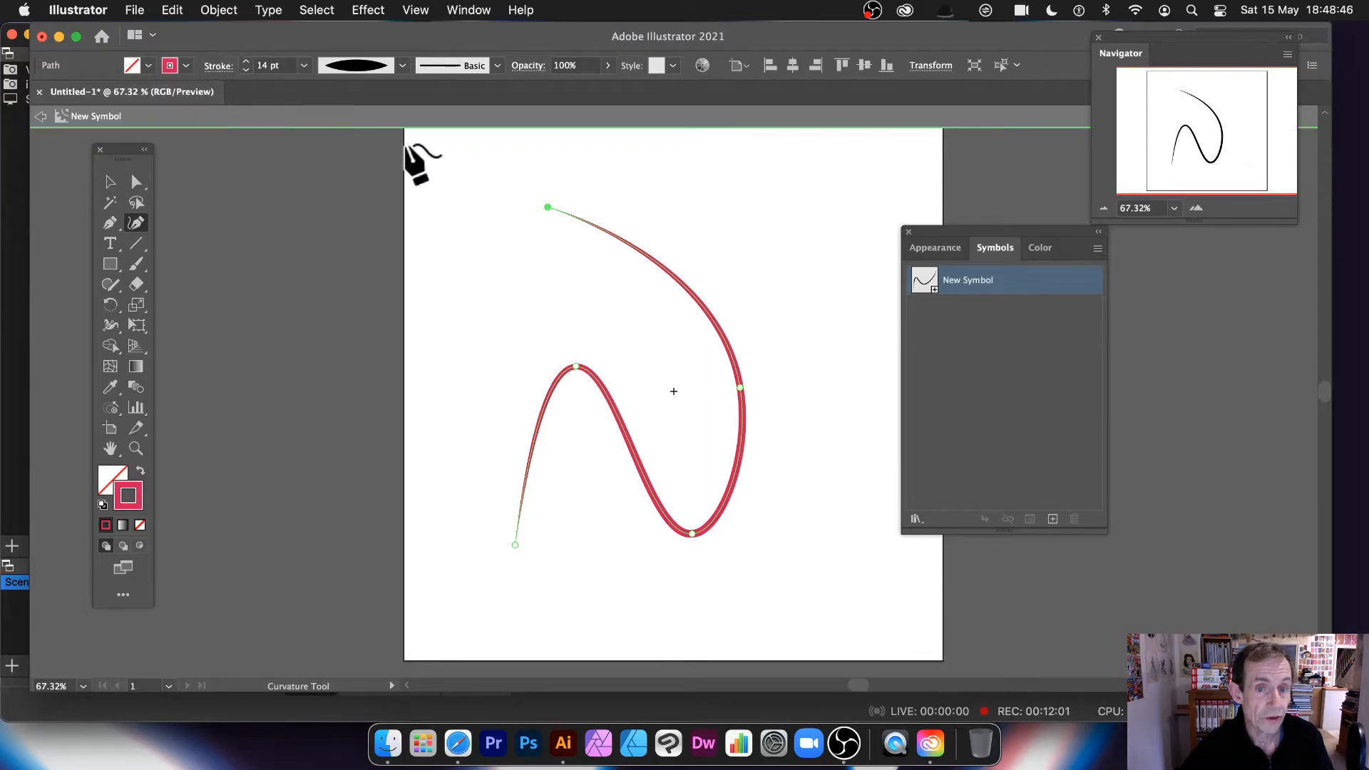
left_click(110, 182)
left_click(665, 283)
left_click_drag(678, 290, 700, 281)
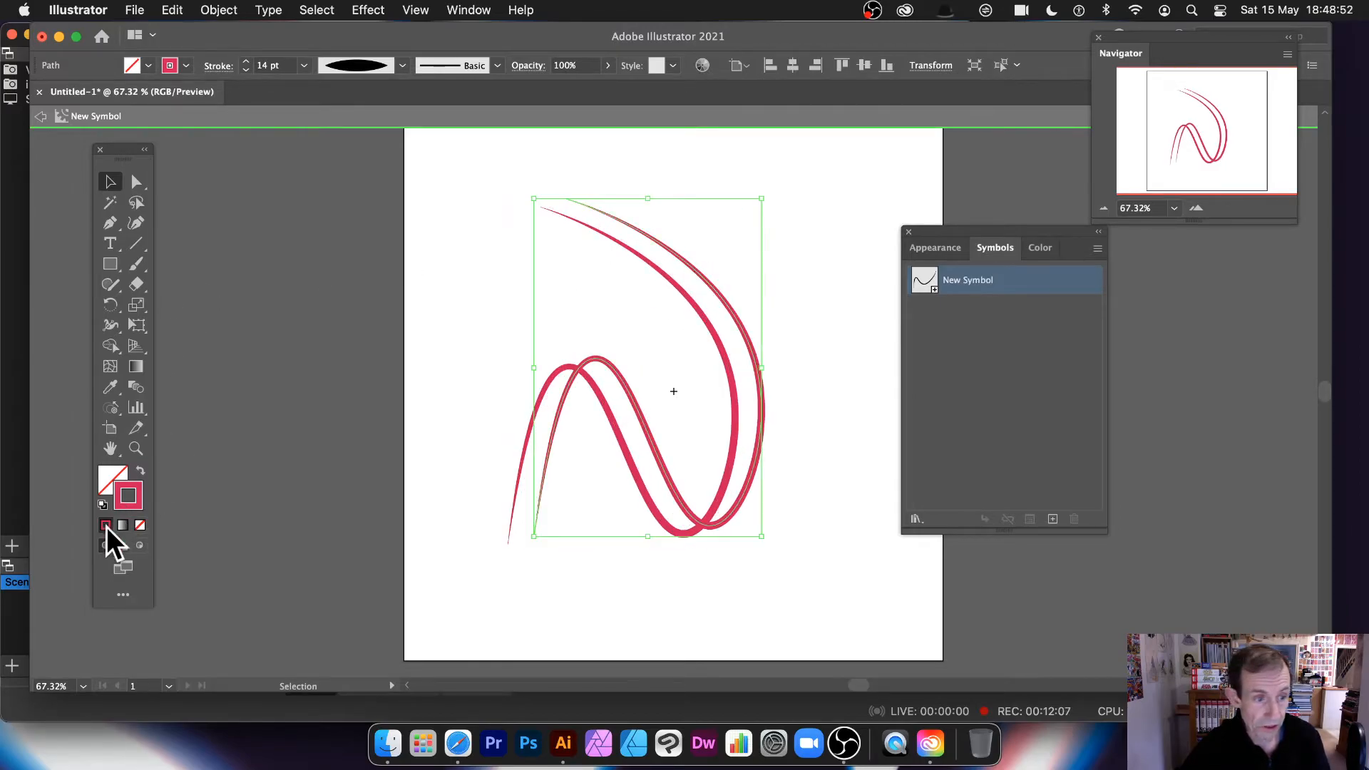
left_click(186, 65)
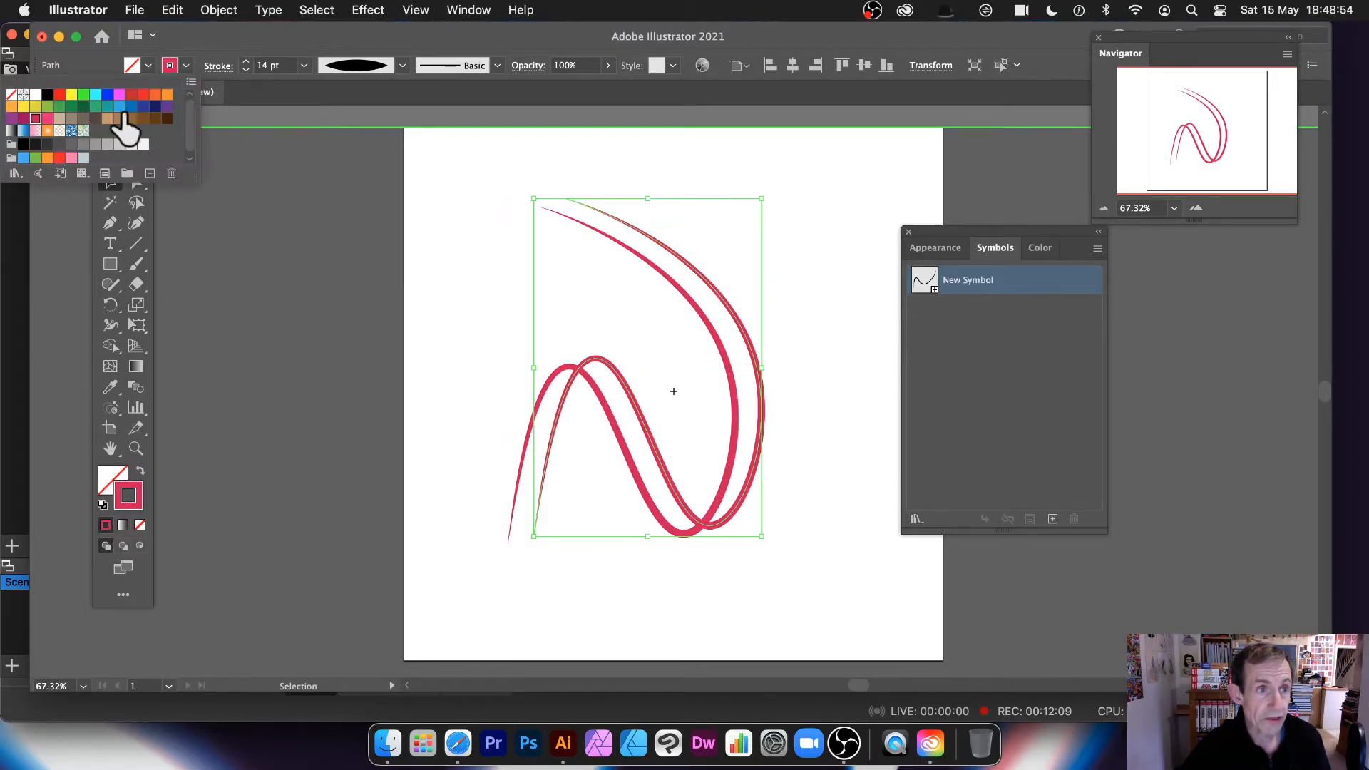
left_click(166, 95)
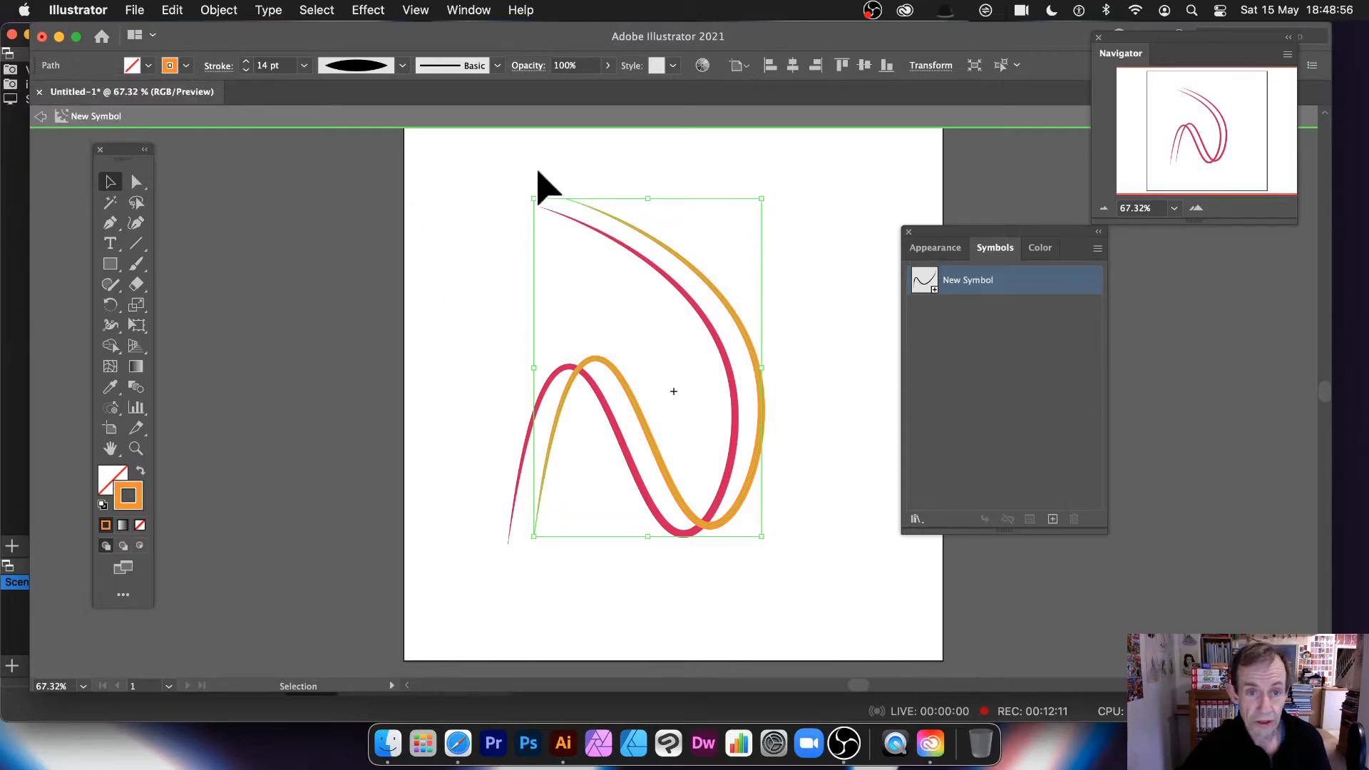
Step: Exit symbol editing, shift the updated symbol set slightly left and delete it
left_click(41, 116)
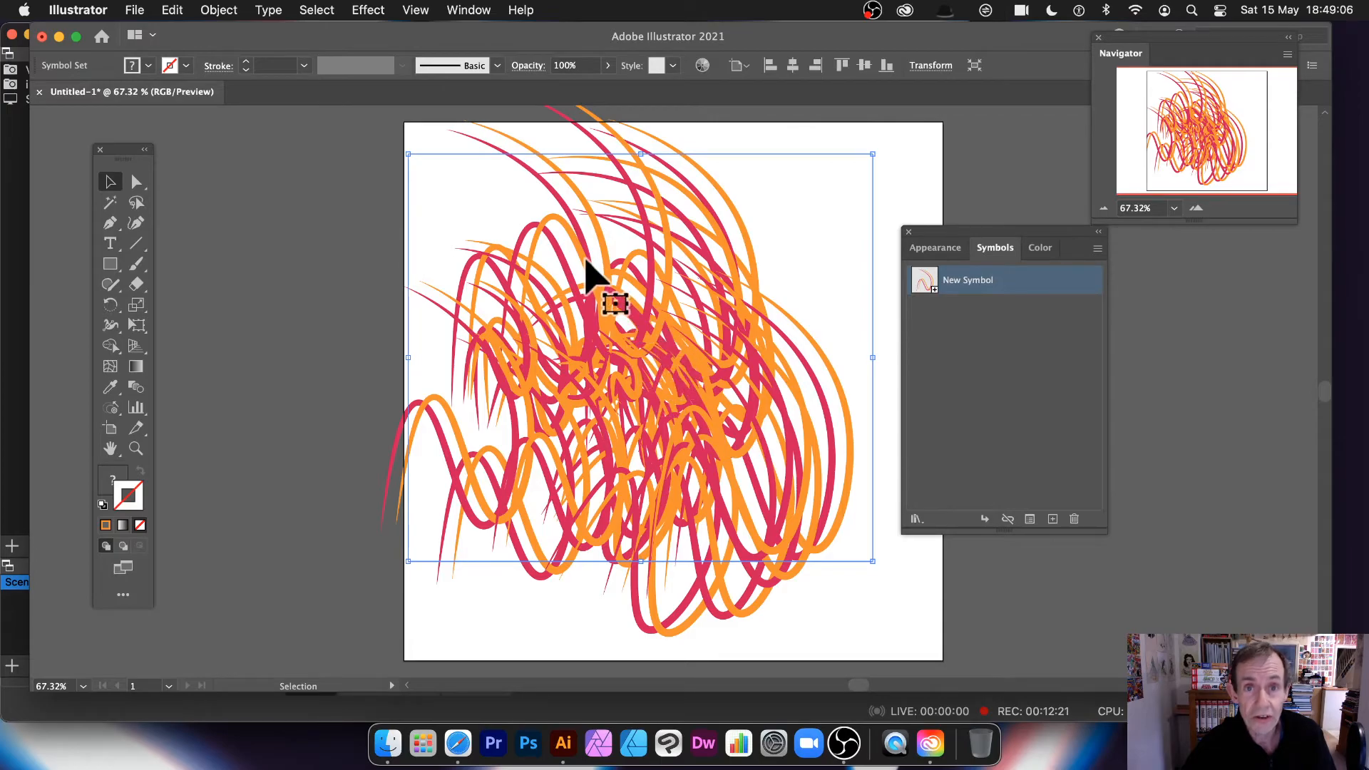
left_click_drag(642, 281, 602, 288)
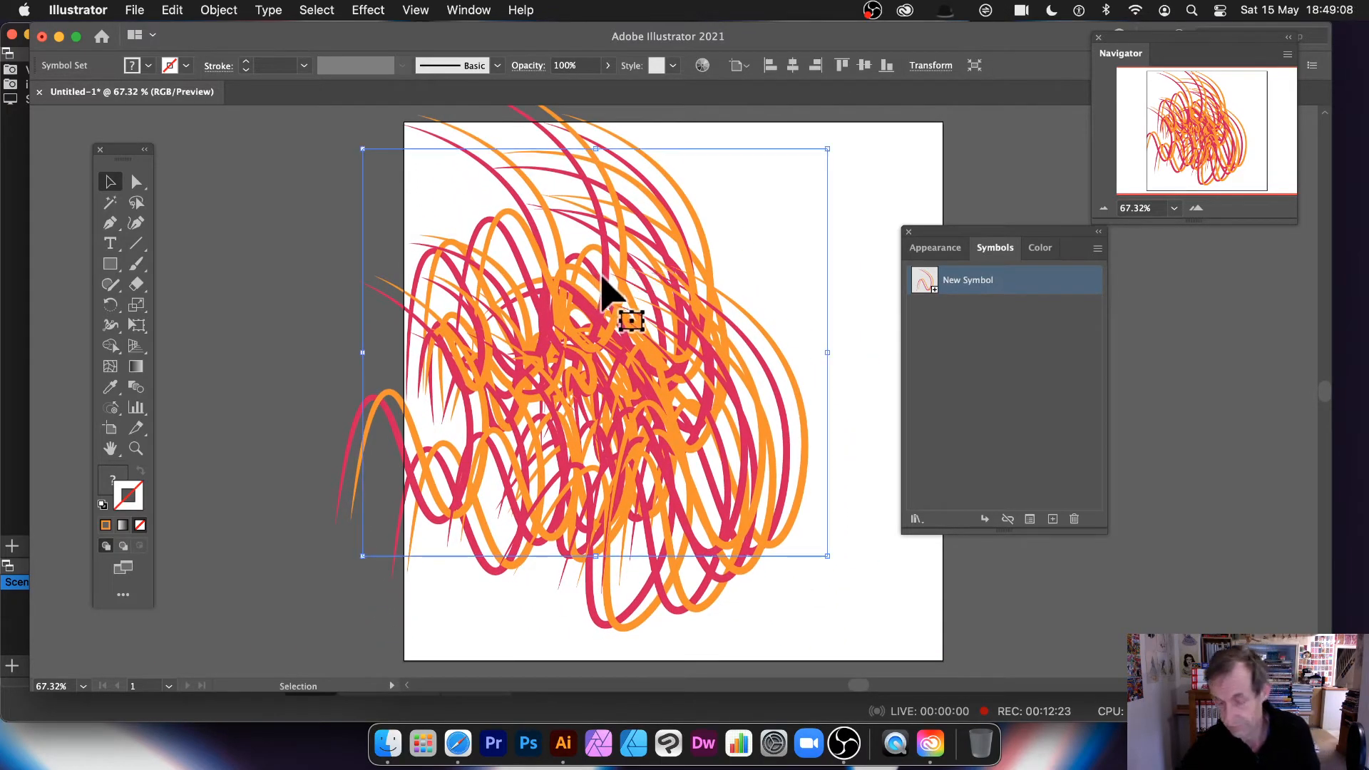
key("Delete")
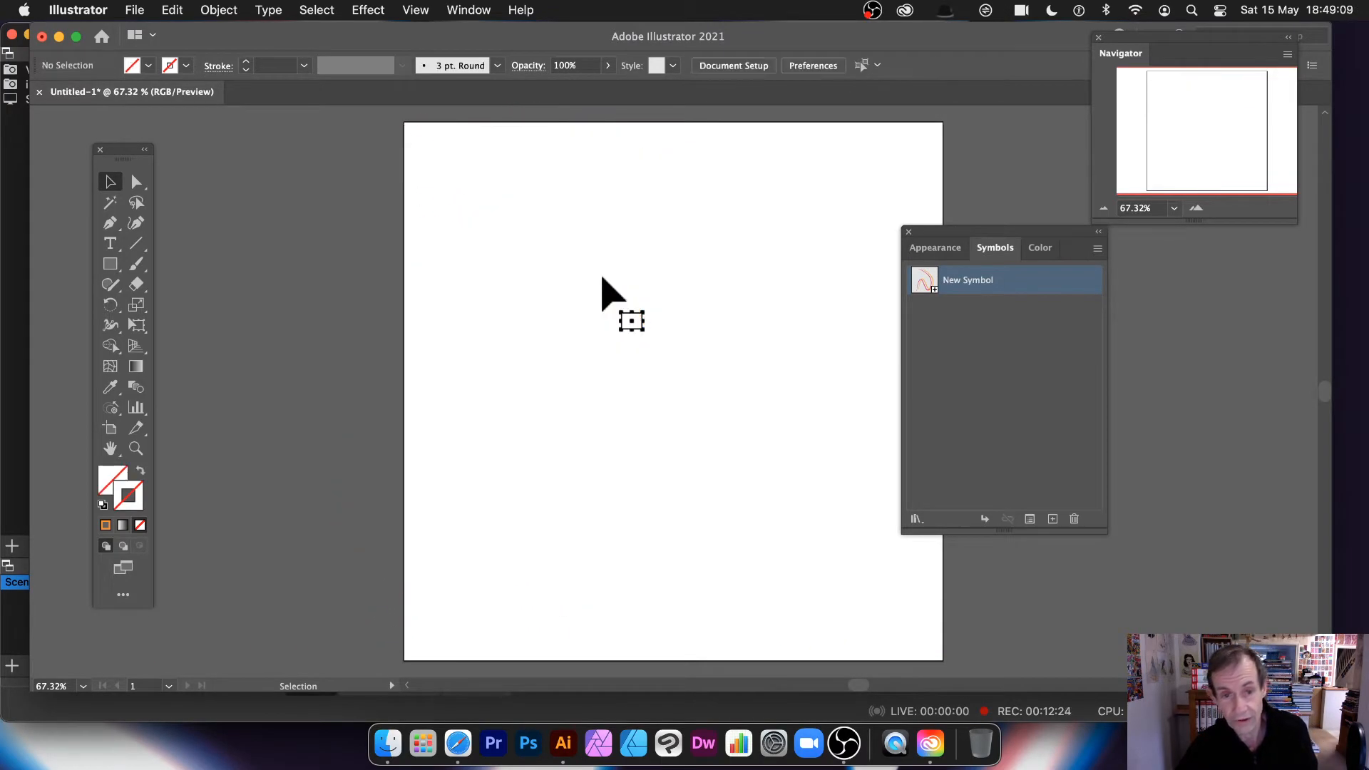
Step: Draw an open five-point curve with the Curvature tool, arching over the artboard's middle and descending toward the lower right
left_click(136, 223)
left_click(575, 421)
left_click(550, 299)
left_click(723, 279)
left_click(740, 370)
left_click(785, 444)
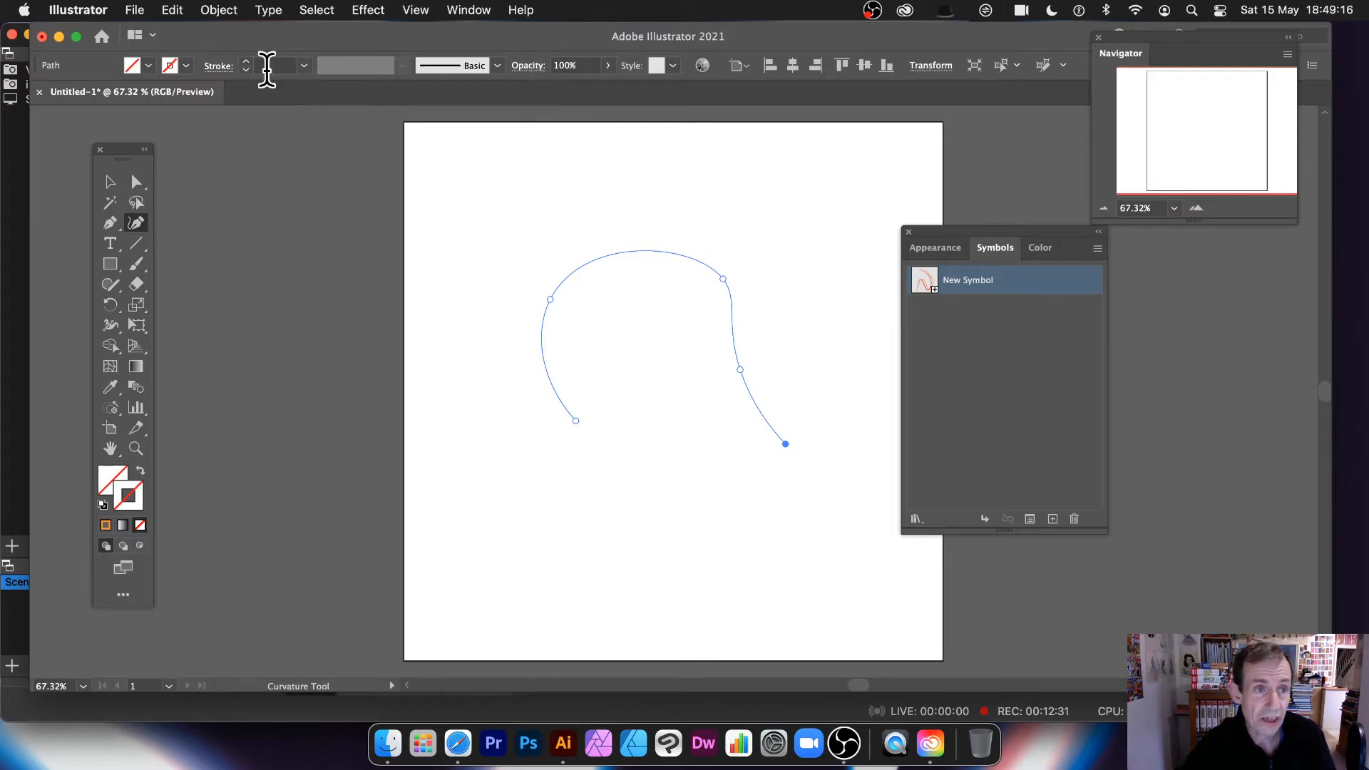
Step: Give the new curve a 60 pt orange stroke with the symmetrical lens-shaped width profile
left_click(302, 65)
left_click(330, 341)
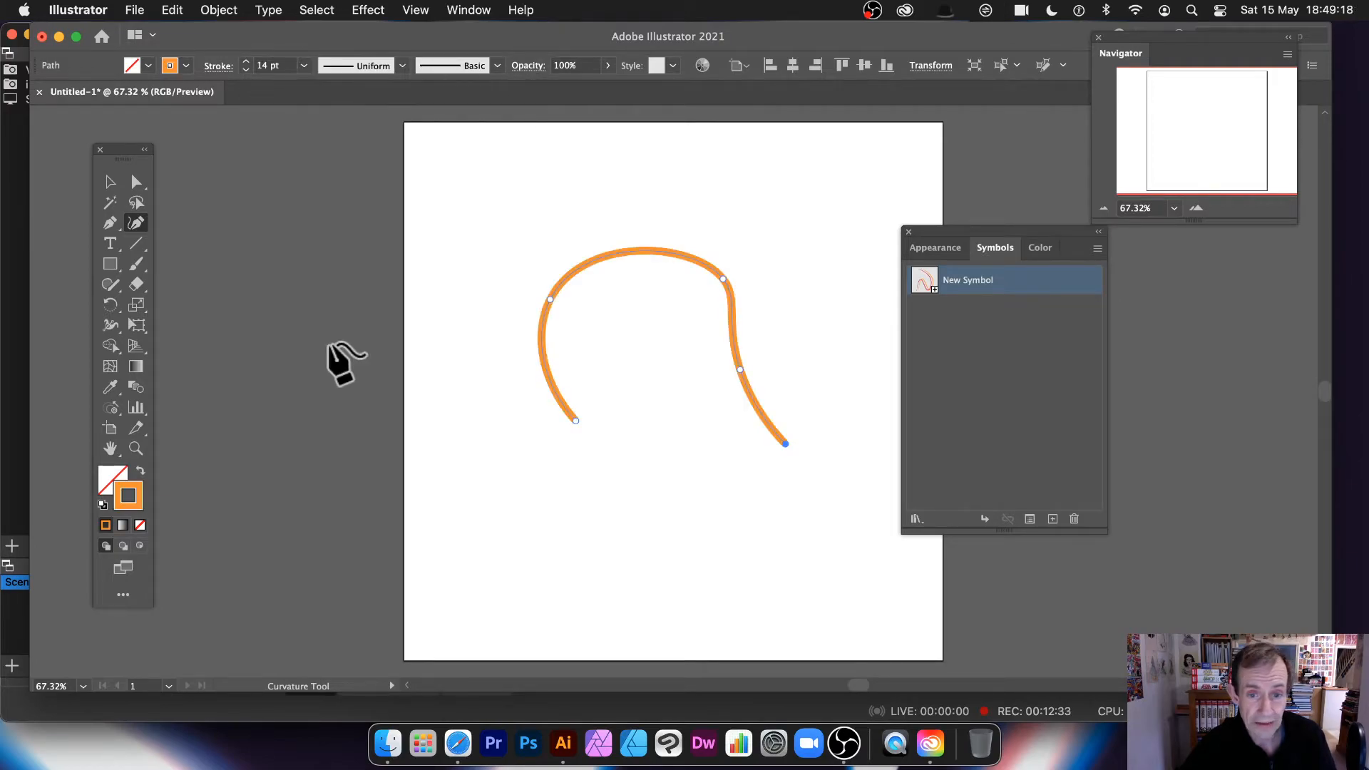
left_click(305, 66)
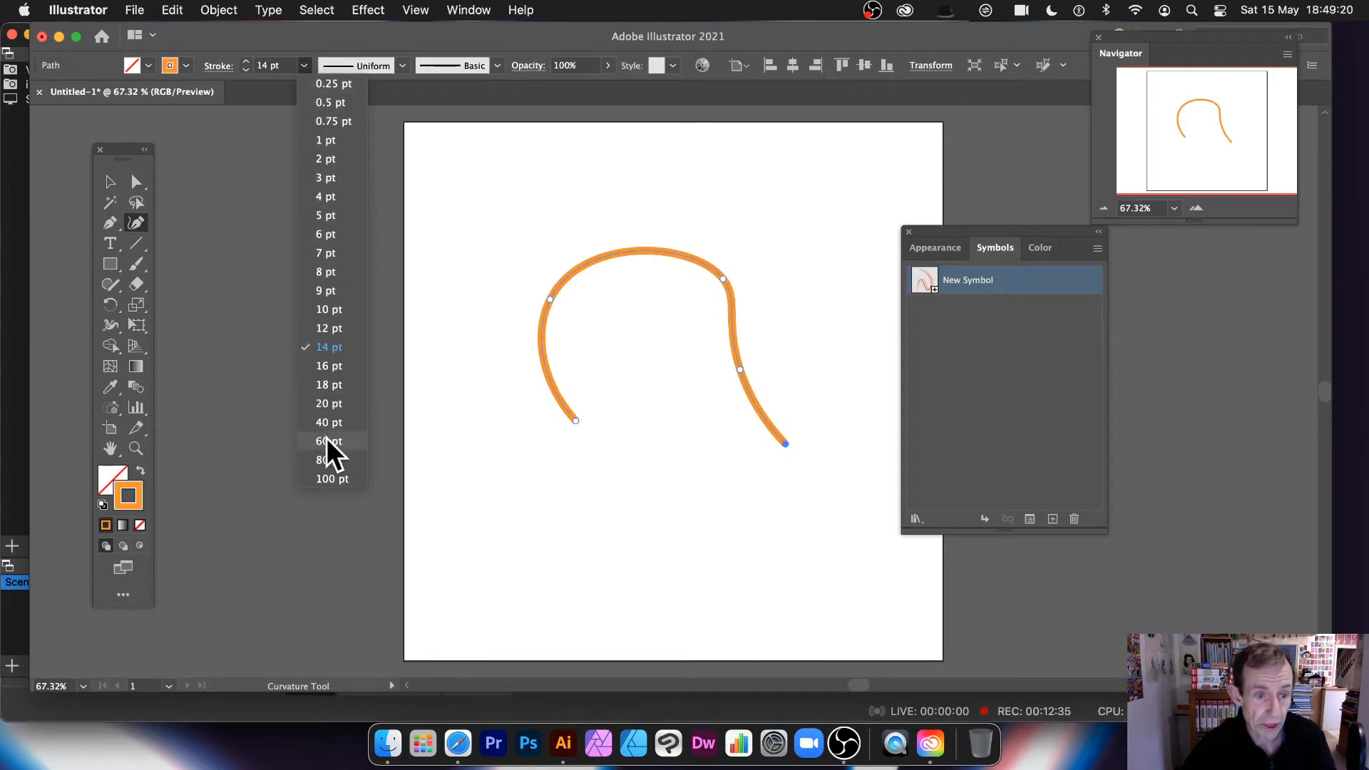
left_click(327, 438)
left_click(397, 66)
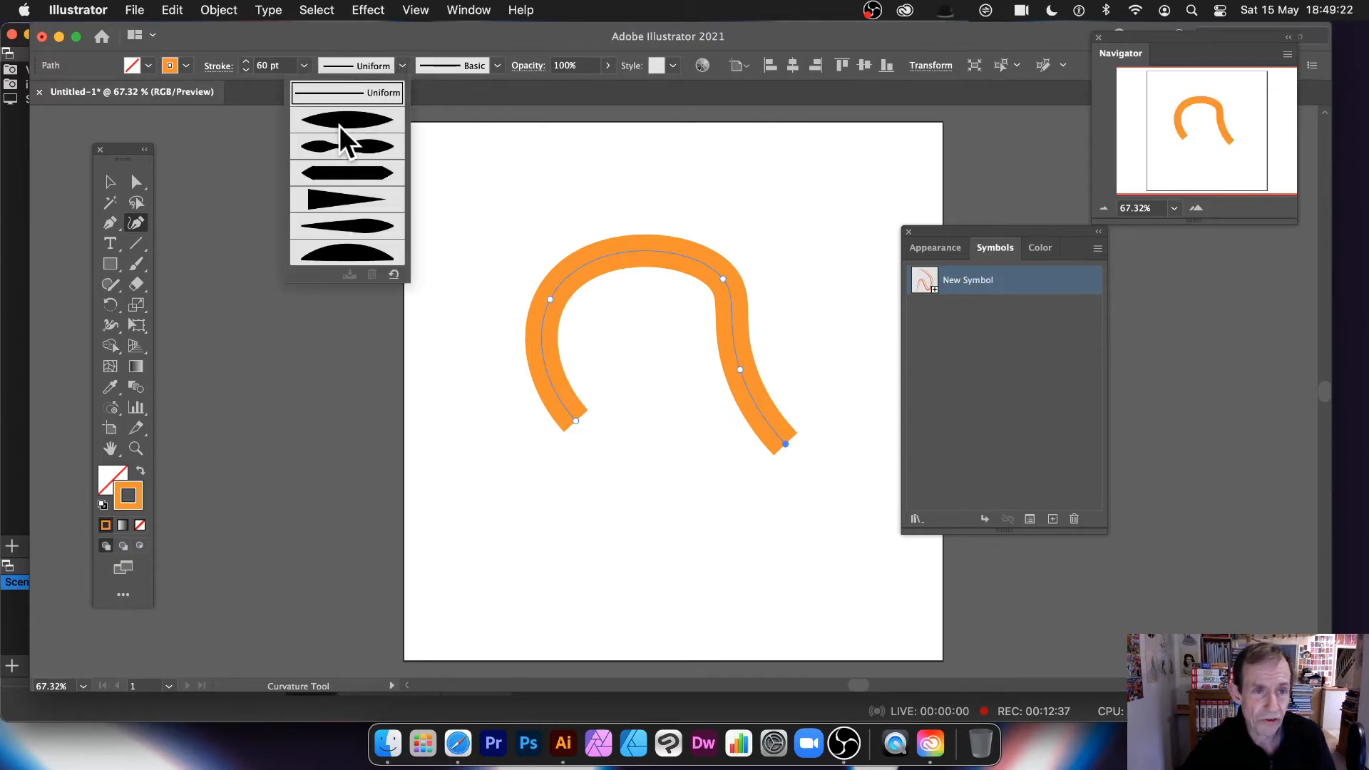
left_click(338, 126)
key("v")
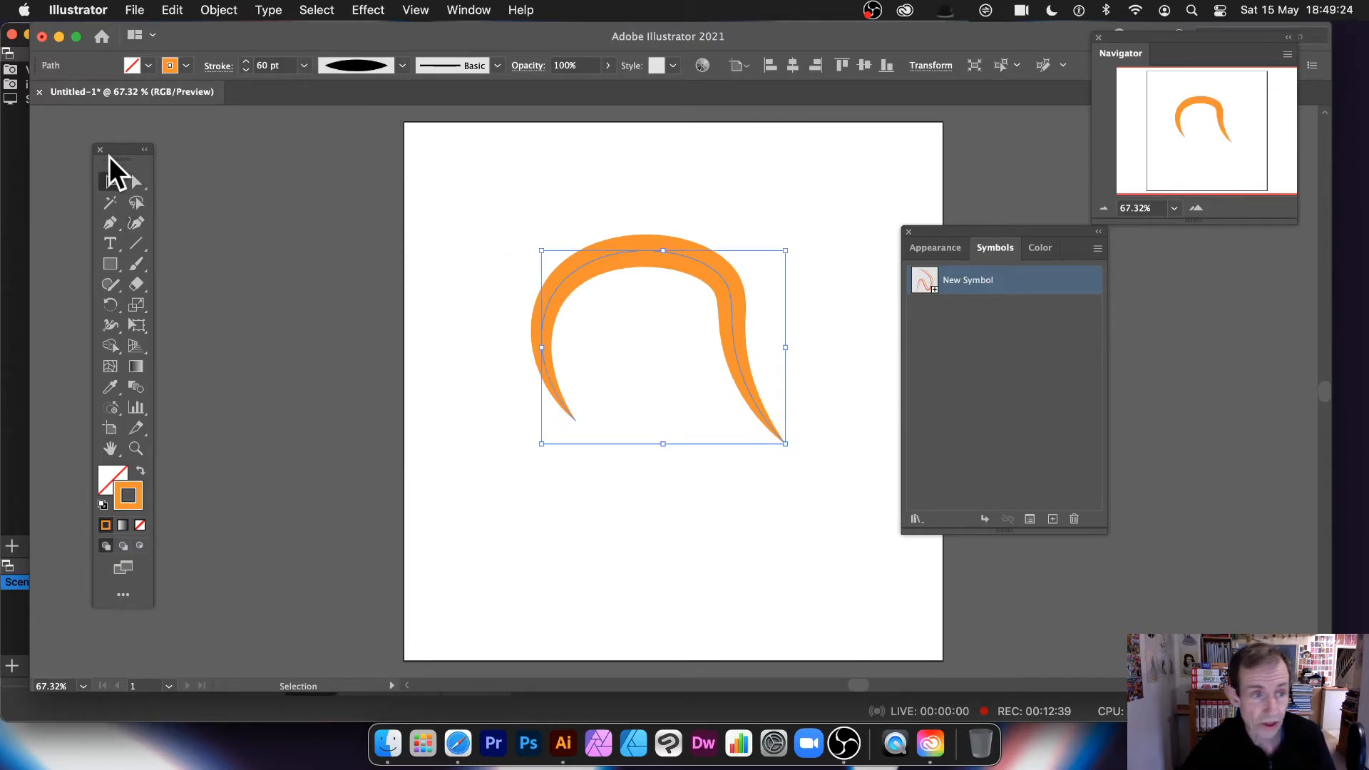
Step: Extend the curve's lower-right end by four points with the Curvature tool, looping down and back up into the arch
left_click(136, 223)
left_click(806, 465)
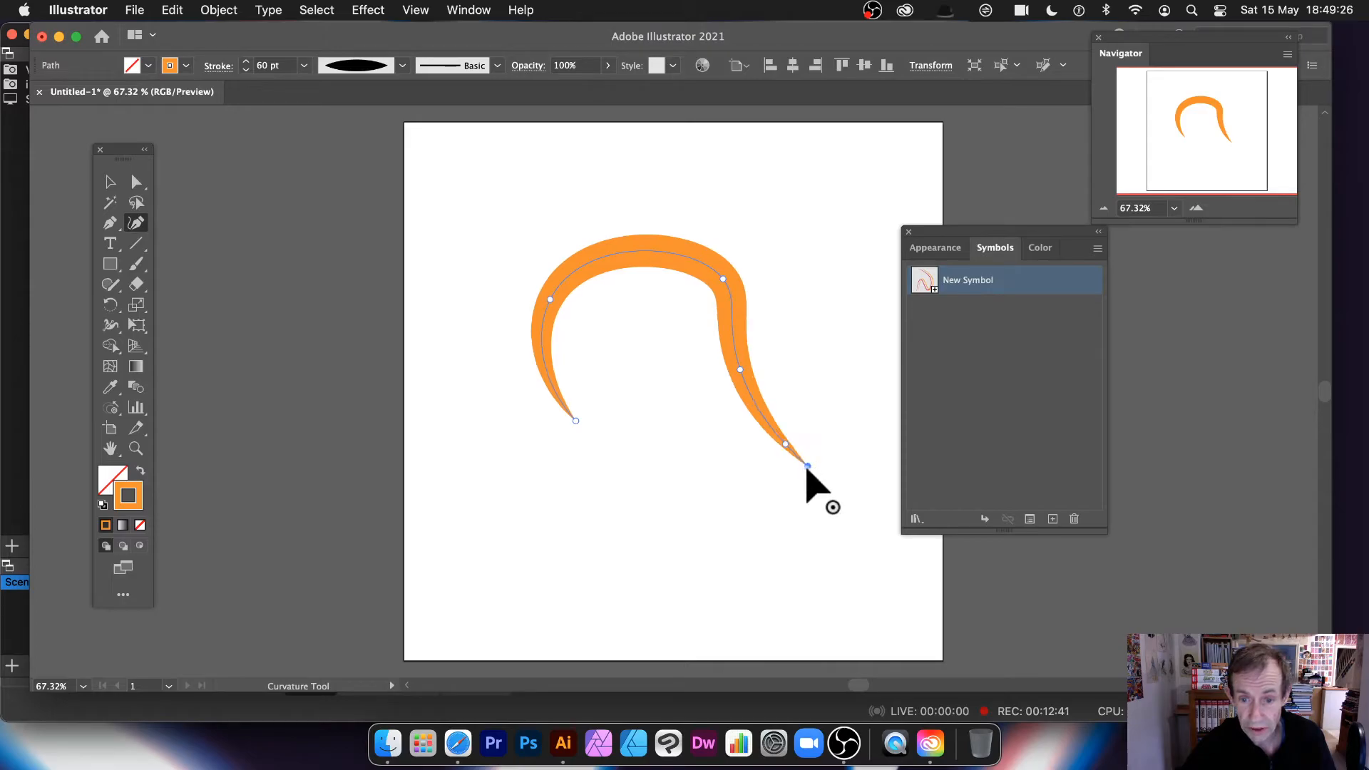
left_click(721, 567)
left_click(632, 454)
left_click(670, 357)
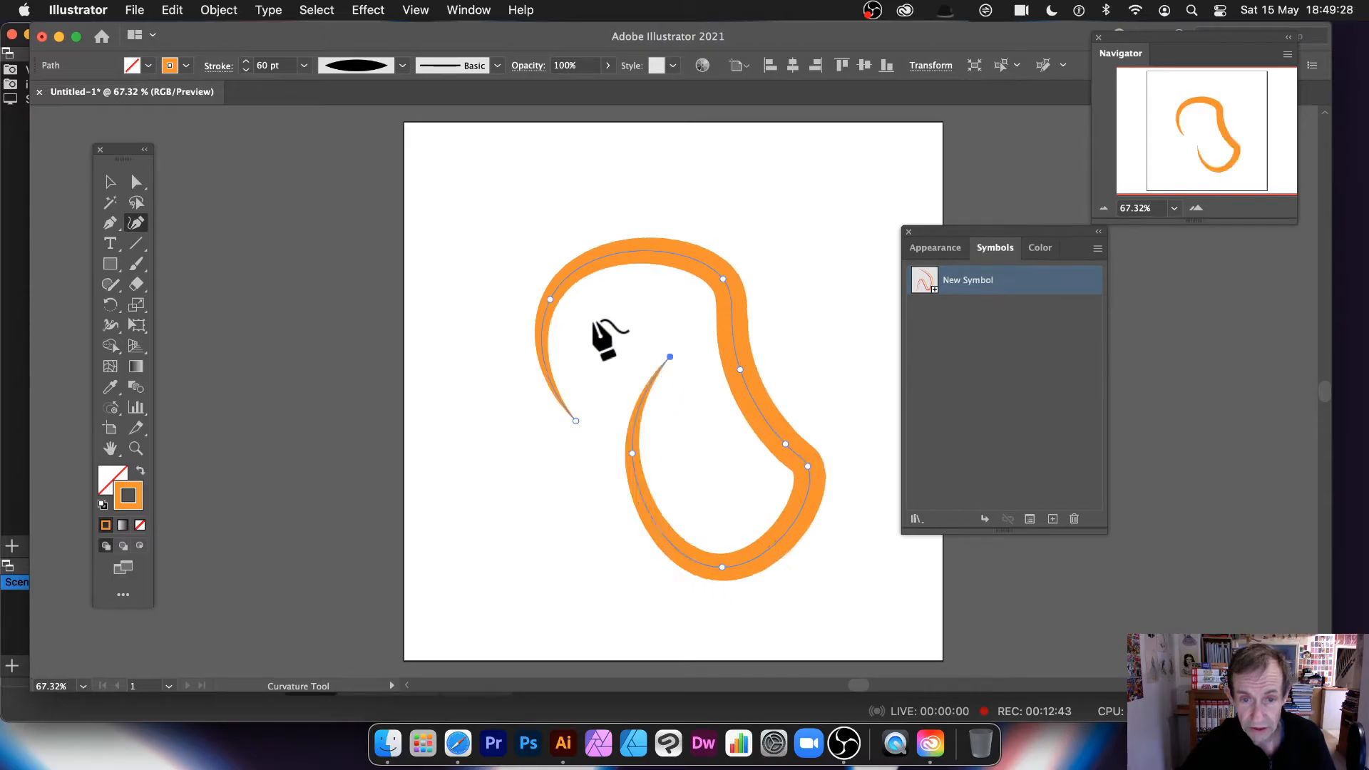
Step: Add one more point curling up and left from the curve's inner end, then duplicate the curve with a sideways offset
left_click(595, 318)
left_click(110, 181)
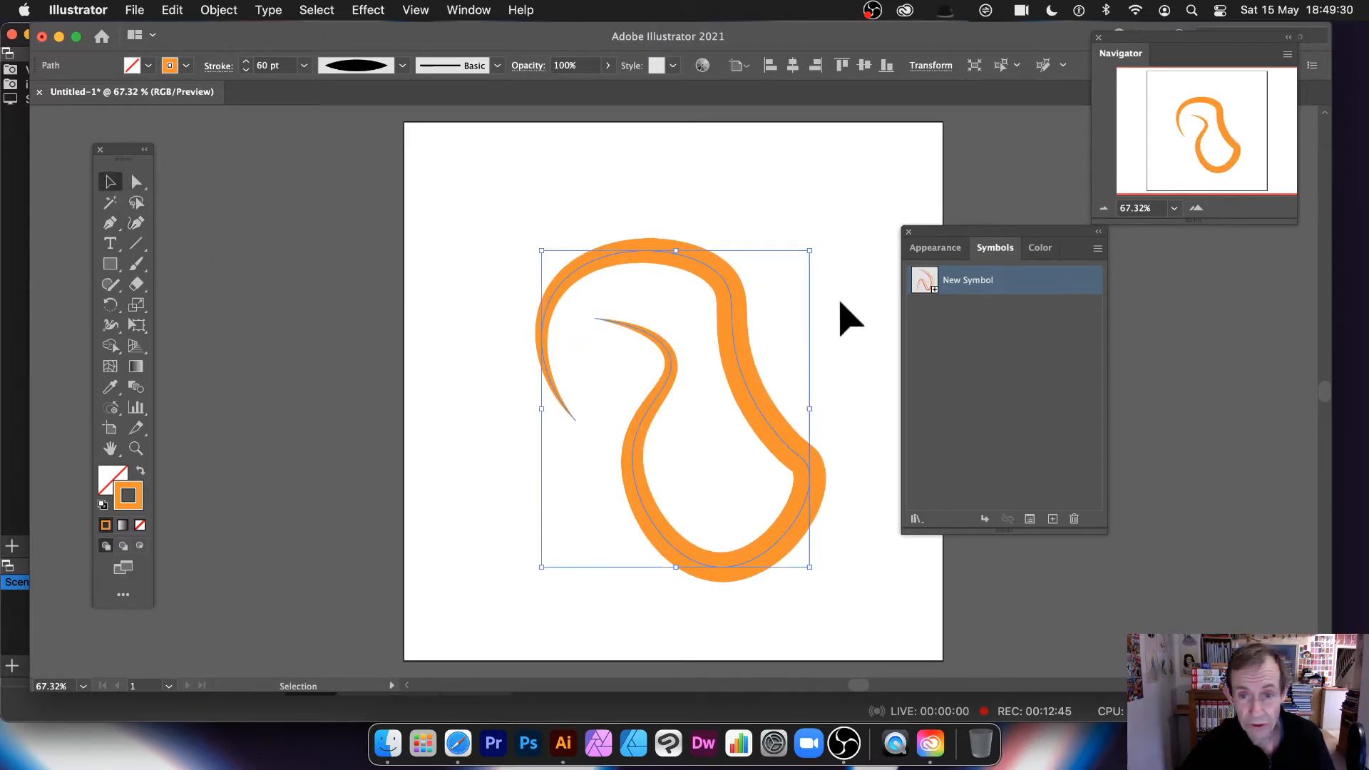
left_click_drag(743, 311, 695, 256)
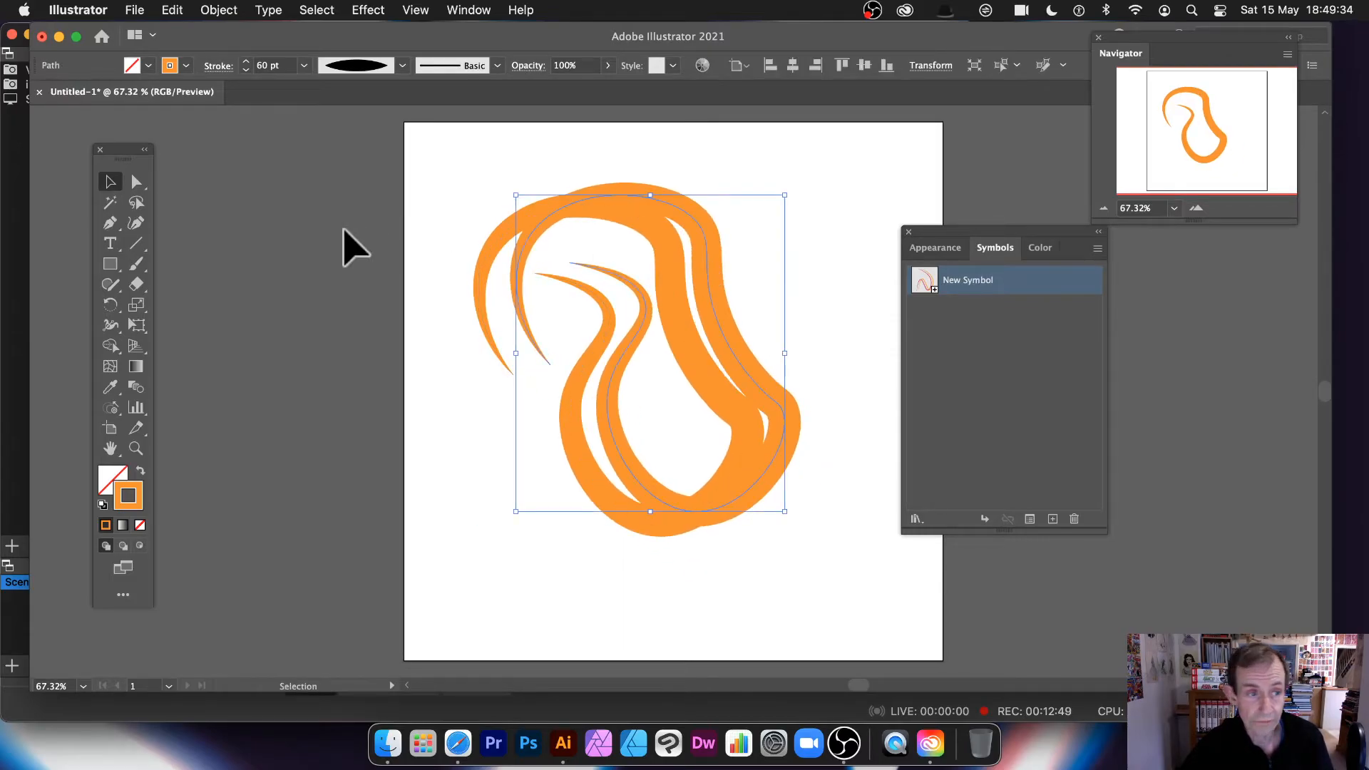
Step: Change the duplicate curve's stroke to dark green and shift it down-left so it overlaps the orange curve
left_click(186, 66)
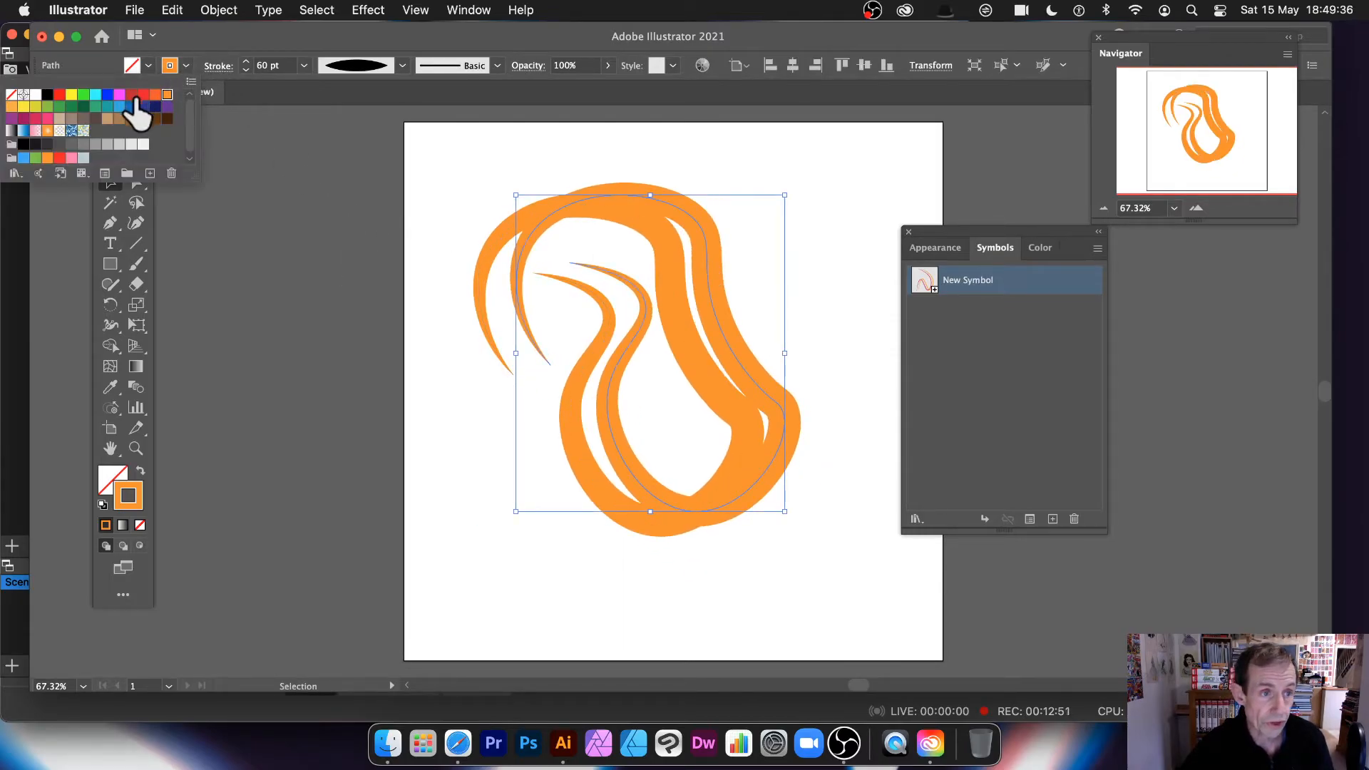
left_click(84, 107)
left_click(652, 293)
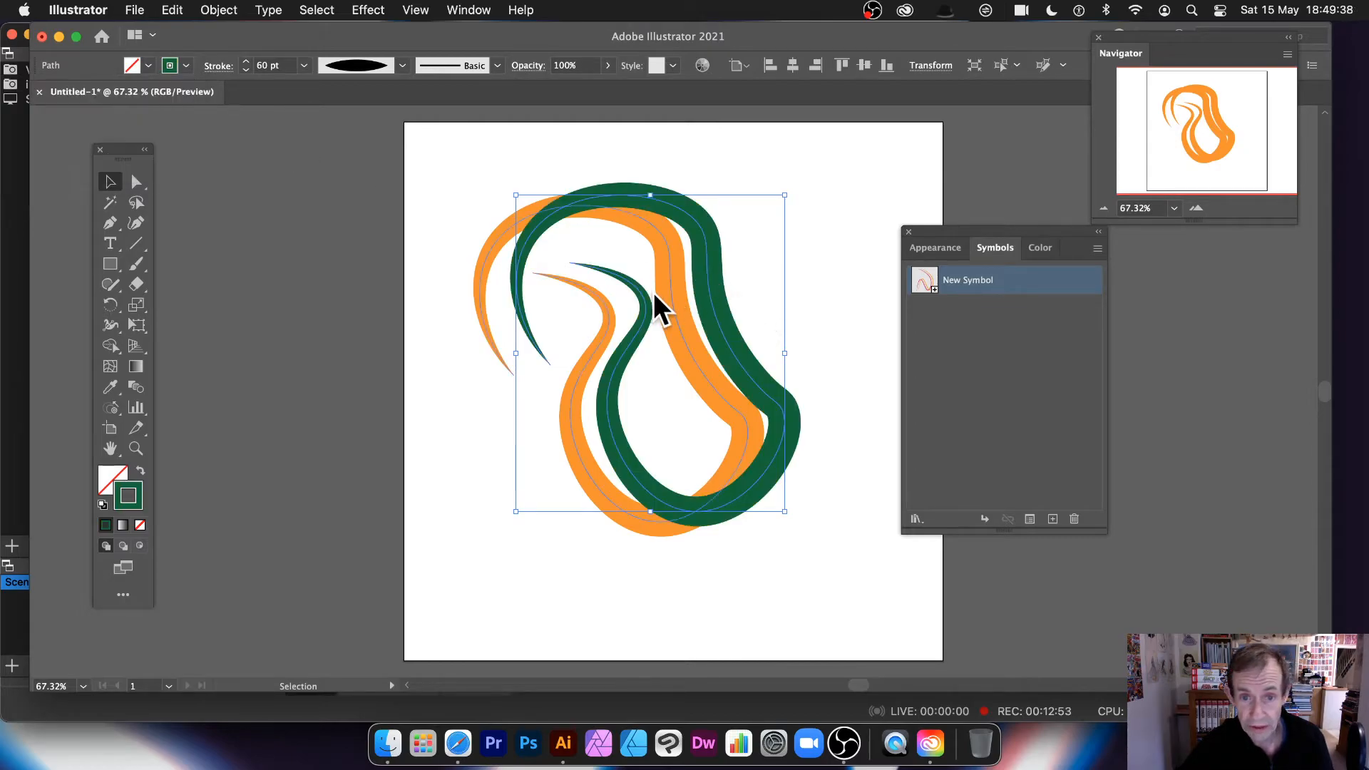
left_click(817, 274)
left_click_drag(699, 285, 636, 285)
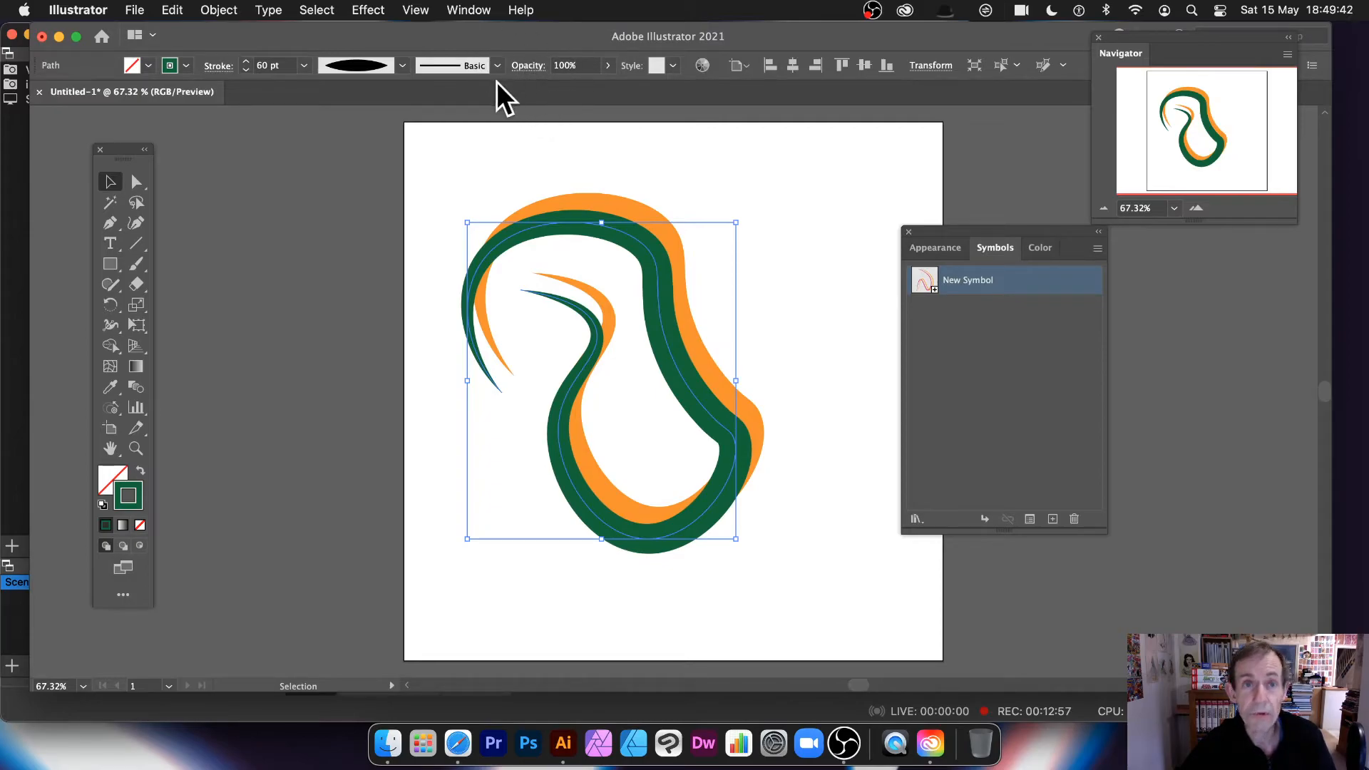
Step: Try the Darken and Multiply blending modes on the green curve, then set it to Difference
left_click(536, 65)
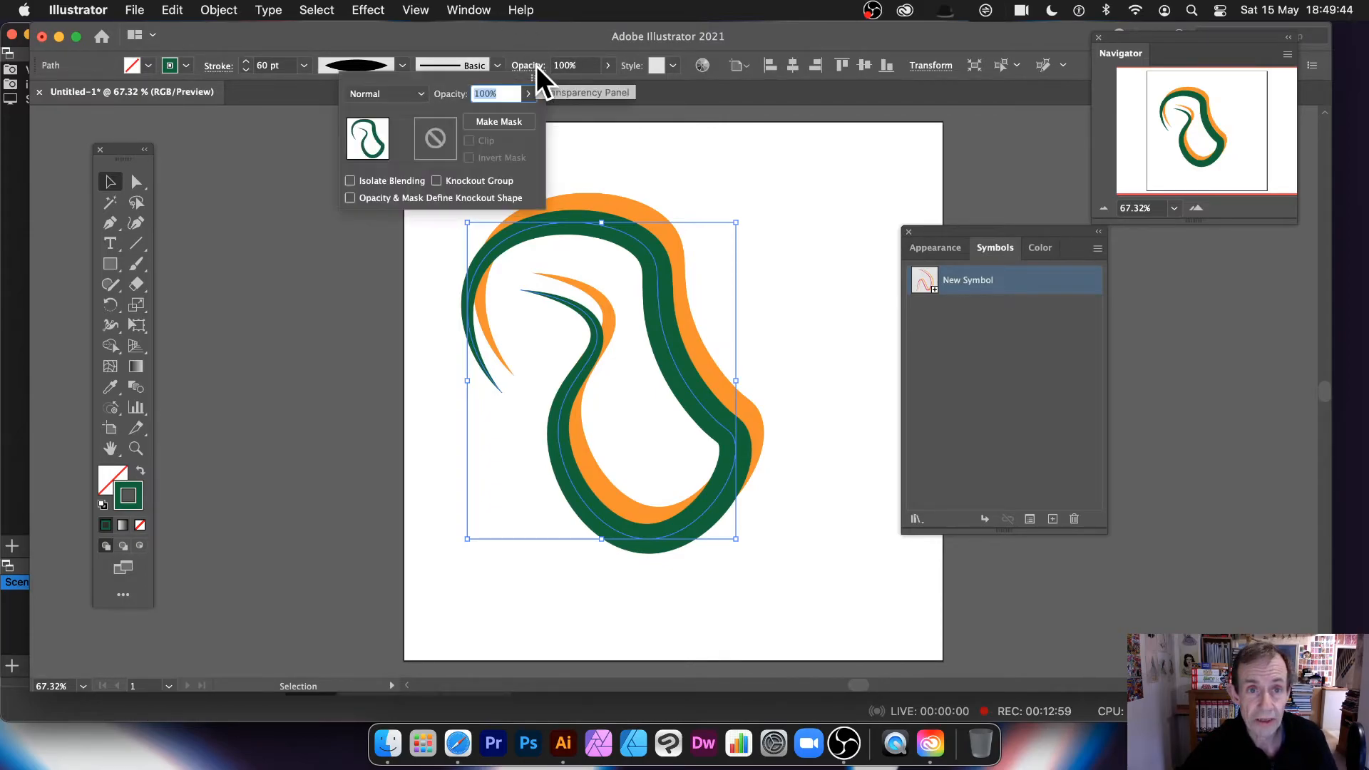
left_click(397, 95)
left_click(388, 136)
left_click(409, 94)
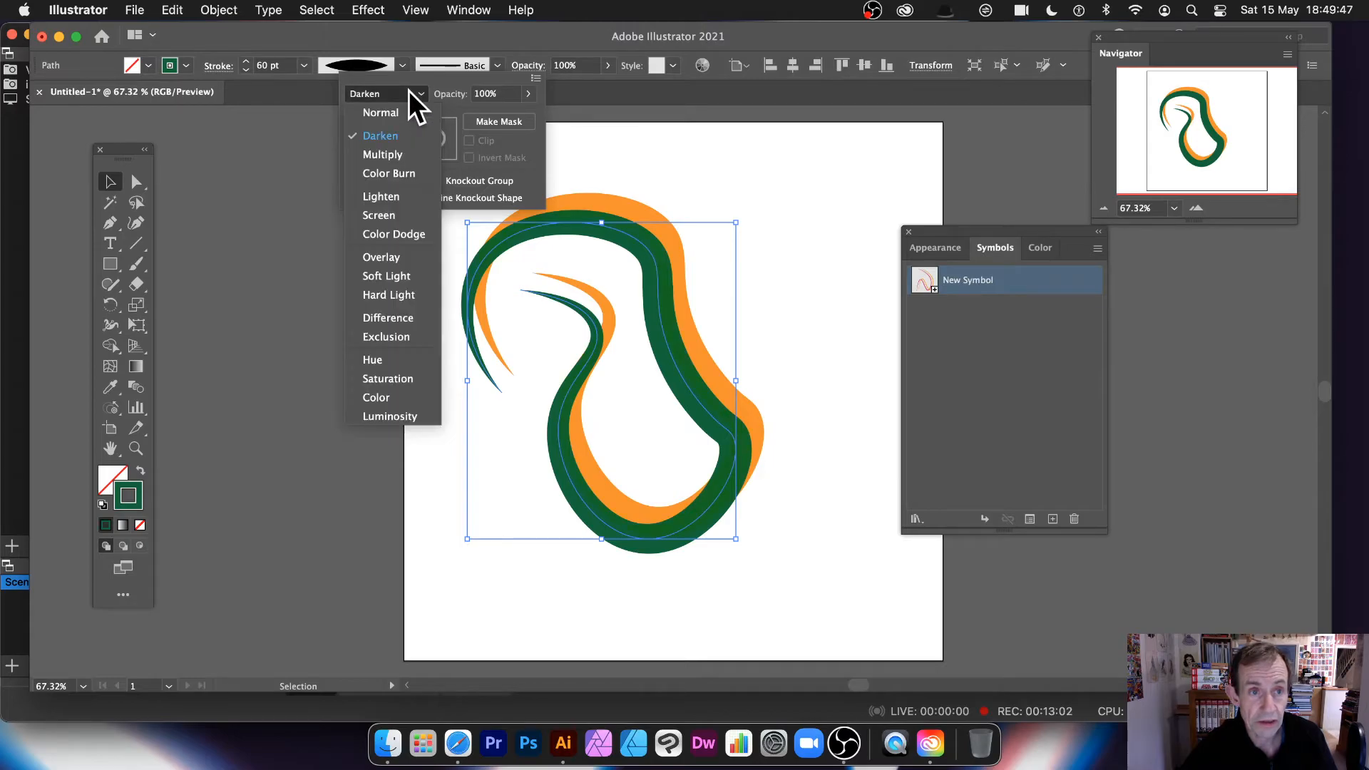
left_click(385, 155)
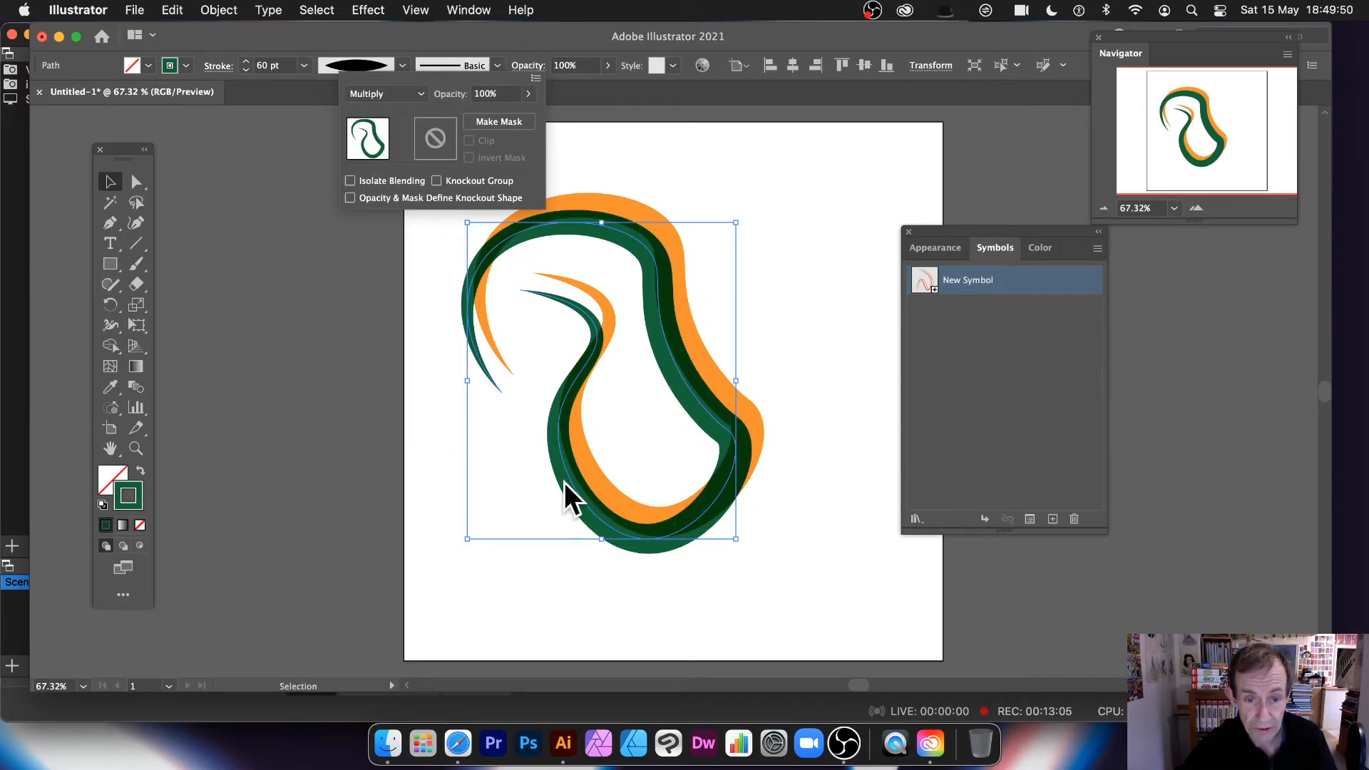
left_click(402, 99)
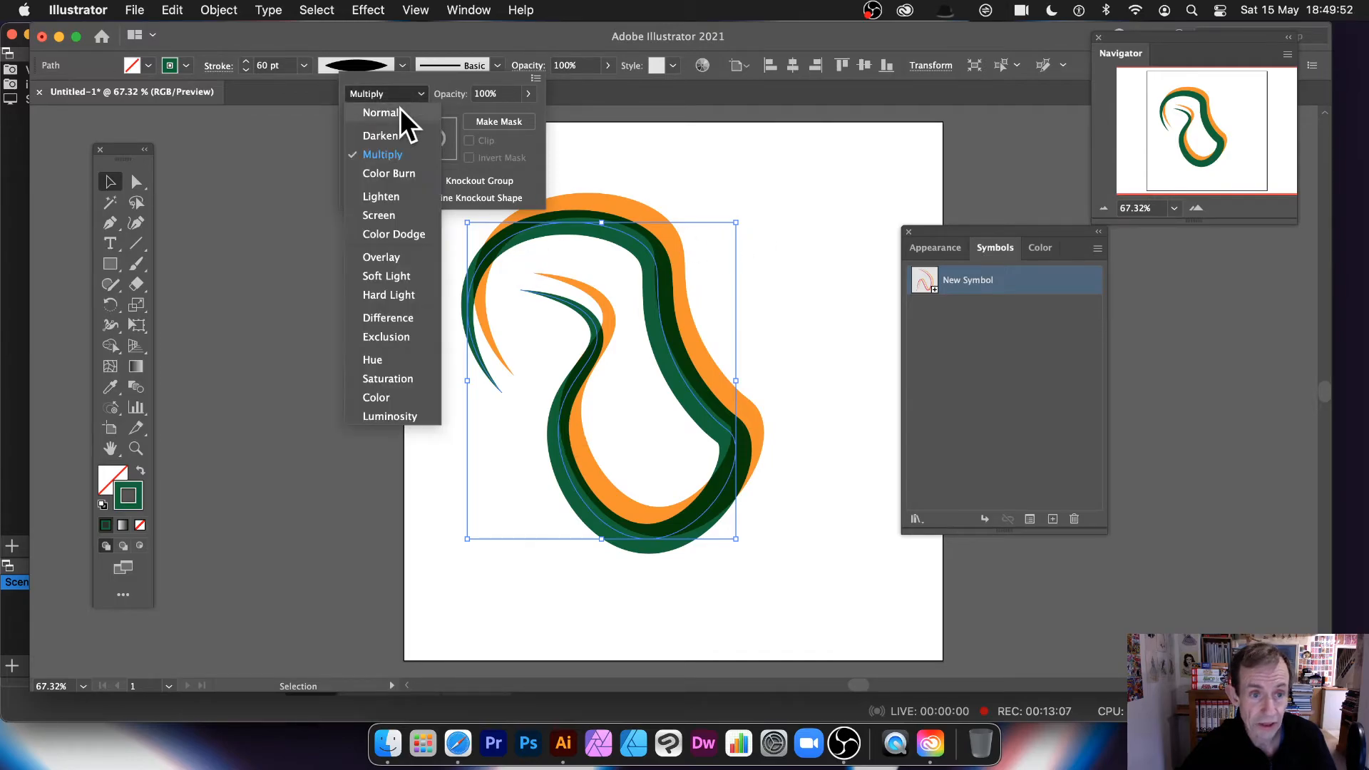
left_click(399, 318)
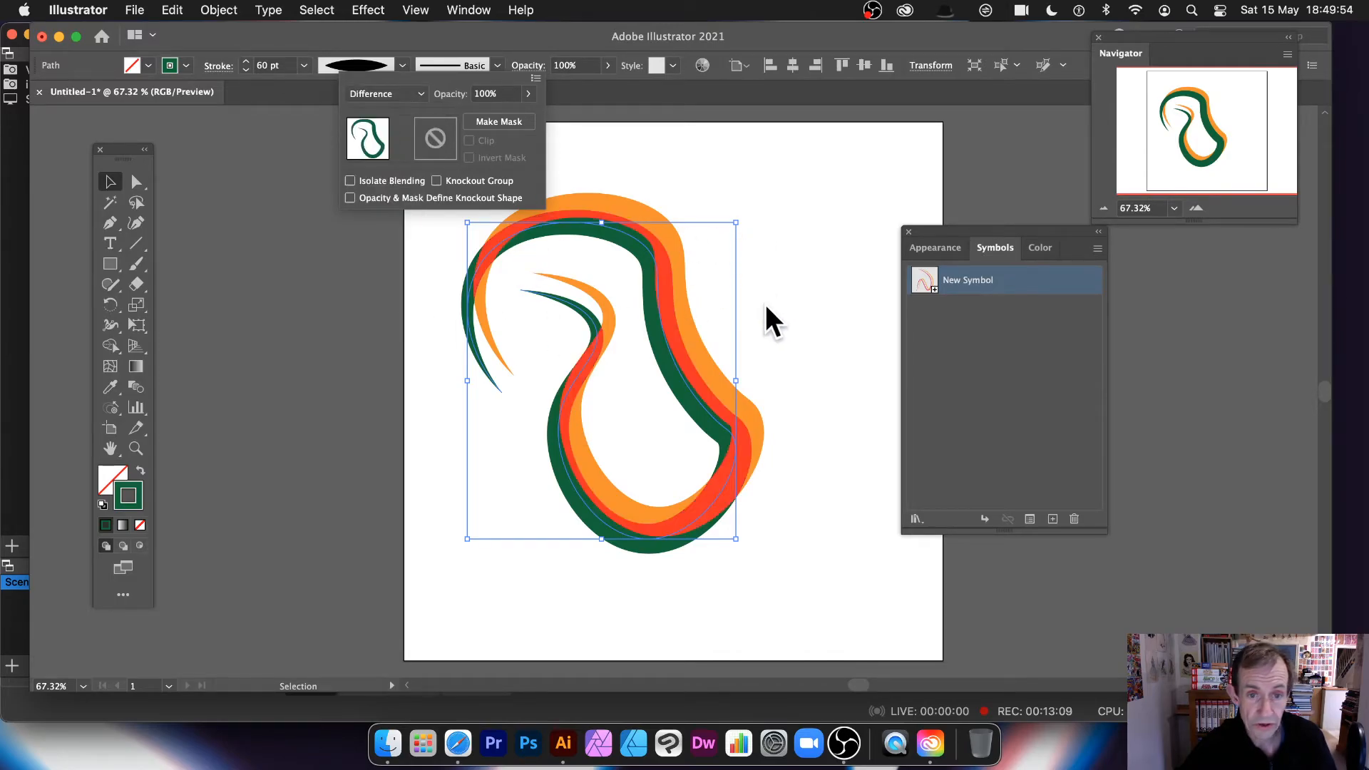
left_click(466, 220)
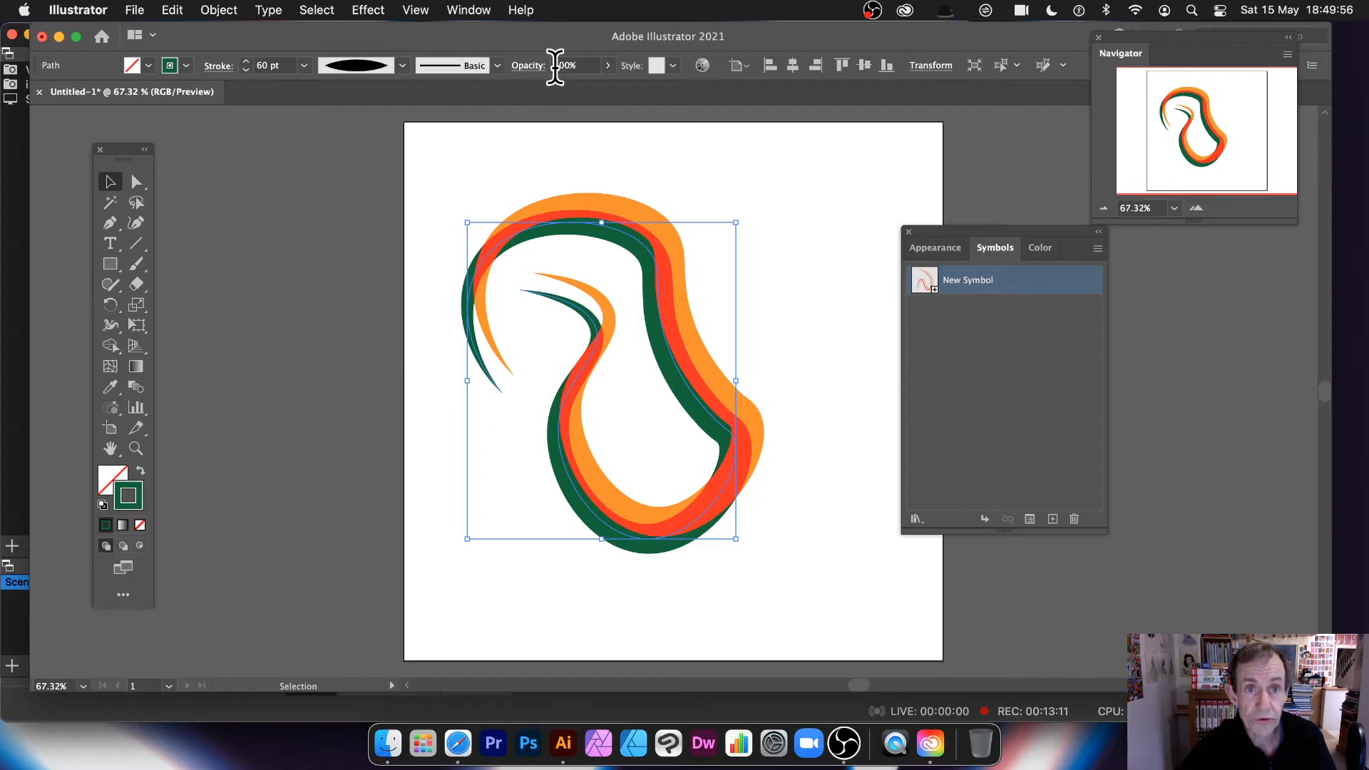
Step: Duplicate the overlapping orange and green curves, scale the duplicate pair down and place it inside the original pair
left_click_drag(579, 85, 633, 92)
left_click_drag(416, 162, 825, 572)
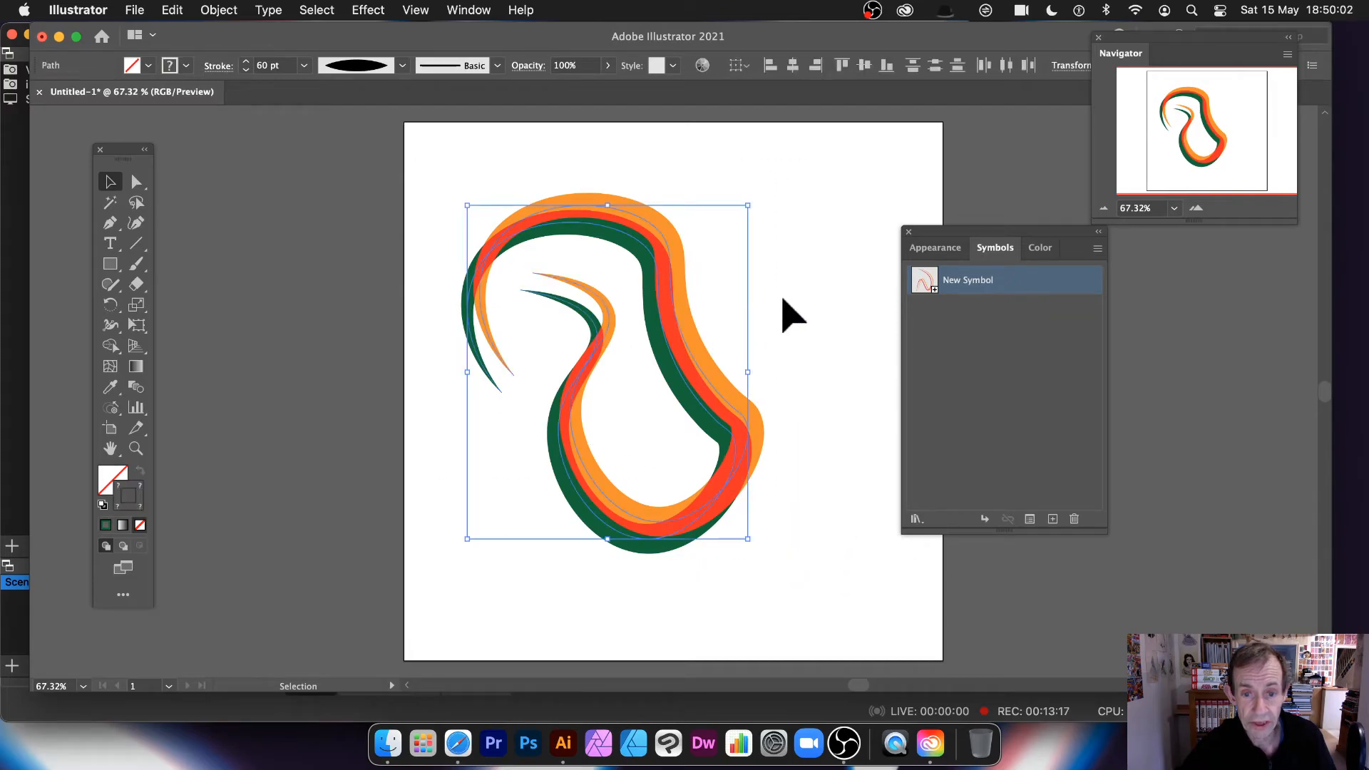
left_click_drag(681, 350, 724, 386)
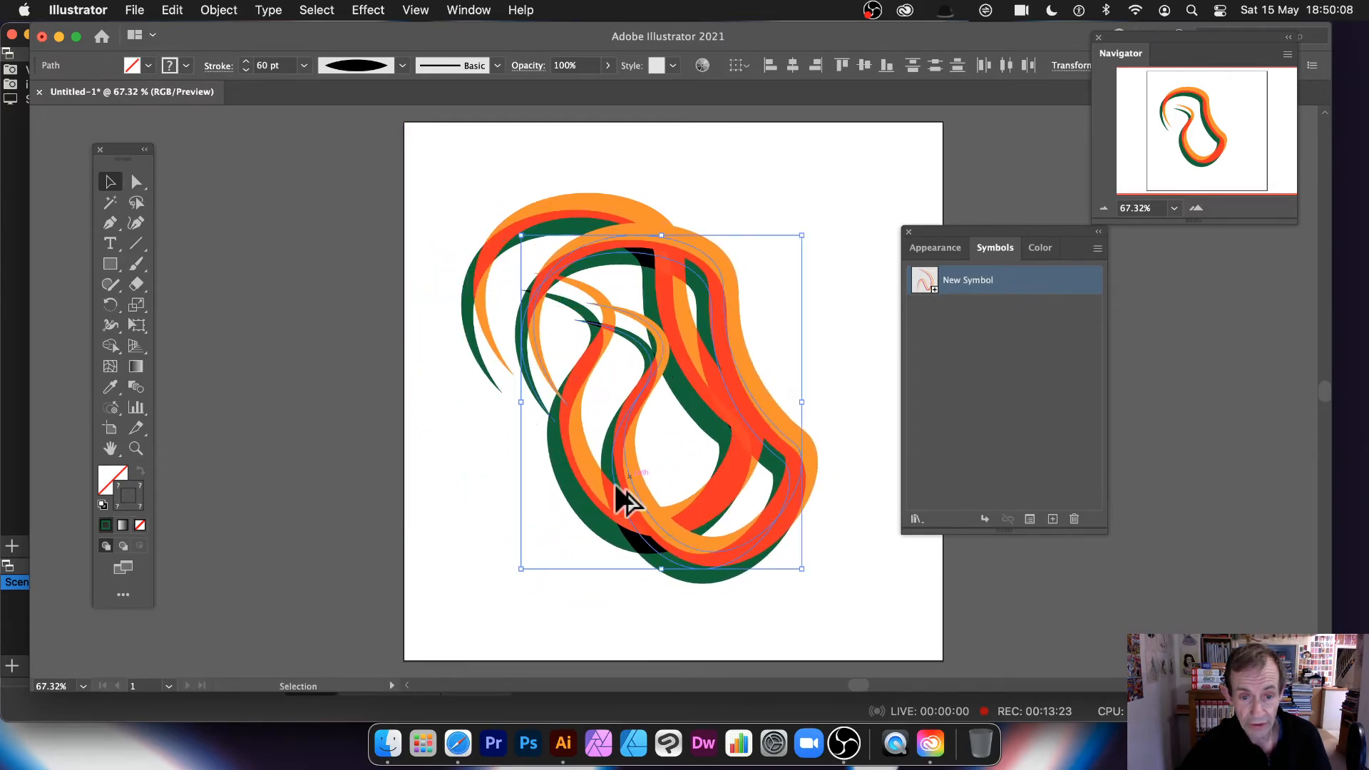
left_click_drag(516, 238, 658, 307)
left_click_drag(774, 341, 620, 294)
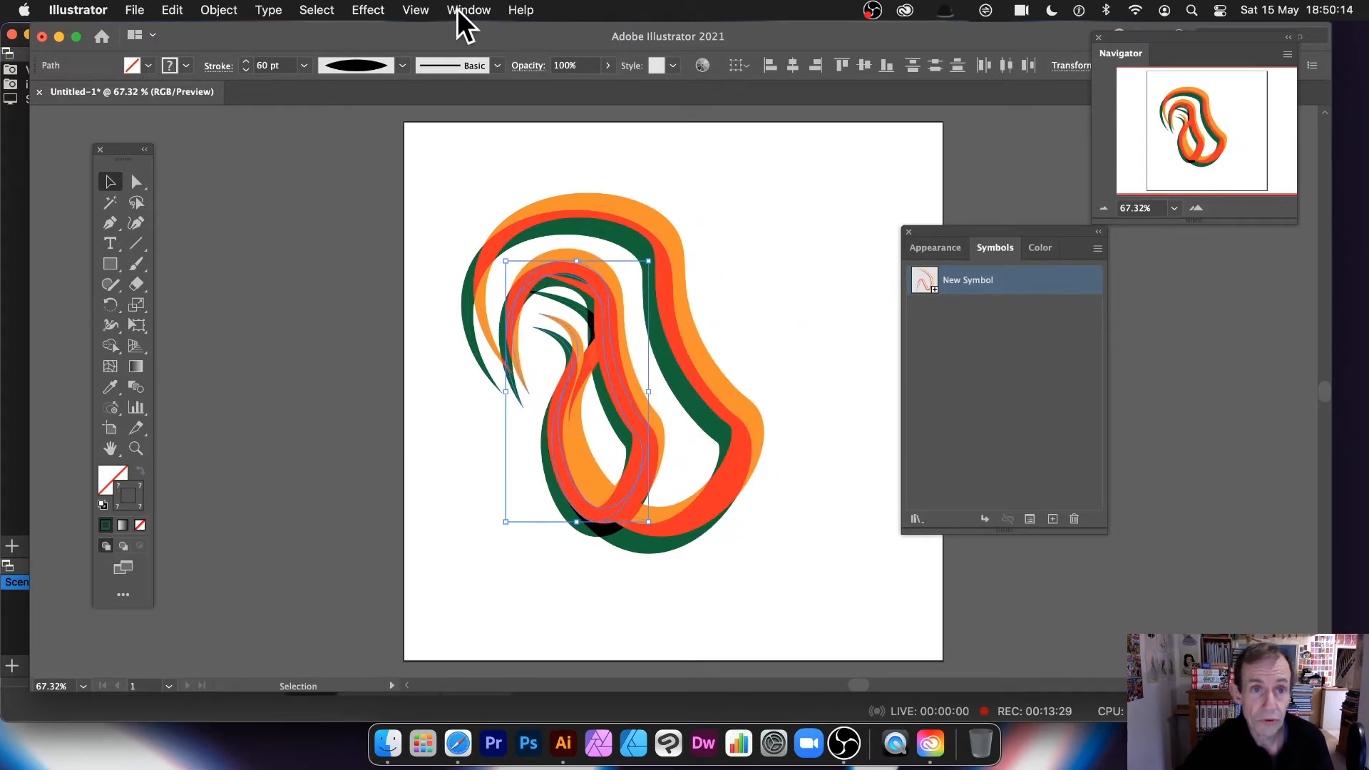
Step: Show the Layers panel, expand Layer 1 to list its paths and move the panel off the artwork
left_click(460, 9)
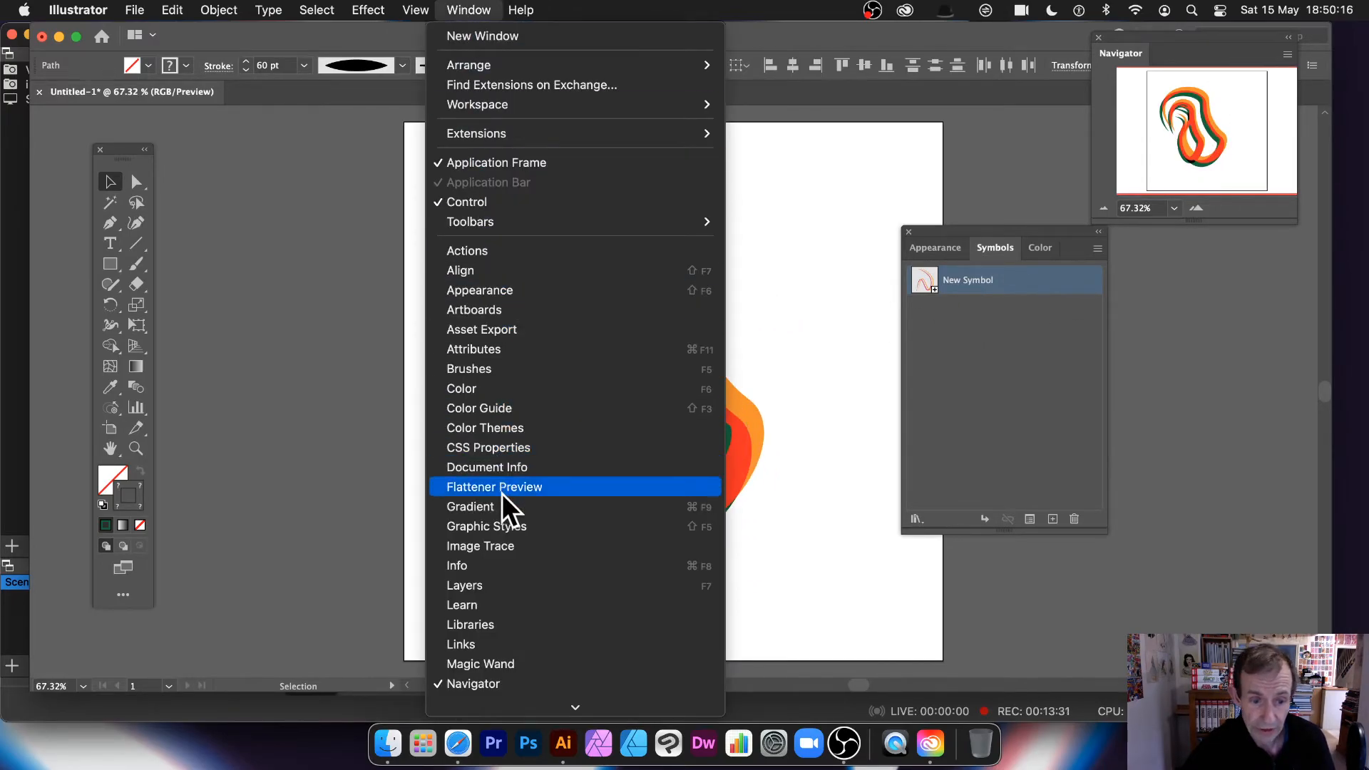
left_click(484, 586)
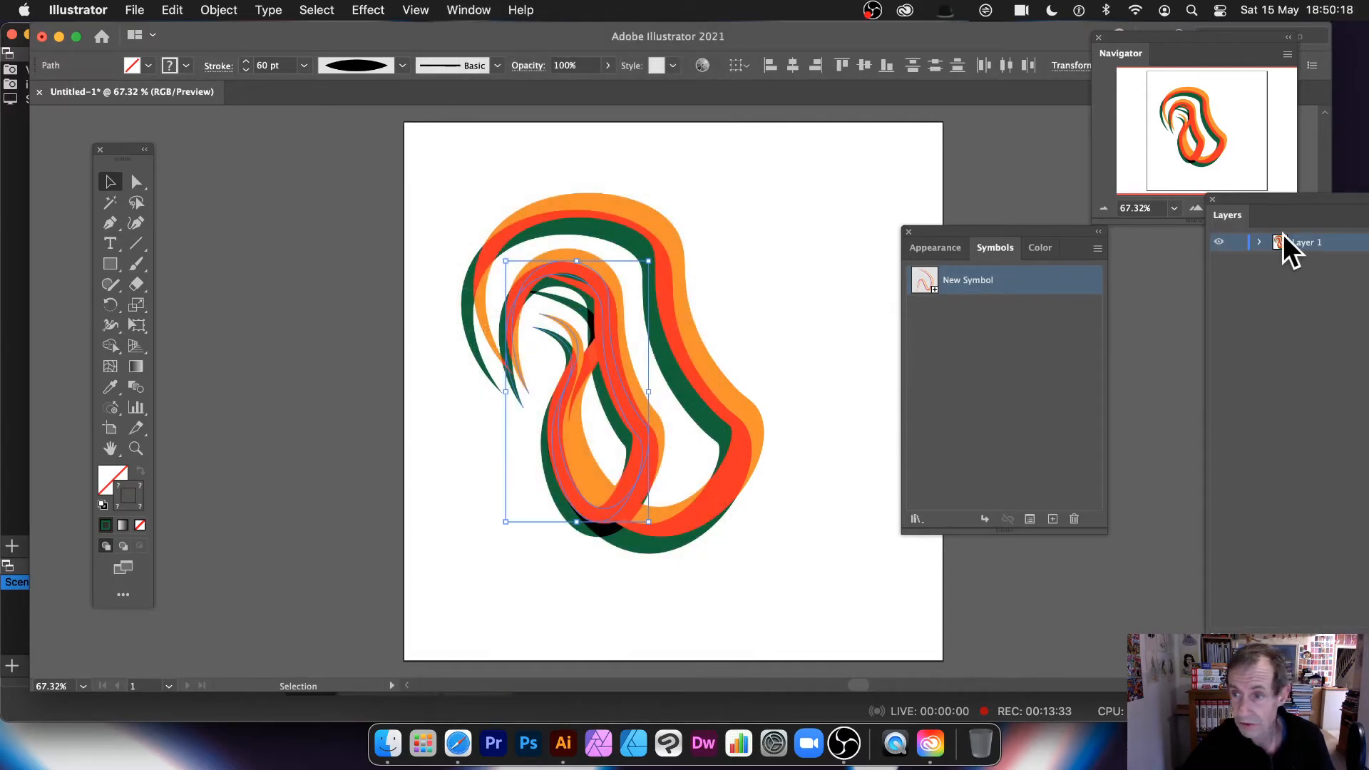
left_click_drag(1239, 202, 683, 170)
left_click(722, 209)
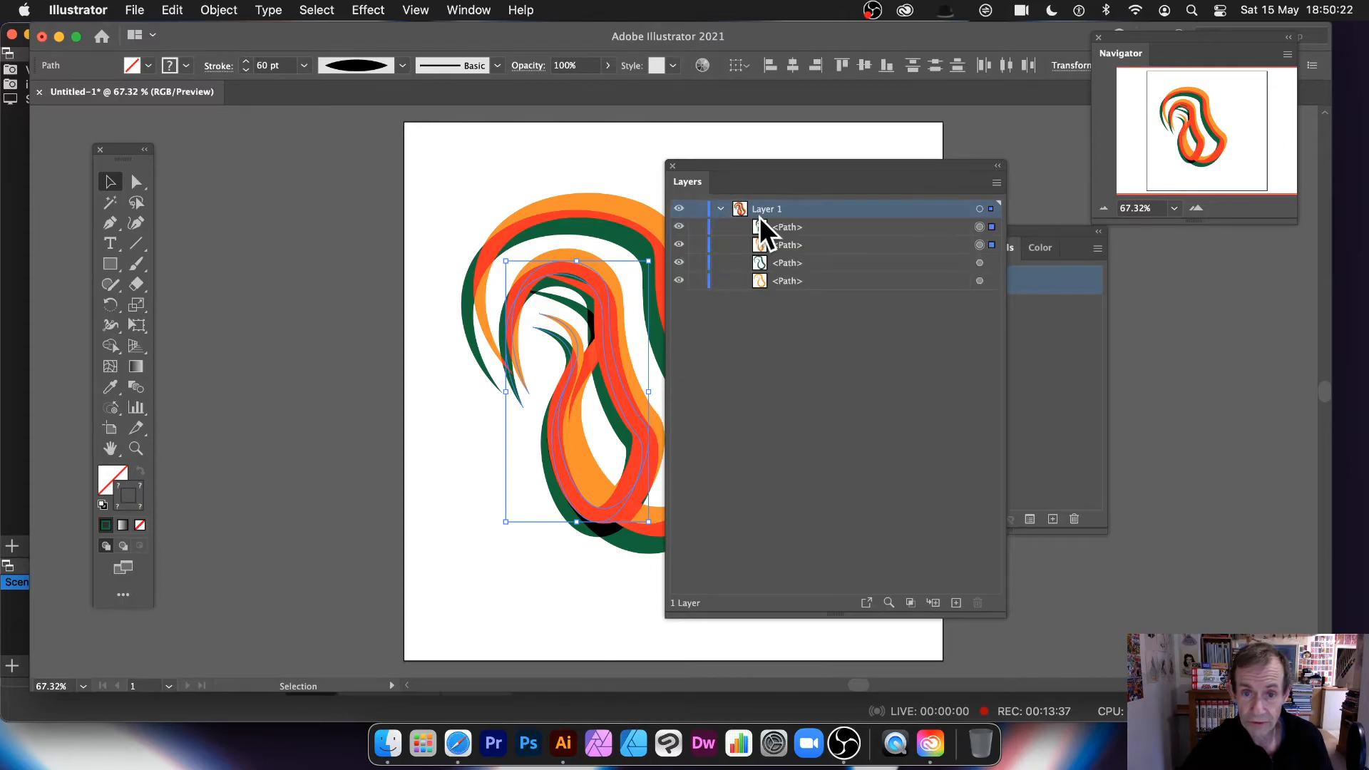
left_click_drag(683, 191, 879, 203)
Step: Reshape the small green curve with the Curvature tool by pulling its left-hand point far right across the larger curves
left_click(135, 222)
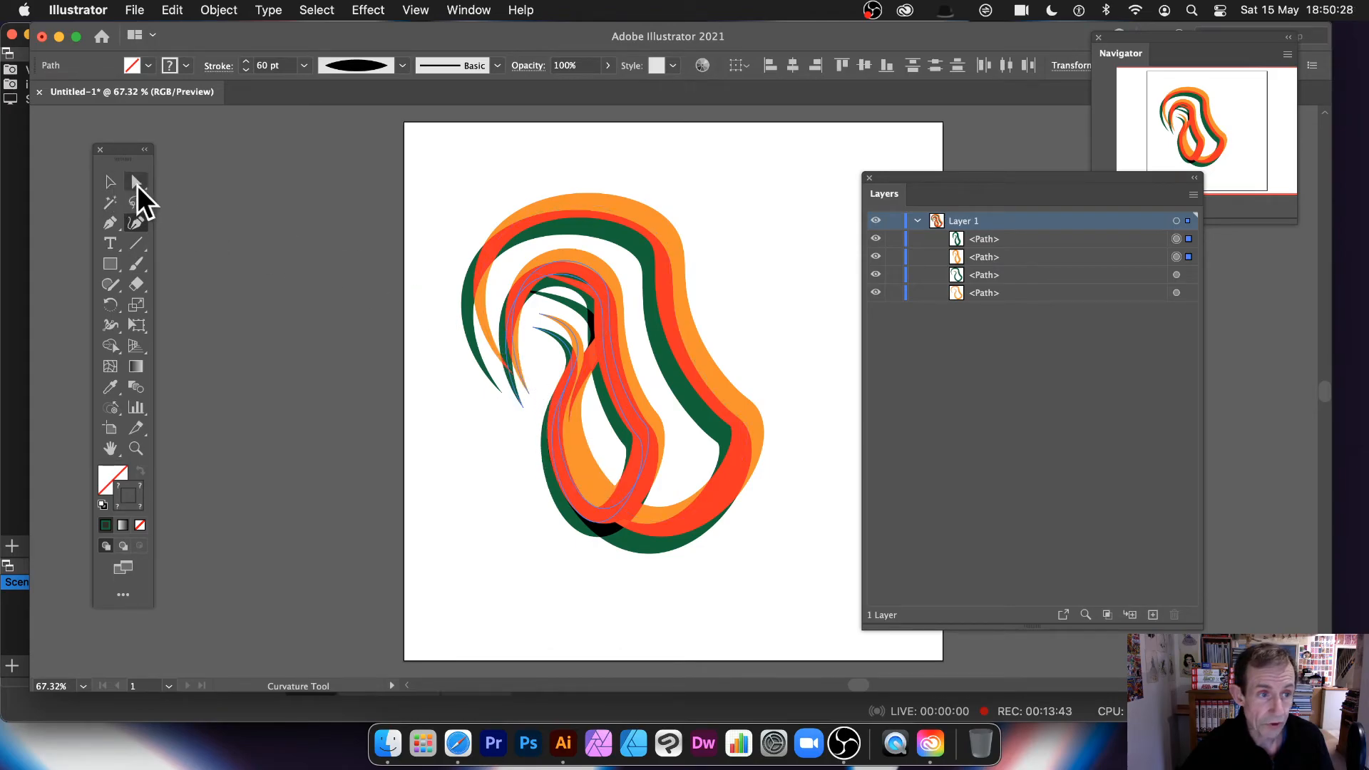
left_click(551, 352)
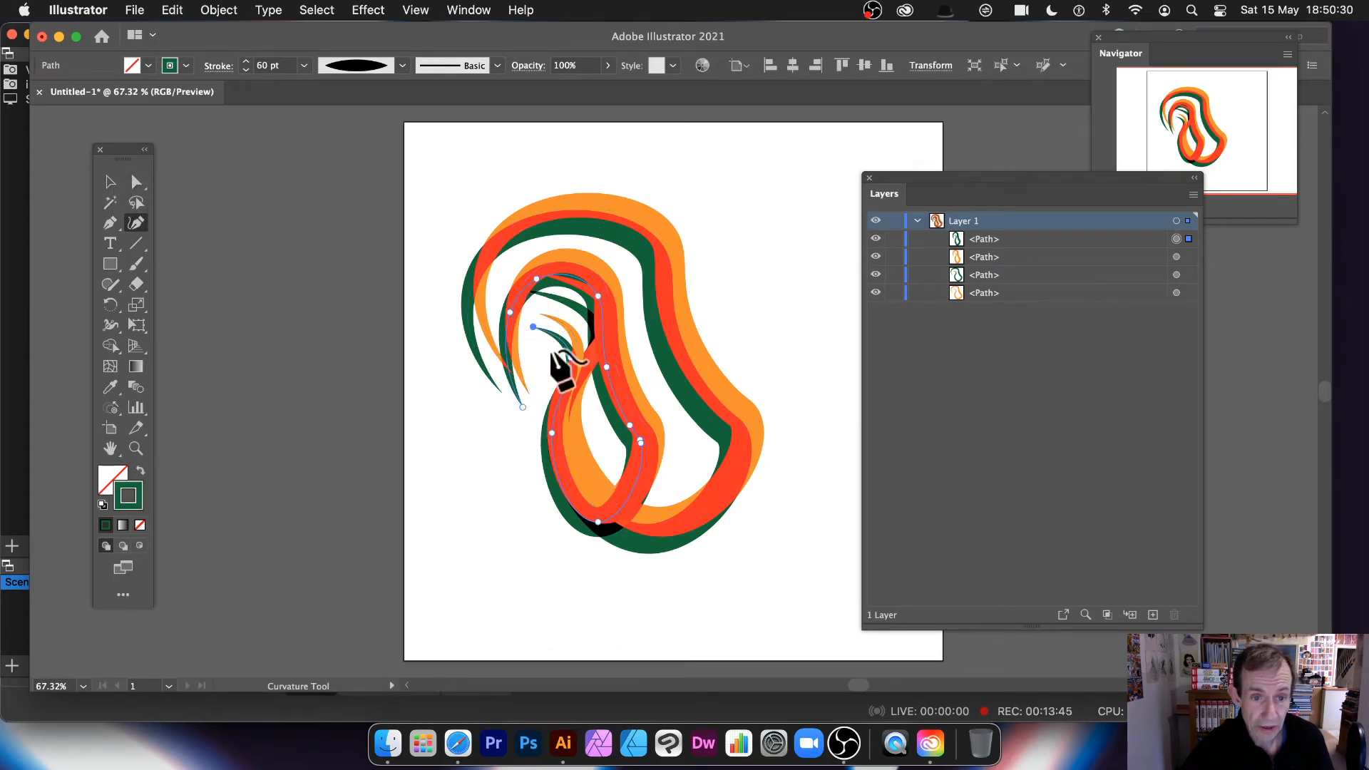
mouse_move(509, 312)
left_mouse_down()
mouse_move(476, 172)
mouse_move(387, 238)
mouse_move(584, 452)
mouse_move(751, 361)
mouse_move(729, 353)
mouse_move(752, 344)
left_mouse_up()
Step: Add a point on the large green curve's lower-right stretch, then pull its right, upper and left points outward
left_click(701, 402)
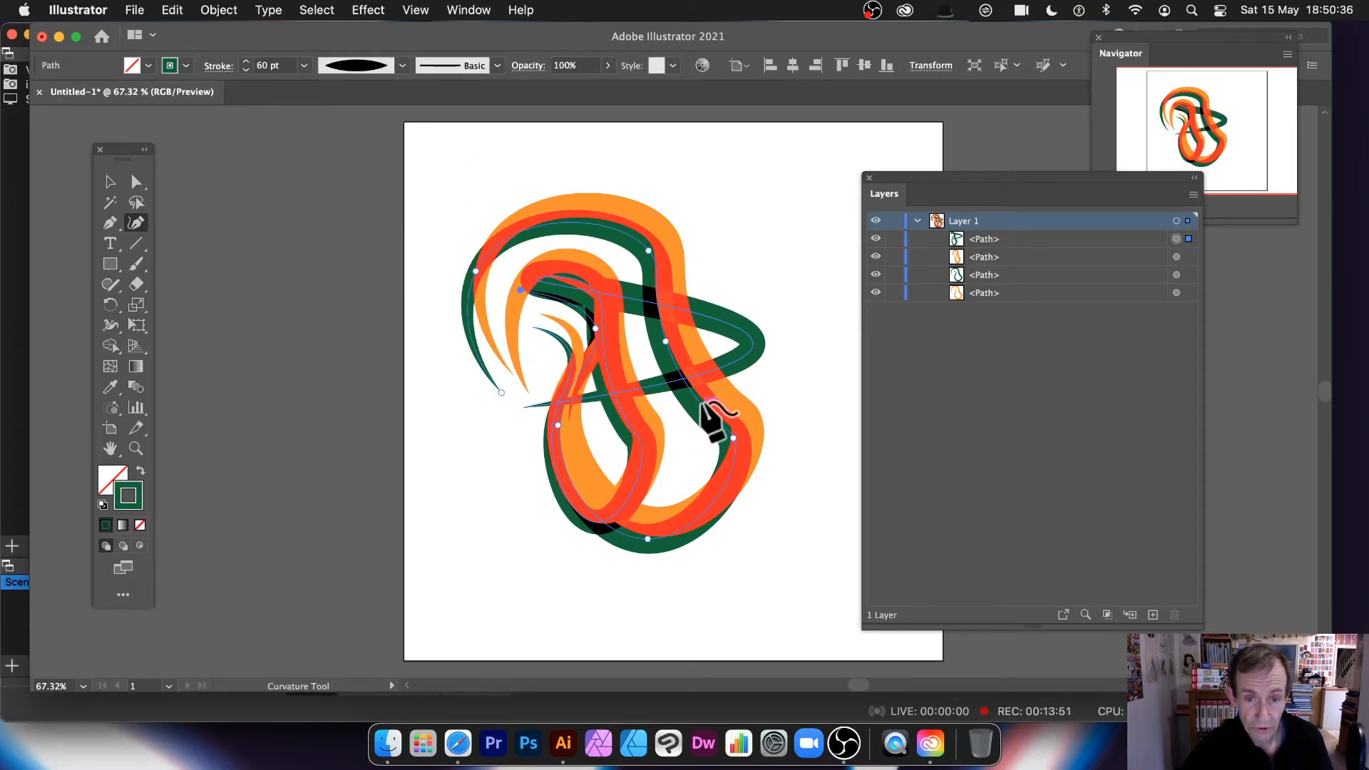
left_click_drag(738, 445, 845, 324)
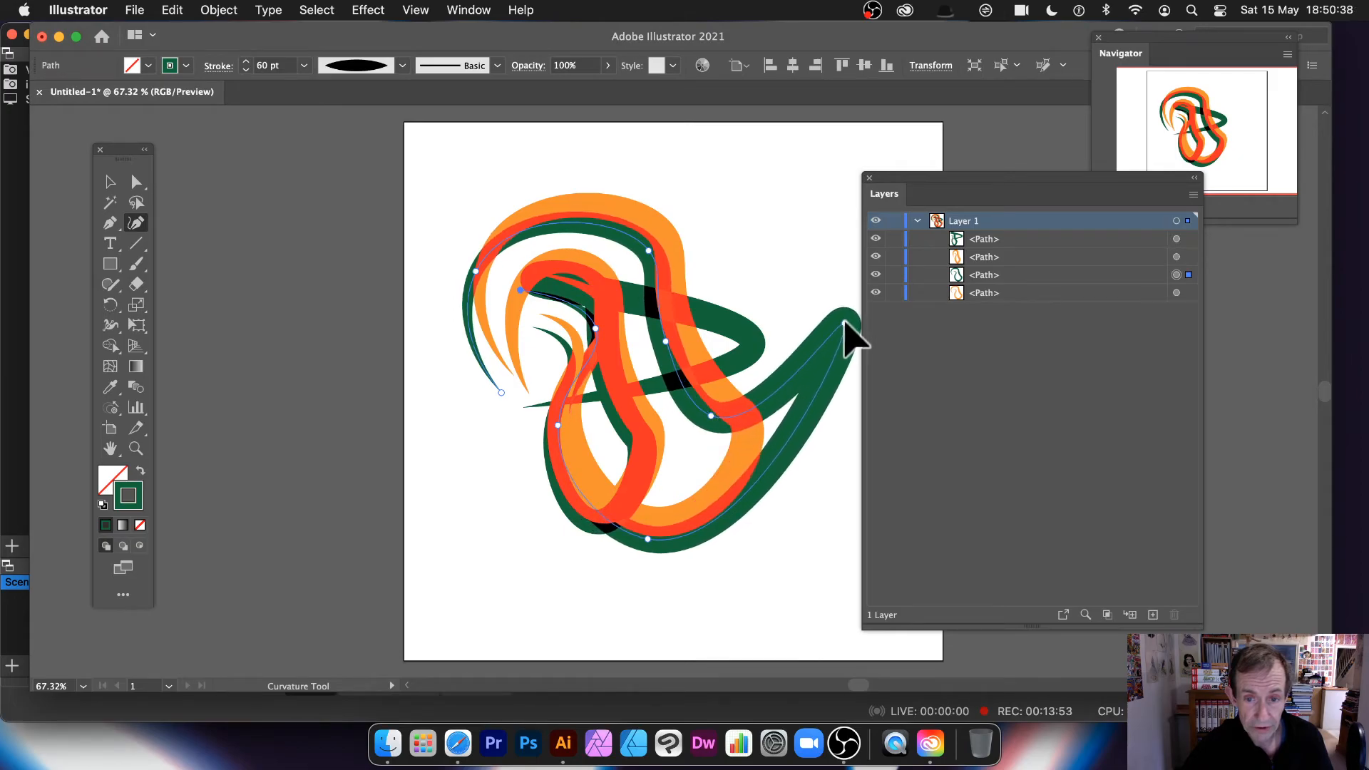
mouse_move(665, 341)
left_mouse_down()
mouse_move(773, 236)
mouse_move(770, 178)
left_mouse_up()
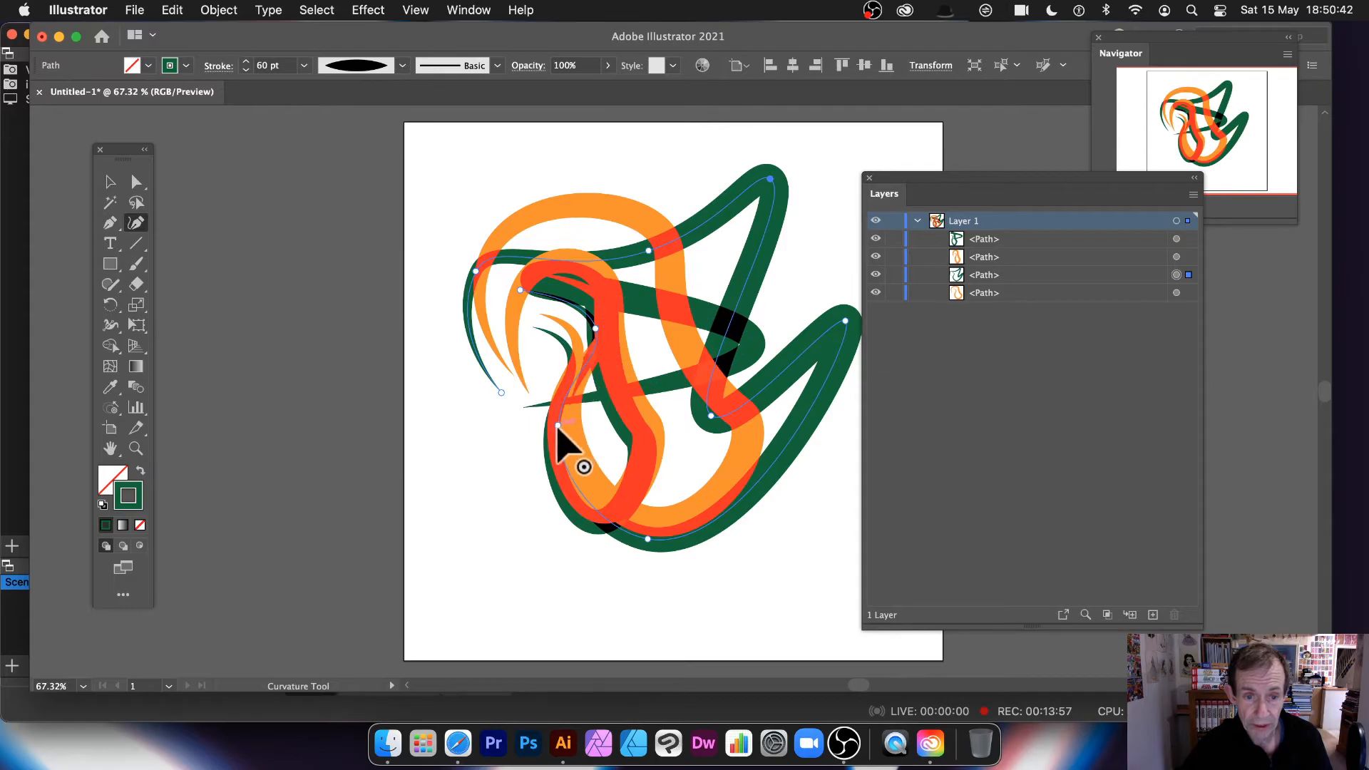
left_click_drag(558, 427, 447, 470)
Step: Select all four curves on the artboard and group them
left_click(111, 182)
left_click(357, 194)
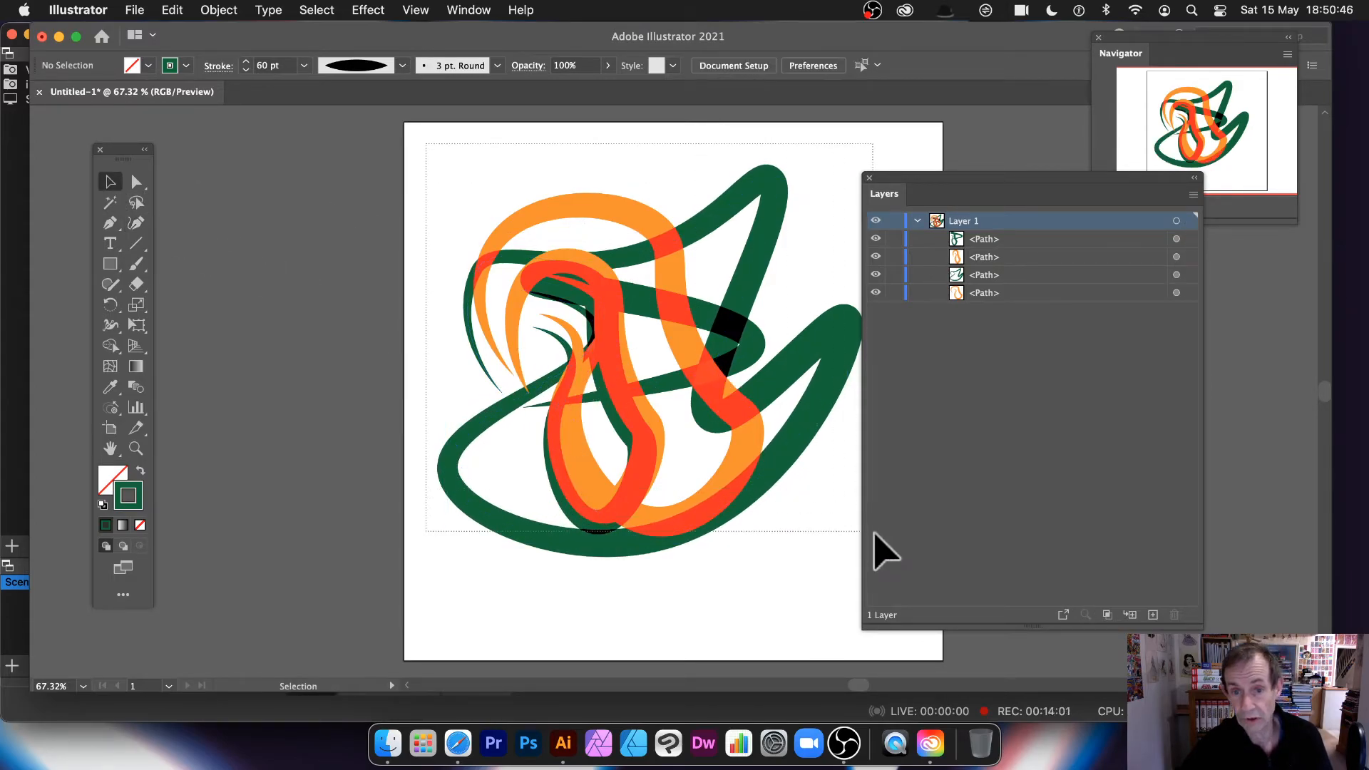
left_click_drag(861, 523, 860, 581)
left_click(219, 10)
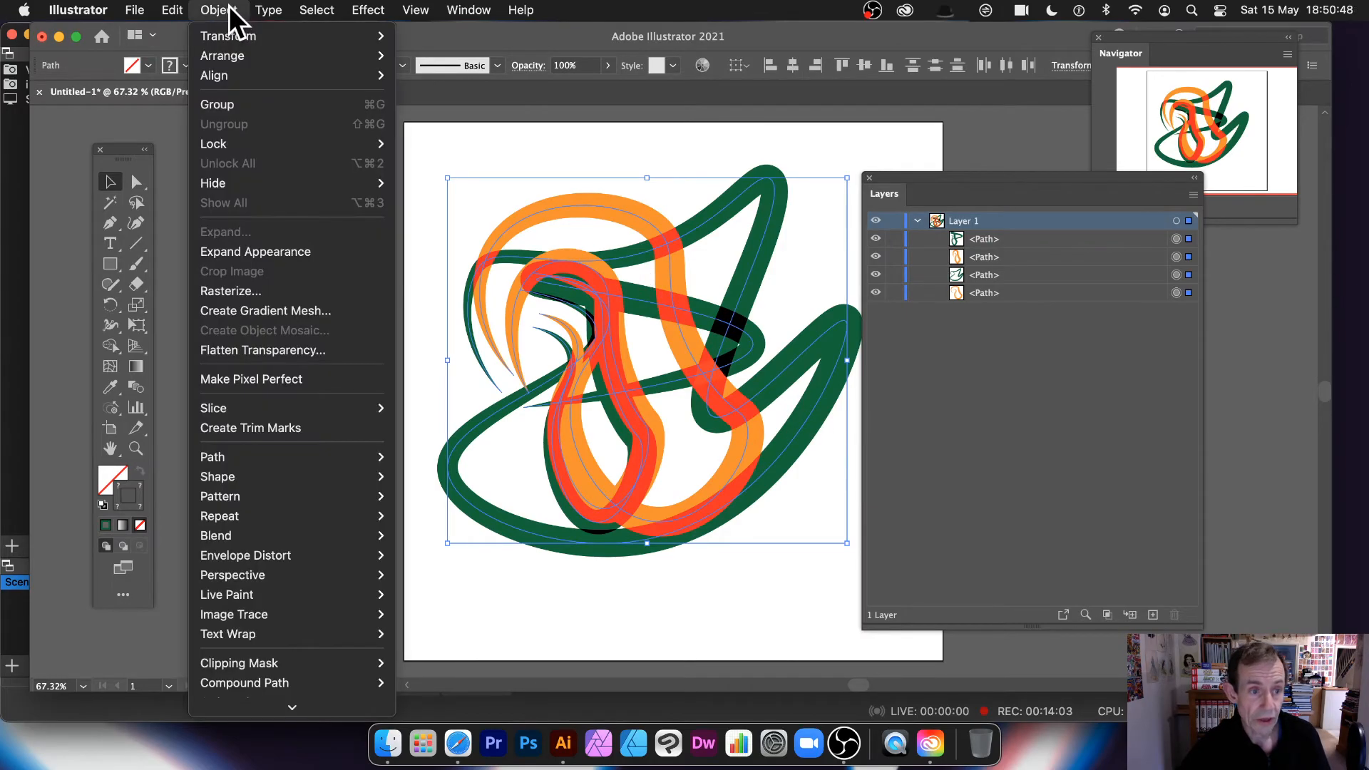
left_click(240, 103)
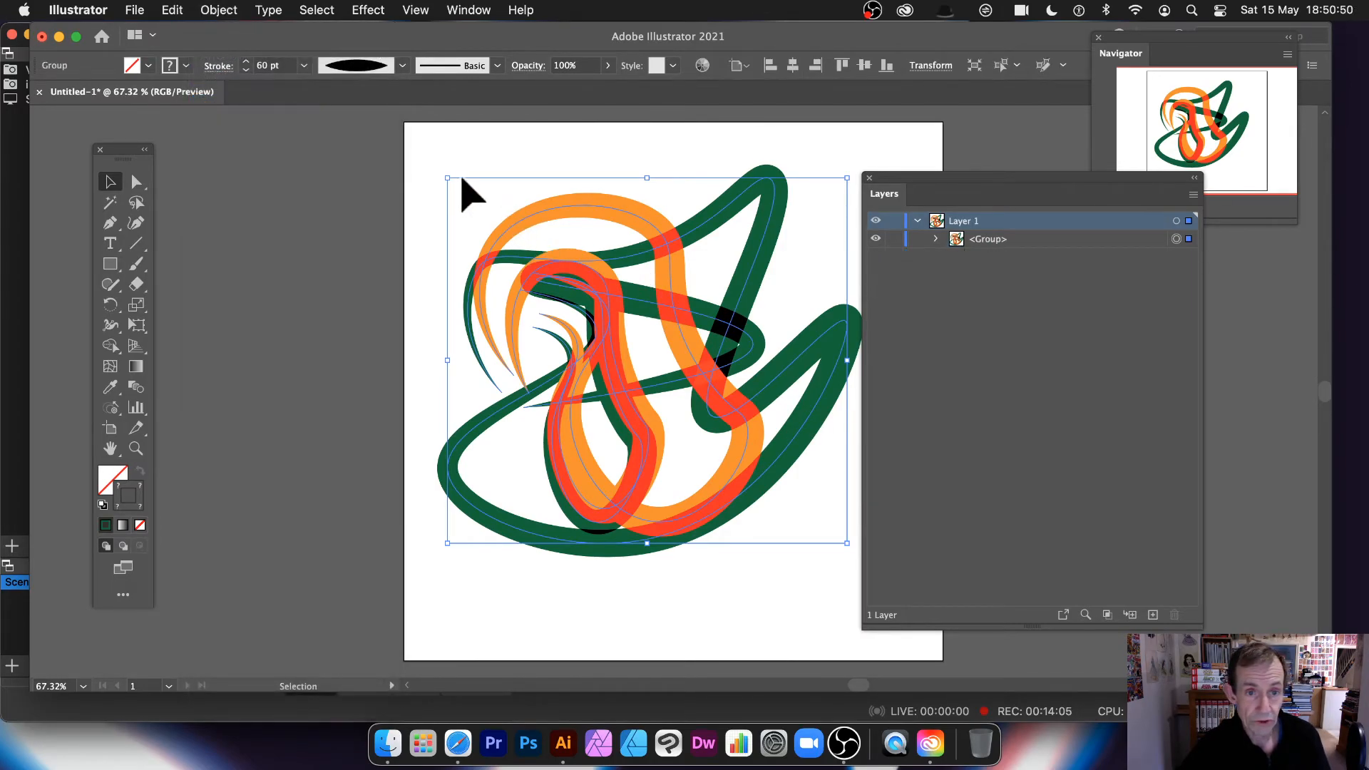
Step: Scale the group of curves down and spread three overlapping copies of it diagonally across the artboard
left_click_drag(449, 180, 596, 312)
mouse_move(748, 405)
left_mouse_down()
mouse_move(558, 274)
mouse_move(650, 309)
mouse_move(562, 396)
mouse_move(566, 428)
mouse_move(721, 422)
mouse_move(724, 403)
left_mouse_up()
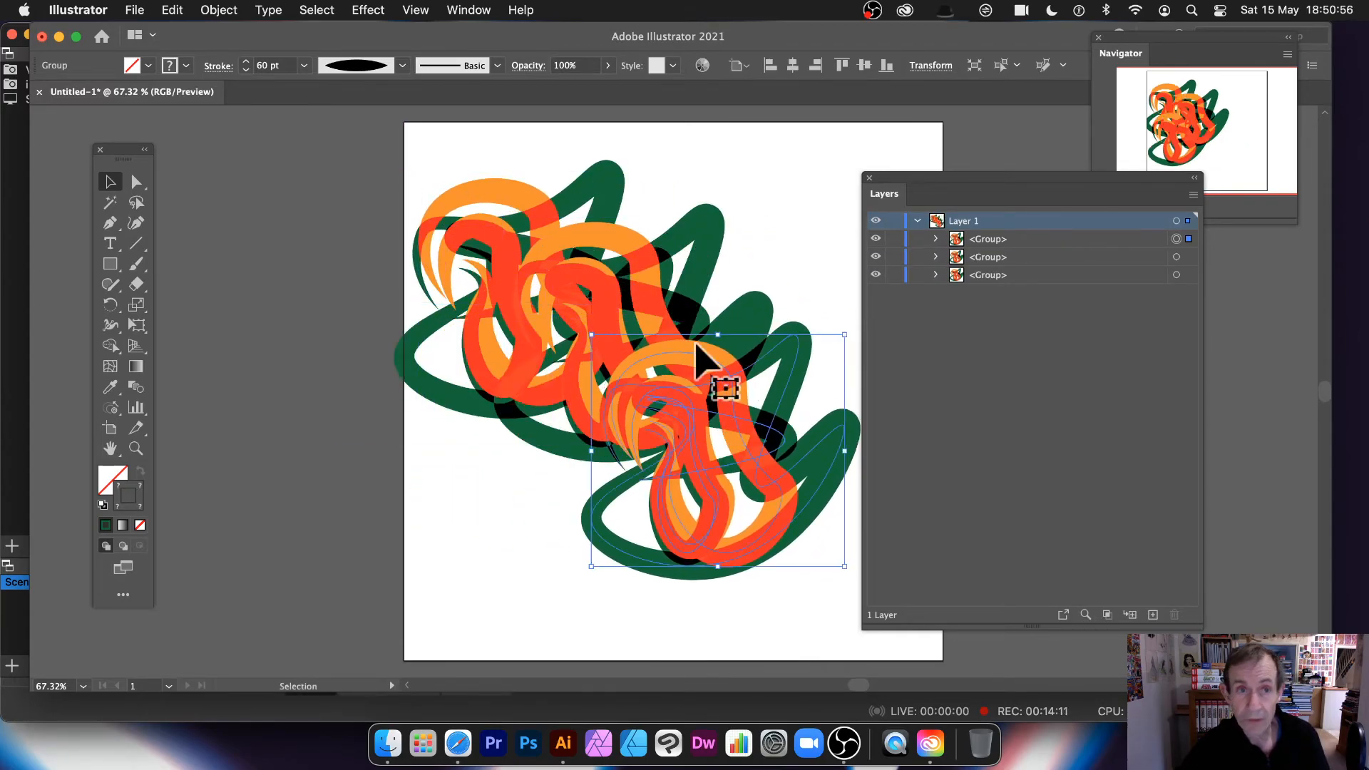
Step: Apply a Multiply Drop Shadow to the lower-right group with 75% opacity, 7 px X and Y offsets and 5 px blur
left_click(365, 10)
mouse_move(392, 269)
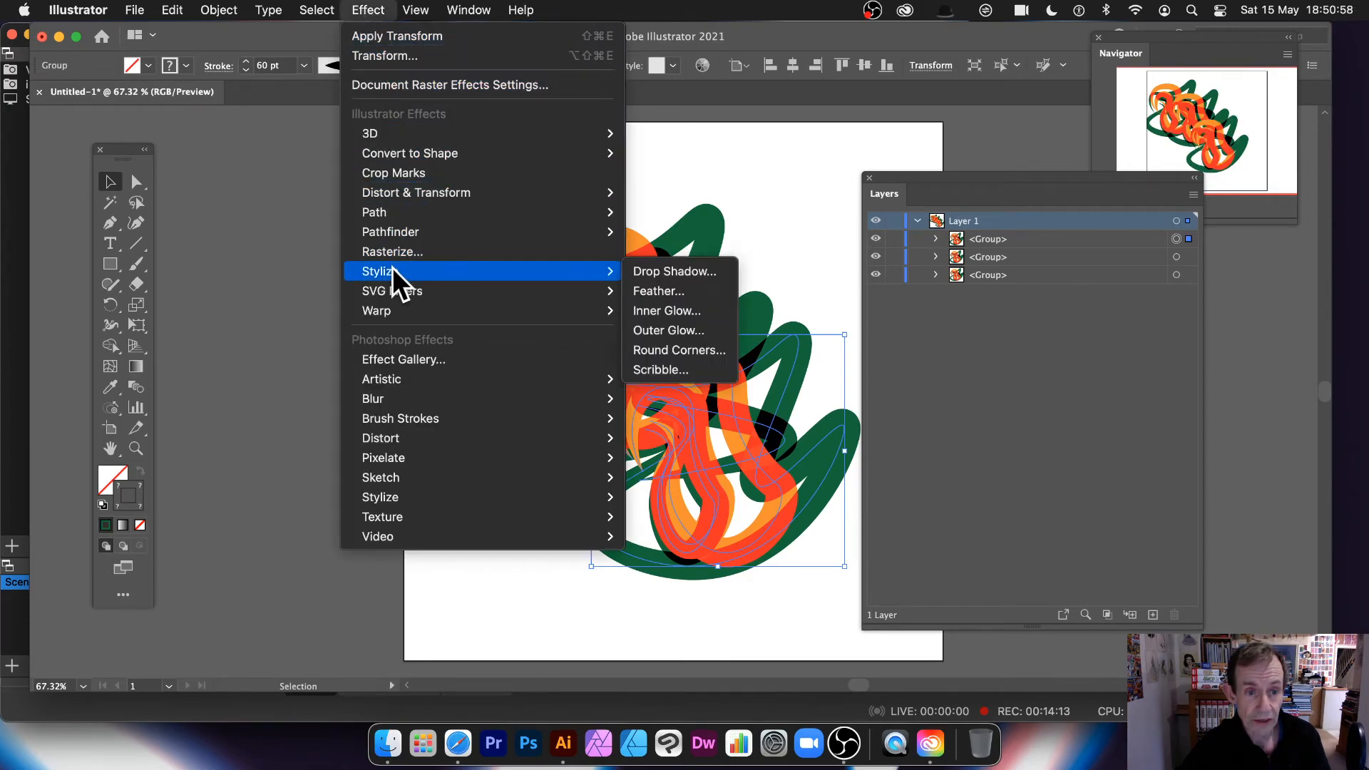
left_click(687, 272)
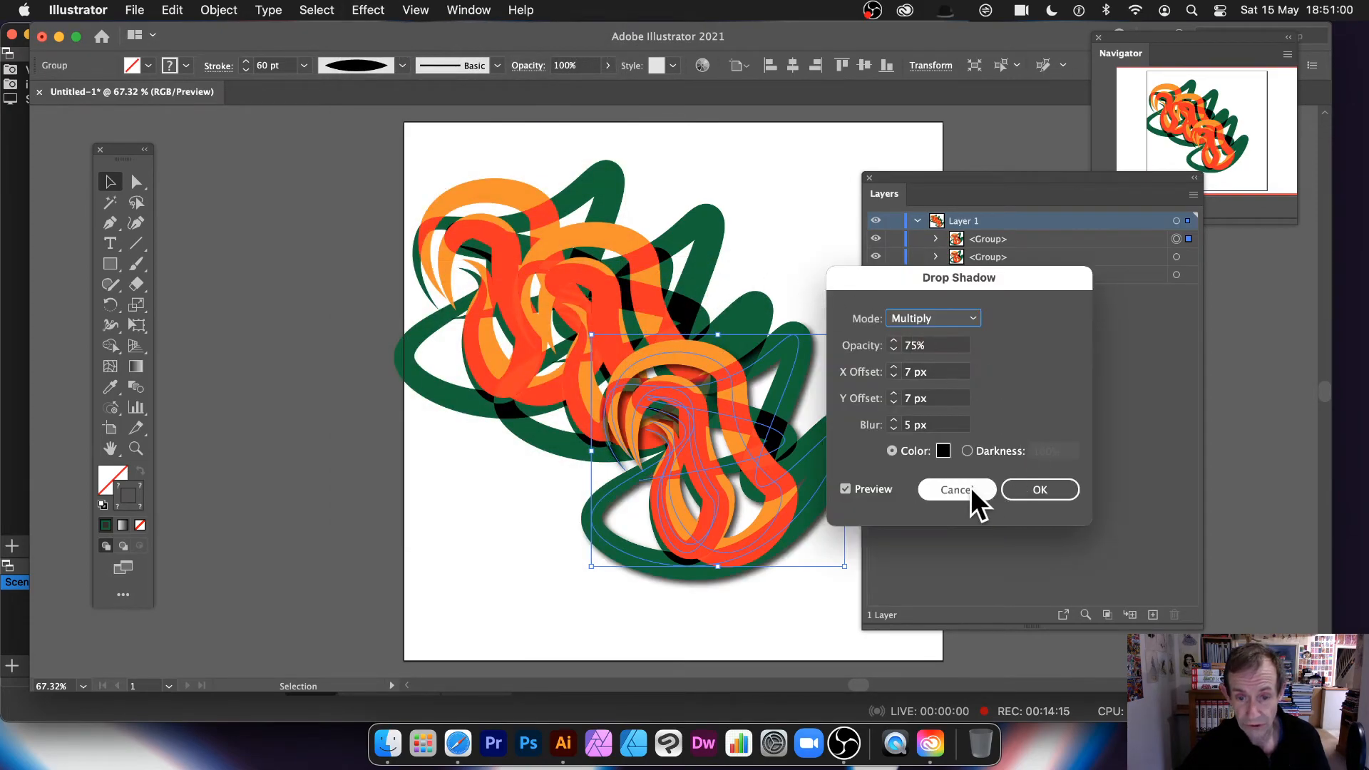
left_click(1035, 489)
Step: Move the shadowed group aside and delete the other two groups
left_click_drag(789, 471, 608, 451)
left_click(627, 238)
key("Delete")
left_click_drag(636, 239, 622, 152)
key("Delete")
Step: Rescale the remaining shadowed group and position it in the artboard's upper-left area
left_click_drag(583, 401, 603, 209)
left_click_drag(715, 370, 850, 515)
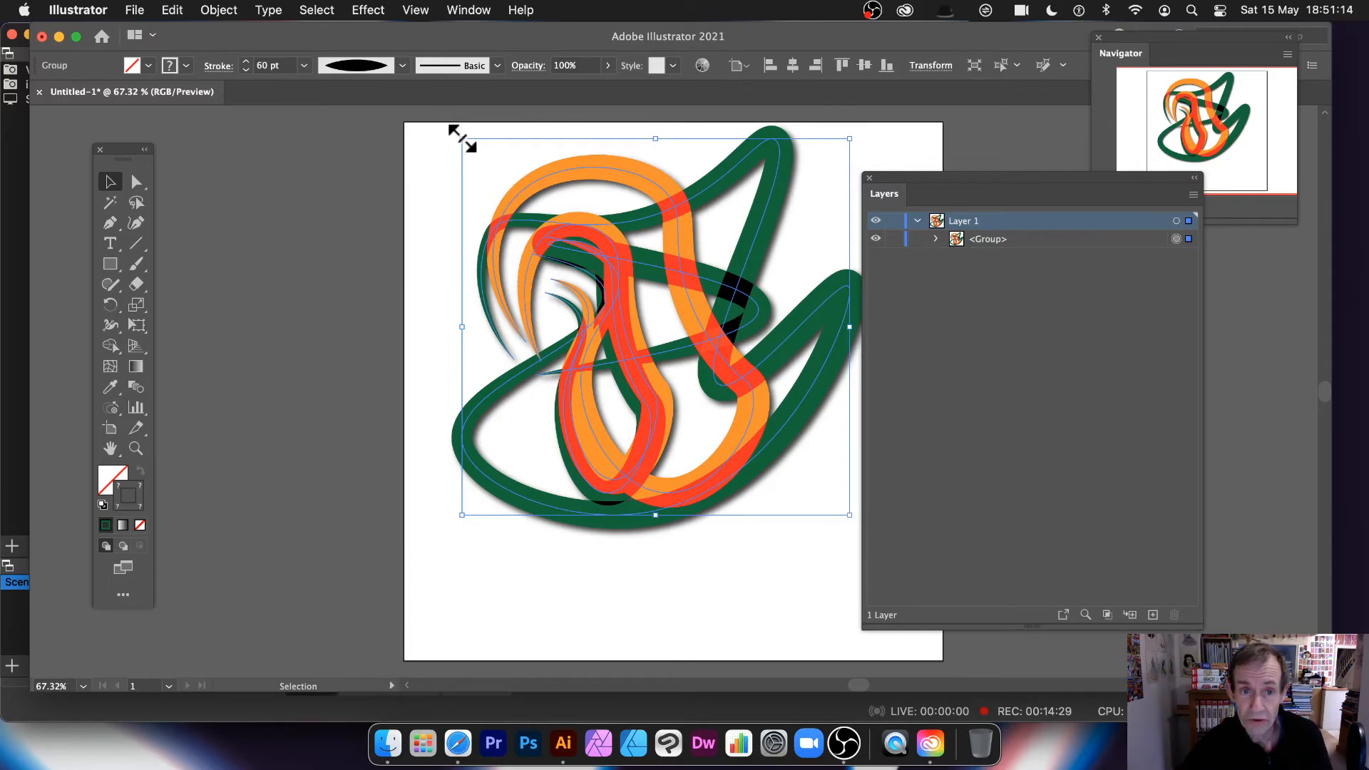
left_click_drag(461, 142, 540, 211)
left_click_drag(728, 295, 613, 210)
Step: Reshape the grouped large green curve with the Curvature tool, pulling its tail end down, its bottom point rightward and its right tip down
left_click(133, 222)
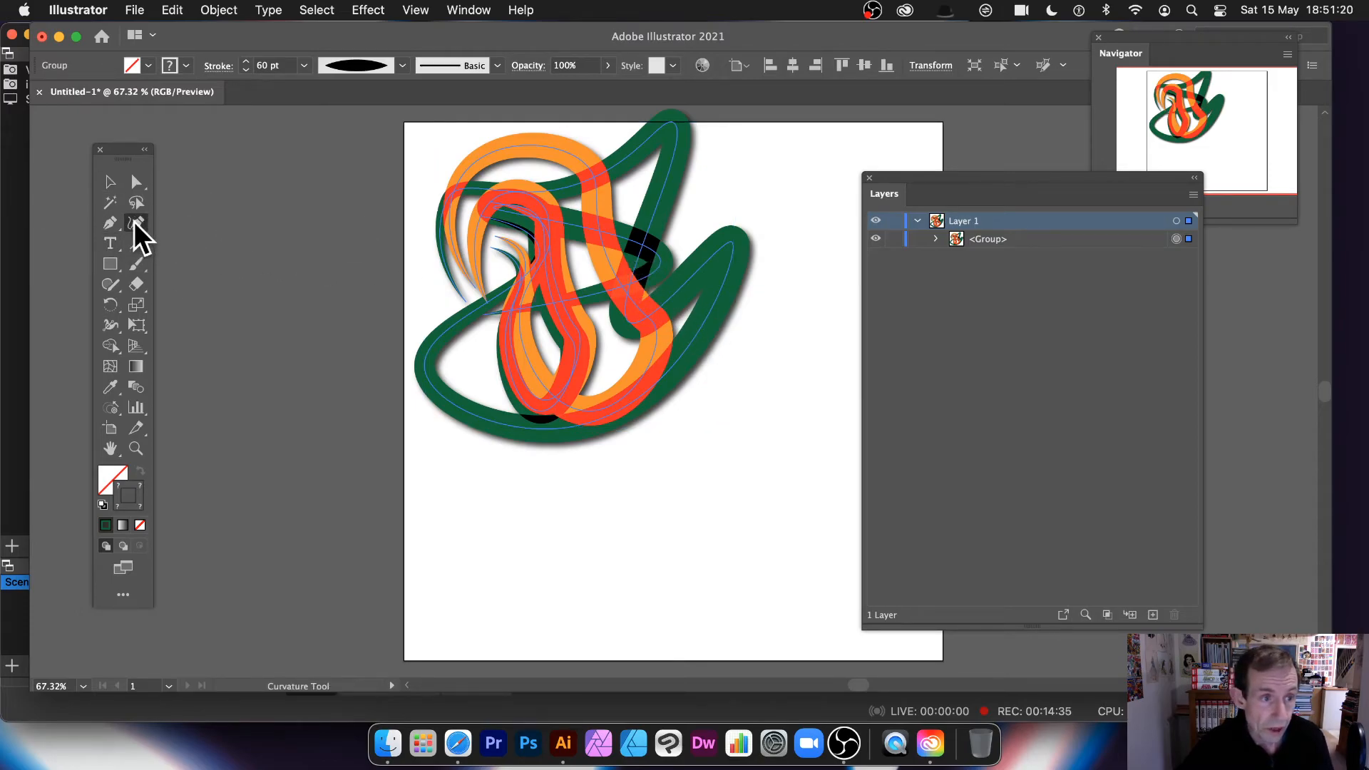
left_click(937, 239)
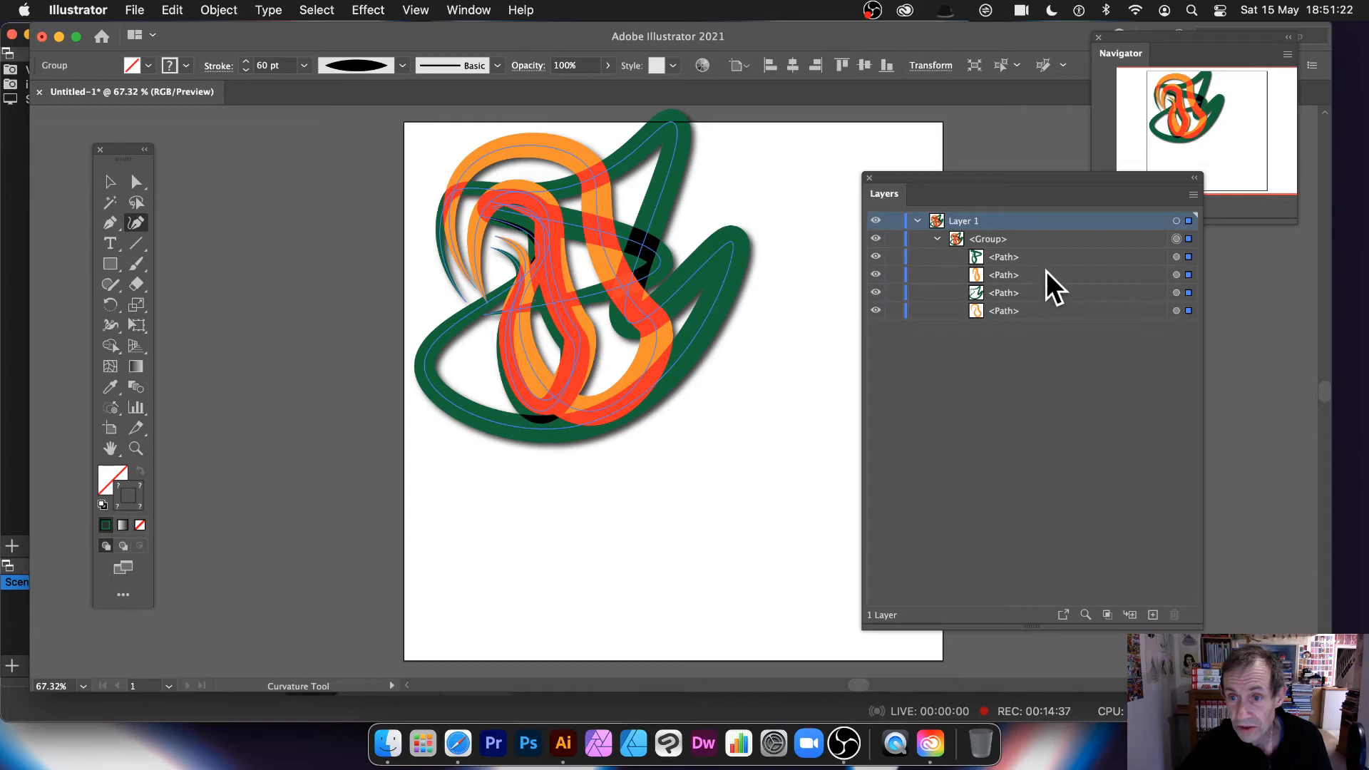
left_click(1017, 258)
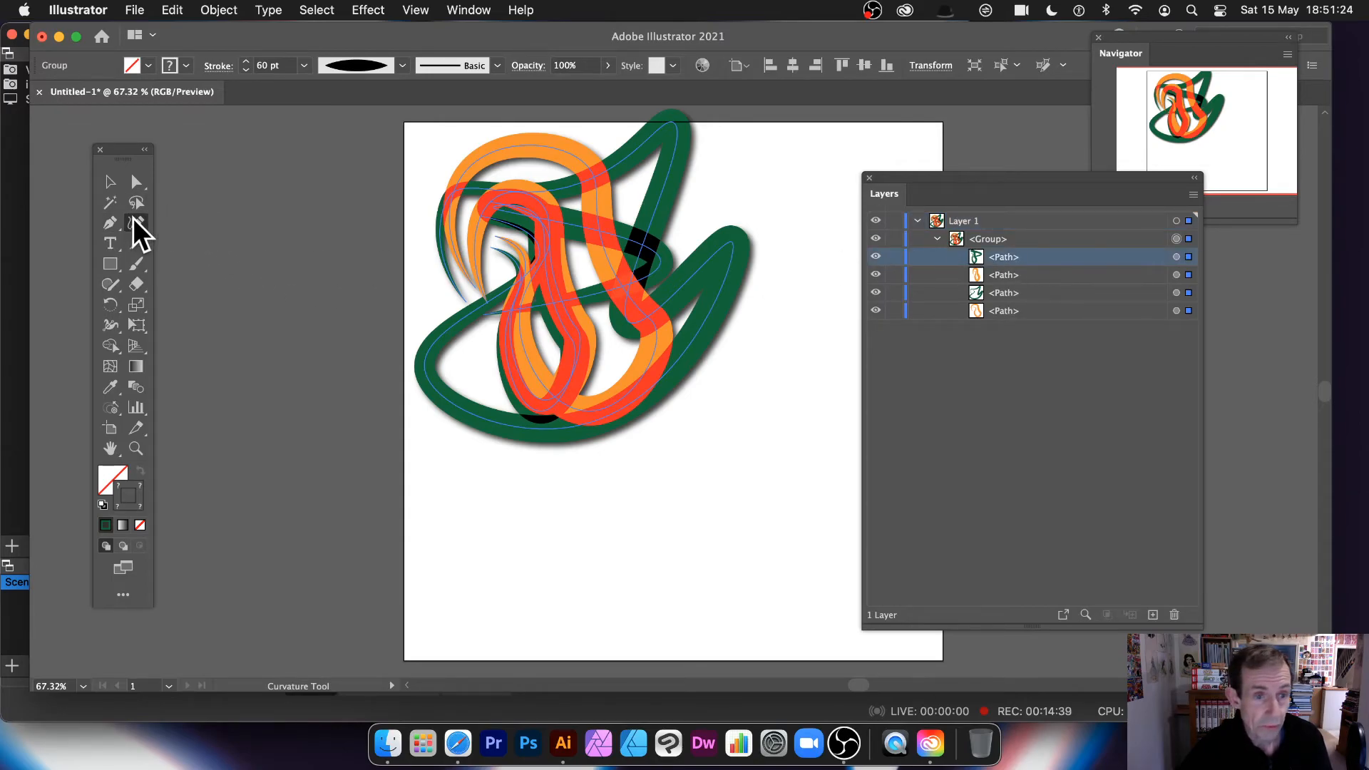
left_click(467, 320)
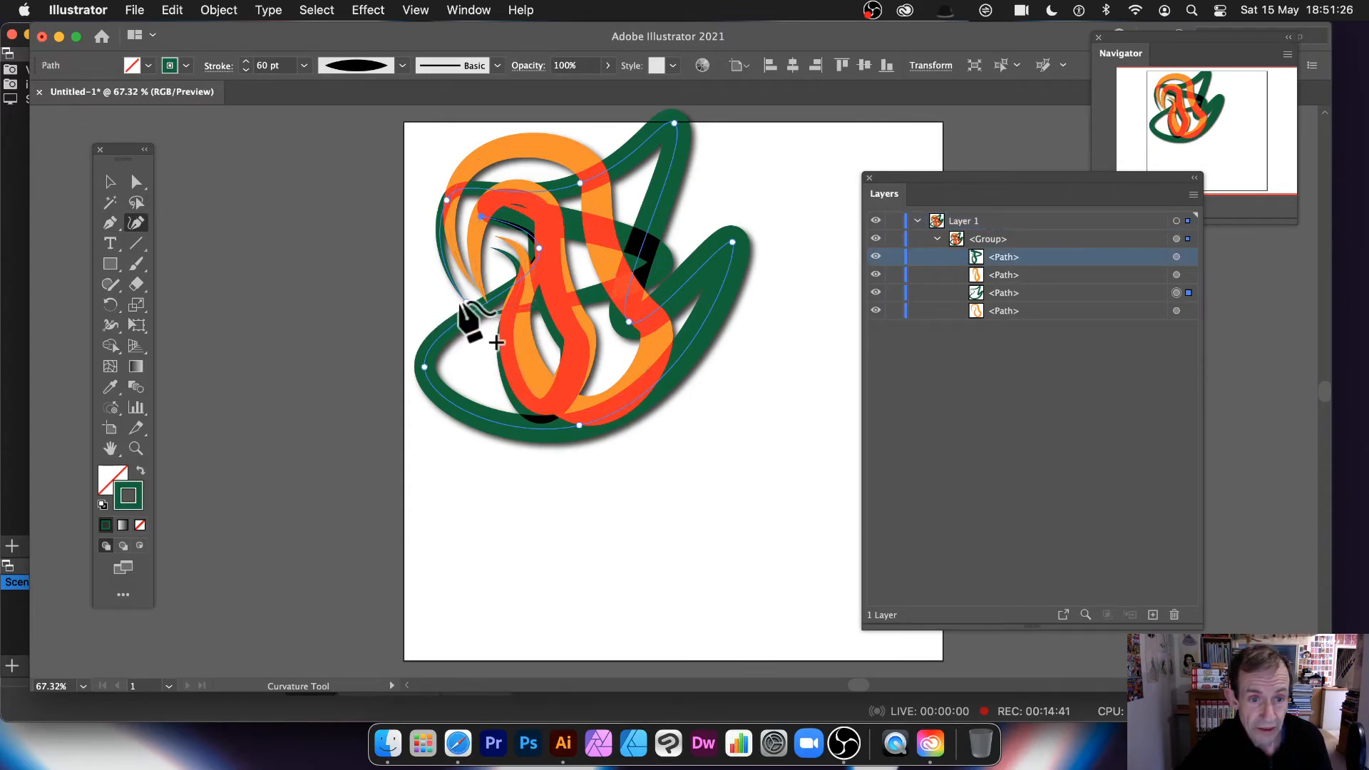
left_click_drag(504, 349, 556, 549)
left_click_drag(579, 426, 657, 460)
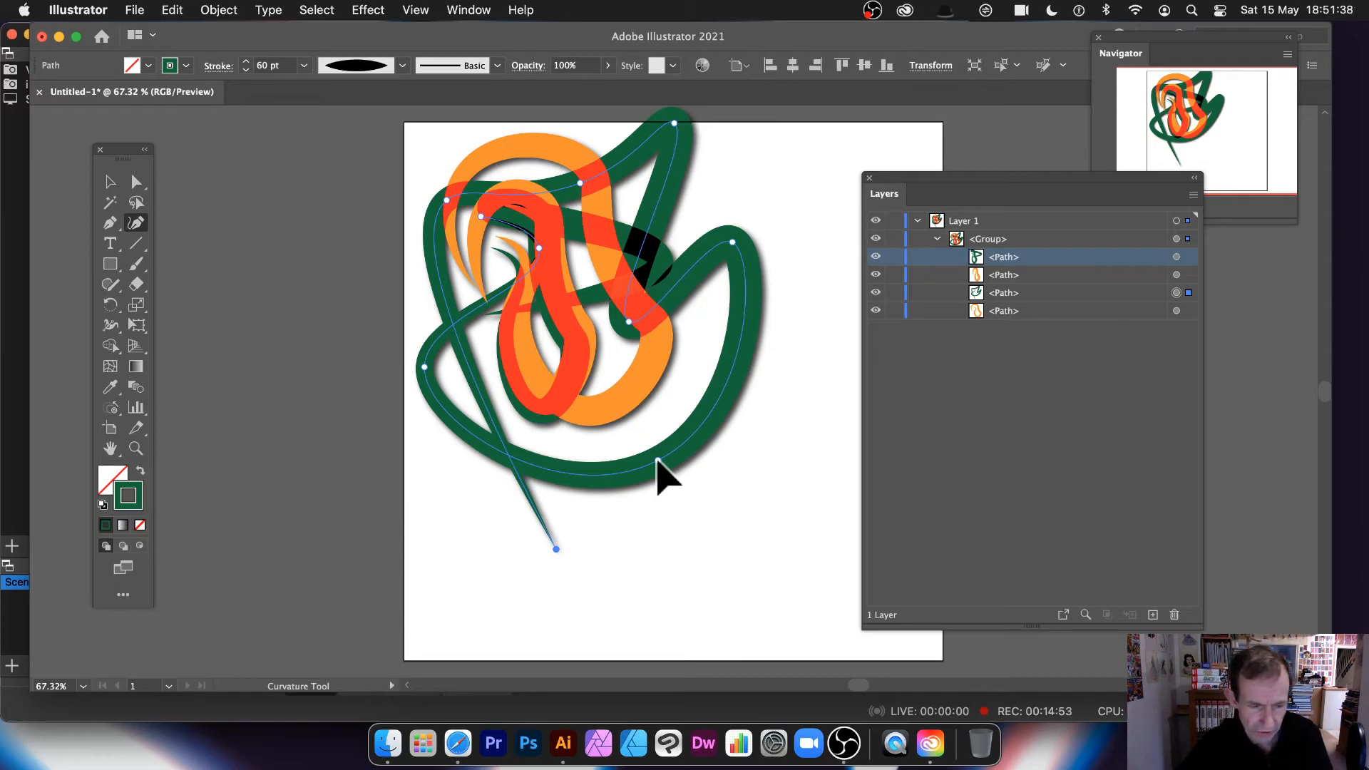
mouse_move(658, 462)
left_mouse_down()
mouse_move(691, 462)
mouse_move(677, 453)
left_mouse_up()
left_click_drag(731, 241, 755, 411)
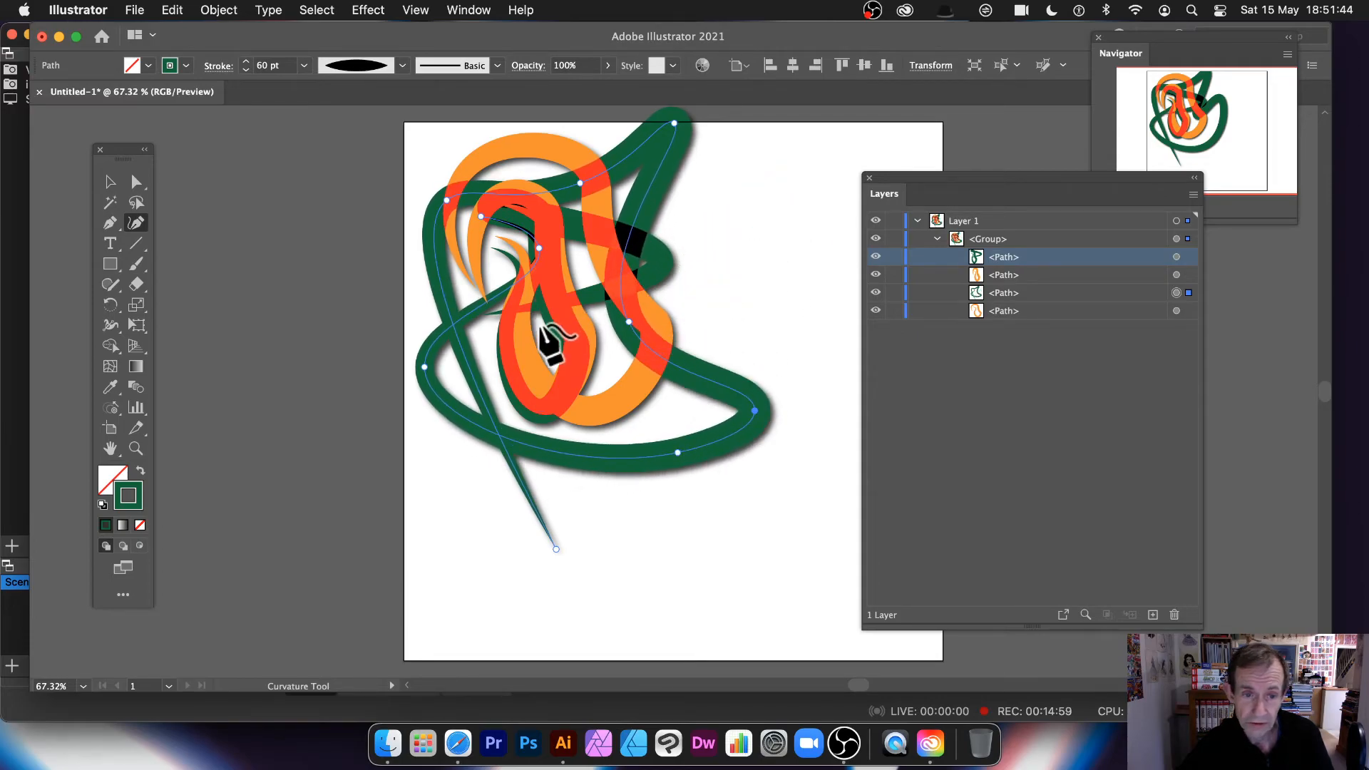
Step: Reshape the smaller green curve with the Curvature tool, pulling one point out to the lower left and another to the lower right
left_click(513, 339)
left_click_drag(505, 336, 381, 571)
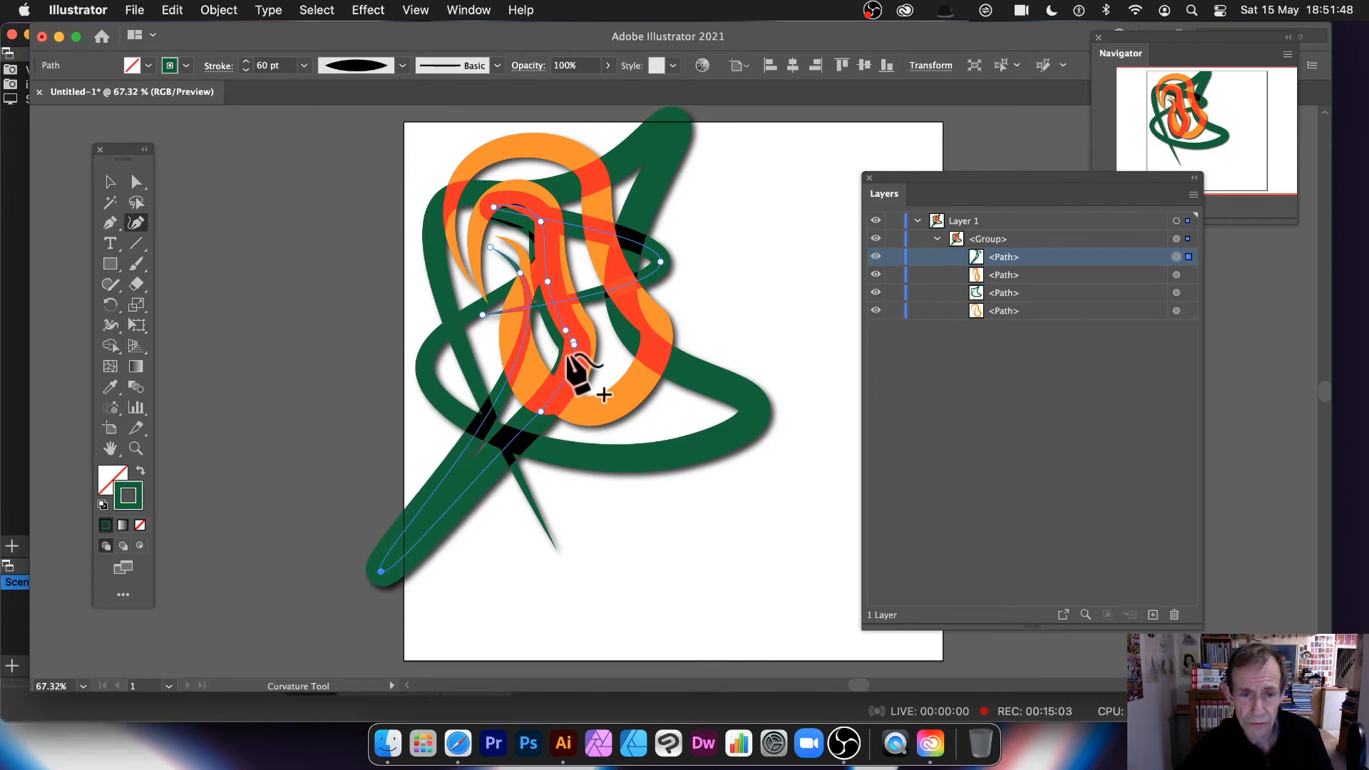
mouse_move(574, 345)
left_mouse_down()
mouse_move(666, 468)
mouse_move(761, 555)
left_mouse_up()
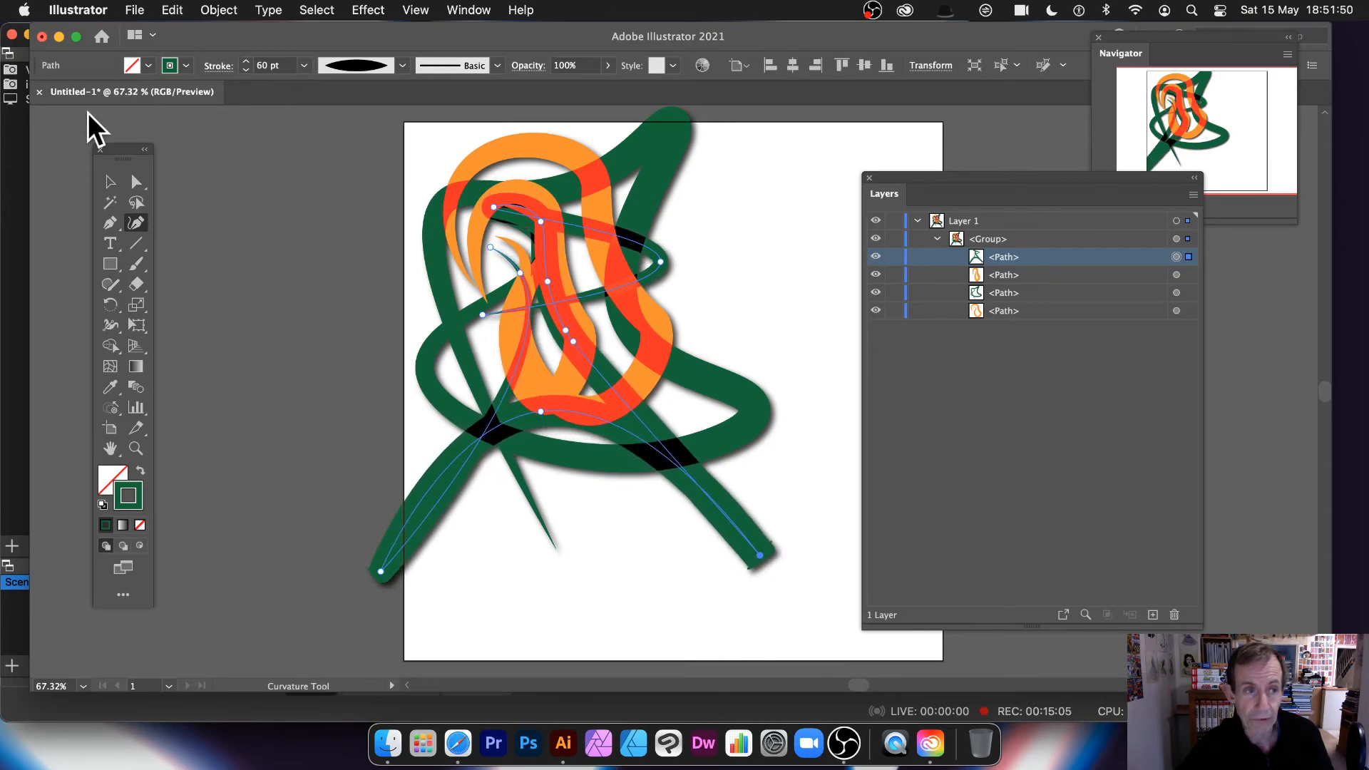
Step: Apply a Gaussian Blur with a 7.369-pixel radius to the reshaped smaller green path
left_click(110, 183)
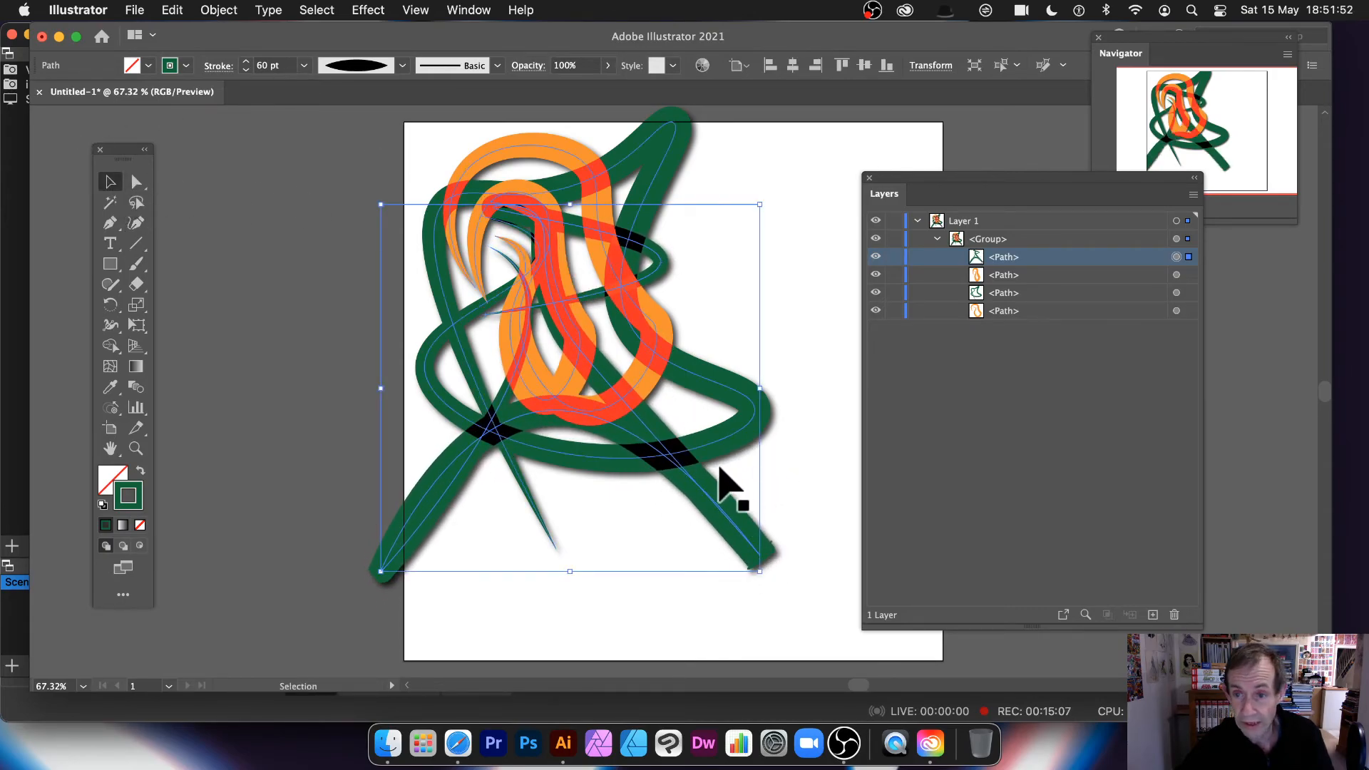
left_click(1008, 270)
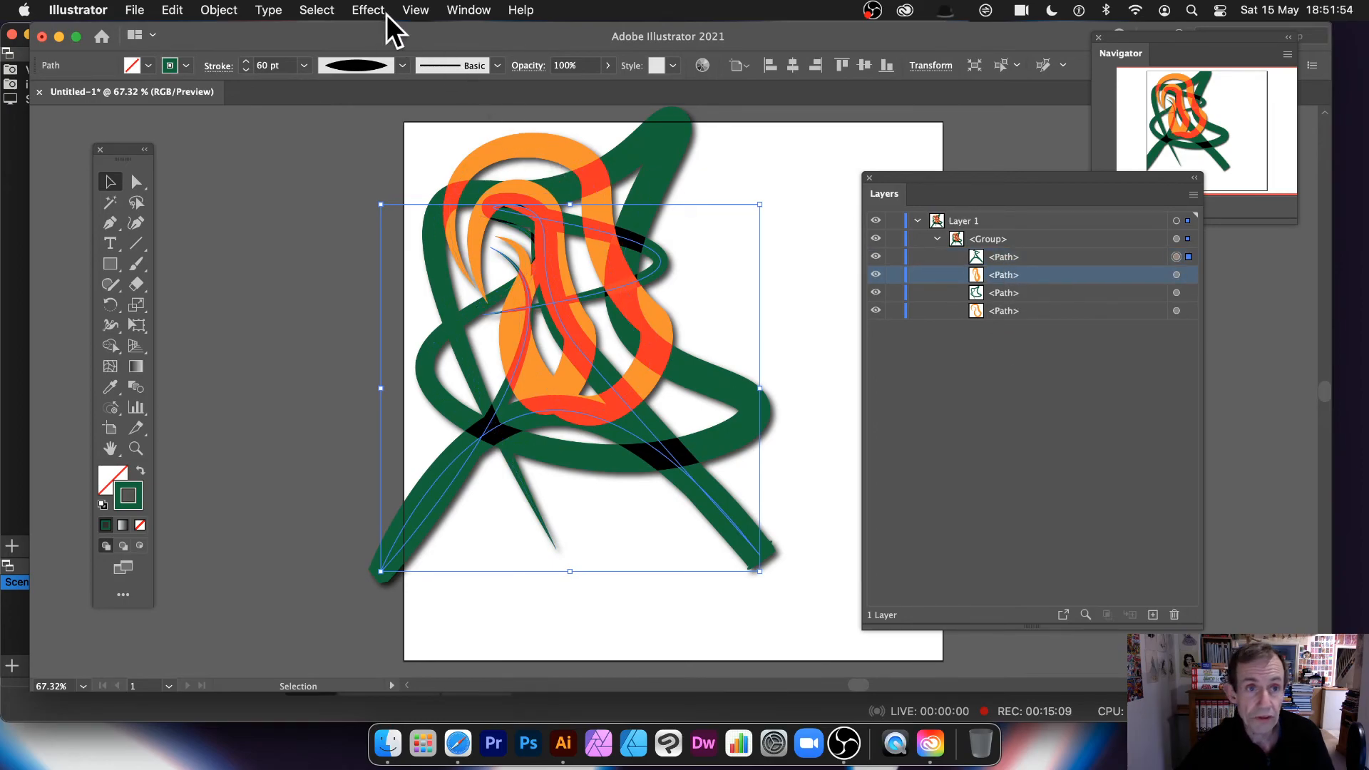
left_click(378, 10)
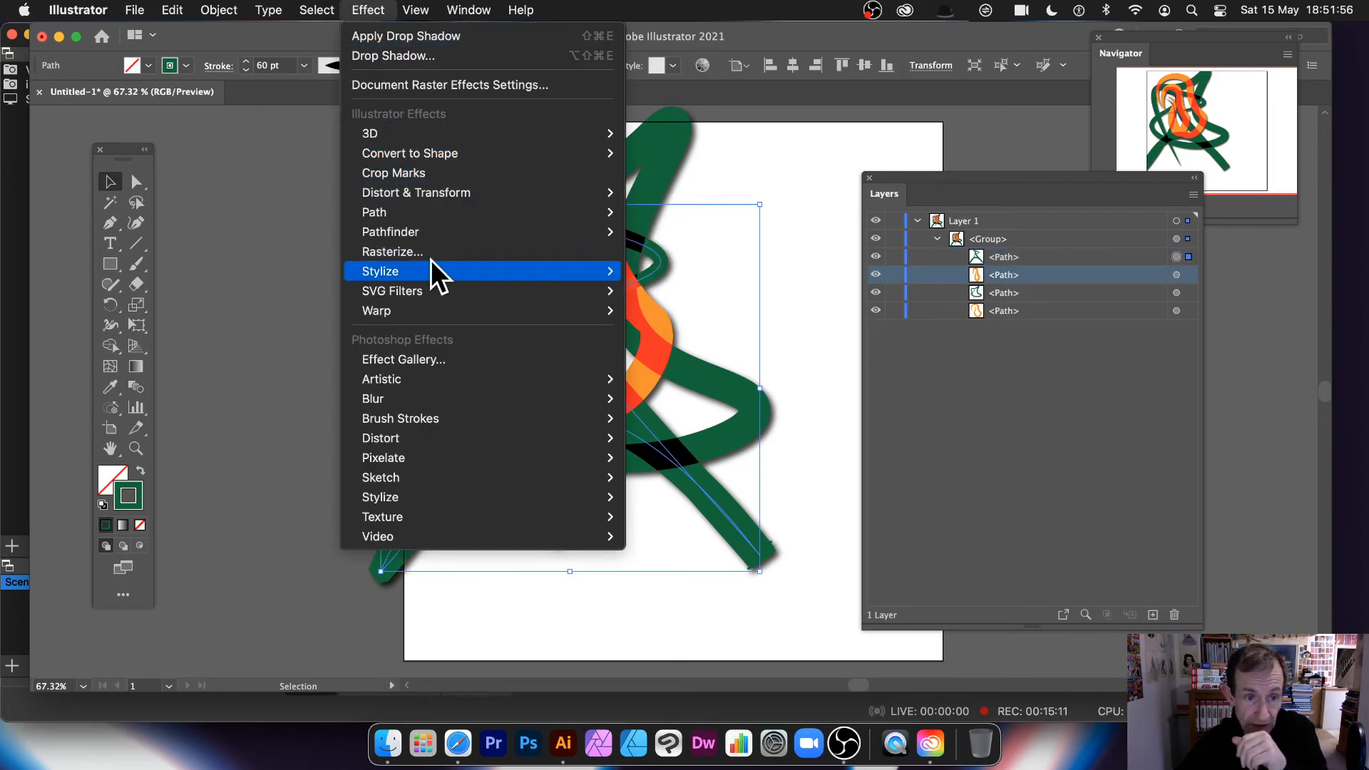
mouse_move(452, 393)
left_click(684, 397)
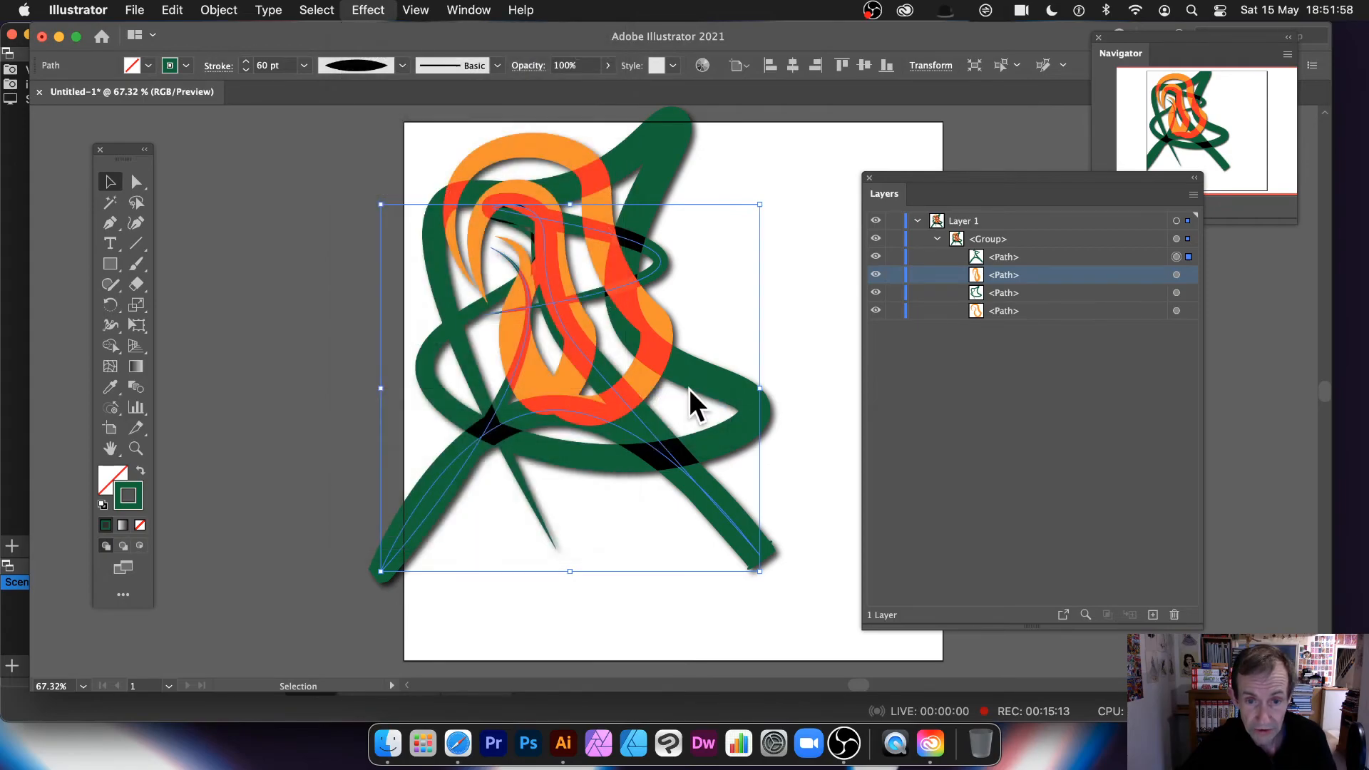
left_click_drag(823, 284, 828, 281)
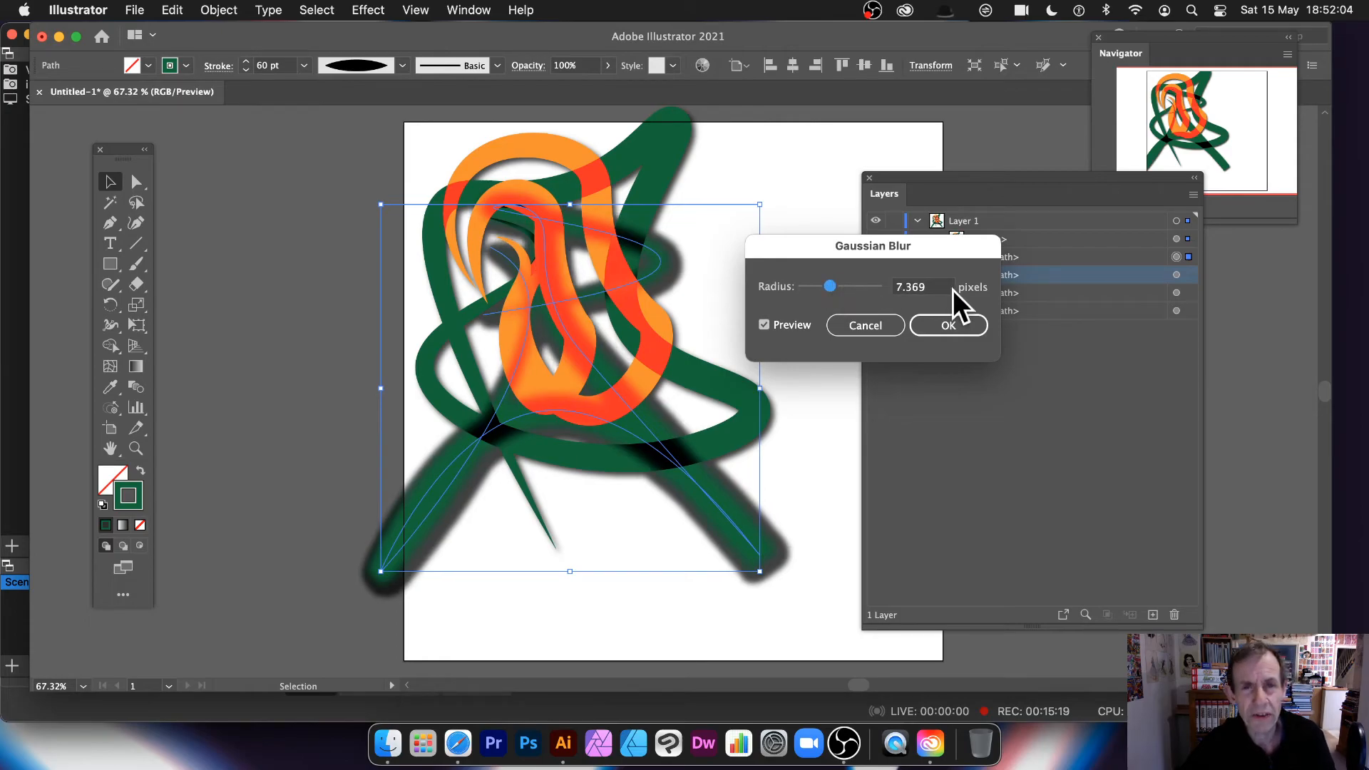
left_click(949, 325)
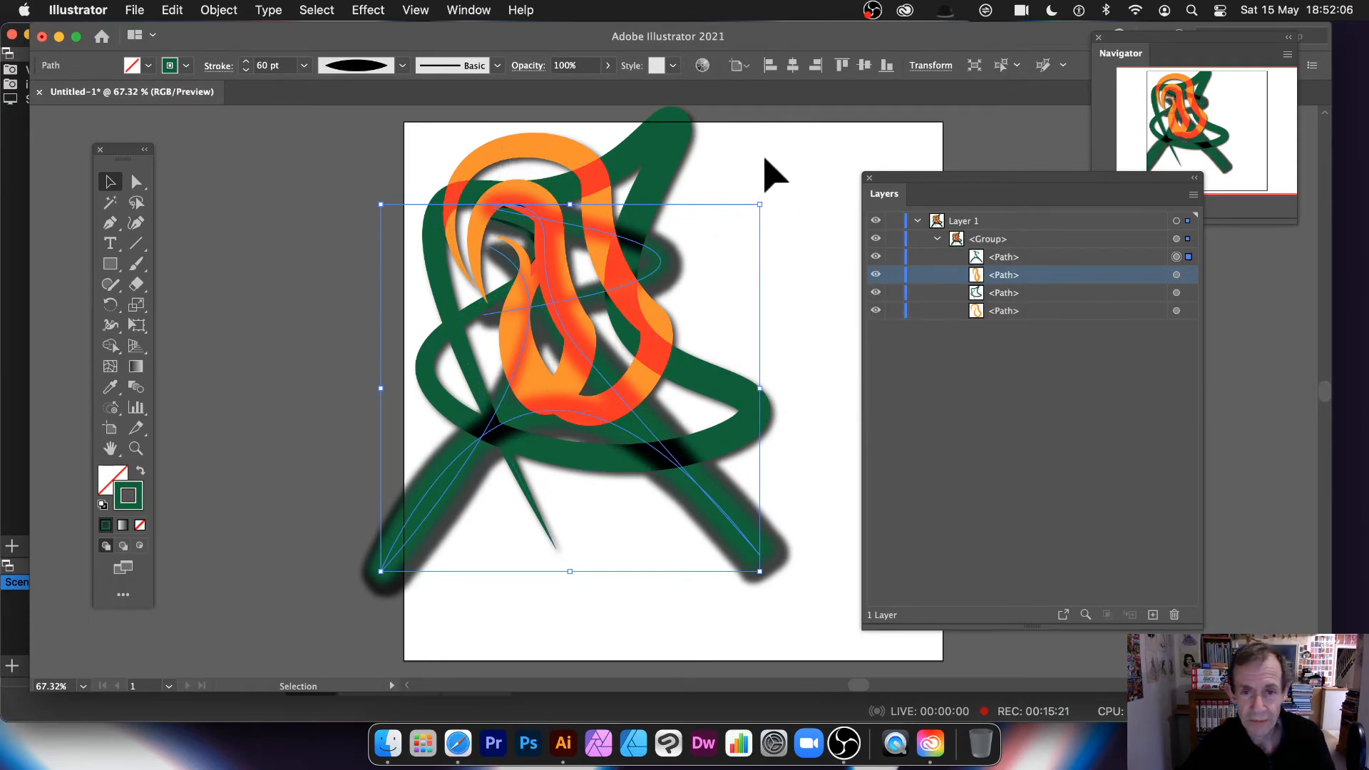
Step: Select the whole artwork group and delete it to clear the artboard
left_click(365, 178)
left_click_drag(341, 152, 761, 561)
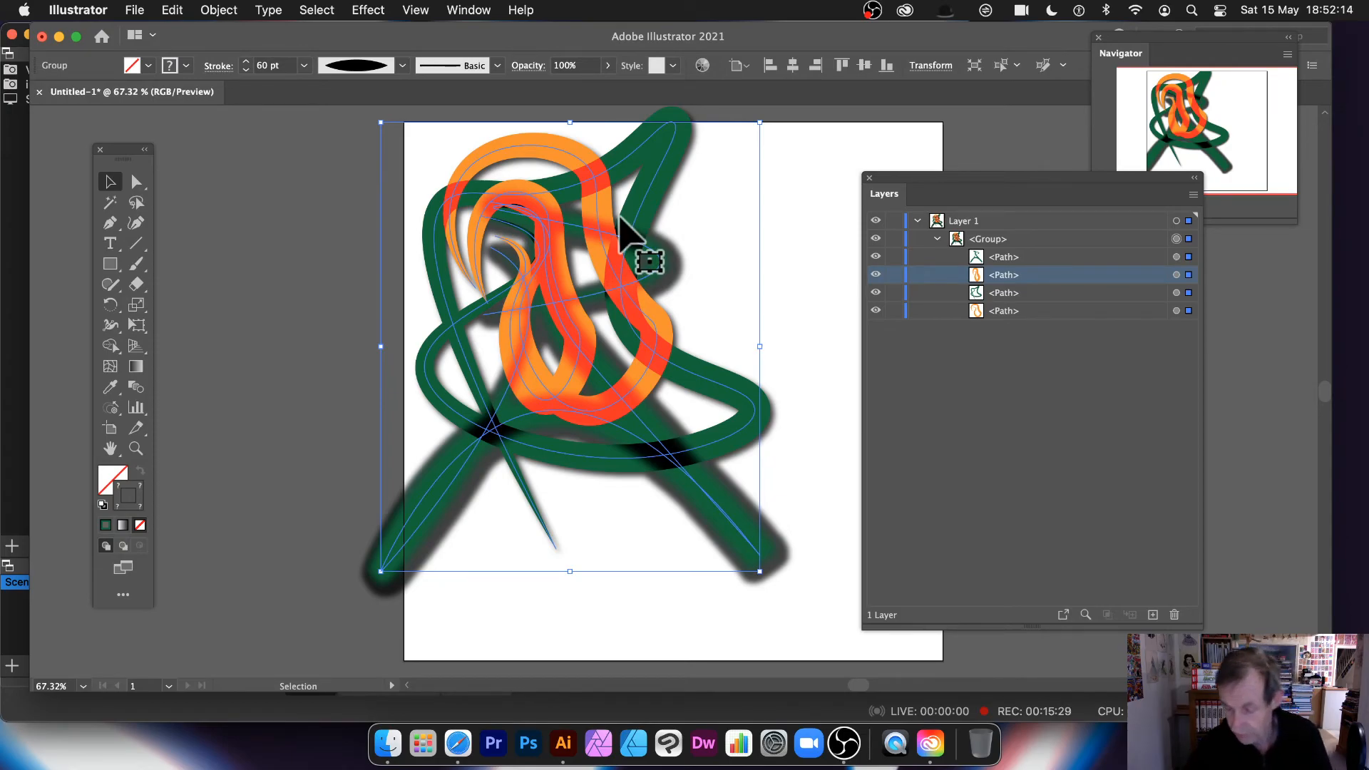
key("Delete")
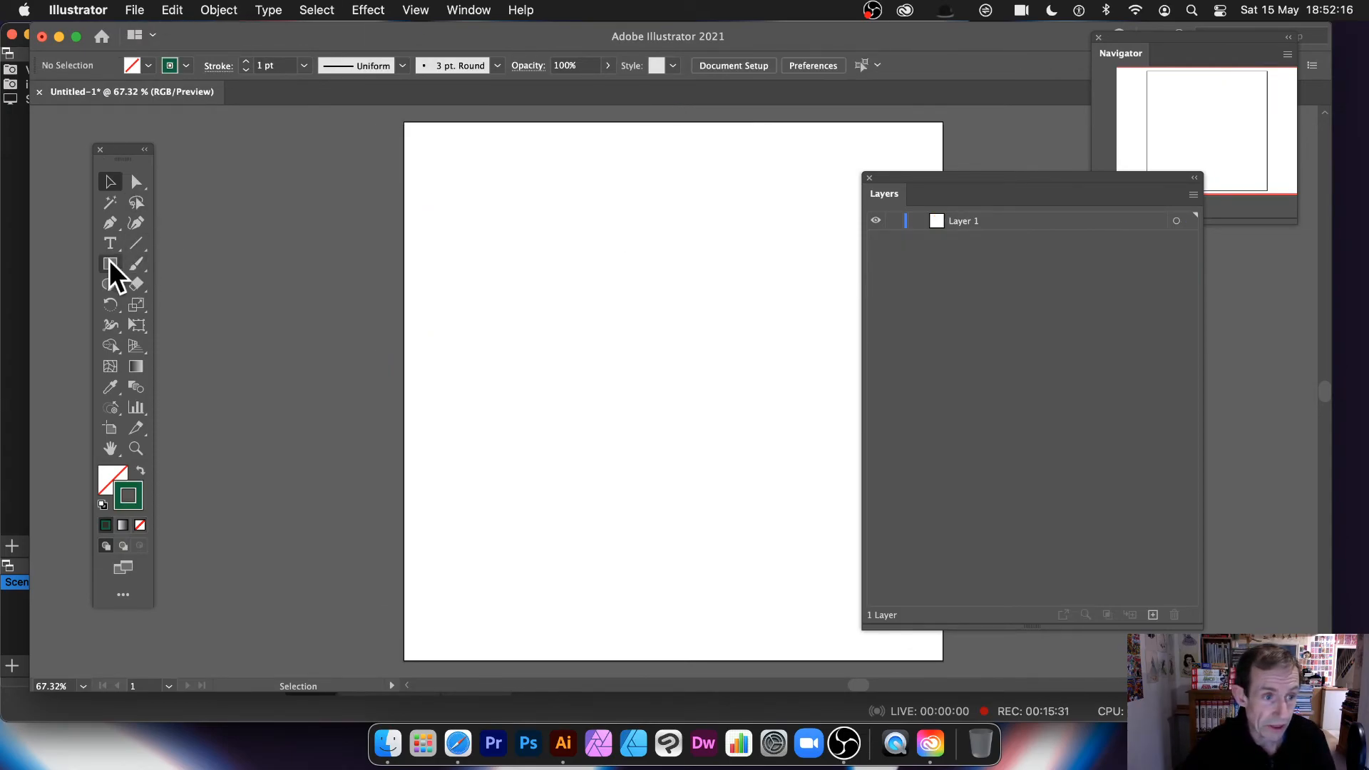
Step: Draw a large five-pointed star in the artboard's upper-left area and give it a 20 pt stroke
left_click_drag(109, 264, 176, 346)
left_click_drag(574, 315, 702, 414)
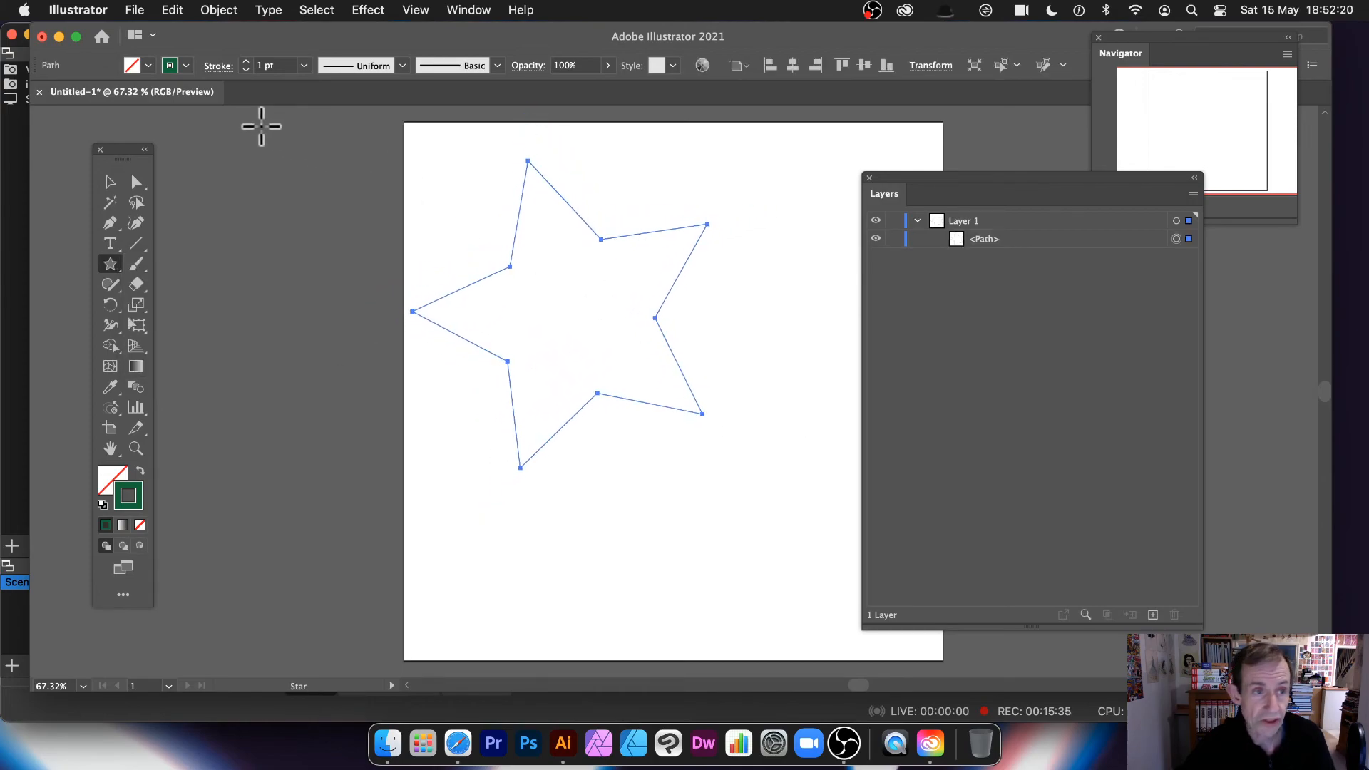
left_click(186, 66)
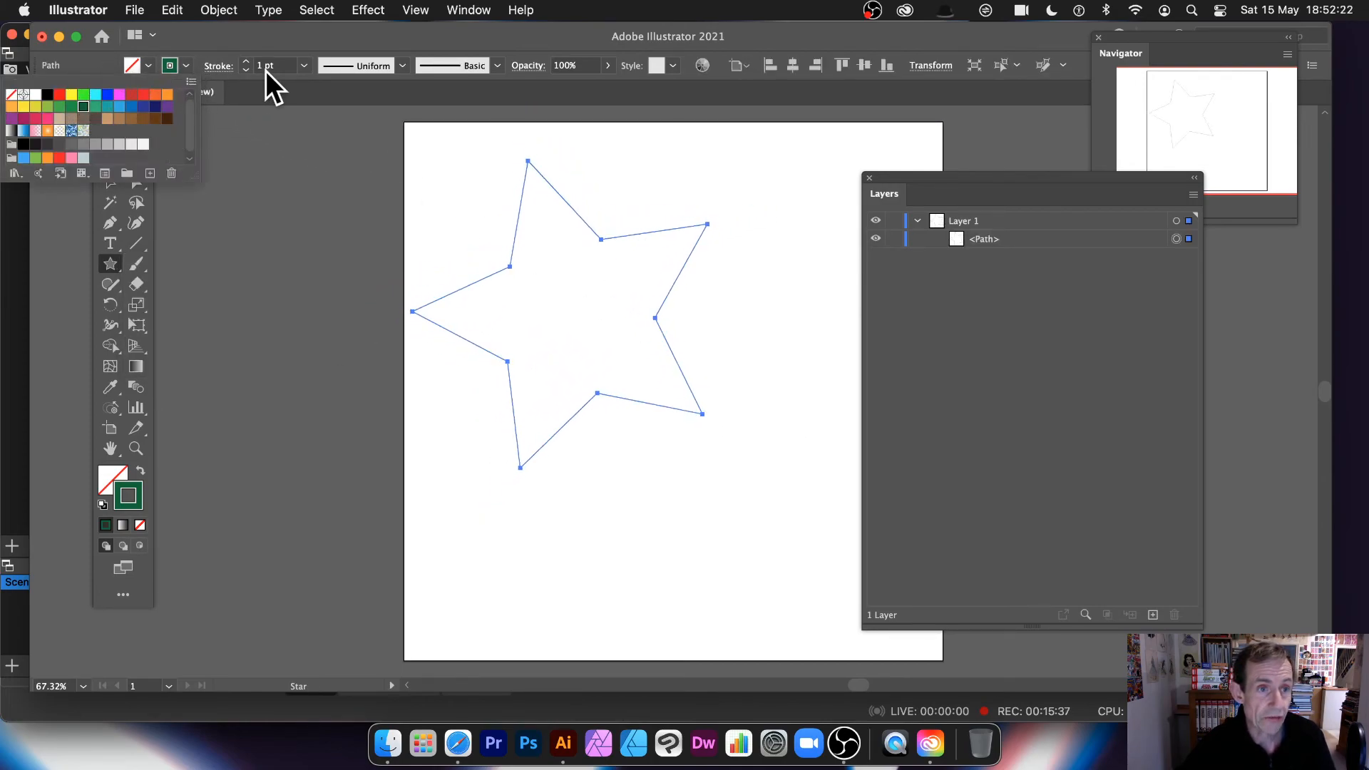
left_click(300, 66)
left_click(302, 65)
left_click(332, 335)
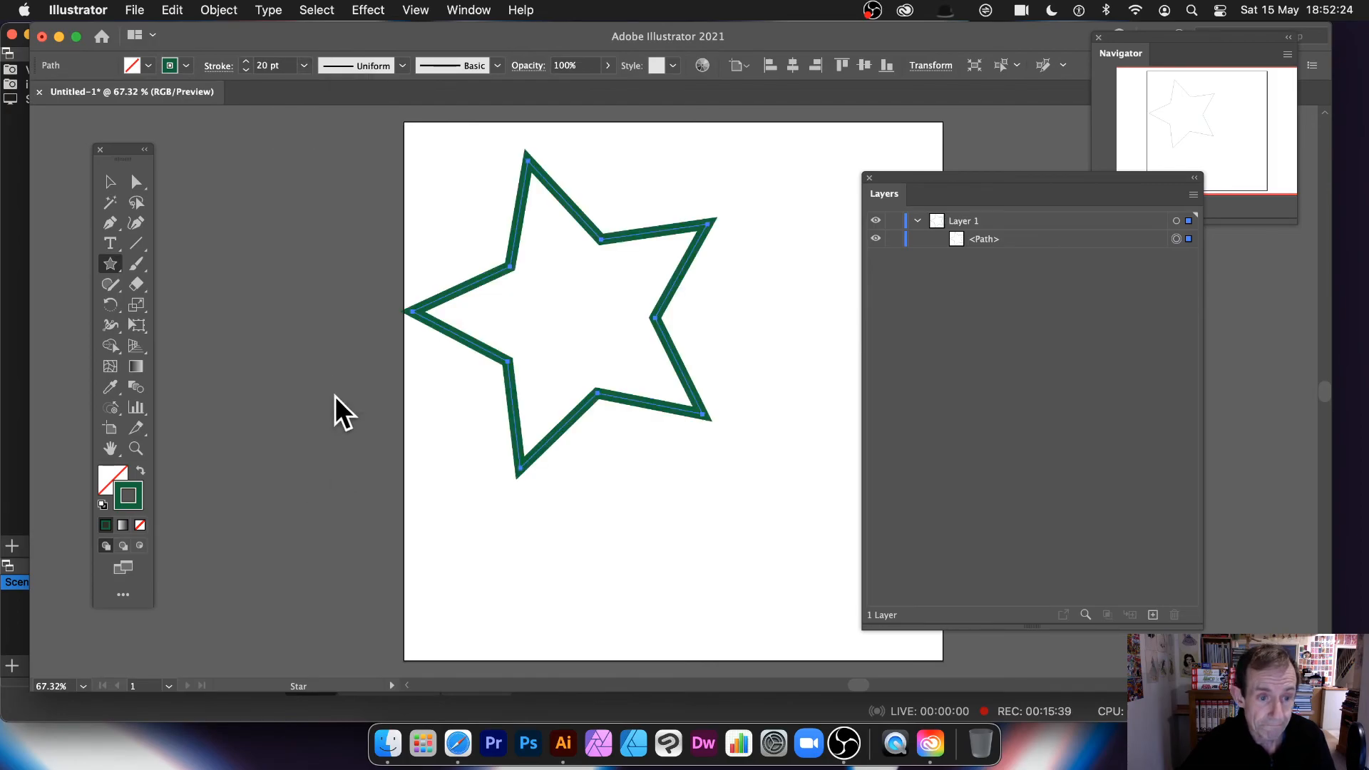
Step: Pull the star's upper-left inner point past the centre with the Curvature tool, switching it to smooth and back to a corner
left_click(136, 222)
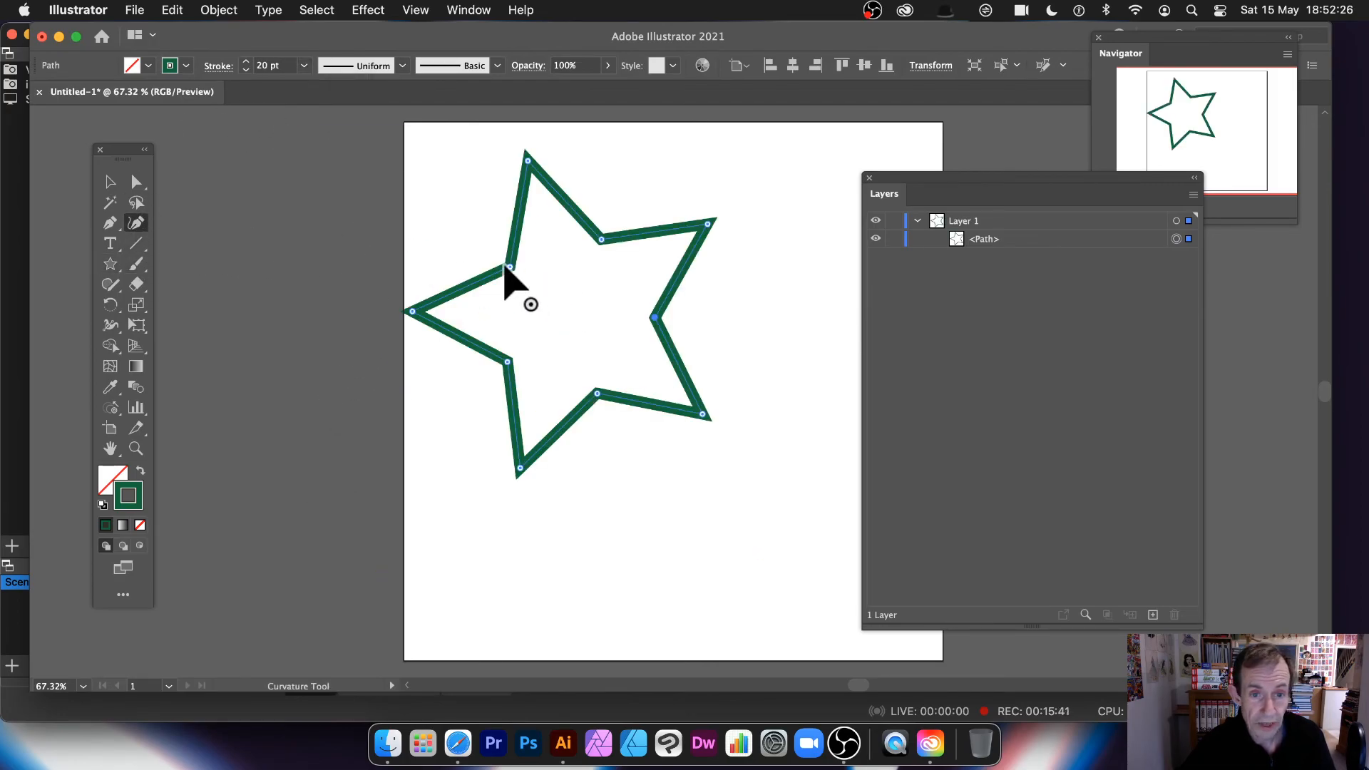
left_click_drag(509, 267, 539, 290)
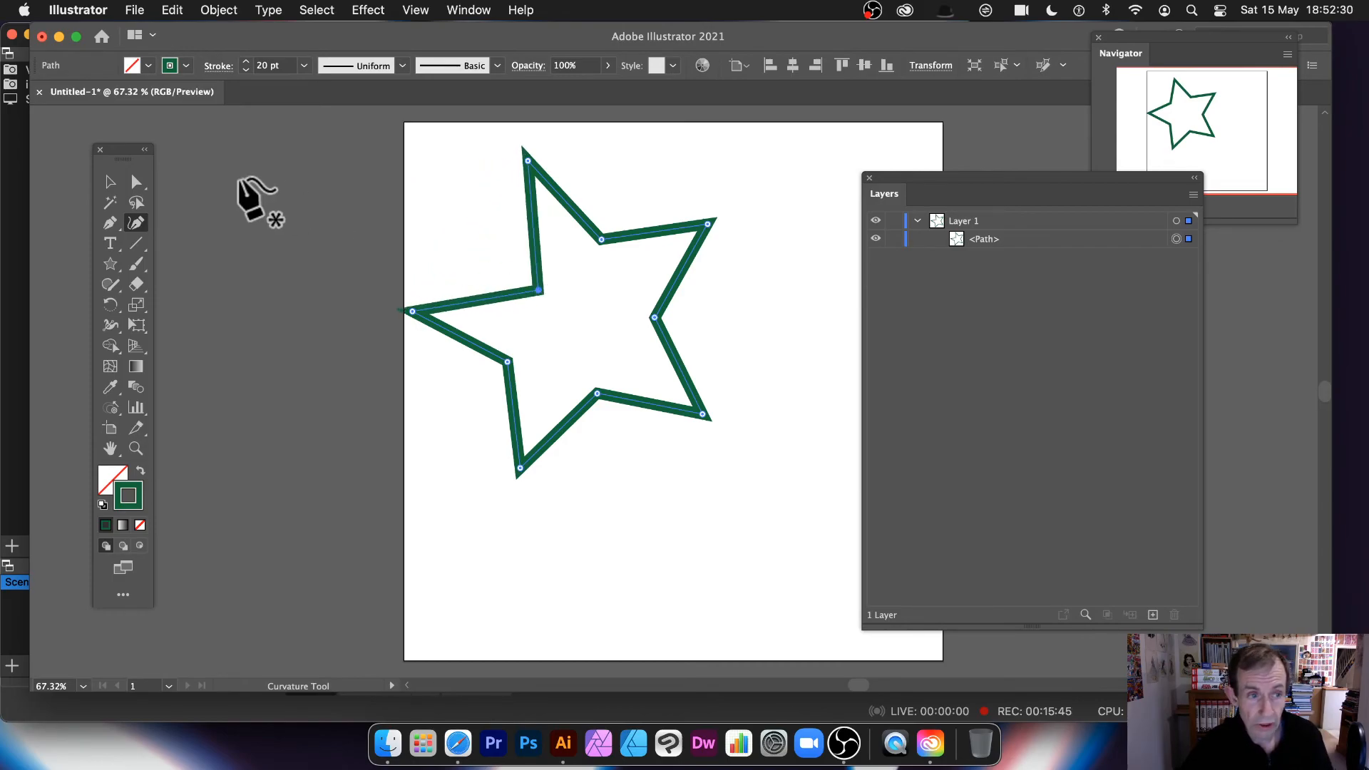
double_click(540, 291)
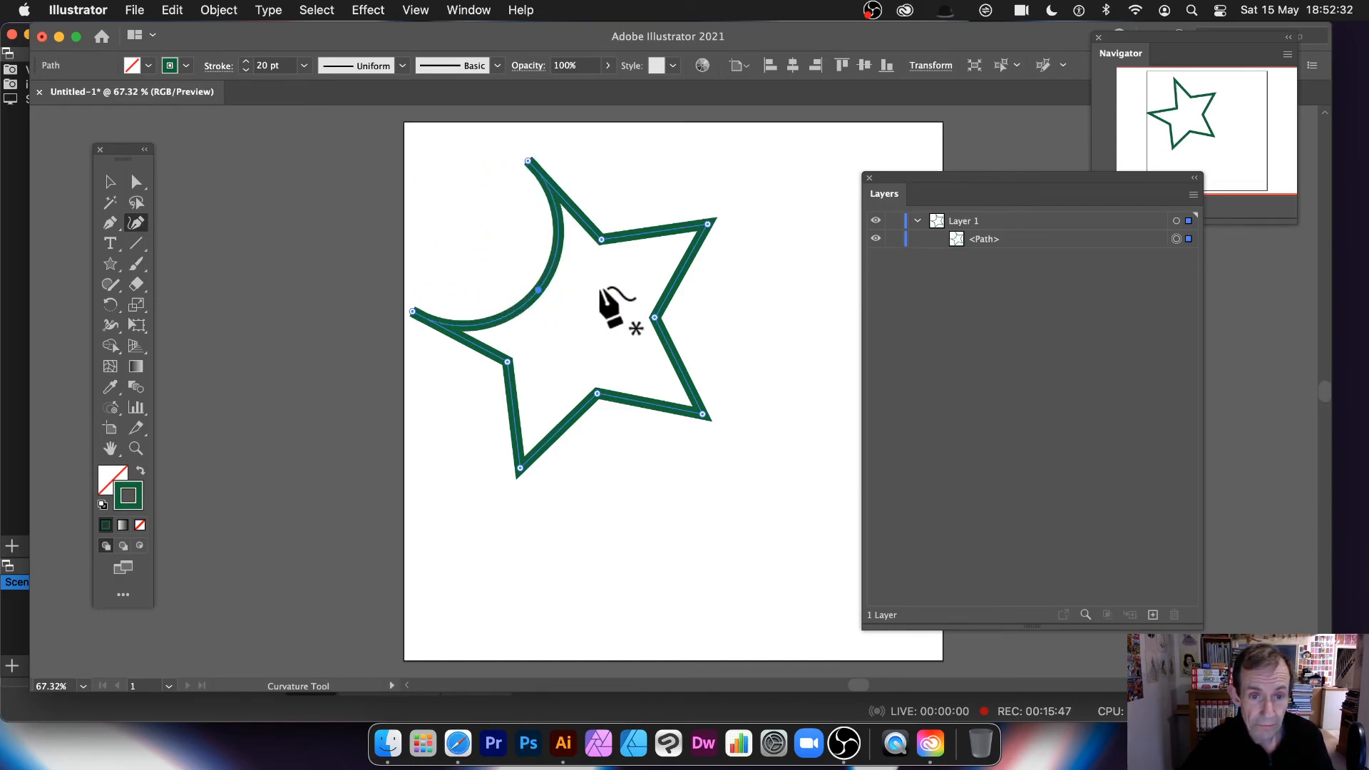
left_click_drag(540, 290, 638, 358)
double_click(459, 191)
Step: Convert the star's upper-right and lower-right tips to smooth points, pulling the first outward and the second far down
left_click_drag(707, 223, 742, 188)
double_click(741, 188)
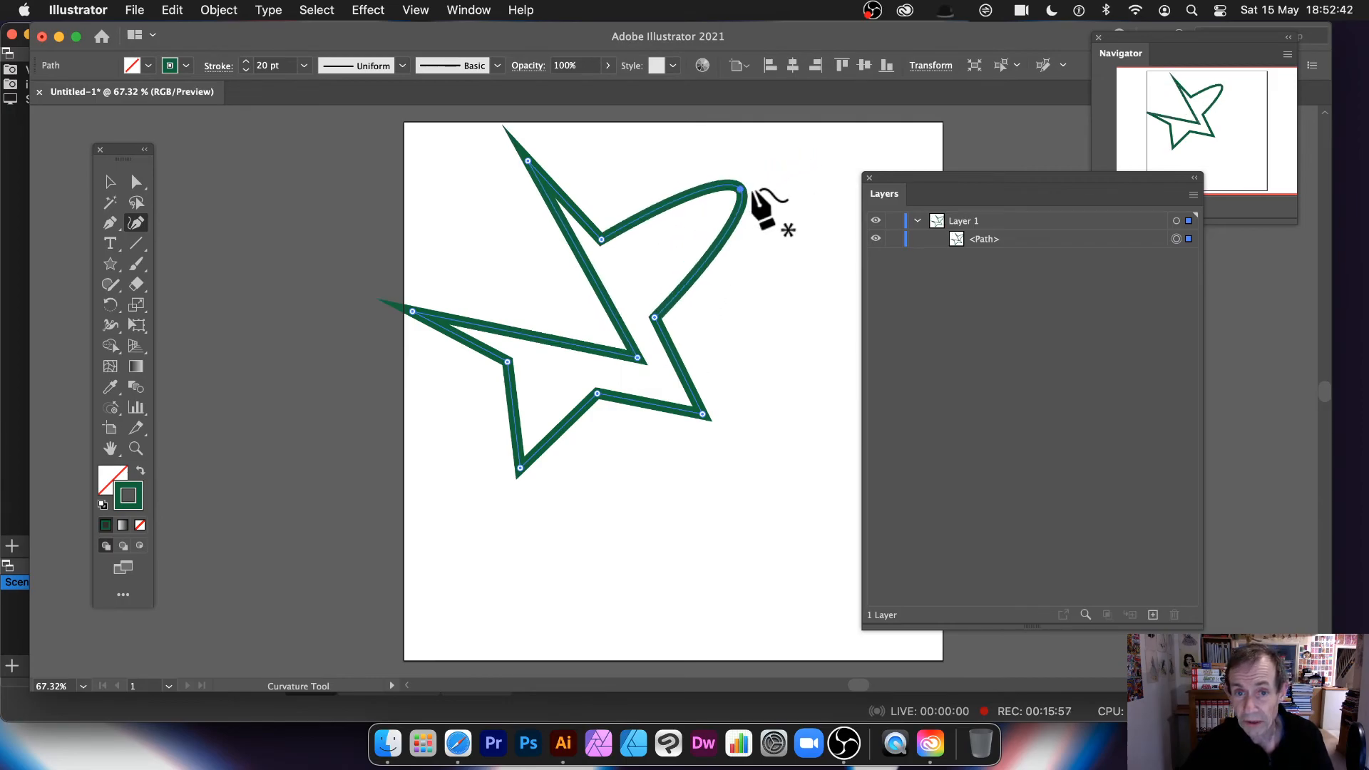
double_click(703, 414)
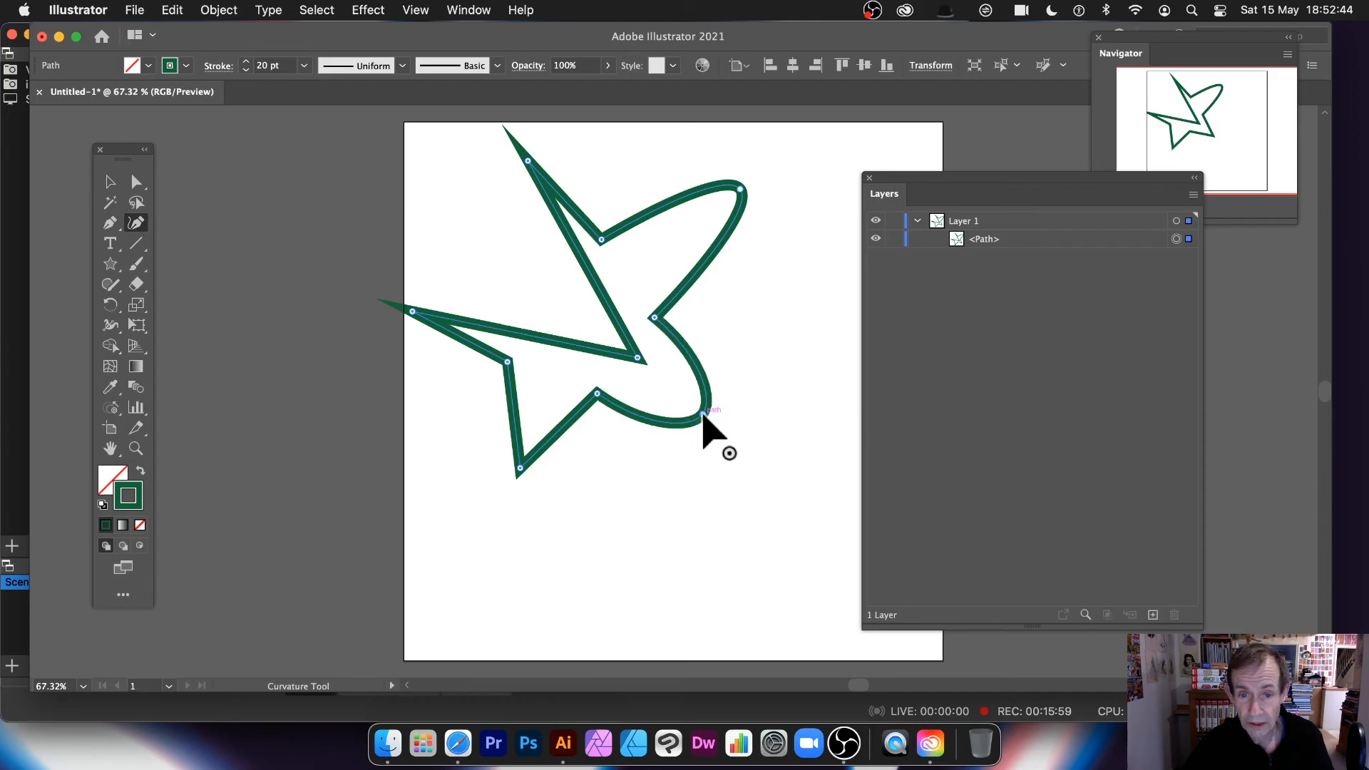
left_click_drag(703, 415, 708, 551)
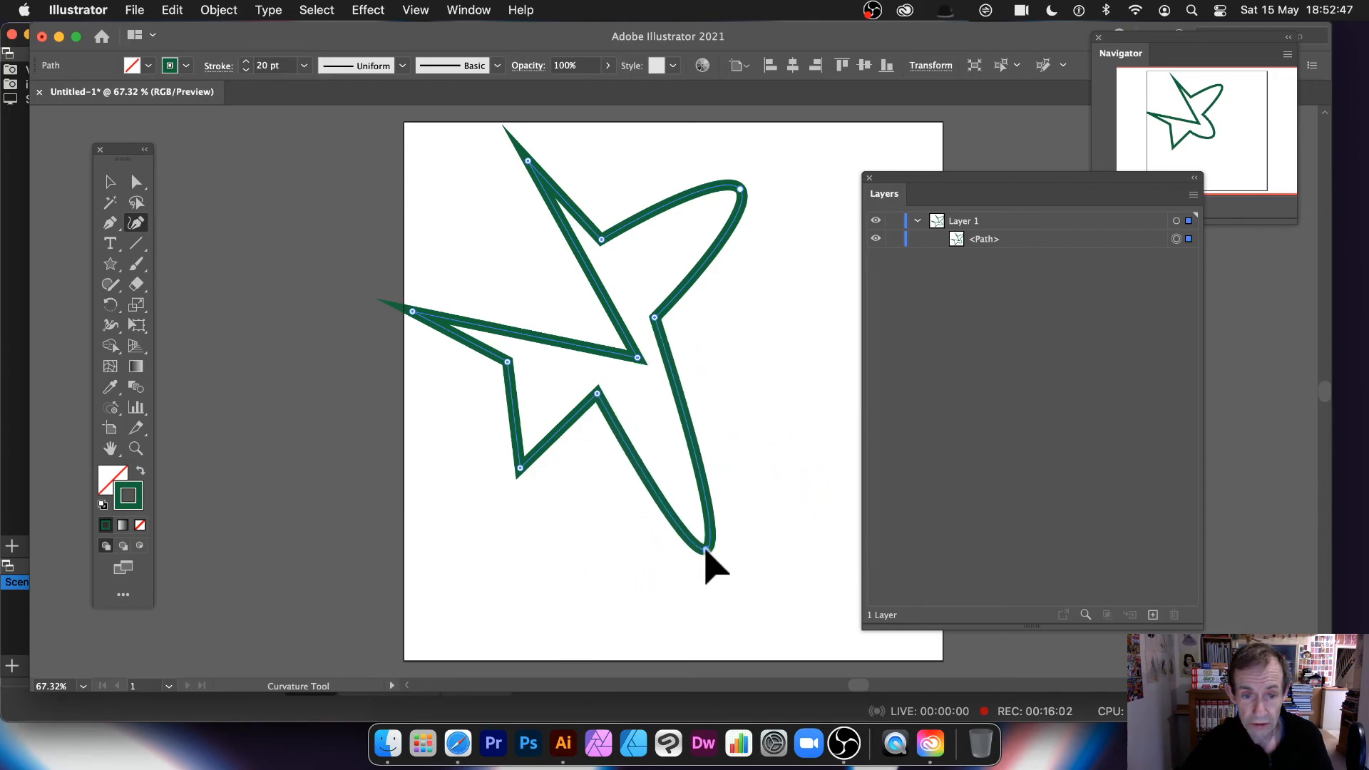
Step: Round the star's lower-left tip and pull it down and outward, and smooth the inner point between the two lower tips
double_click(520, 468)
left_click_drag(525, 480, 469, 539)
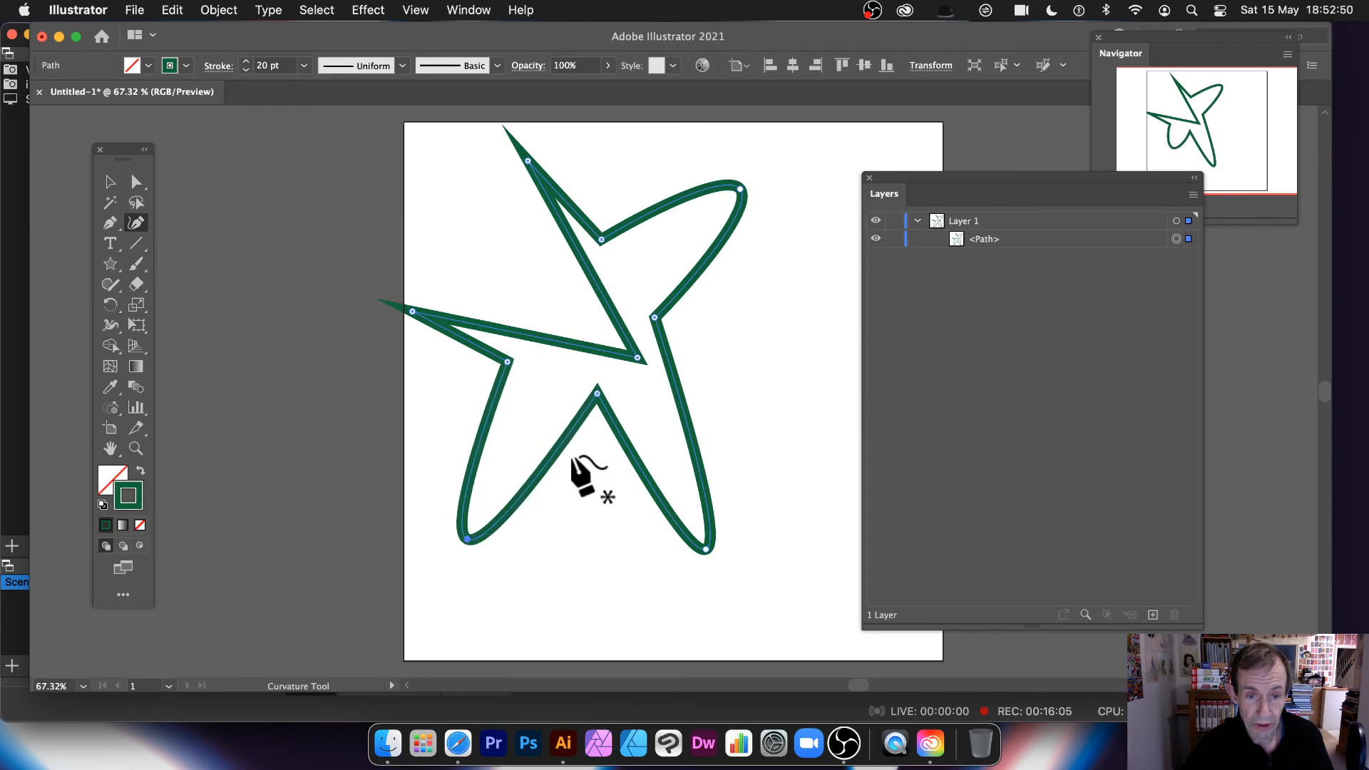
double_click(598, 391)
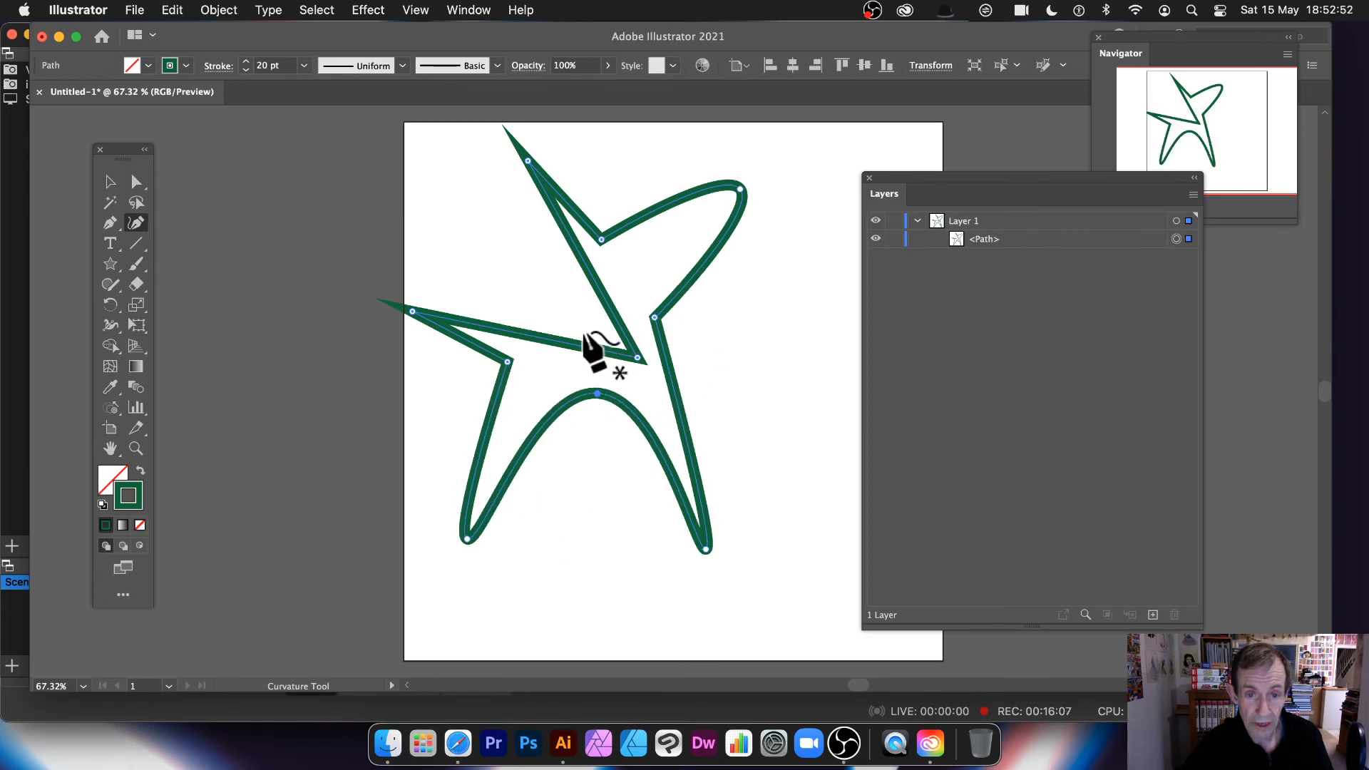